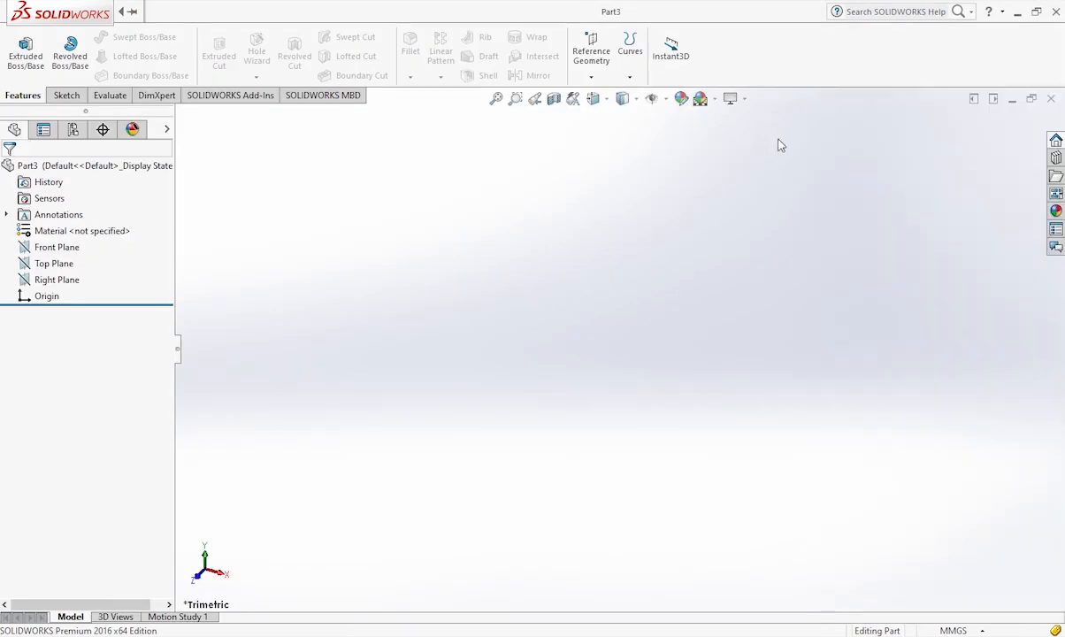
- Start a new sketch on the Top Plane, viewed normal to the plane
left_click(1056, 139)
left_click(59, 262)
key("ctrl+8")
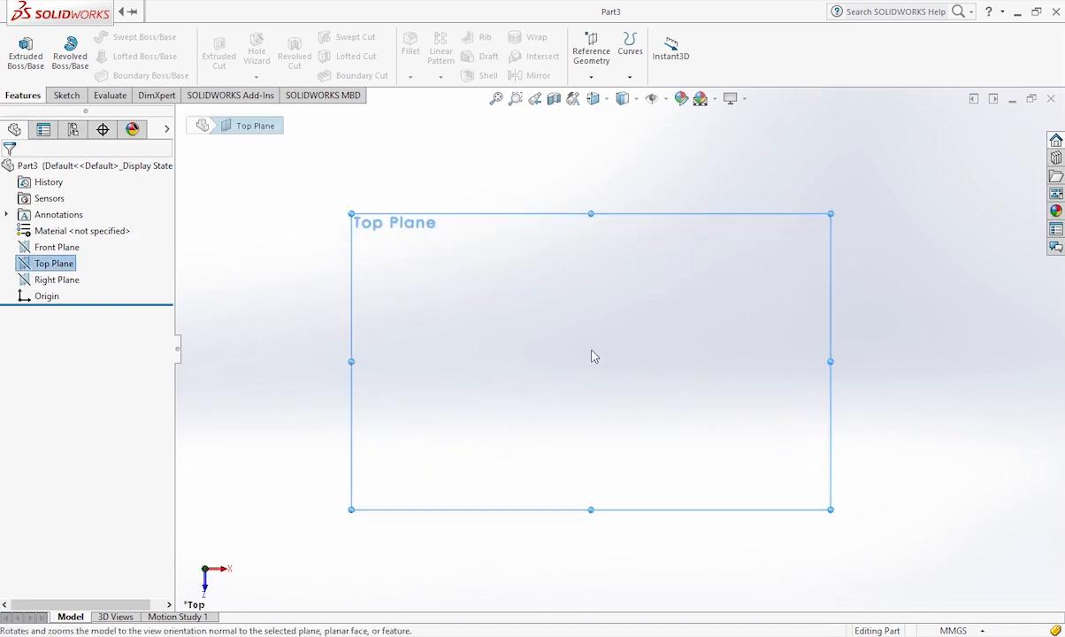
scroll(589, 350, "down", 2)
left_click(66, 95)
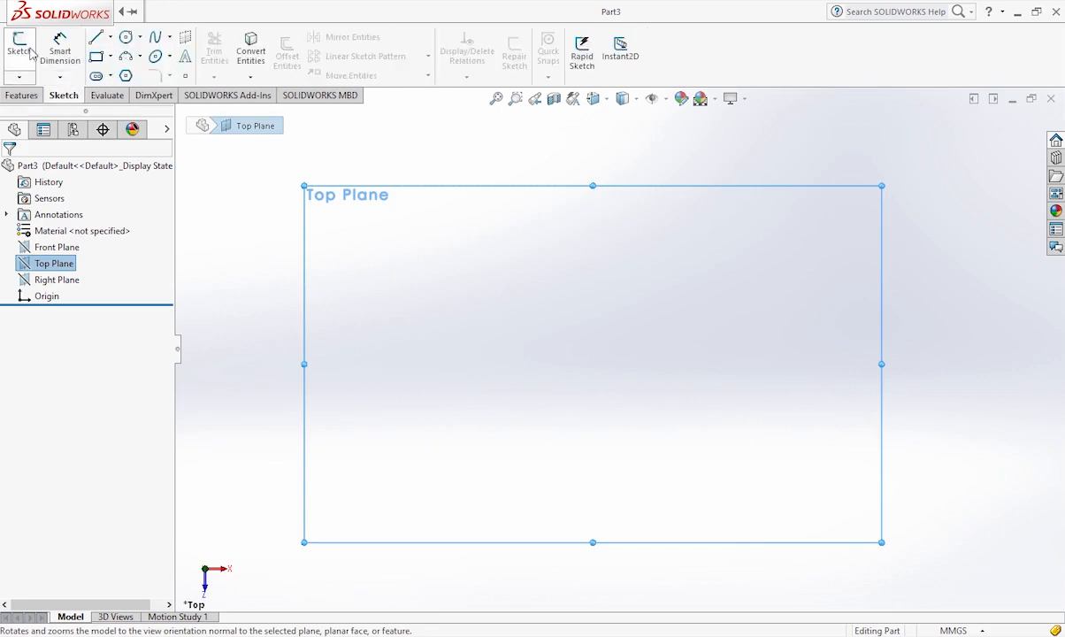
left_click(20, 48)
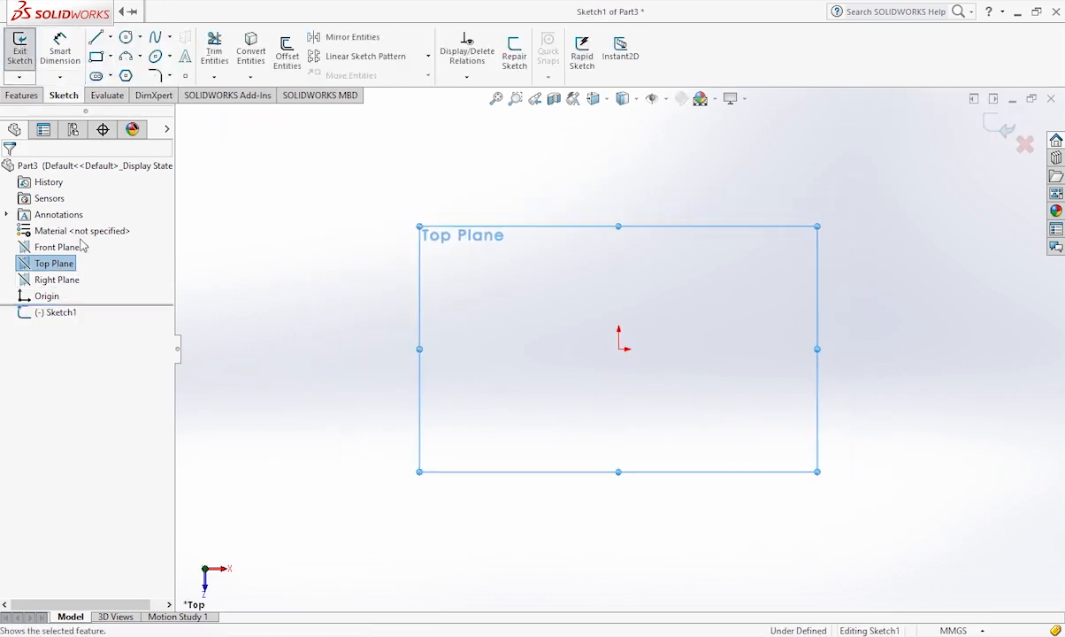
left_click(221, 195)
left_click(53, 264)
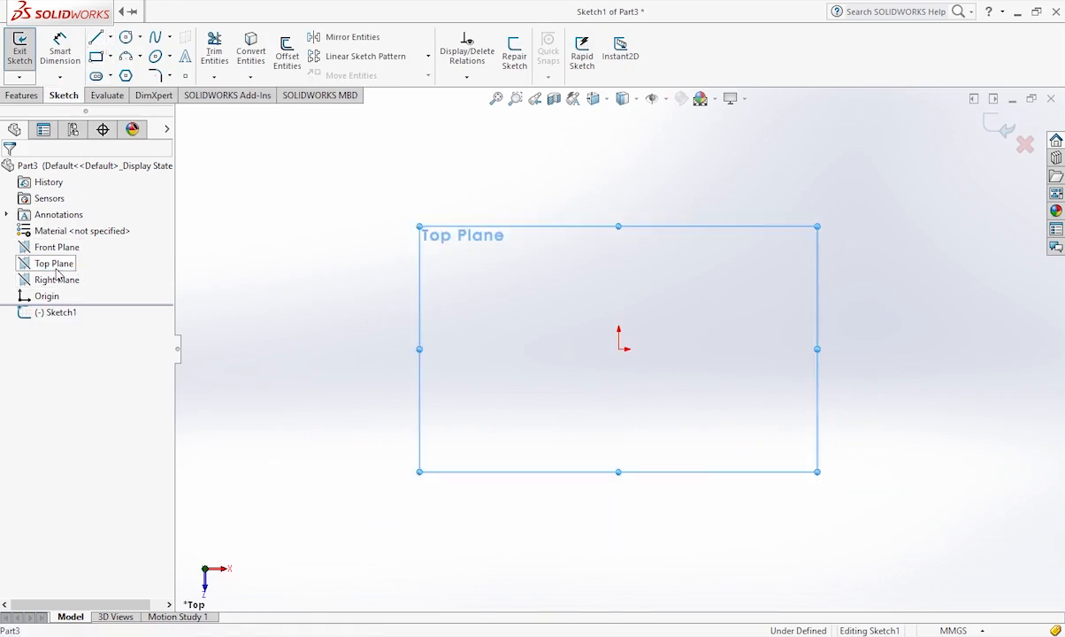
- Sketch a corner rectangle about 111 by 68 mm enclosing the origin
left_click(95, 56)
left_click(511, 286)
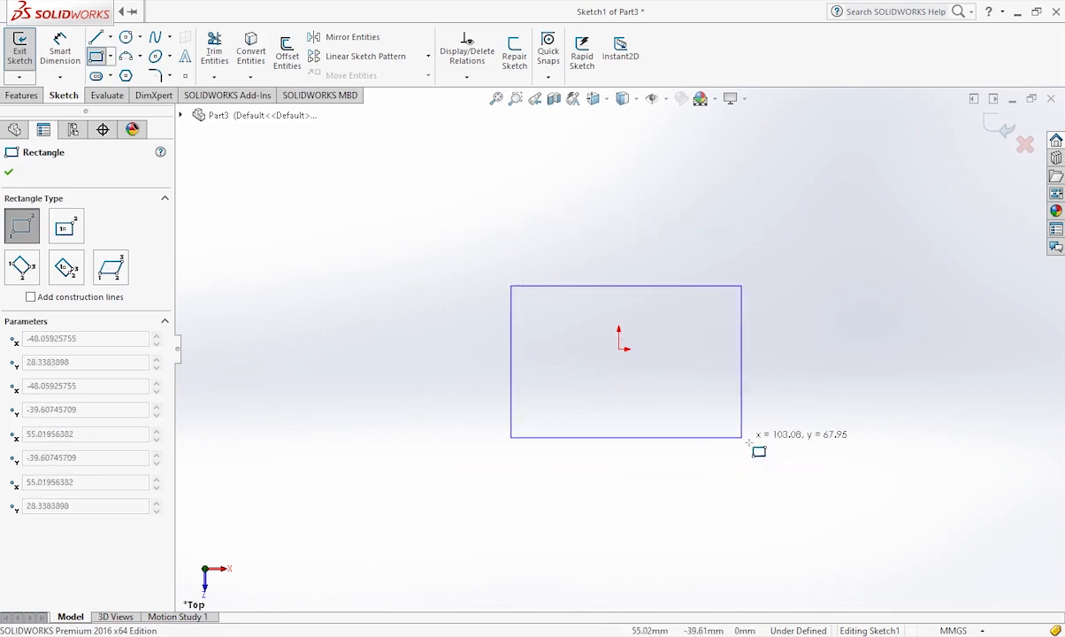
left_click(760, 437)
- Dimension the rectangle 170 mm wide and 140 mm high
left_click(59, 51)
left_click(735, 443)
left_click(672, 501)
type("170")
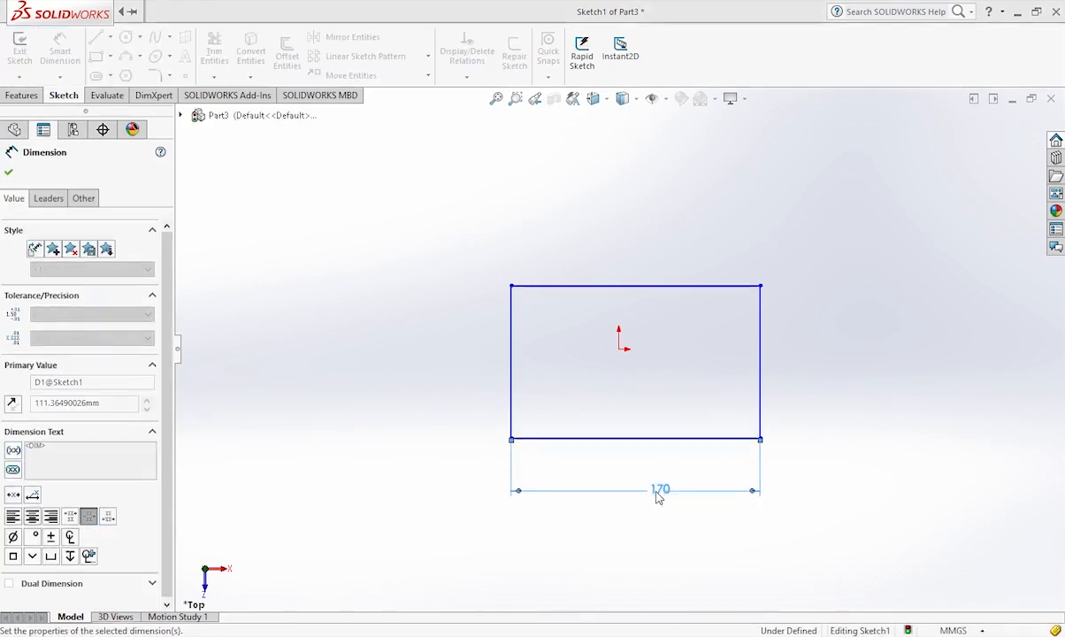
key("Return")
left_click(757, 364)
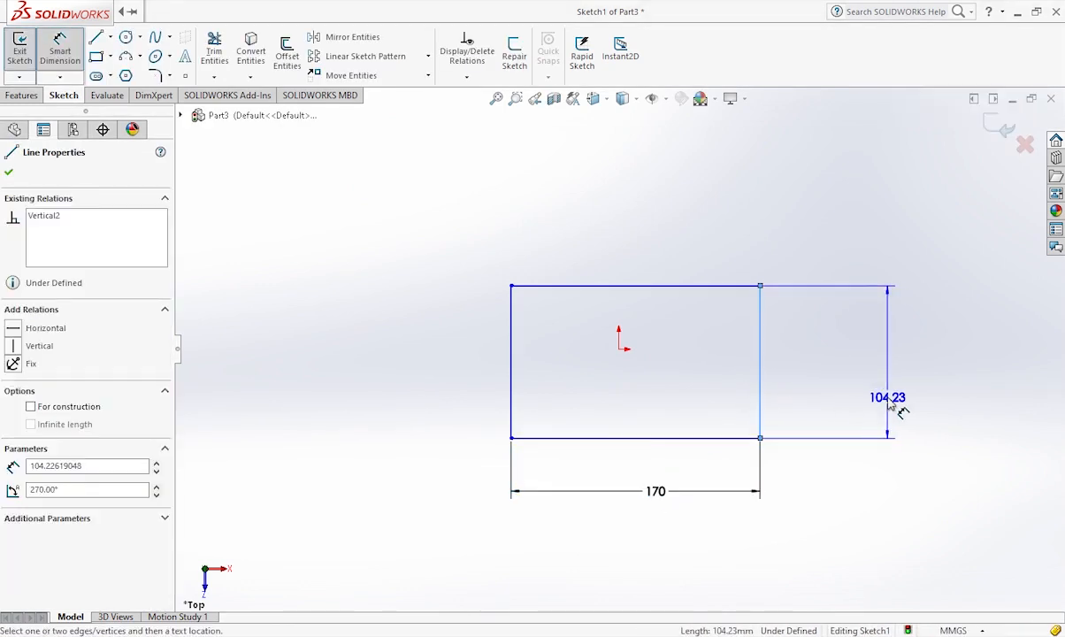
left_click(887, 396)
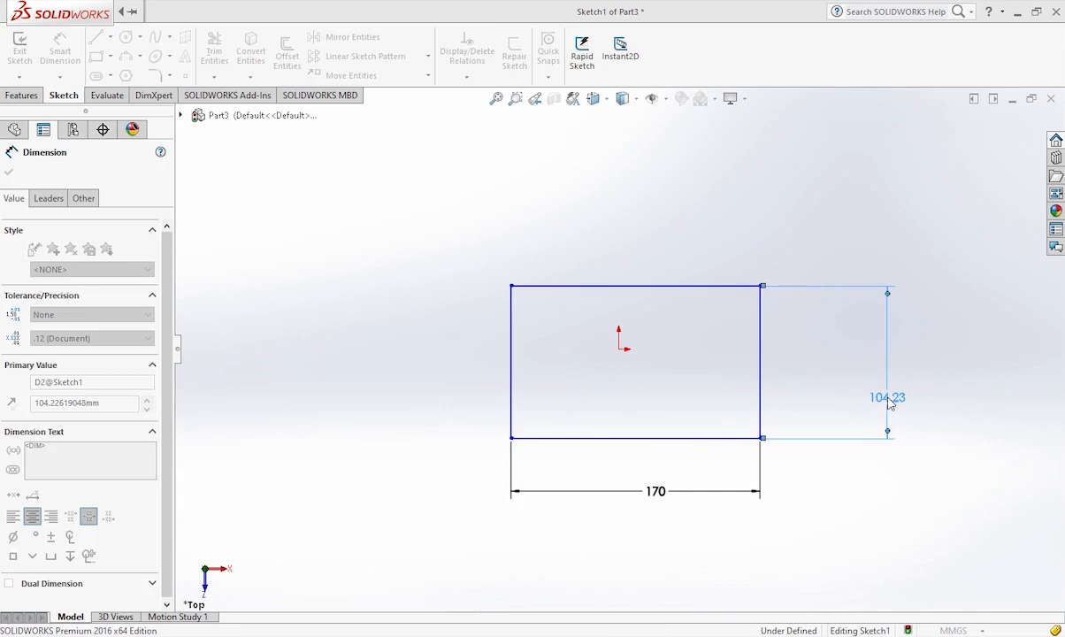
type("140")
key("Return")
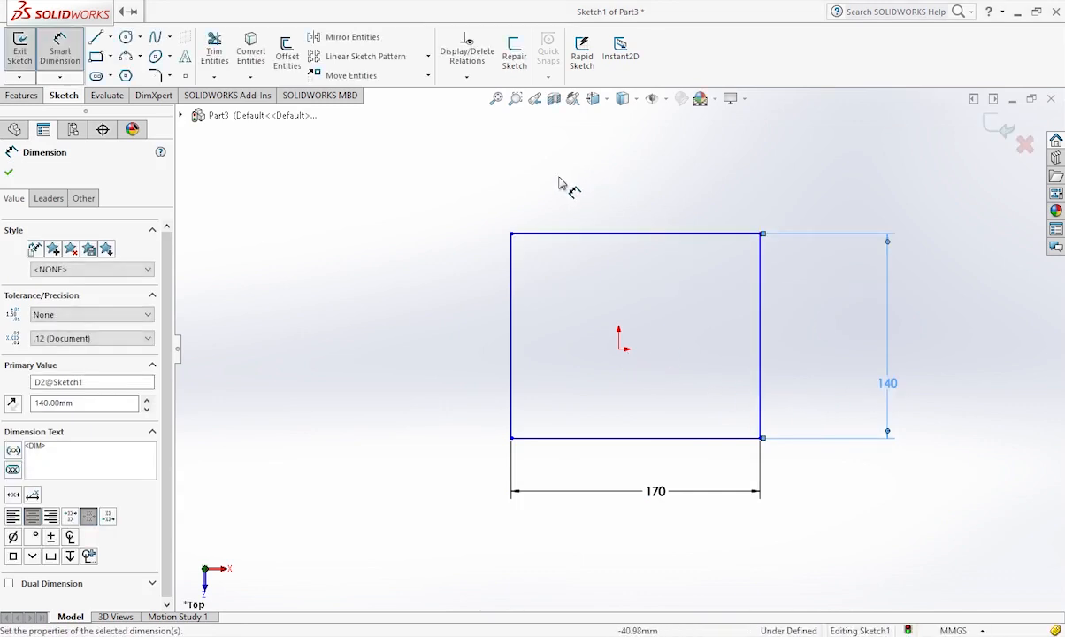
- Add a Vertical relation between the origin and the midpoint of the rectangle's upper edge
left_click(472, 79)
left_click(489, 107)
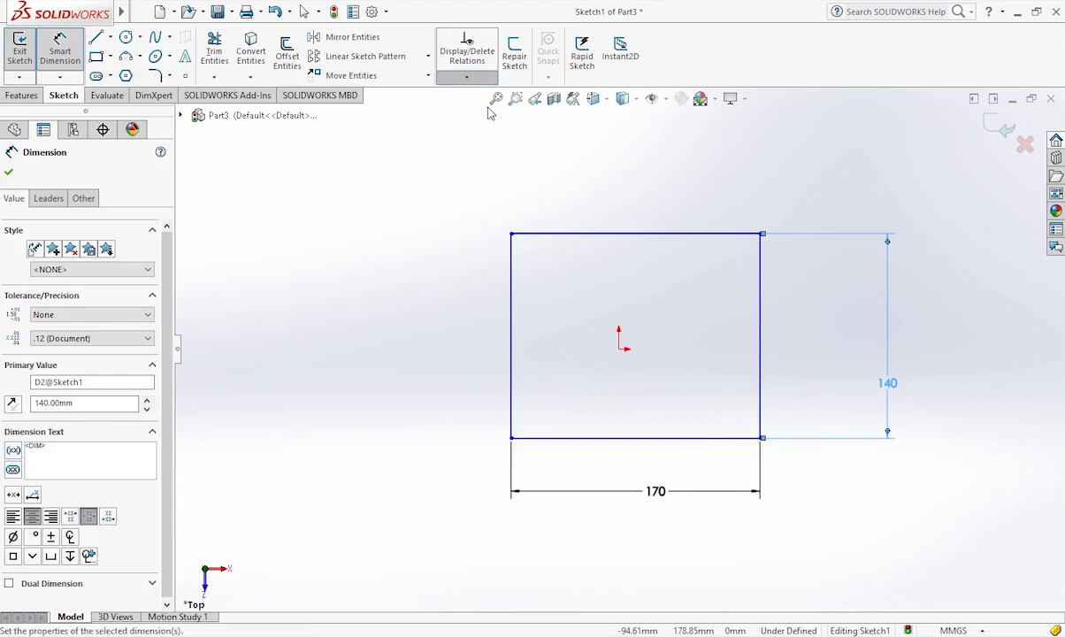
left_click(619, 349)
left_click(635, 234)
left_click(39, 429)
- Add a Horizontal relation between the origin and the midpoint of the rectangle's right edge
left_click(620, 235)
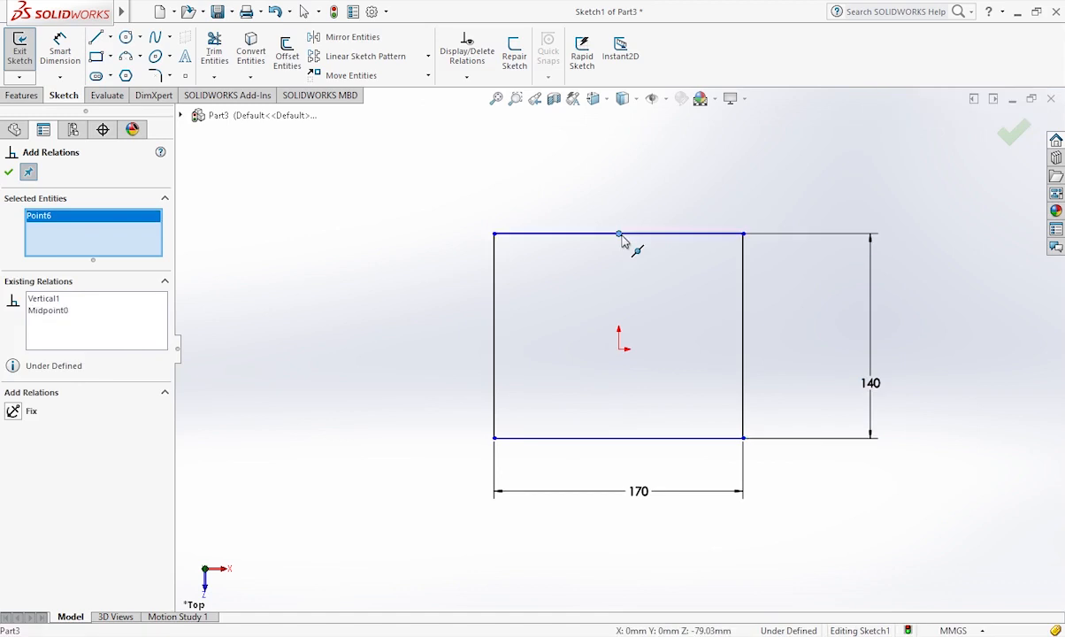
left_click(620, 246)
left_click(619, 349)
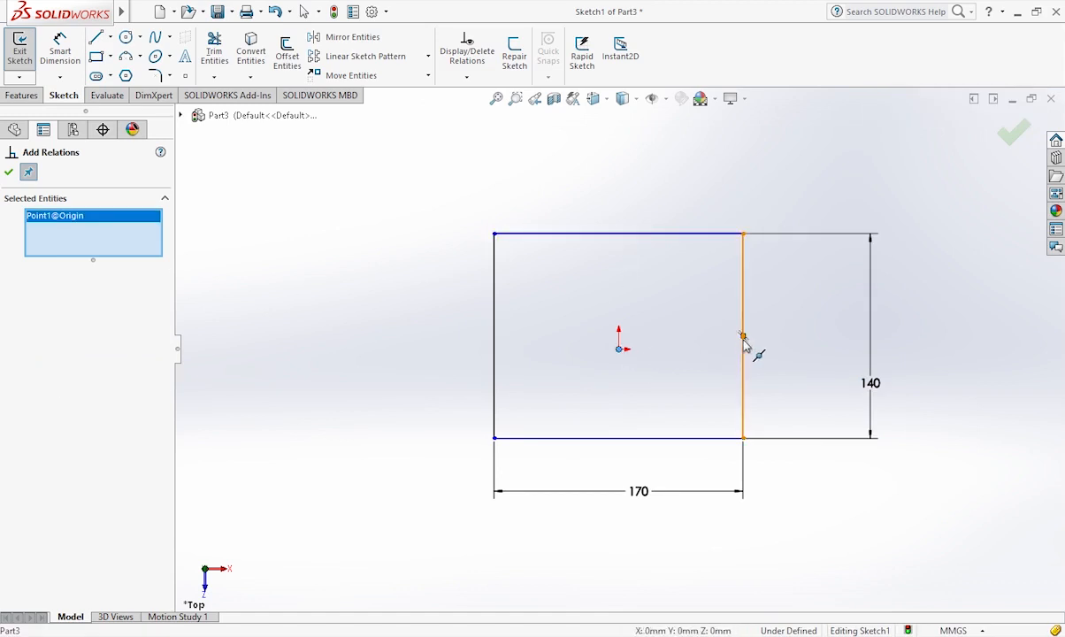
left_click(743, 336)
left_click(44, 410)
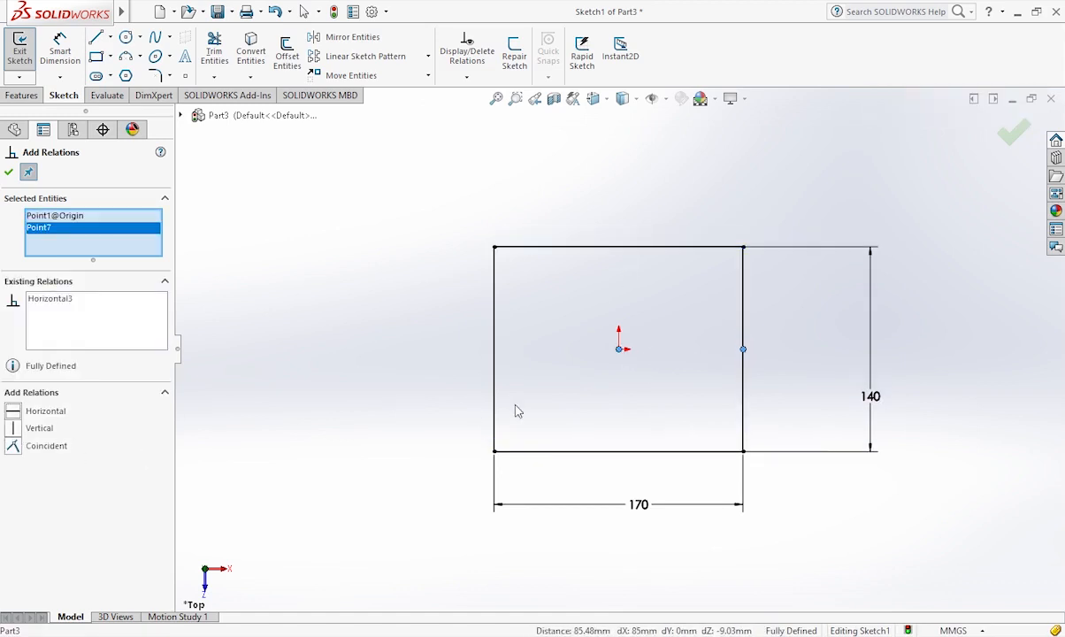
left_click(7, 173)
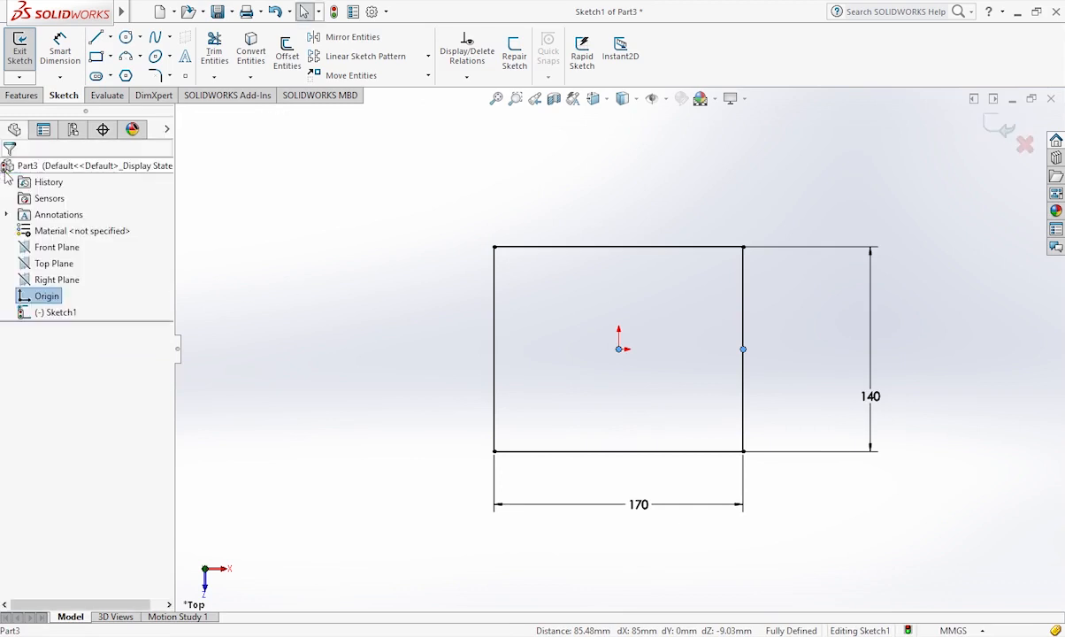
- Extrude the rectangle upward 30 mm as a blind boss with a 30° inward draft
left_click(21, 95)
left_click(25, 52)
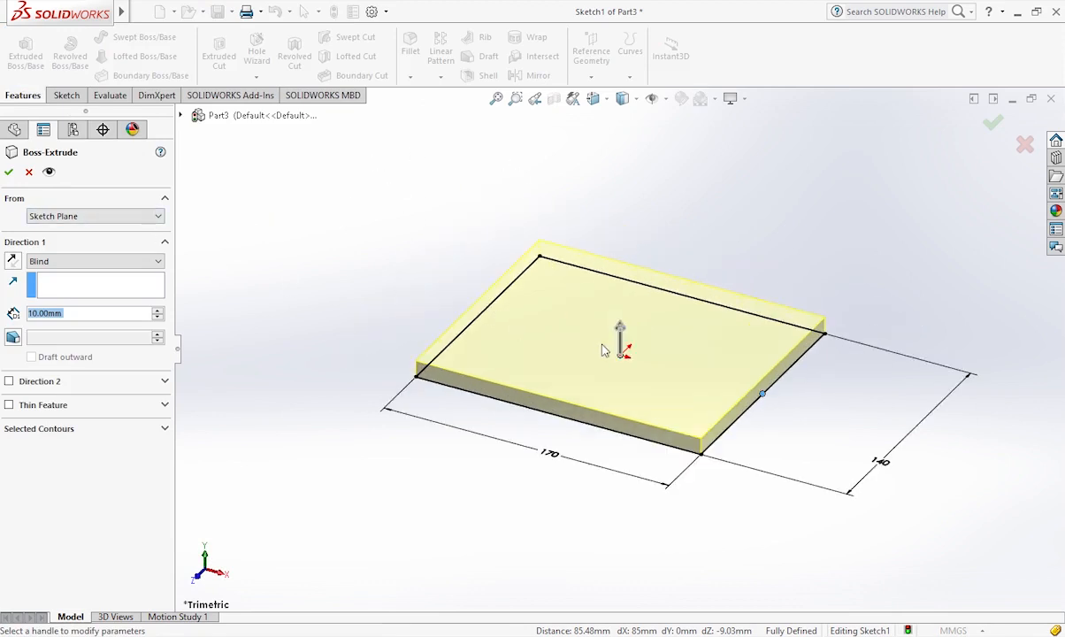
left_click_drag(619, 345, 615, 309)
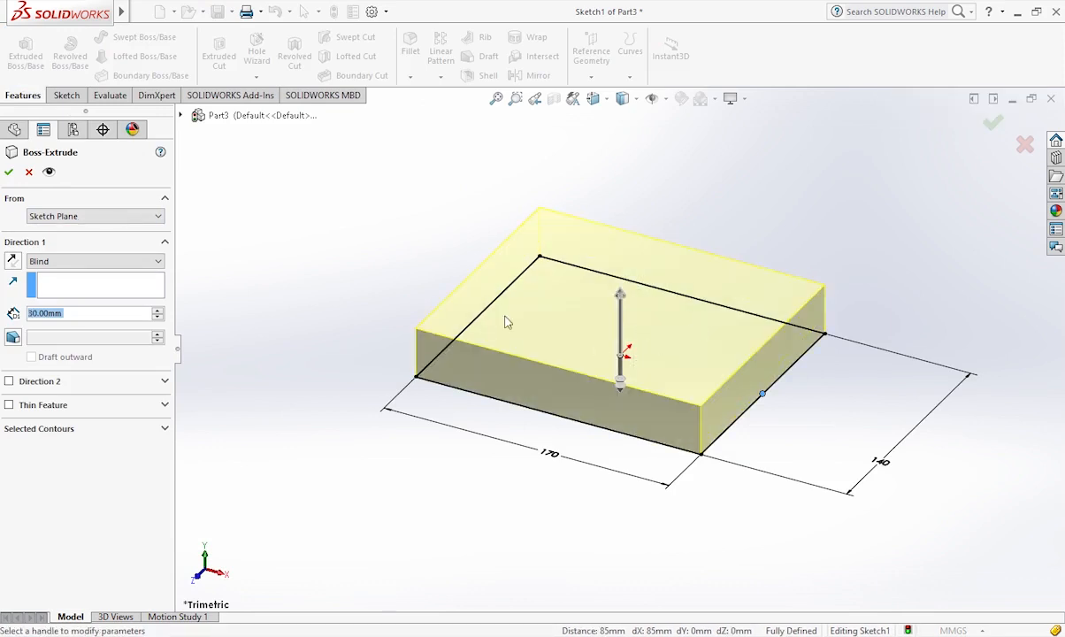
left_click(12, 337)
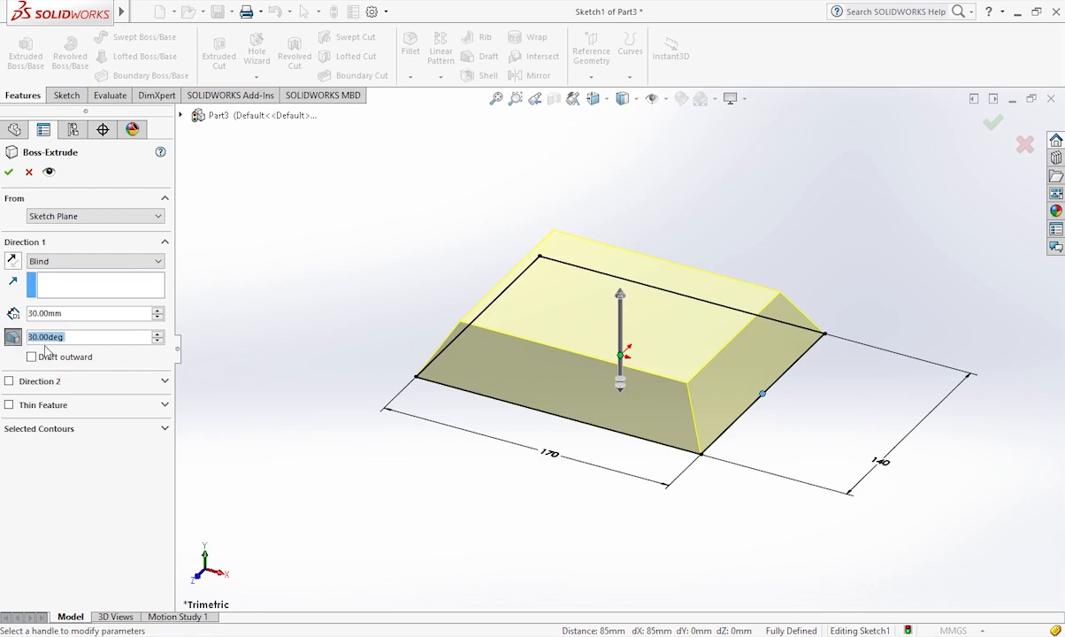
left_click(10, 172)
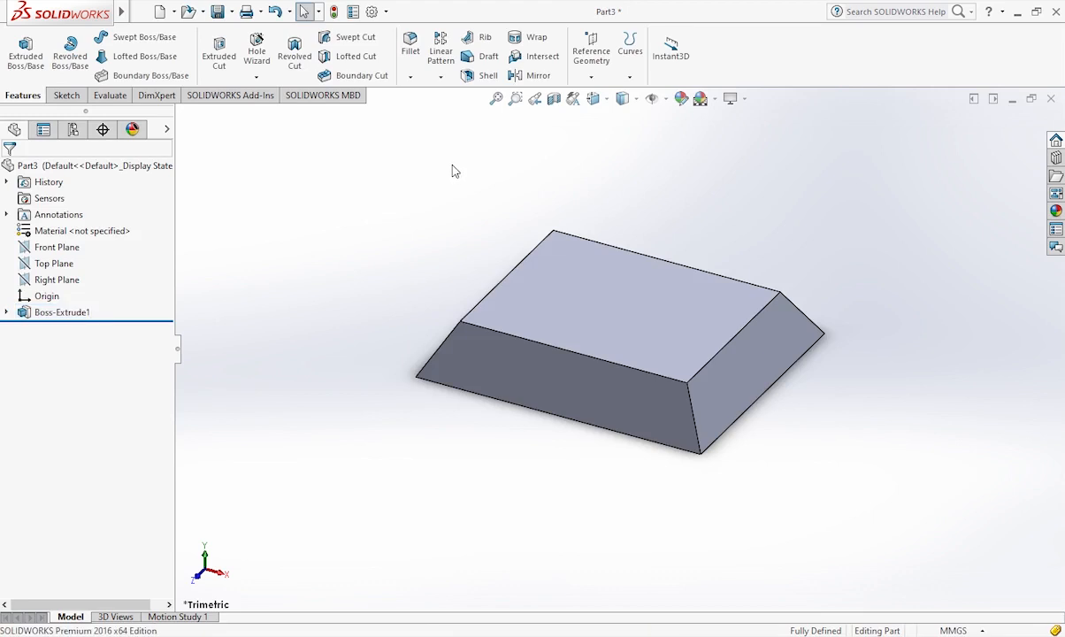
- Fillet the four slanted corner edges of the tapered block with a 12.99 mm symmetric radius
left_click(66, 95)
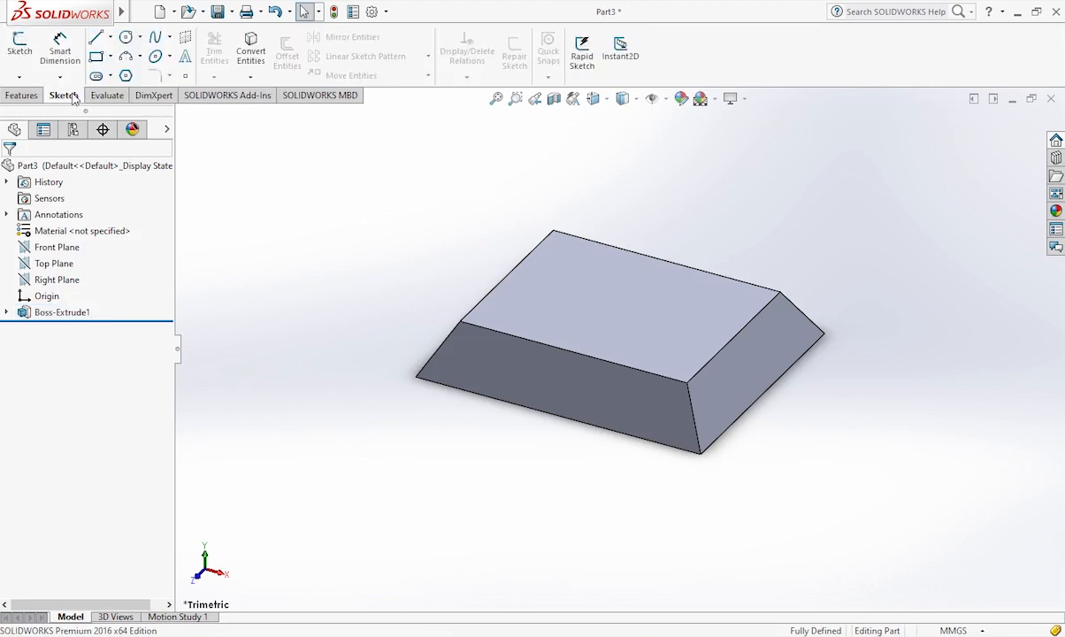
left_click(23, 95)
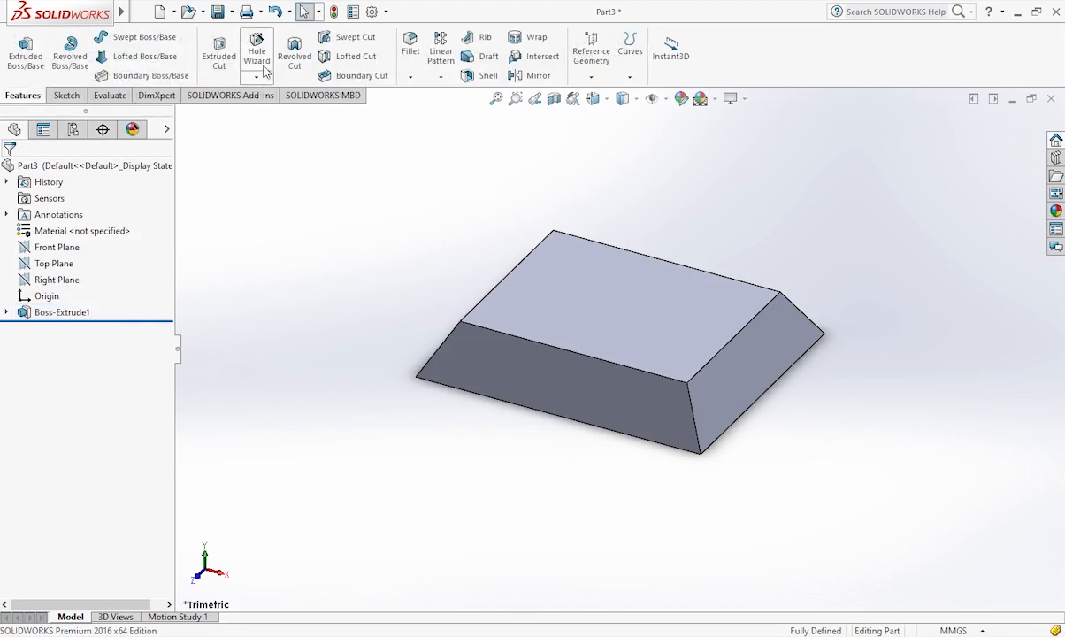
left_click(412, 53)
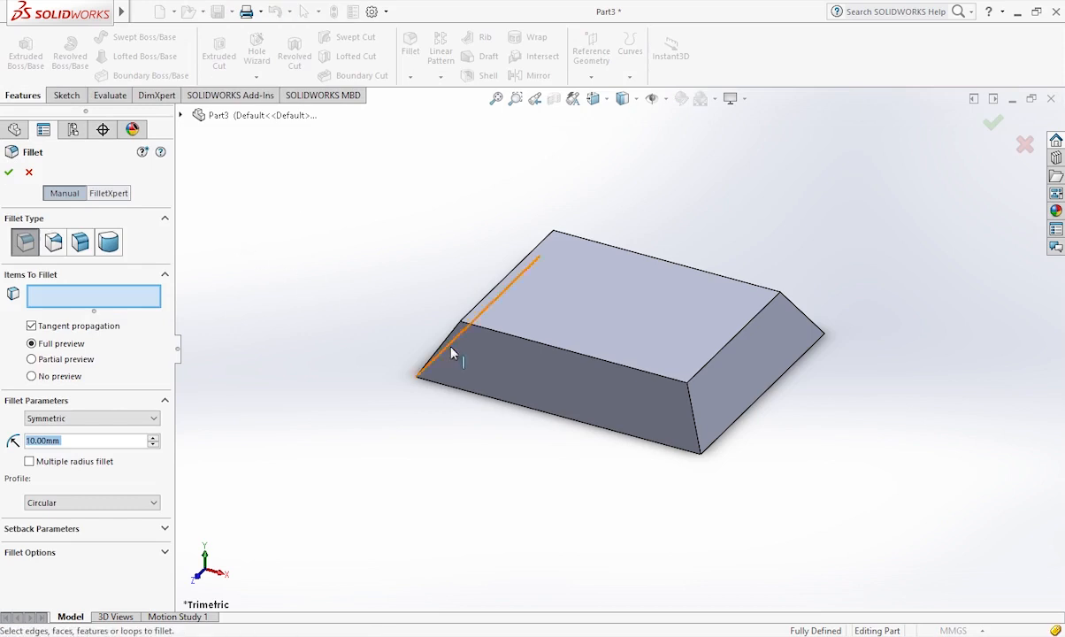
left_click(44, 441)
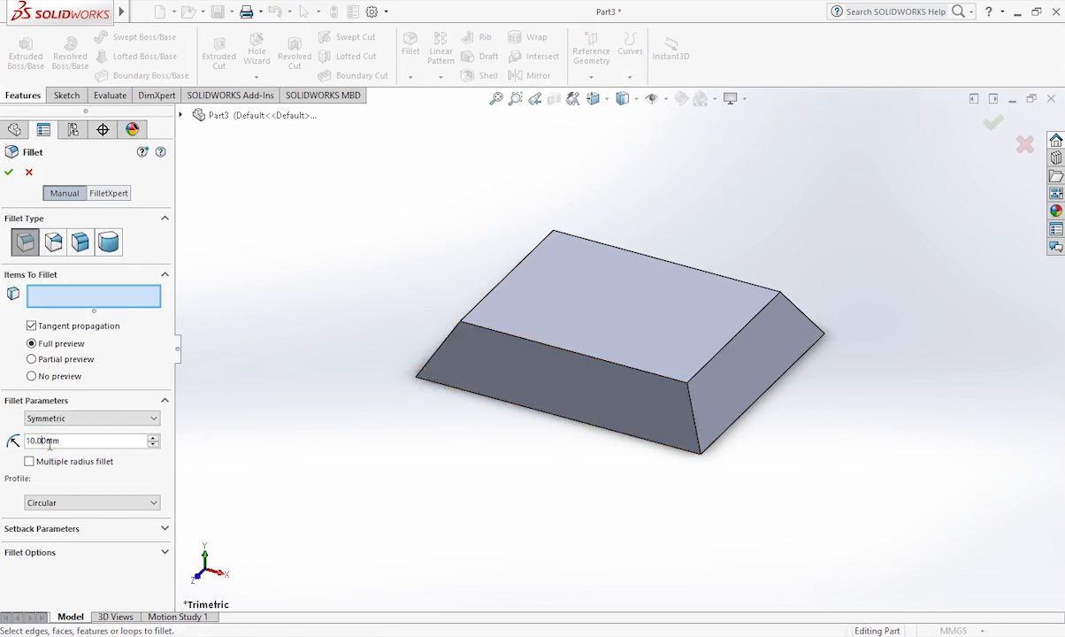
type("1231")
key("Return")
left_click(450, 334)
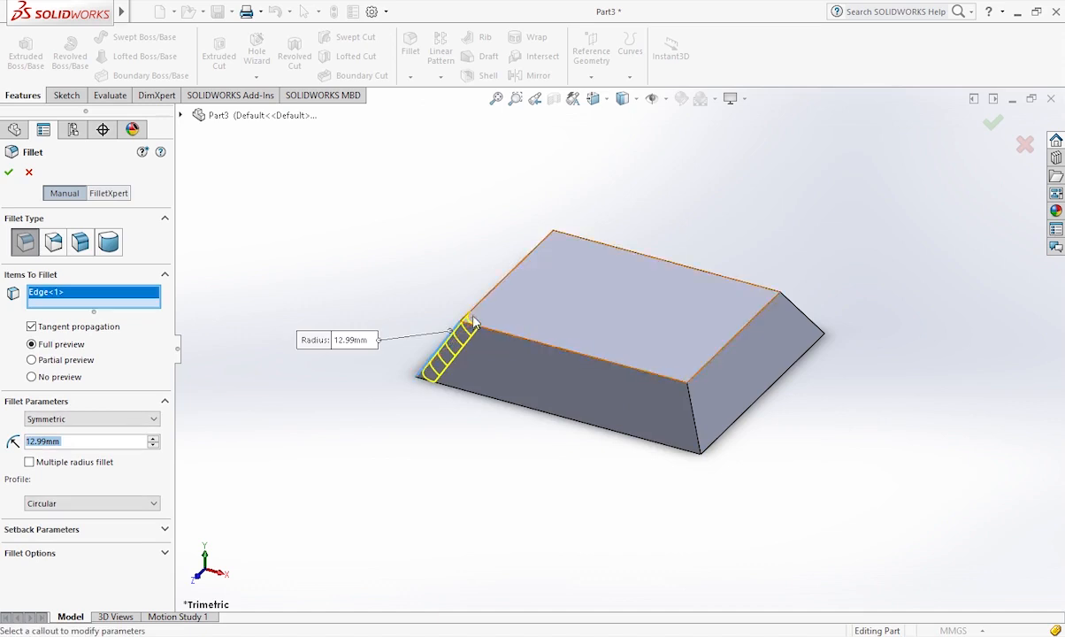
left_click(694, 412)
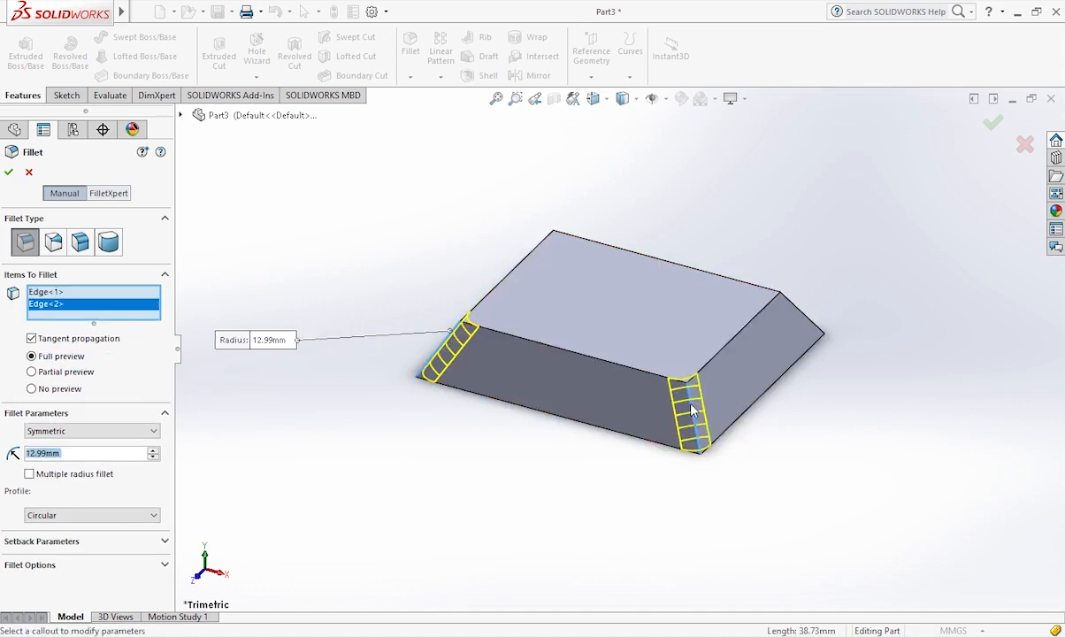
left_click(791, 308)
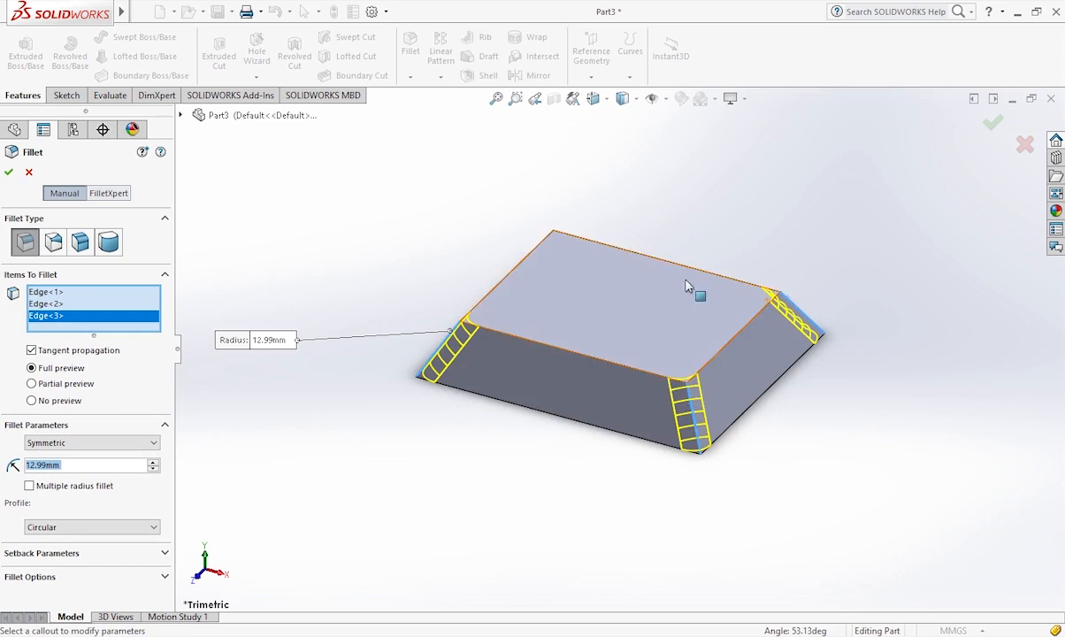
left_click(549, 246)
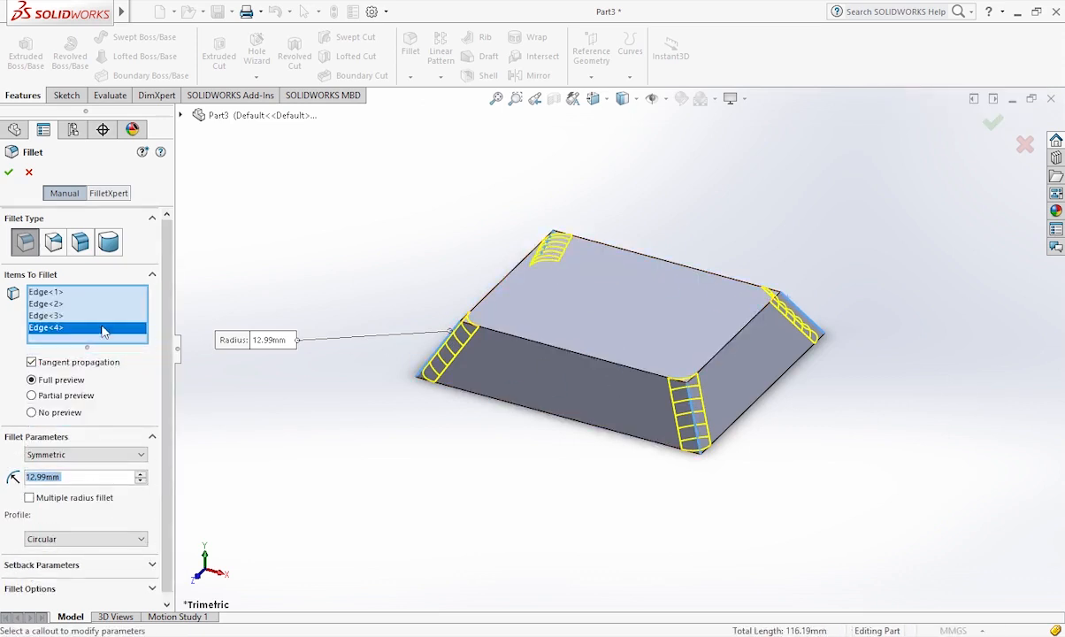
left_click(9, 173)
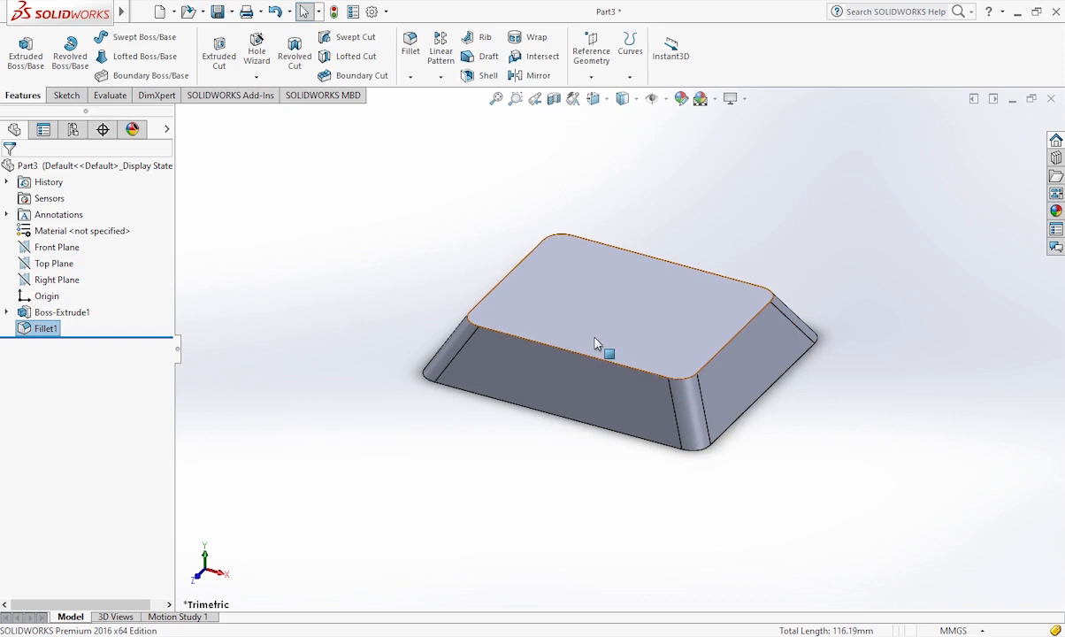
- Fillet all edges around the block's top face with a 15 mm radius
left_click(412, 44)
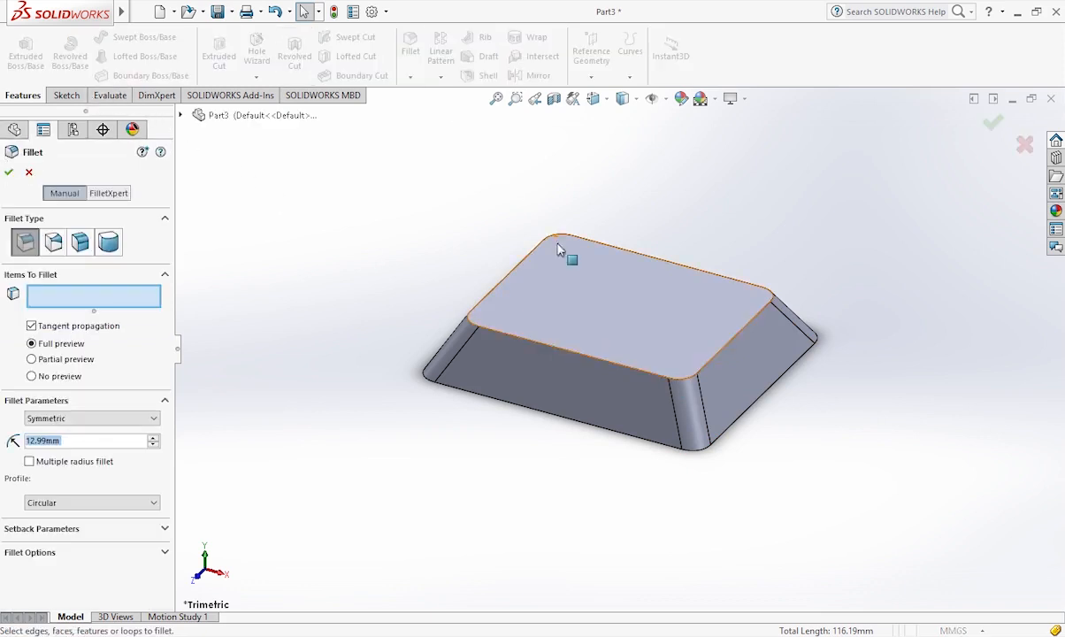
left_click(560, 304)
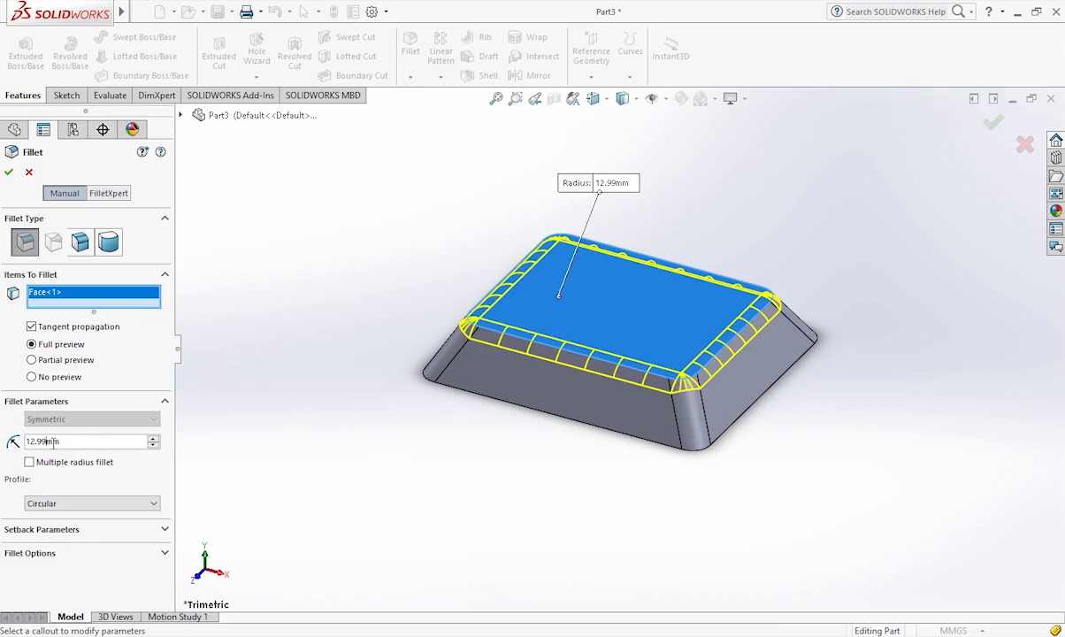
left_click_drag(57, 448, 15, 442)
type("15mm")
key("Return")
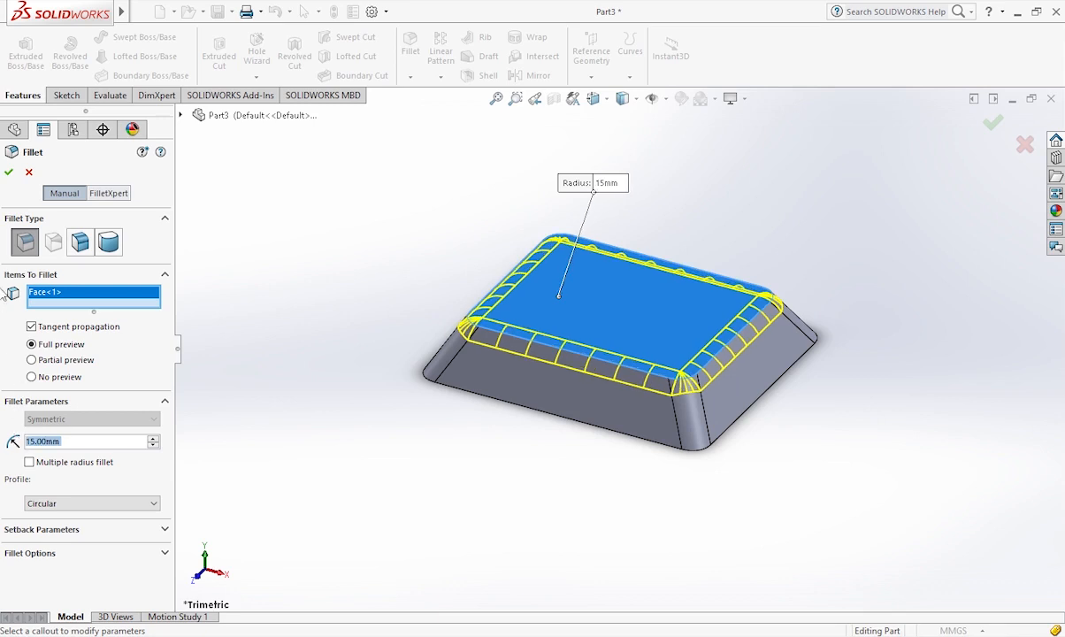
left_click(9, 173)
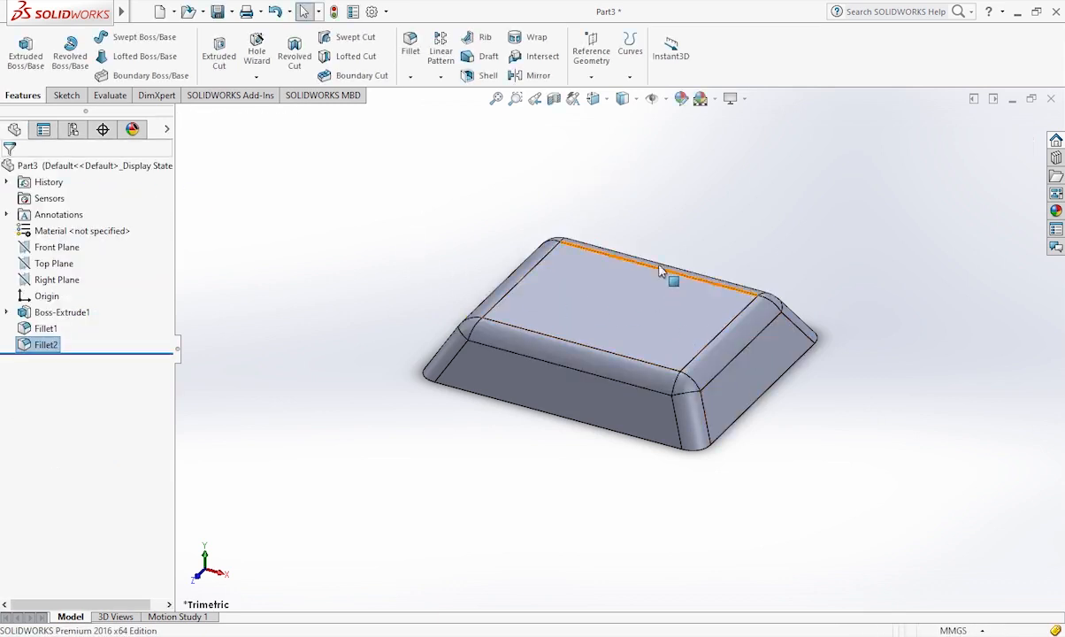
- Set up a reference plane parallel to the Front Plane with an 85 mm offset toward the block's front
scroll(656, 223, "down", 2)
left_click(405, 447)
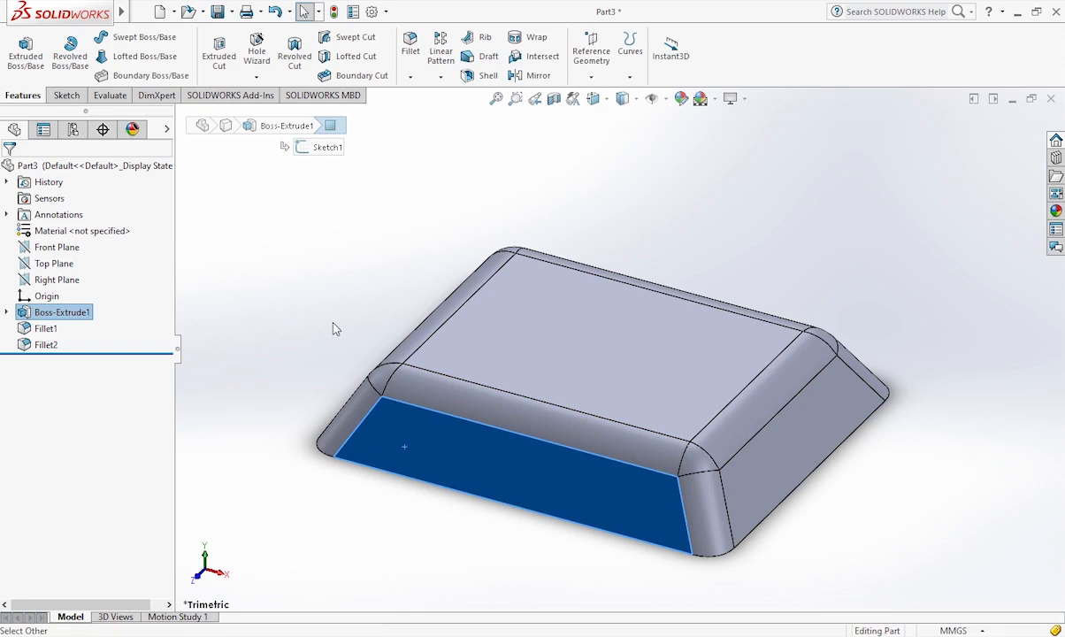
left_click(53, 248)
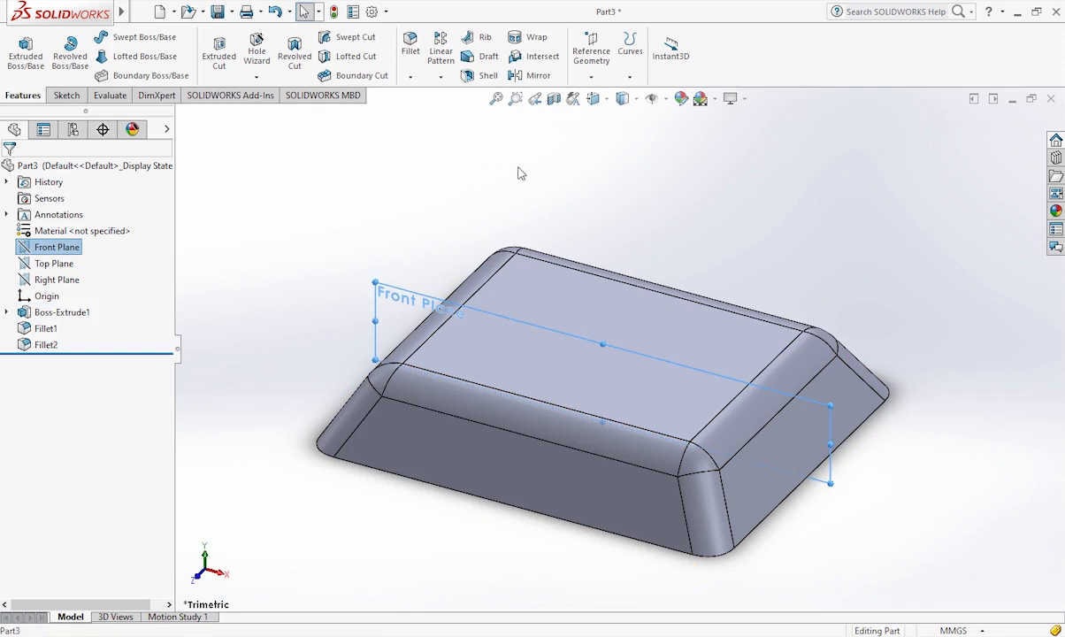
left_click(609, 99)
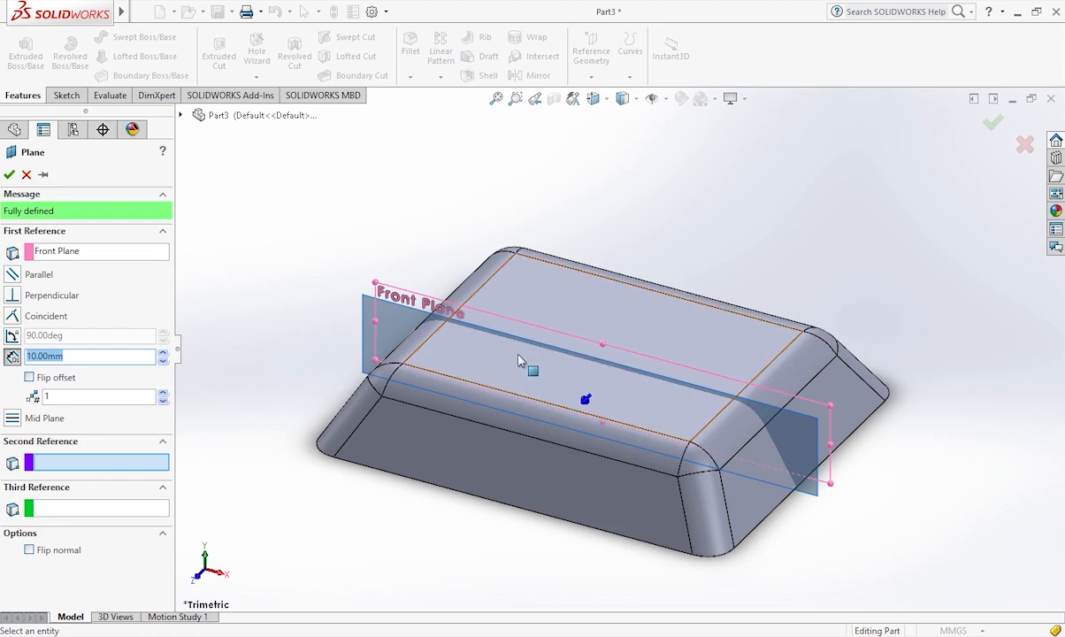
left_click(53, 357)
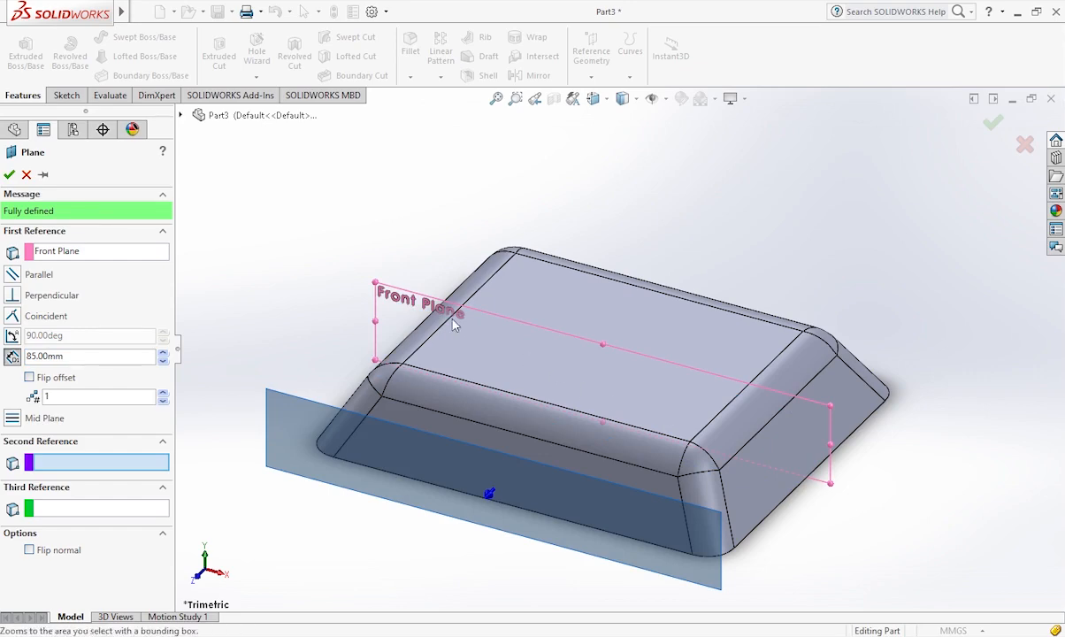
left_click(458, 363)
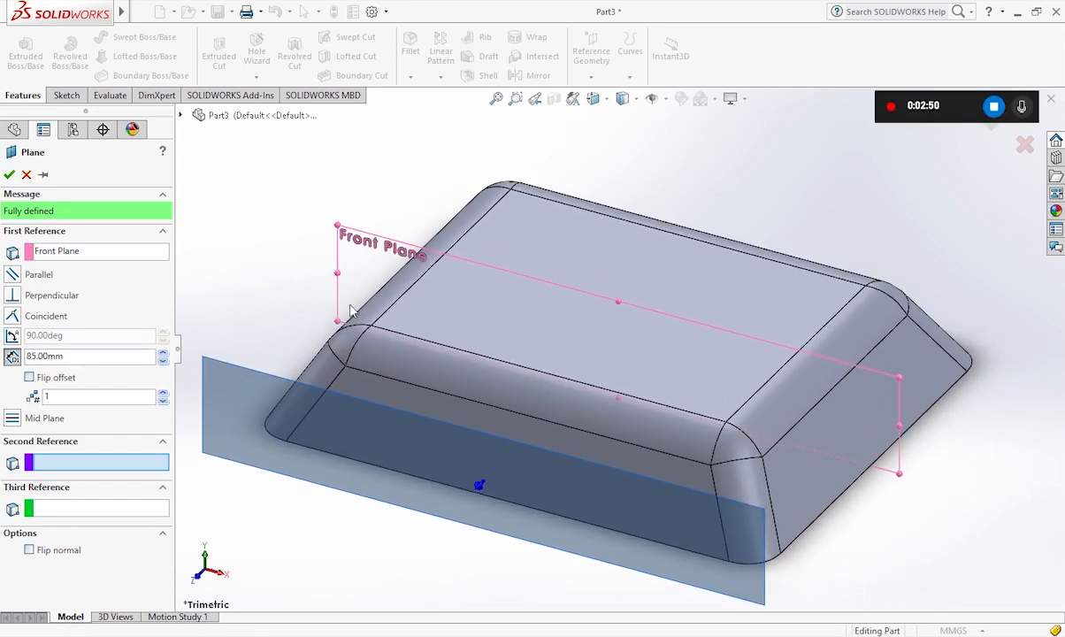
- Set the plane's offset from the Front Plane to 70 mm and create the plane
middle_click_drag(428, 354, 431, 530)
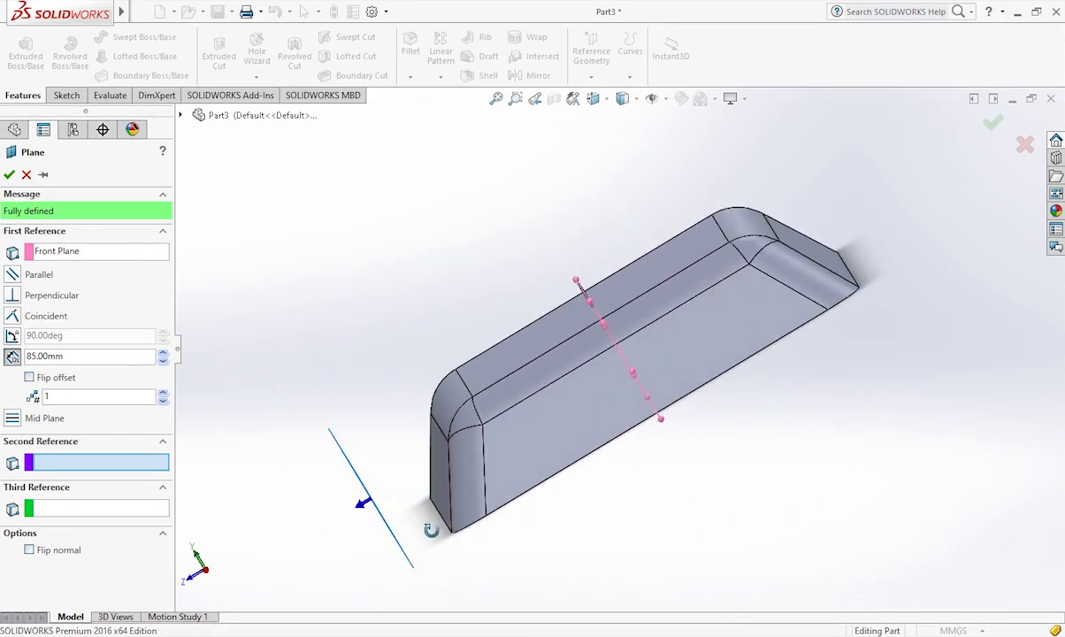
scroll(433, 530, "down", 4)
scroll(447, 521, "up", 4)
middle_click_drag(600, 436, 674, 417)
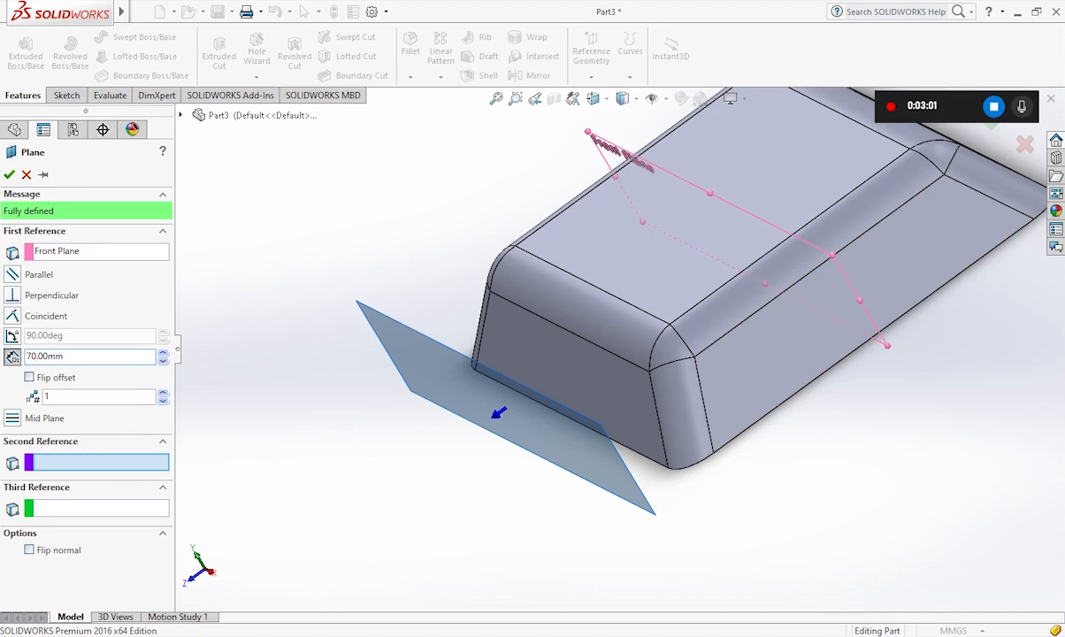
middle_click_drag(654, 502, 770, 484)
scroll(411, 385, "down", 4)
scroll(596, 477, "up", 2)
scroll(819, 434, "down", 1)
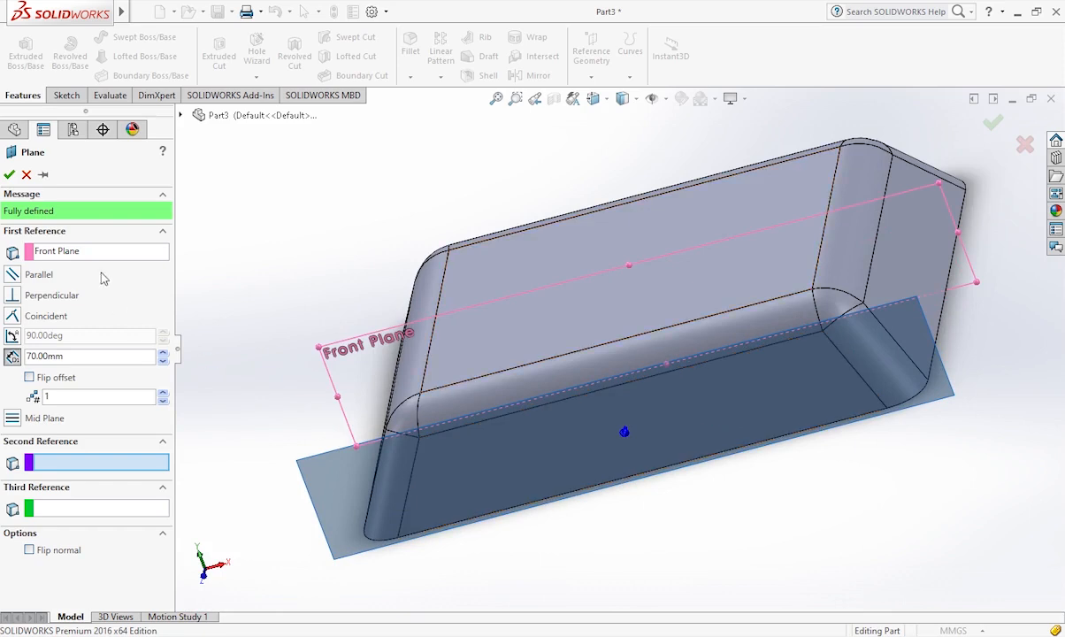
left_click(9, 174)
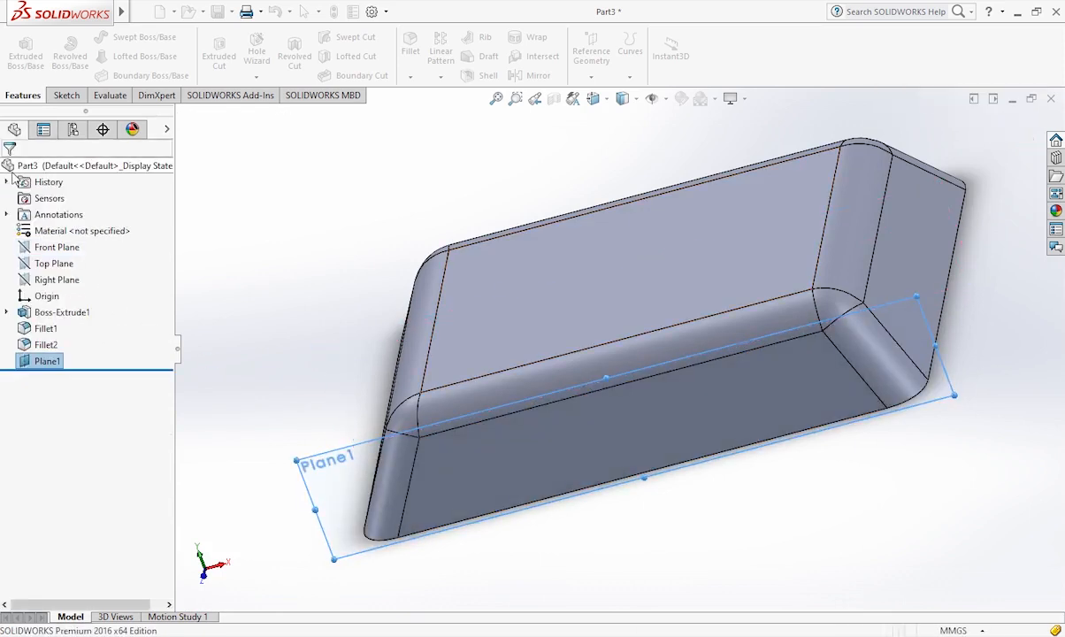
- Start a sketch on the offset reference plane and view it face-on
left_click(78, 350)
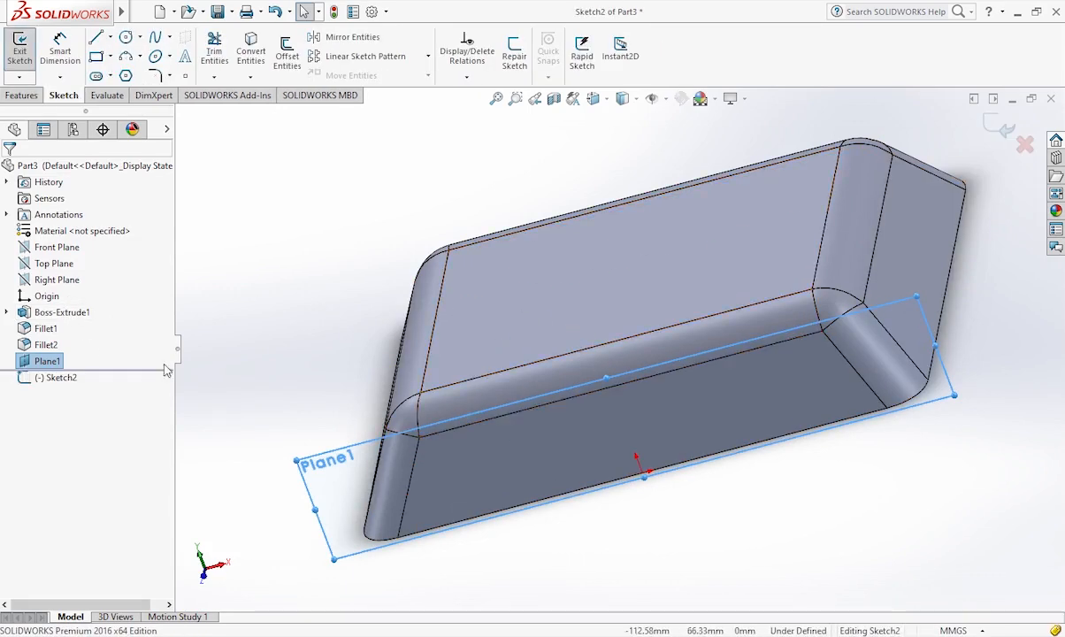
left_click(121, 336)
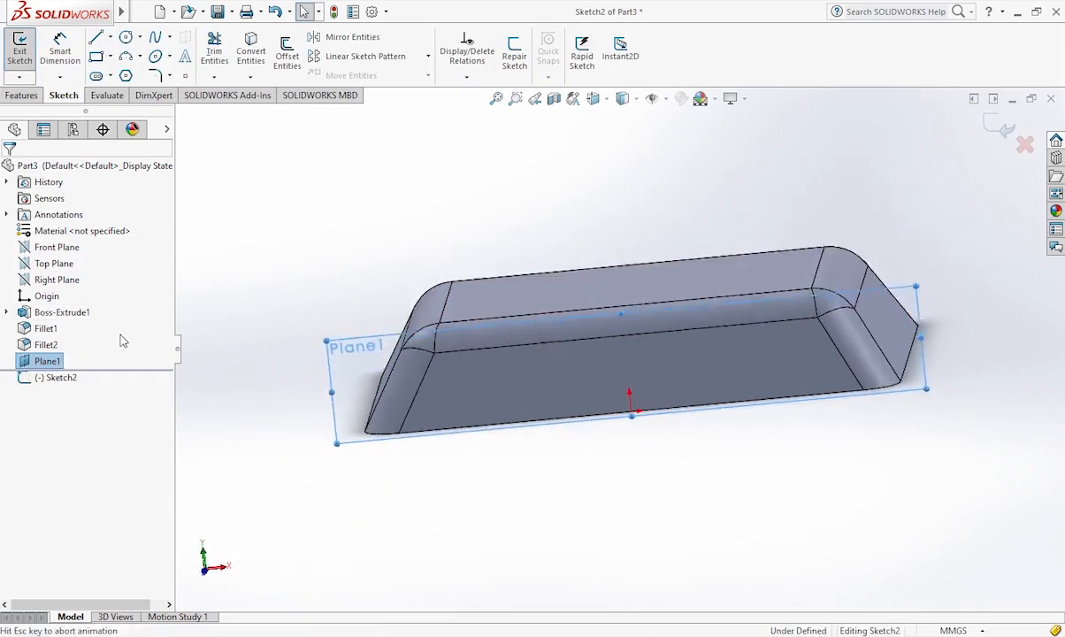
scroll(571, 367, "down", 2)
scroll(1007, 355, "down", 1)
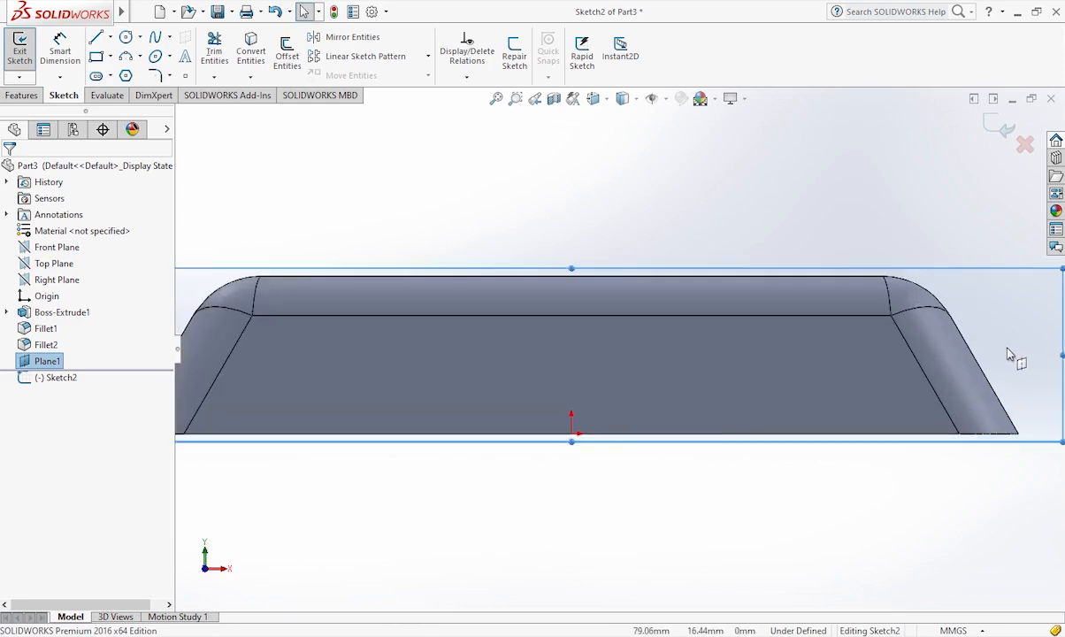
scroll(696, 428, "up", 1)
scroll(454, 307, "up", 1)
scroll(407, 276, "down", 1)
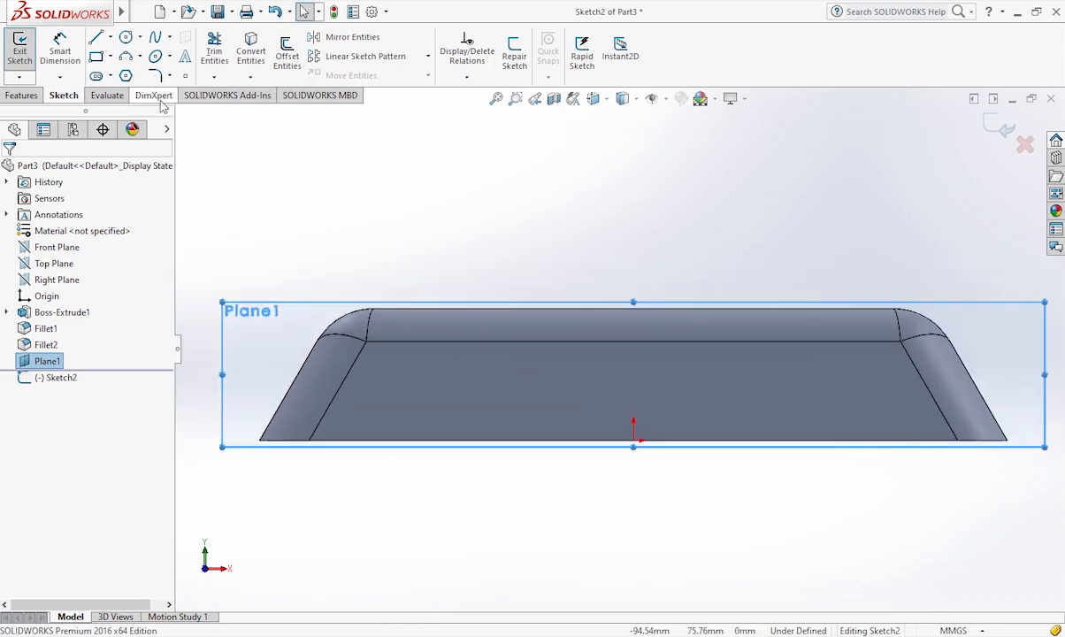
- Draw a three-point arc between the two lower corners of the block's front face with a 155.60 mm radius
left_click(125, 55)
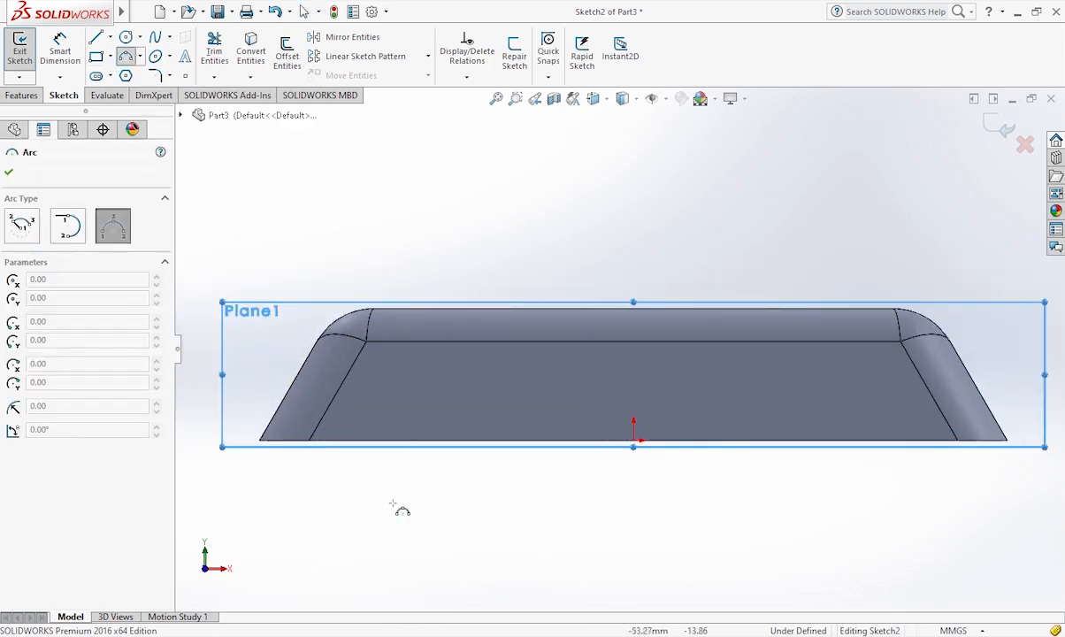
left_click(309, 440)
left_click(633, 440)
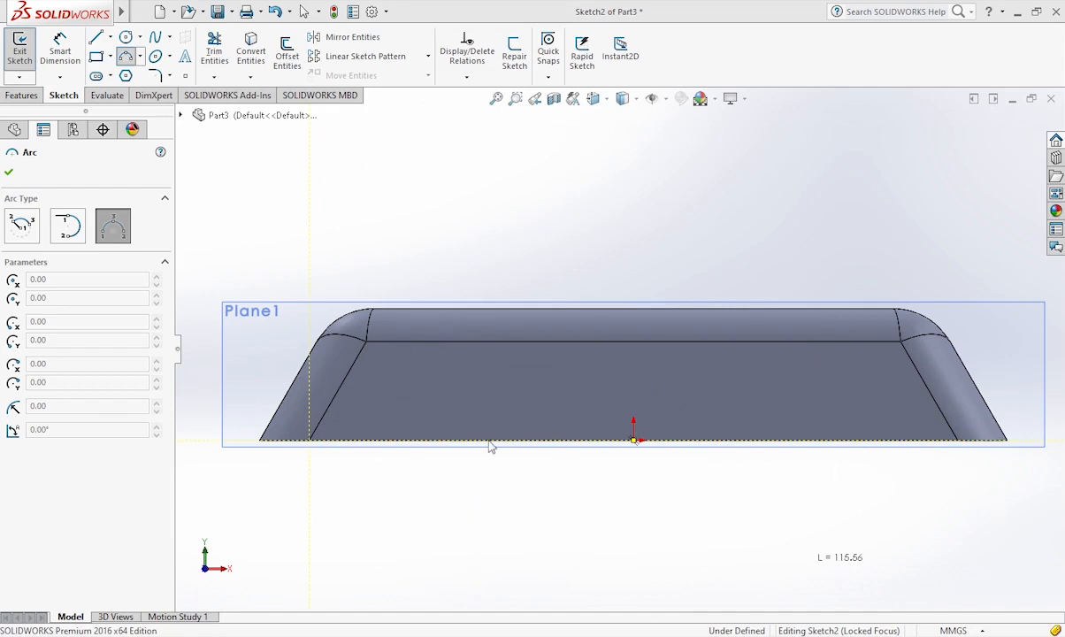
left_click(309, 439)
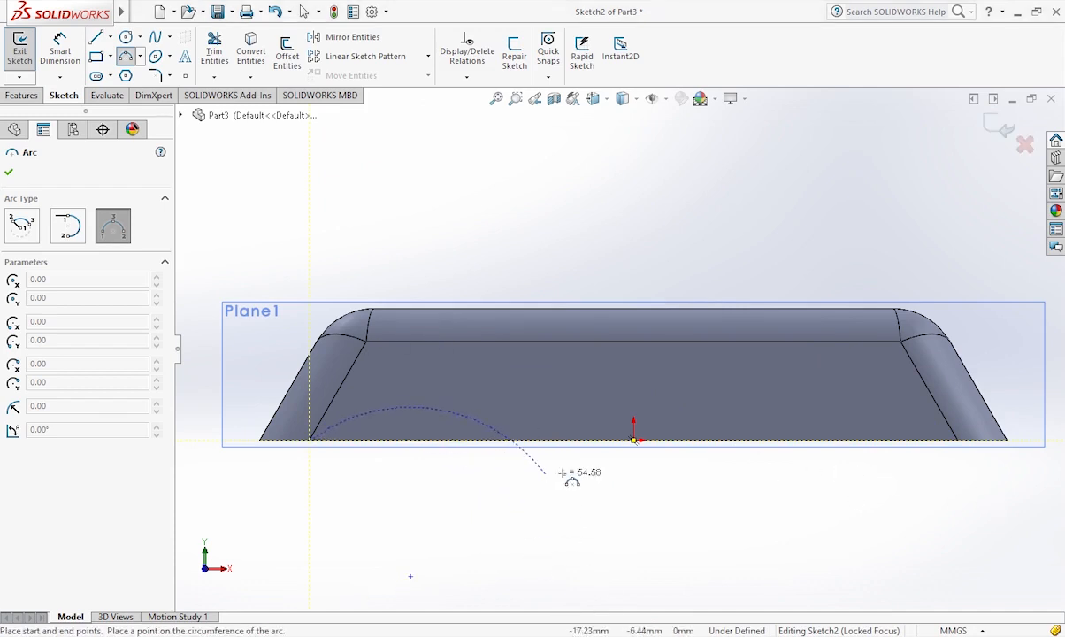
left_click(956, 440)
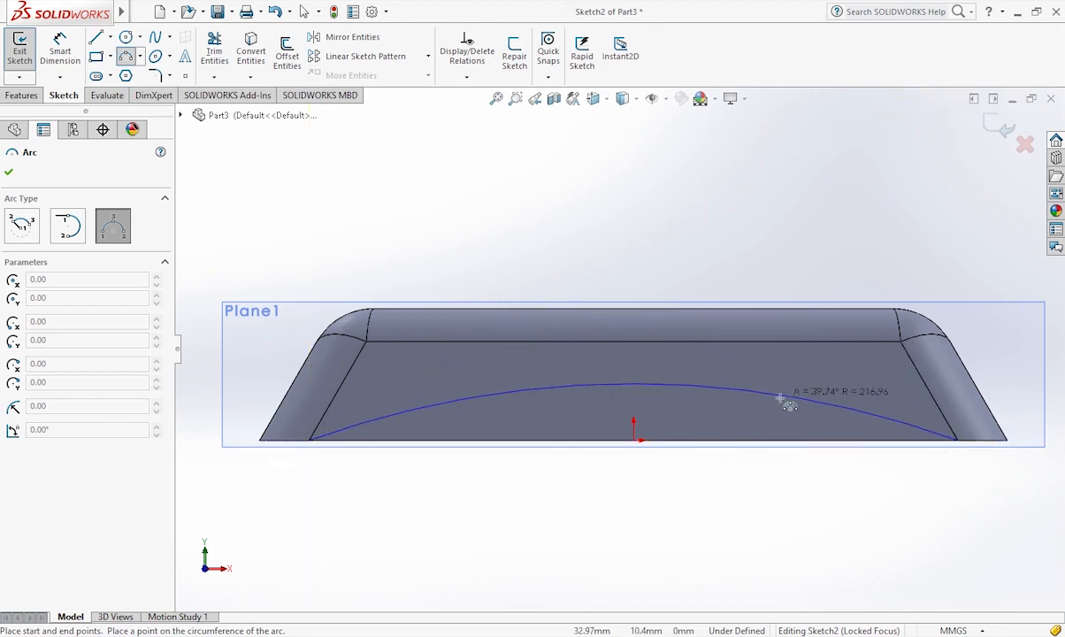
left_click(616, 375)
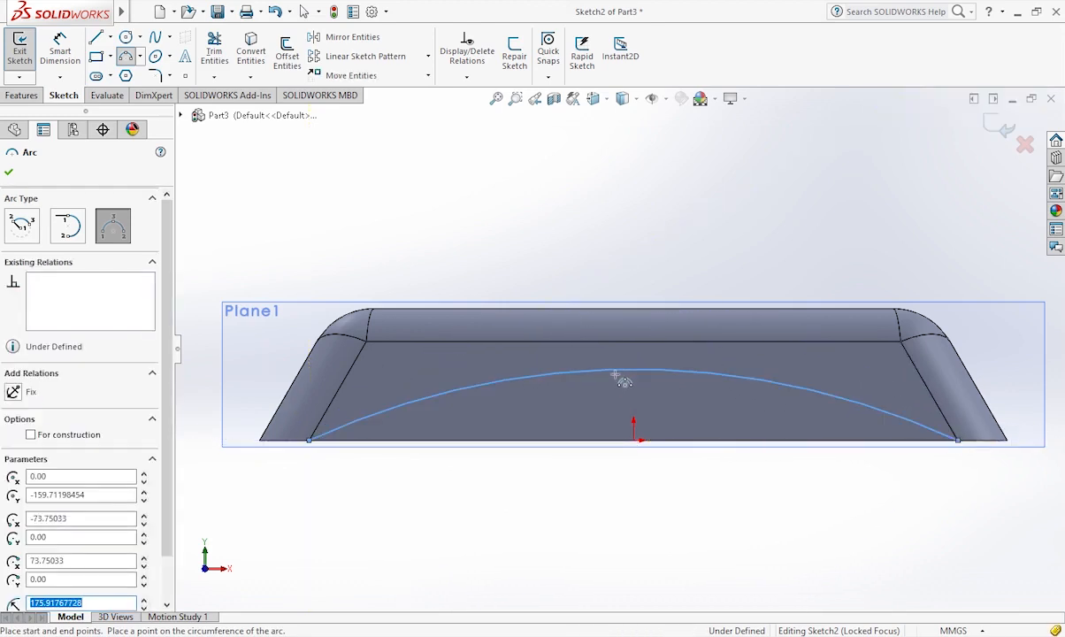
key("Return")
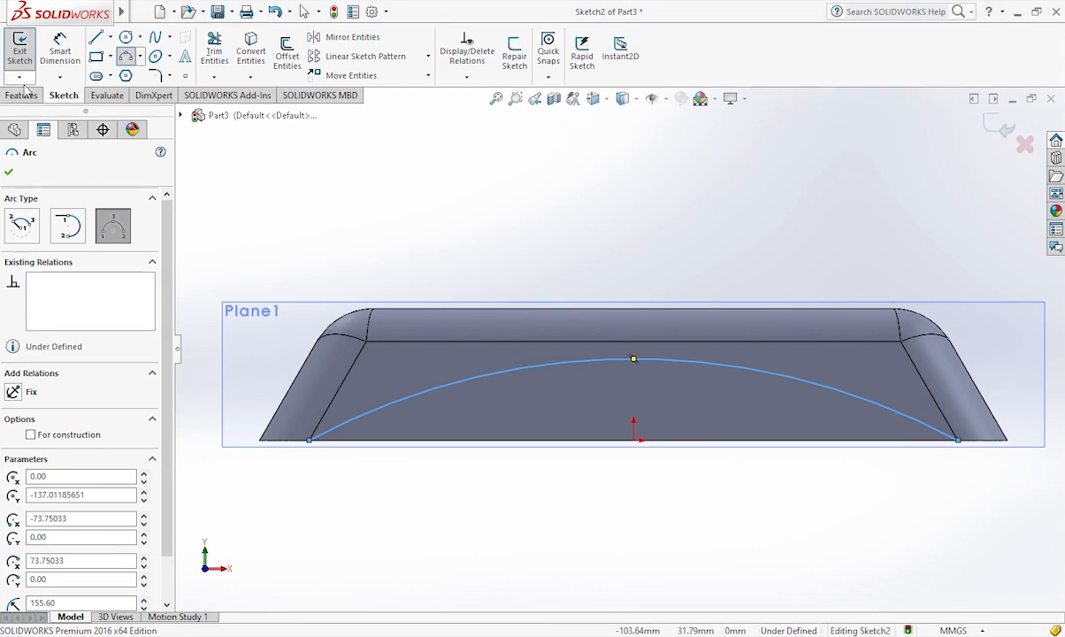
- Close the arc profile with a horizontal line between its two endpoints along the block's base
left_click(99, 48)
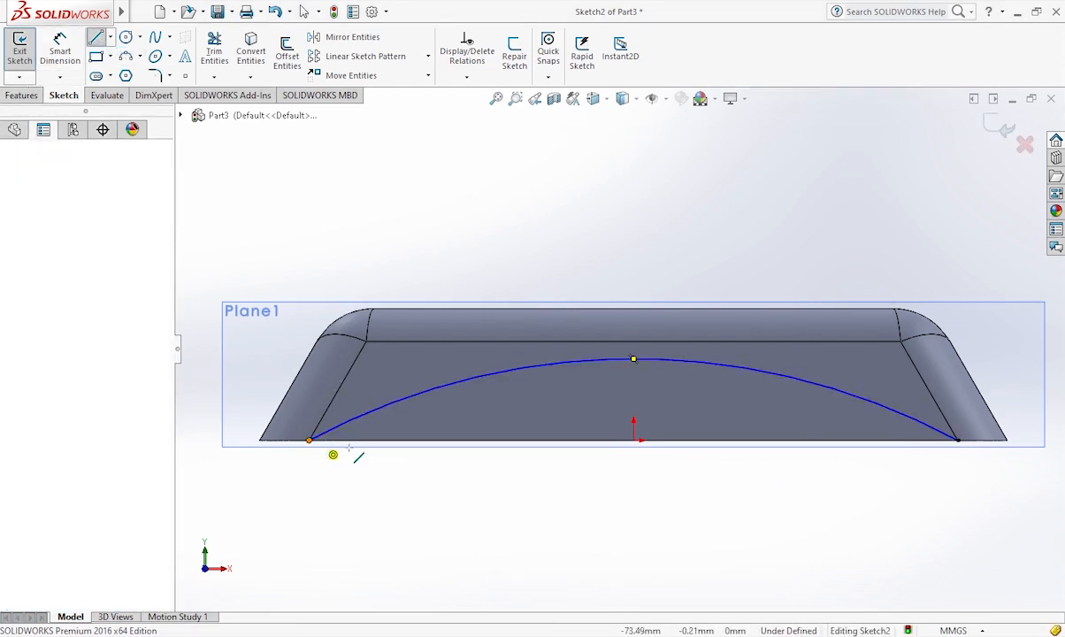
left_click(308, 439)
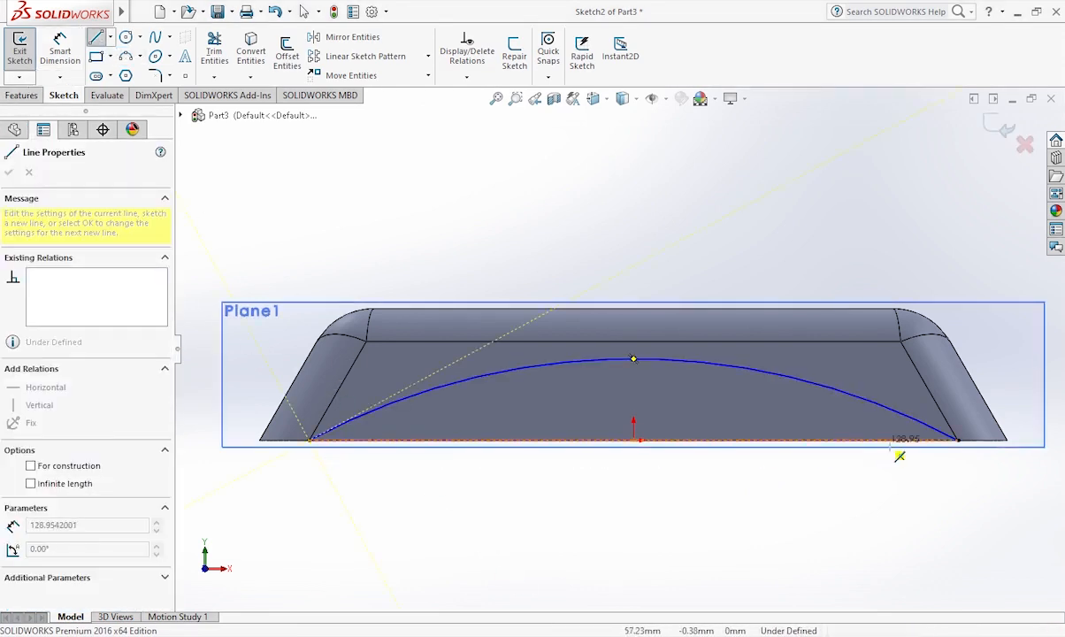
left_click(958, 440)
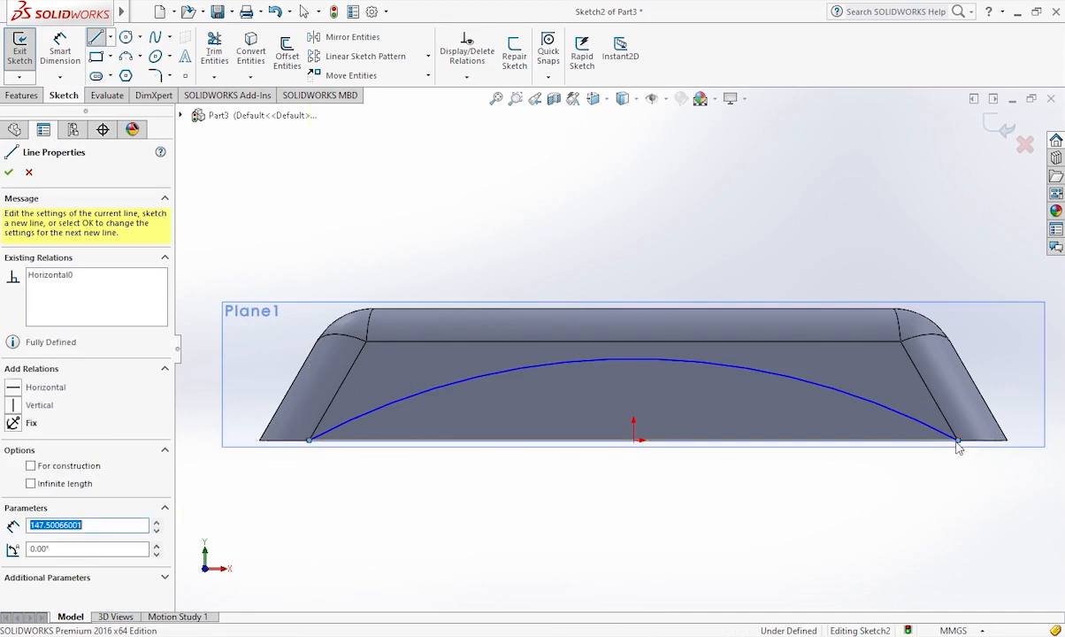
left_click(11, 171)
- Cut the closed arc profile 10 mm blind into the block's front from the sketch plane
left_click(22, 94)
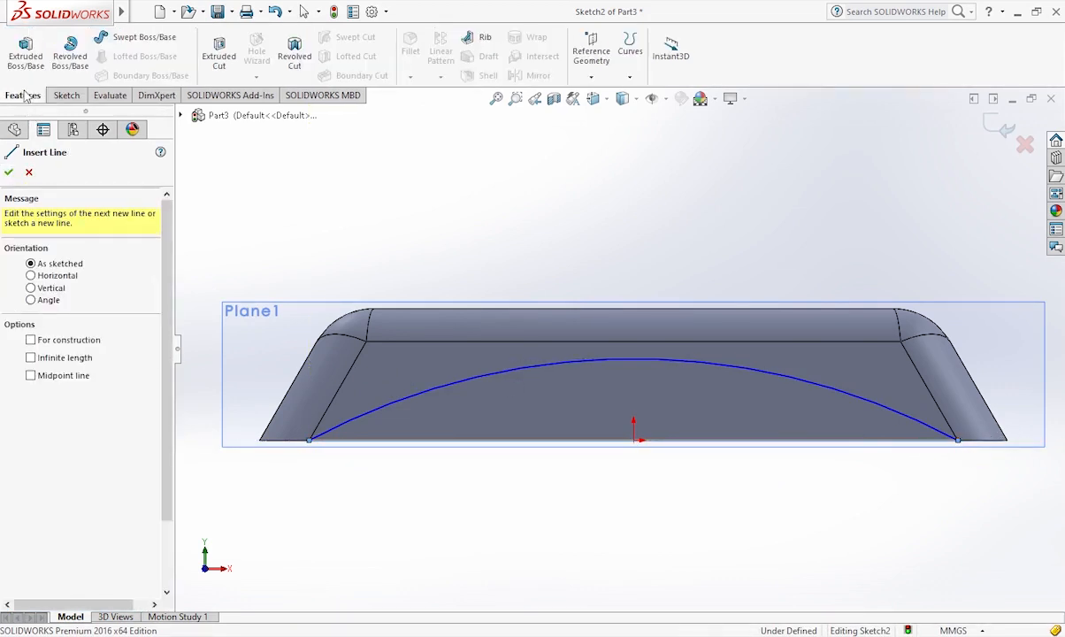
left_click(223, 51)
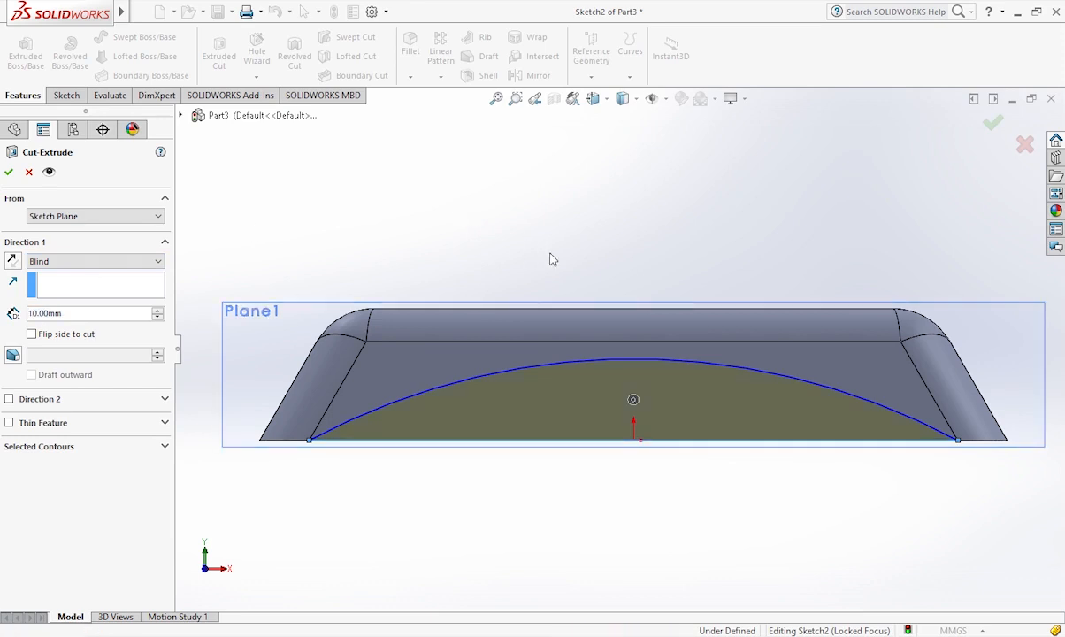
middle_click_drag(829, 345, 351, 409)
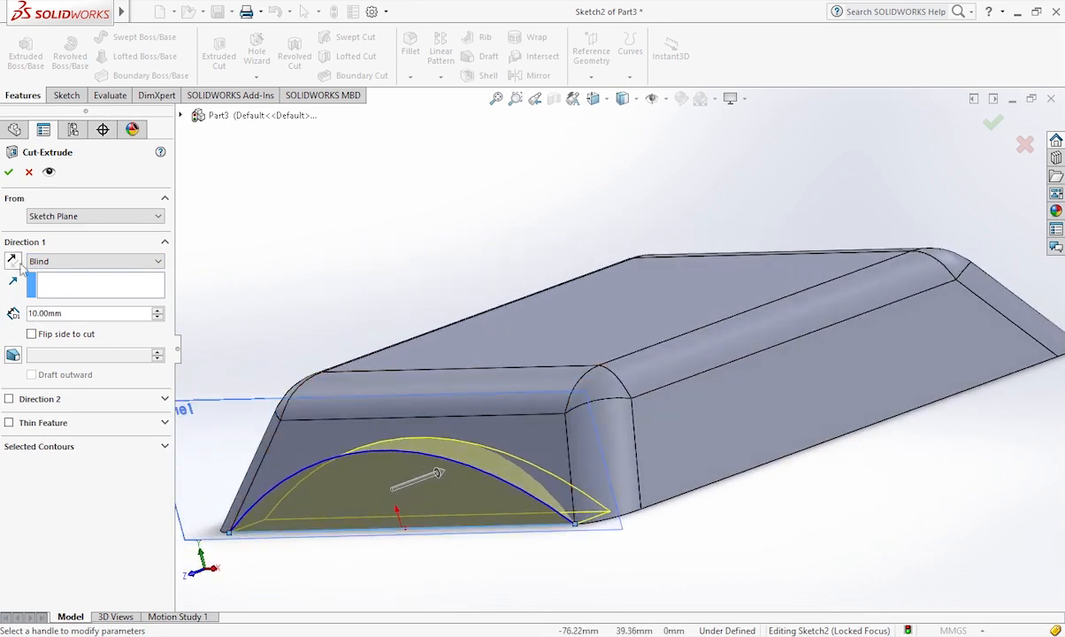
left_click(8, 172)
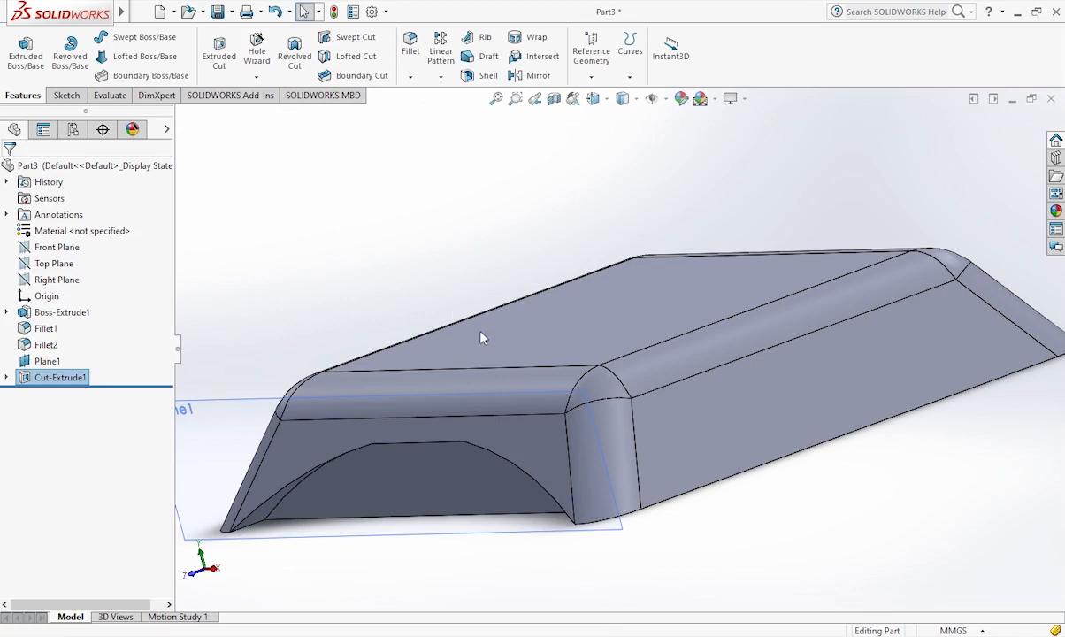
- Orient the view normal to the offset plane and start a new sketch on it
middle_click_drag(591, 414, 754, 492)
scroll(753, 490, "down", 4)
middle_click_drag(745, 450, 643, 446)
scroll(869, 450, "down", 1)
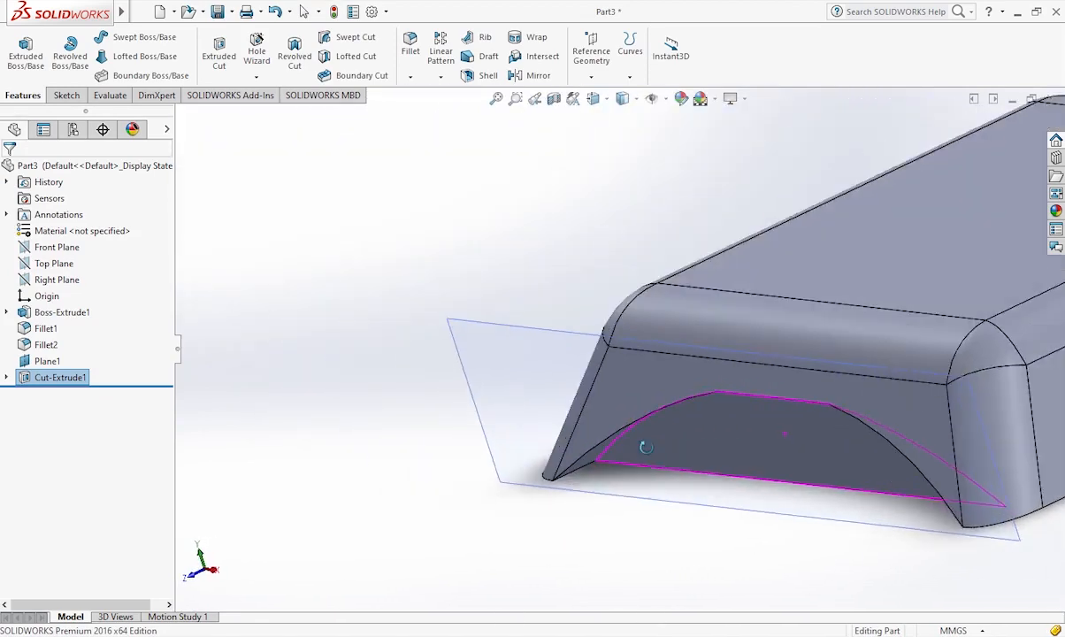
scroll(660, 449, "up", 5)
scroll(796, 354, "down", 3)
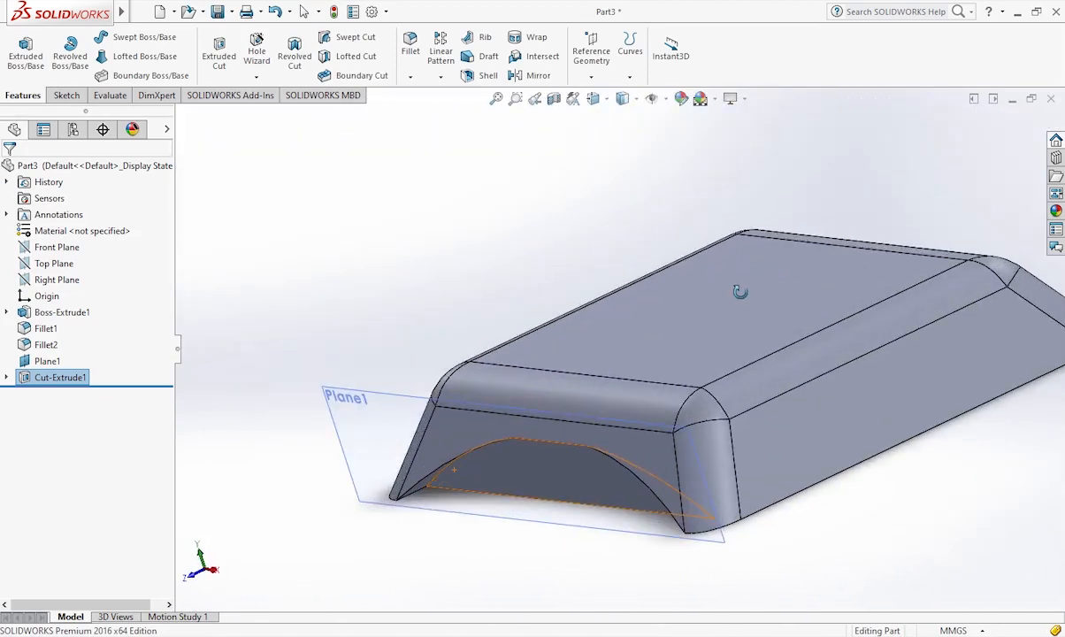
left_click(48, 361)
left_click(115, 332)
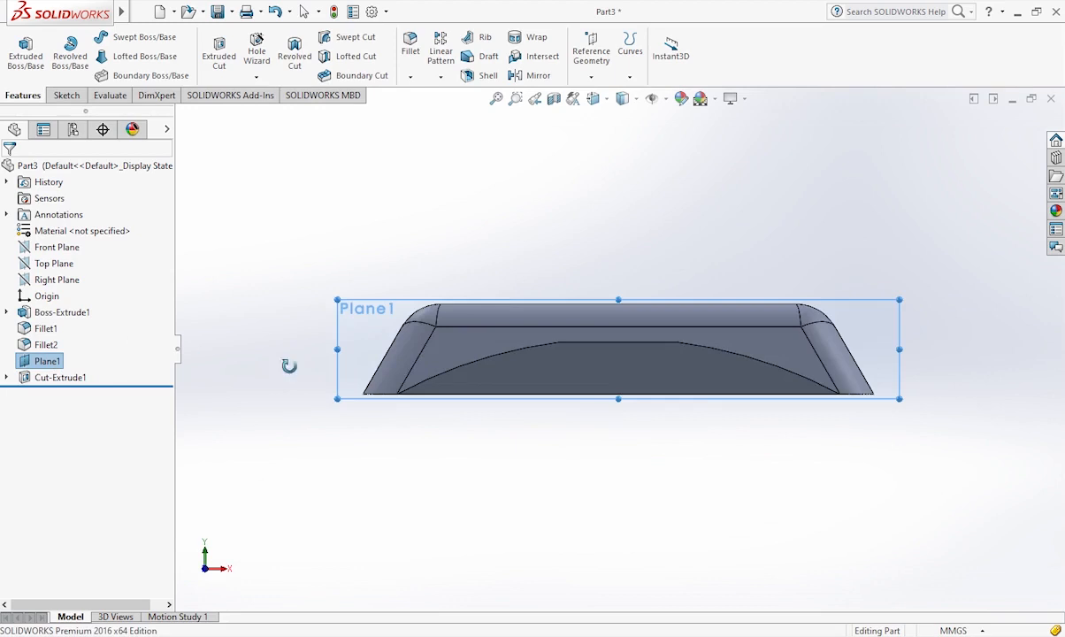
scroll(631, 353, "down", 2)
scroll(631, 353, "down", 1)
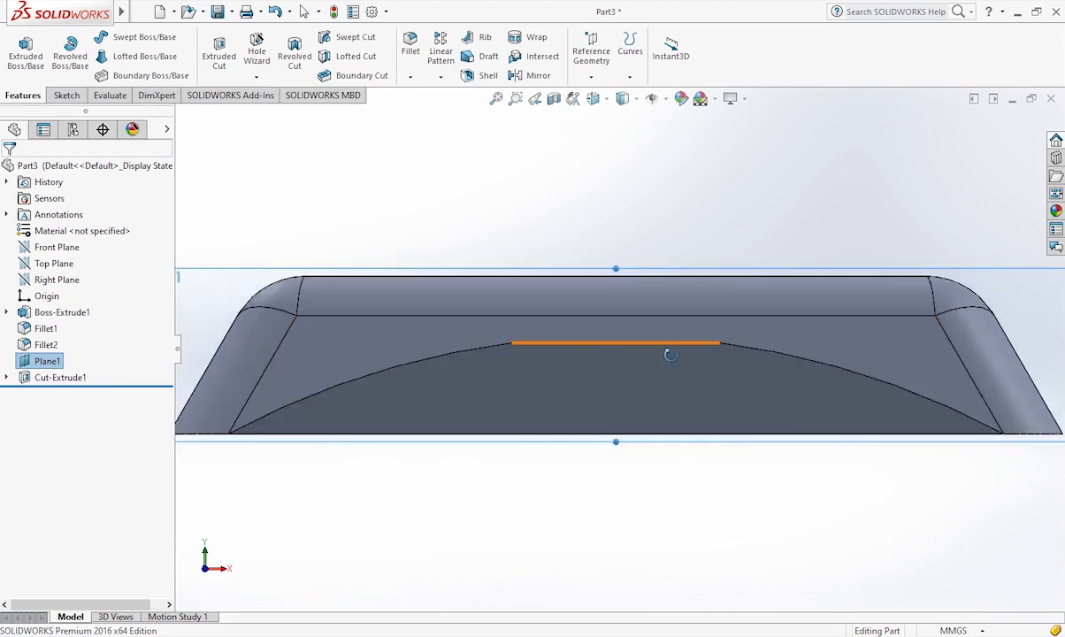
left_click(69, 96)
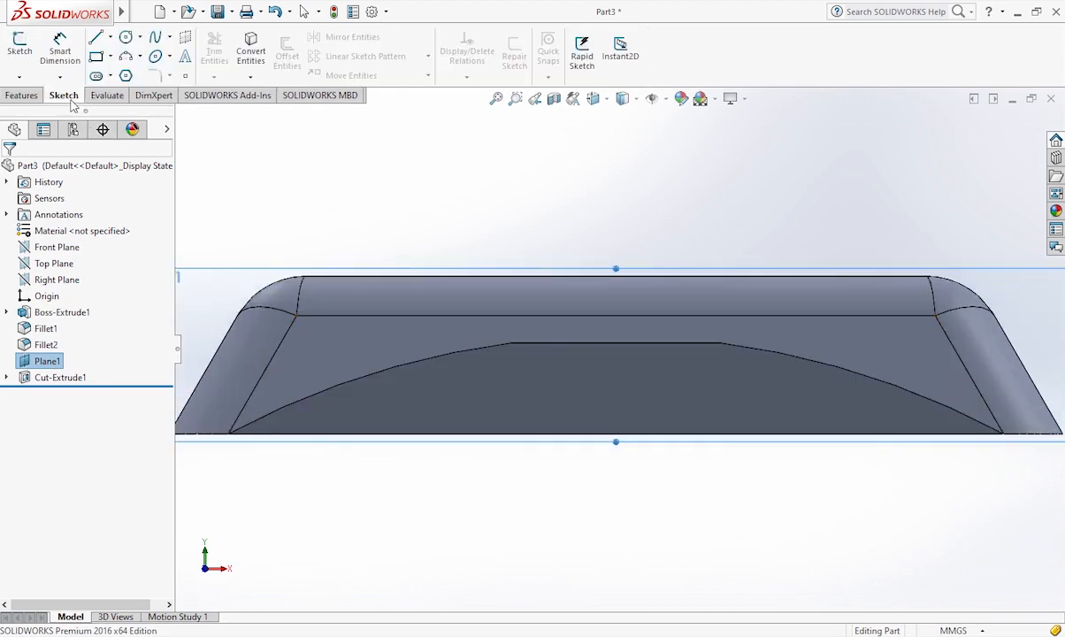
left_click(125, 39)
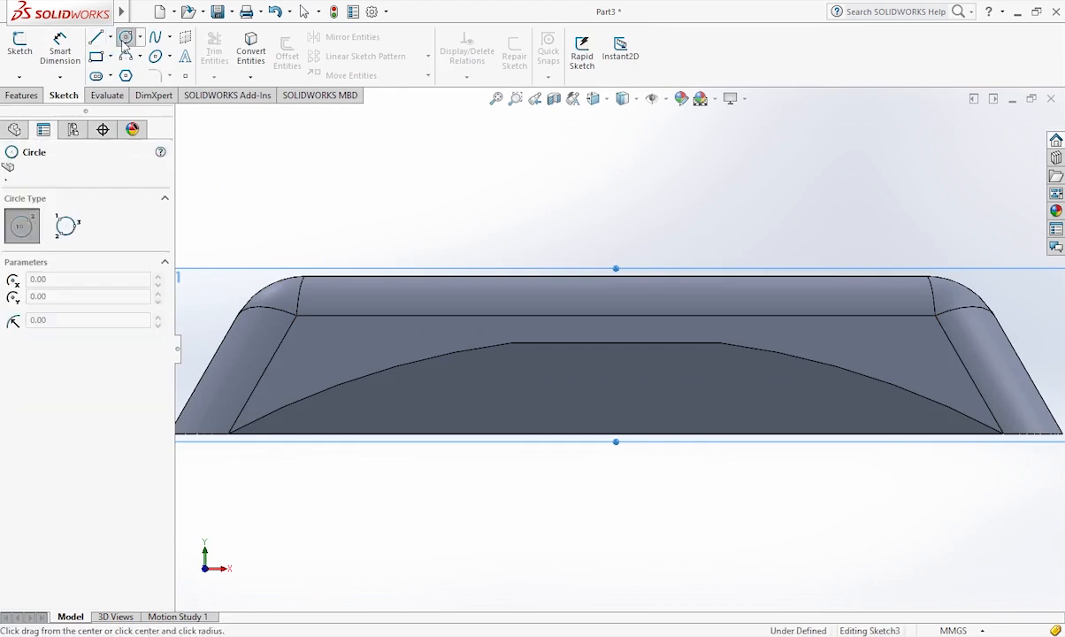
- Draw a shallow three-point arc across the ends of the cut's flat top edge, with a radius of about 117.4 mm
left_click(126, 55)
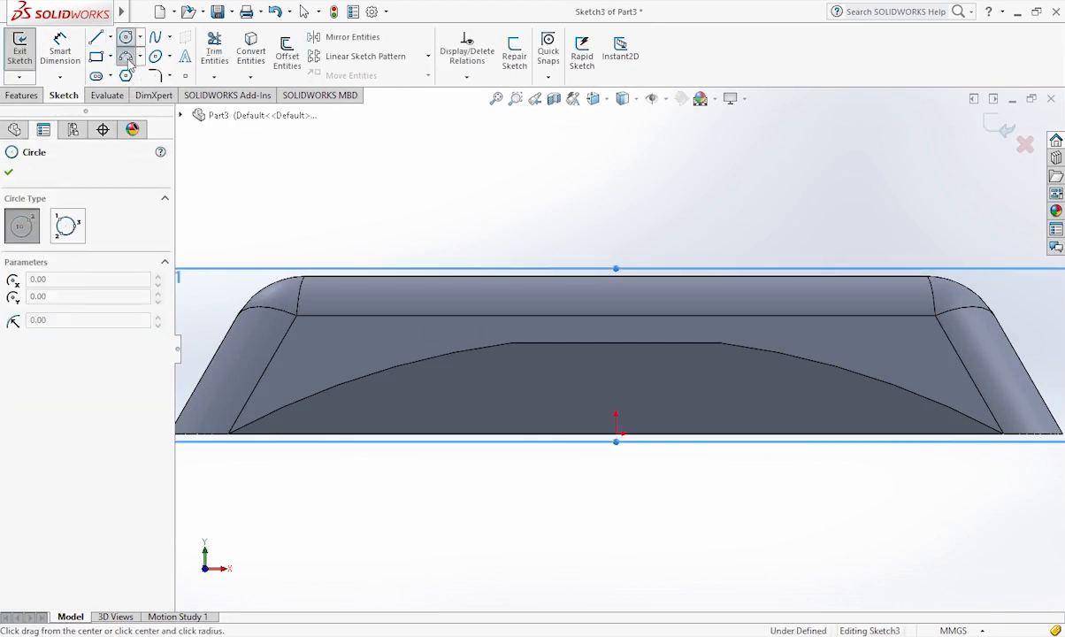
left_click(511, 342)
left_click(724, 342)
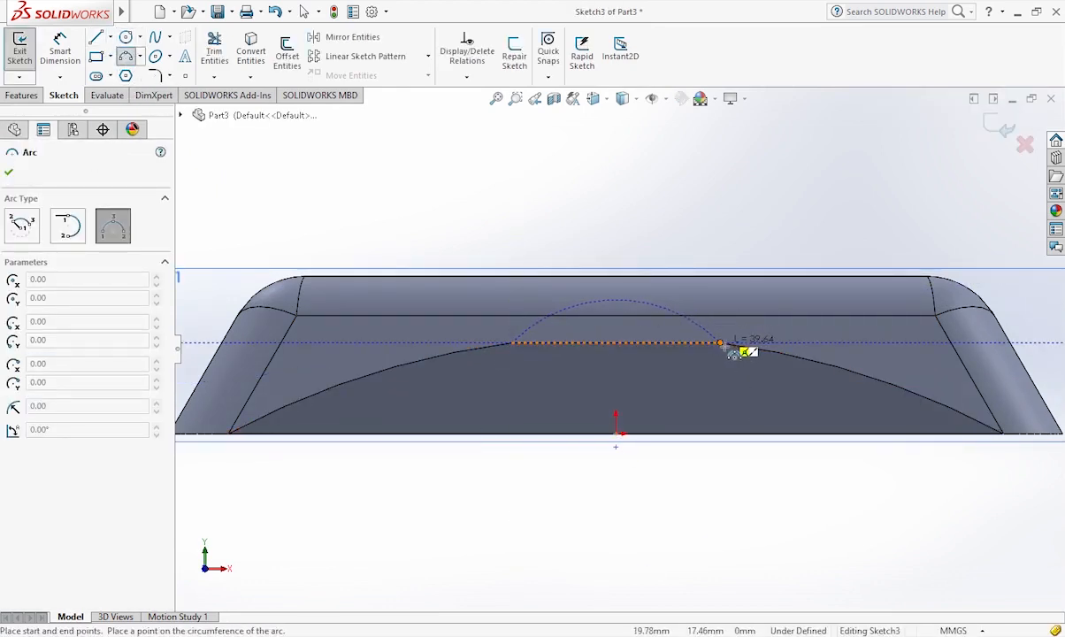
left_click(621, 338)
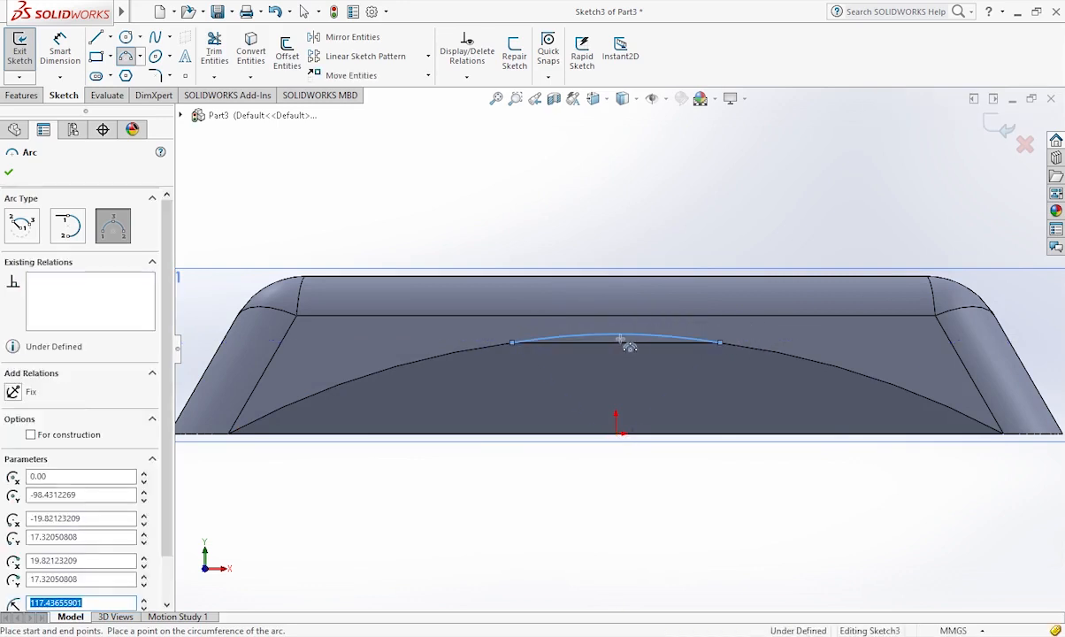
- Set the shallow arc's radius to 155.6 mm and close it with a horizontal line between its two endpoints
type("155.6")
key("Return")
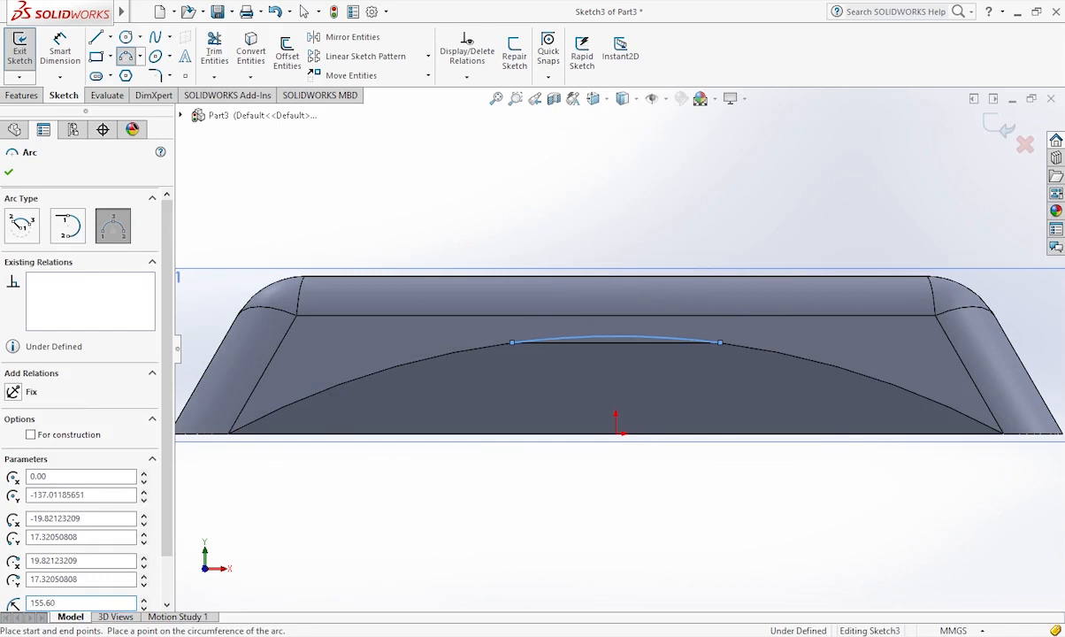
left_click(96, 37)
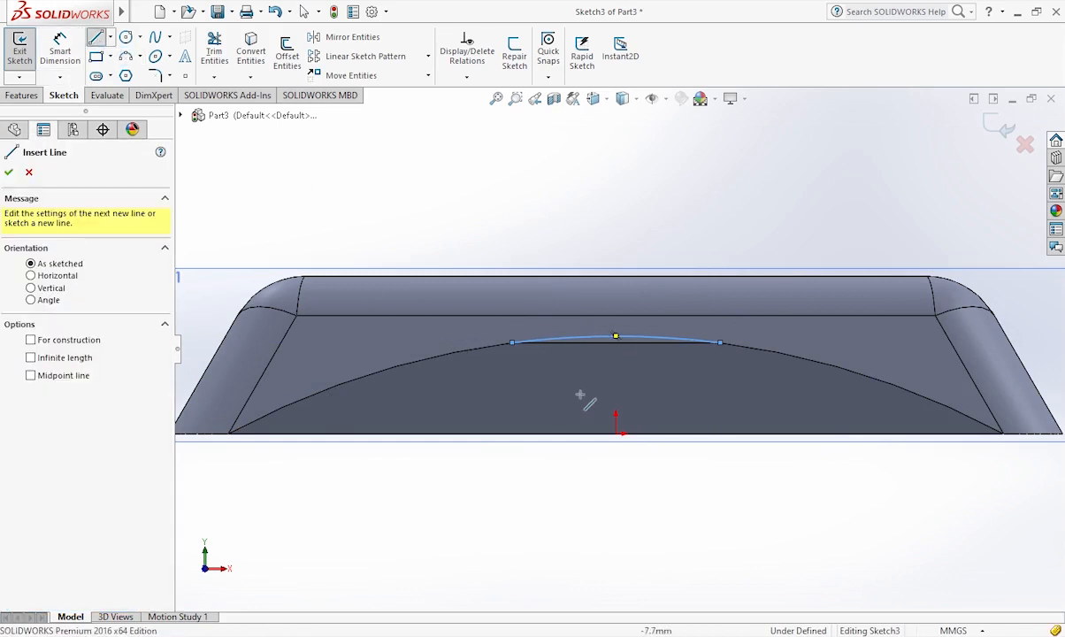
left_click(513, 343)
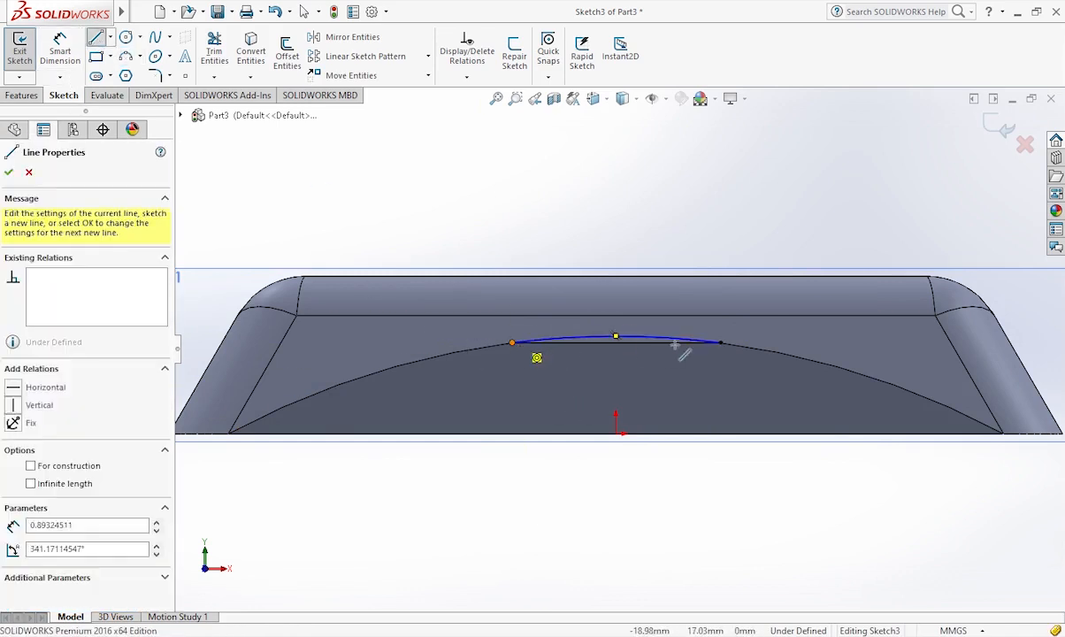
left_click(720, 343)
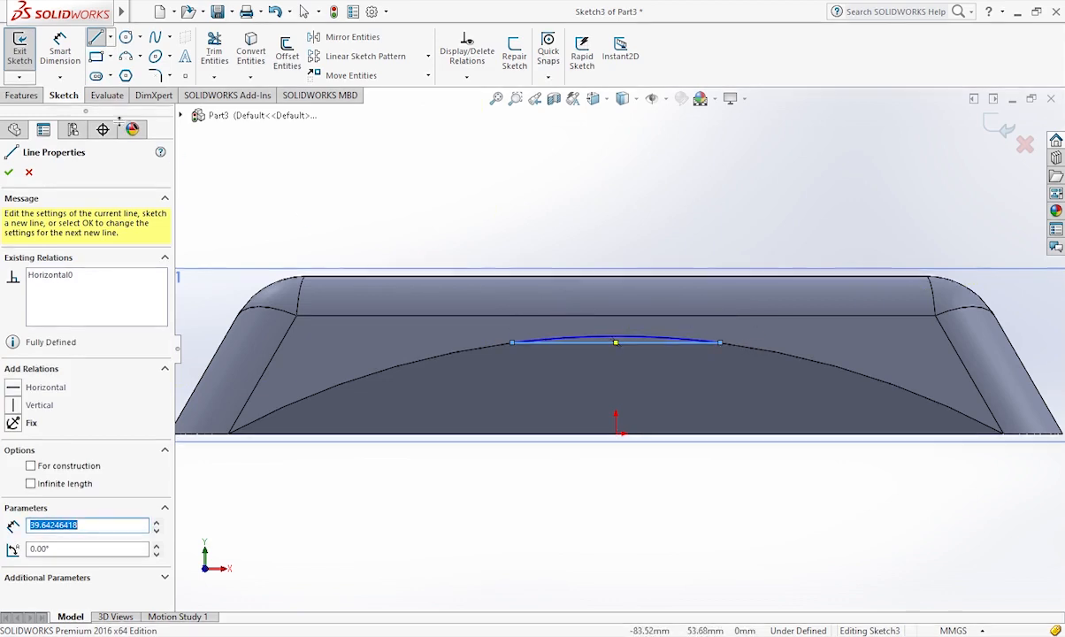
left_click(9, 171)
- Try to cut the shallow arc profile 10 mm blind from the offset plane and inspect the preview from several angles
left_click(23, 95)
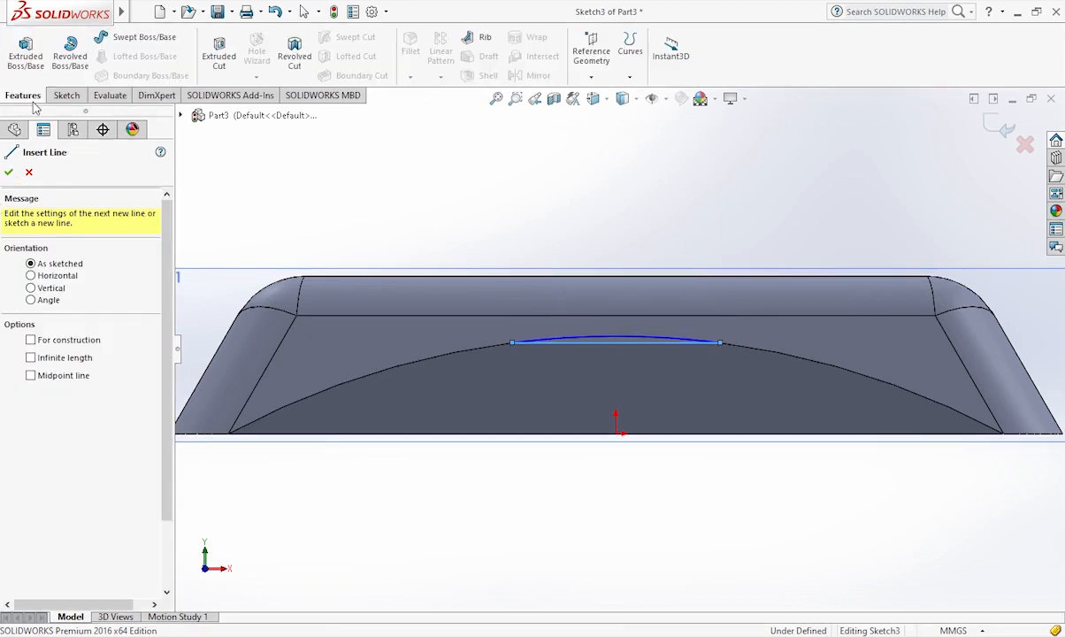
left_click(219, 58)
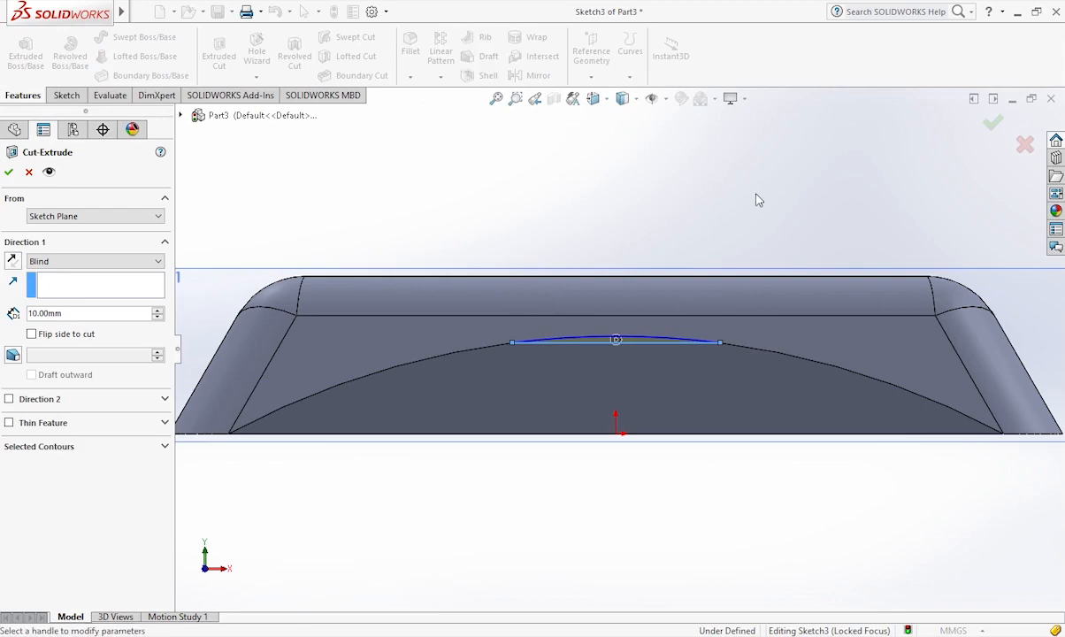
middle_click_drag(811, 315, 692, 328)
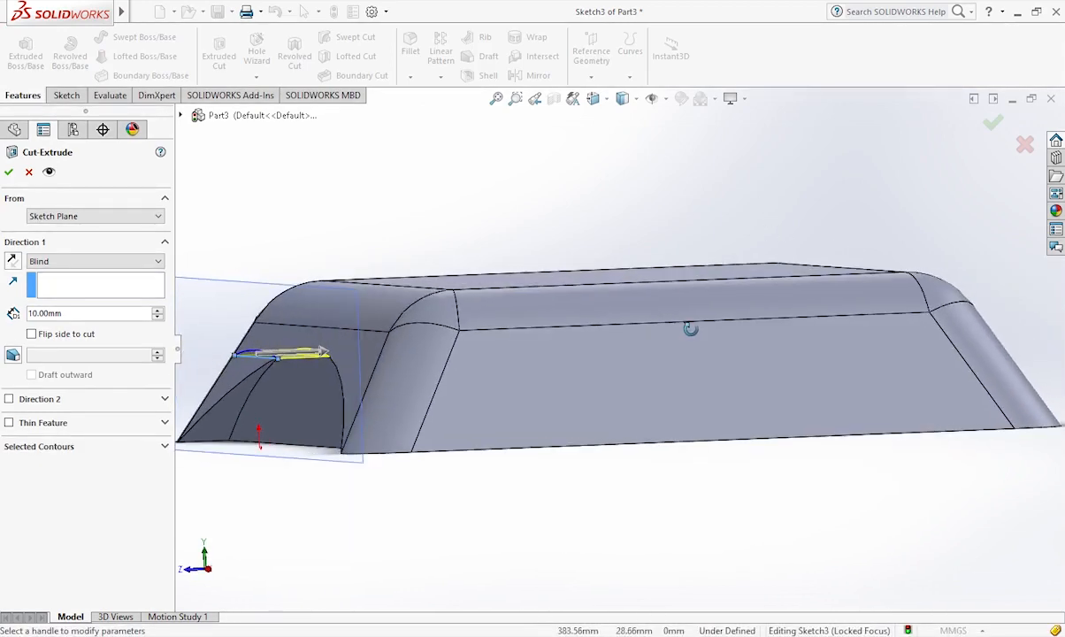
scroll(216, 329, "up", 2)
scroll(216, 329, "up", 1)
middle_click_drag(513, 279, 469, 364)
scroll(468, 363, "up", 3)
scroll(468, 364, "down", 4)
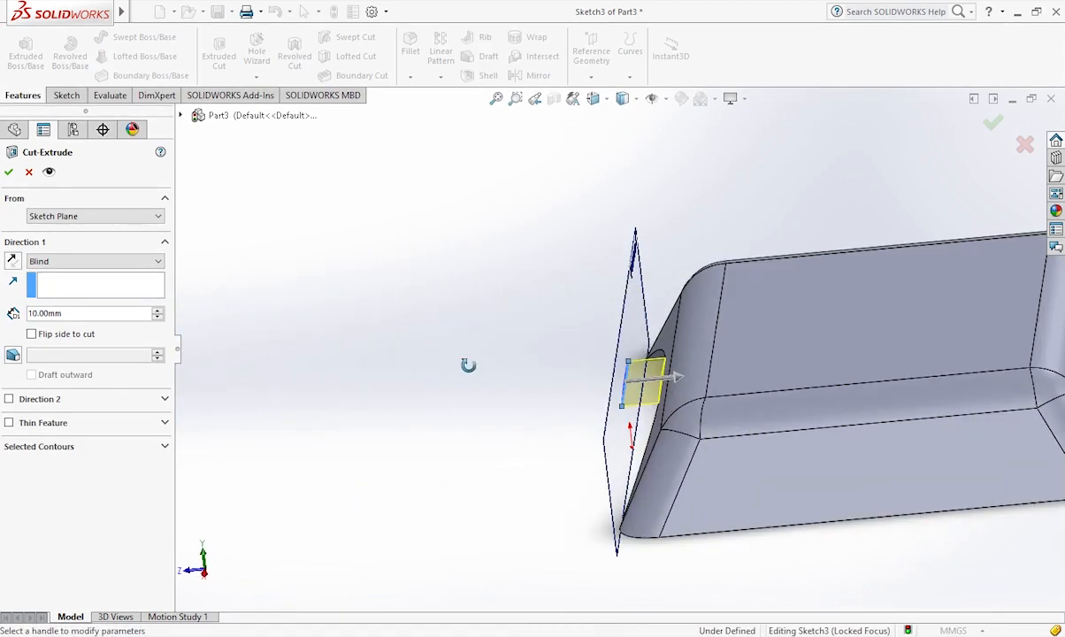
scroll(633, 391, "down", 5)
mouse_move(633, 391)
middle_mouse_down()
mouse_move(619, 382)
mouse_move(658, 376)
mouse_move(651, 354)
mouse_move(665, 382)
middle_mouse_up()
middle_click_drag(780, 395, 772, 390)
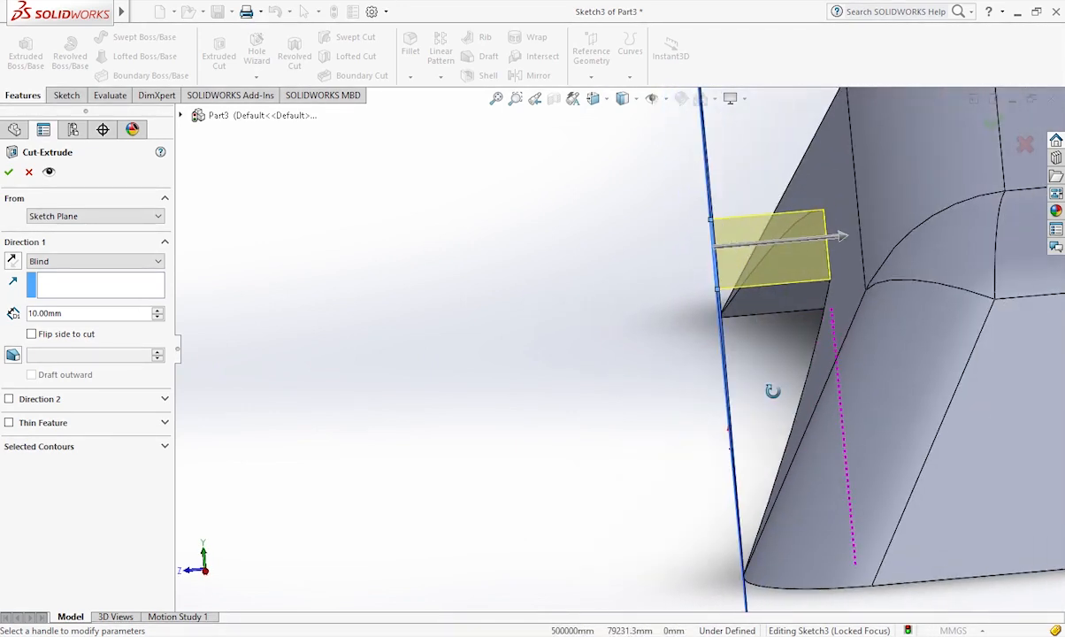
mouse_move(772, 391)
middle_mouse_down()
mouse_move(782, 308)
mouse_move(795, 321)
mouse_move(778, 308)
mouse_move(795, 375)
middle_mouse_up()
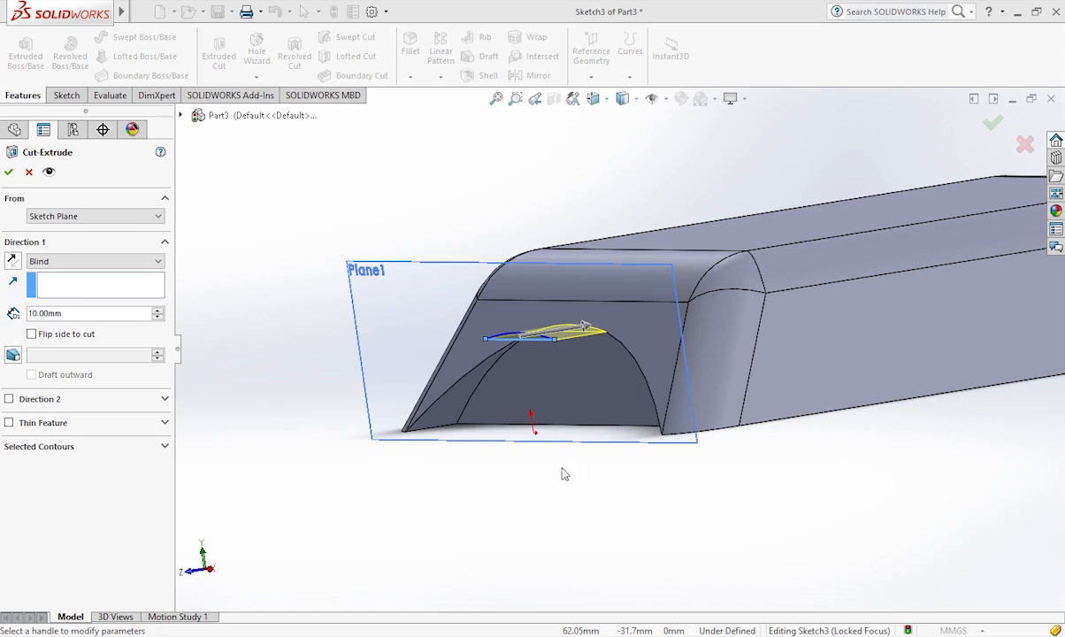
middle_click_drag(557, 511, 541, 481)
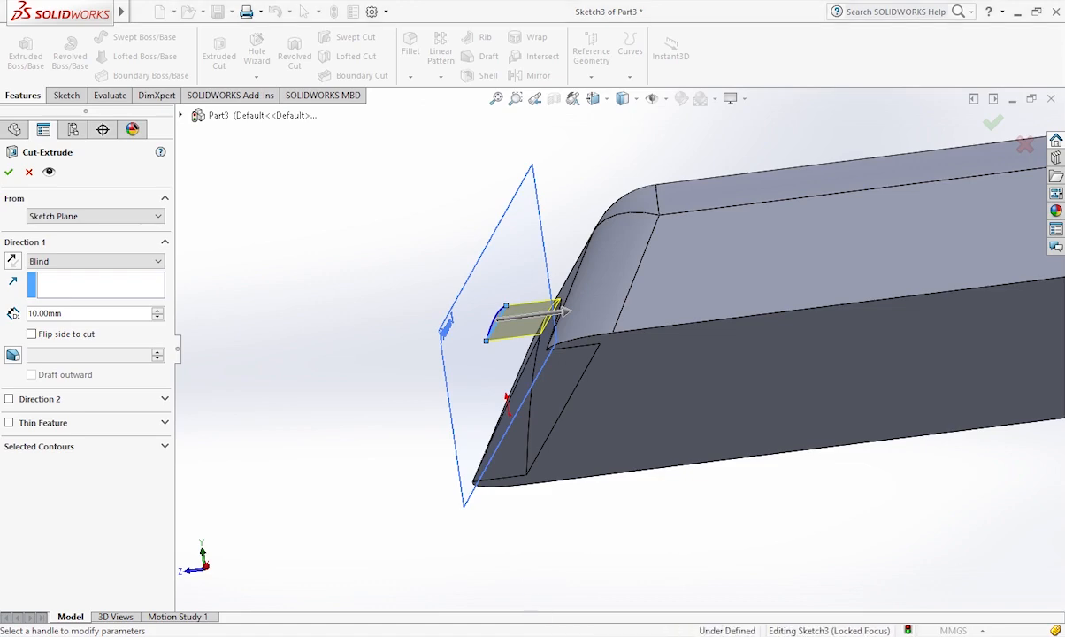
middle_click_drag(459, 321, 498, 418)
scroll(582, 367, "down", 6)
mouse_move(591, 394)
middle_mouse_down()
mouse_move(597, 411)
mouse_move(573, 400)
mouse_move(575, 412)
mouse_move(535, 412)
middle_mouse_up()
scroll(573, 400, "up", 5)
left_click(28, 172)
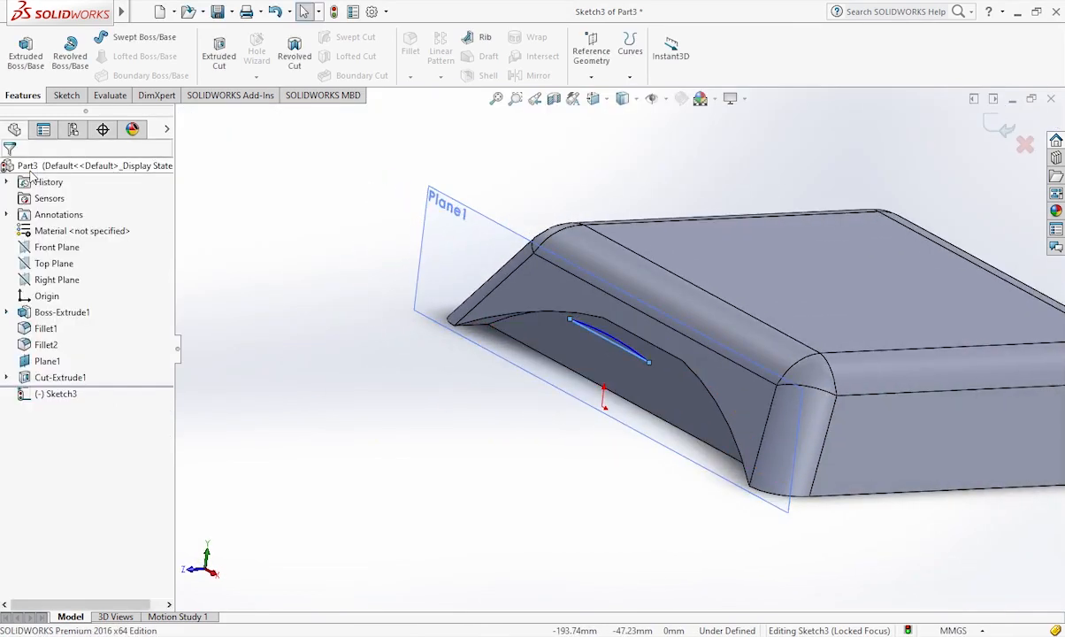
- Trim away the shallow arc and its closing line from the sketch
scroll(615, 325, "down", 2)
scroll(615, 326, "down", 2)
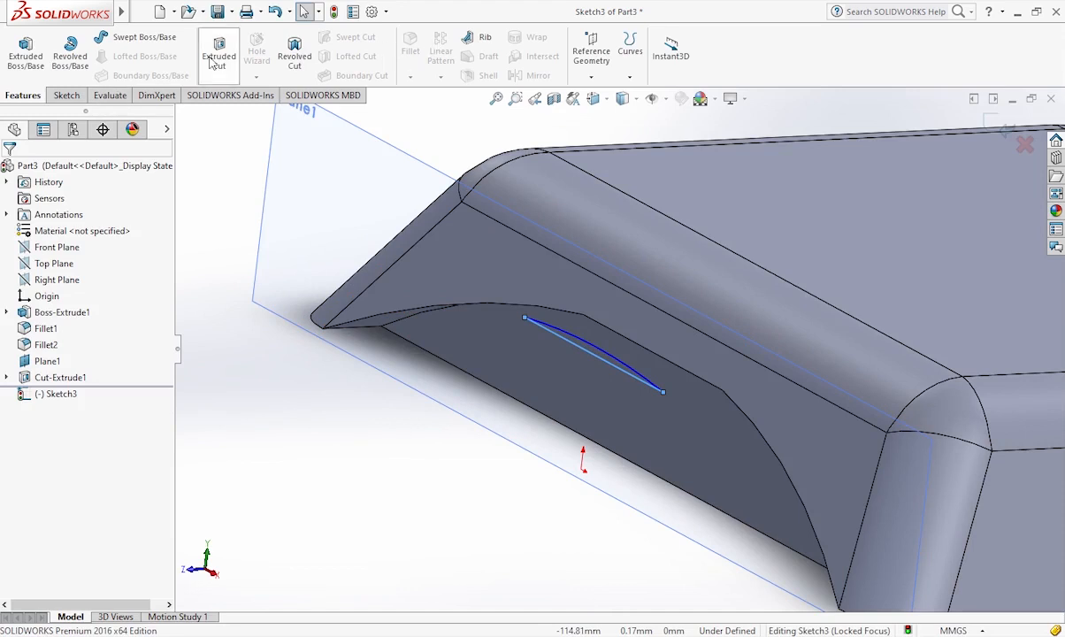
left_click(66, 95)
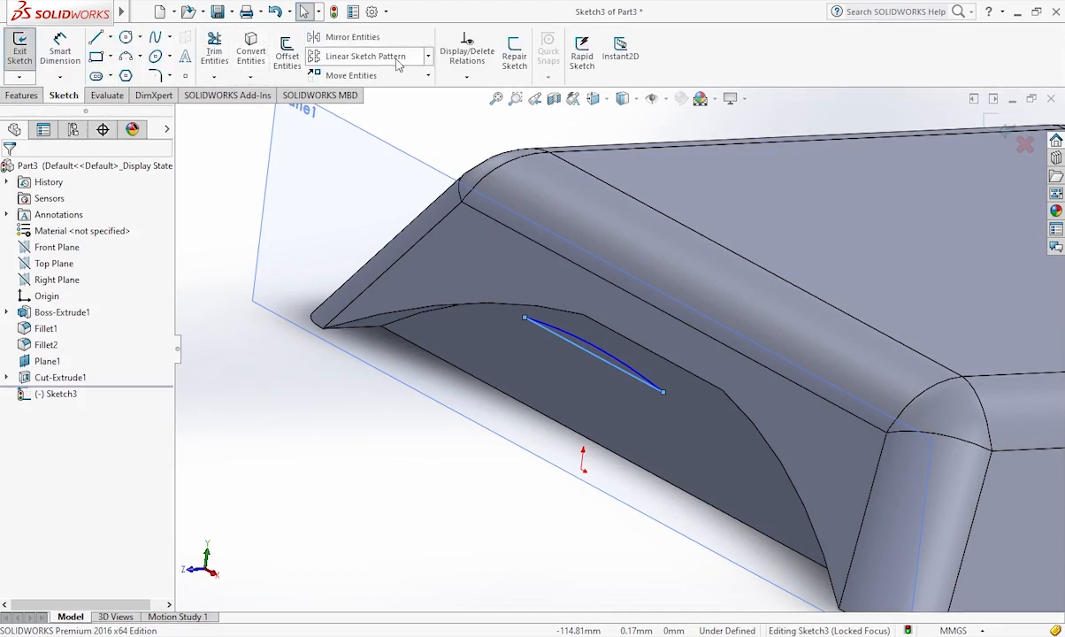
left_click(214, 50)
mouse_move(583, 417)
left_mouse_down()
mouse_move(626, 349)
mouse_move(602, 354)
left_mouse_up()
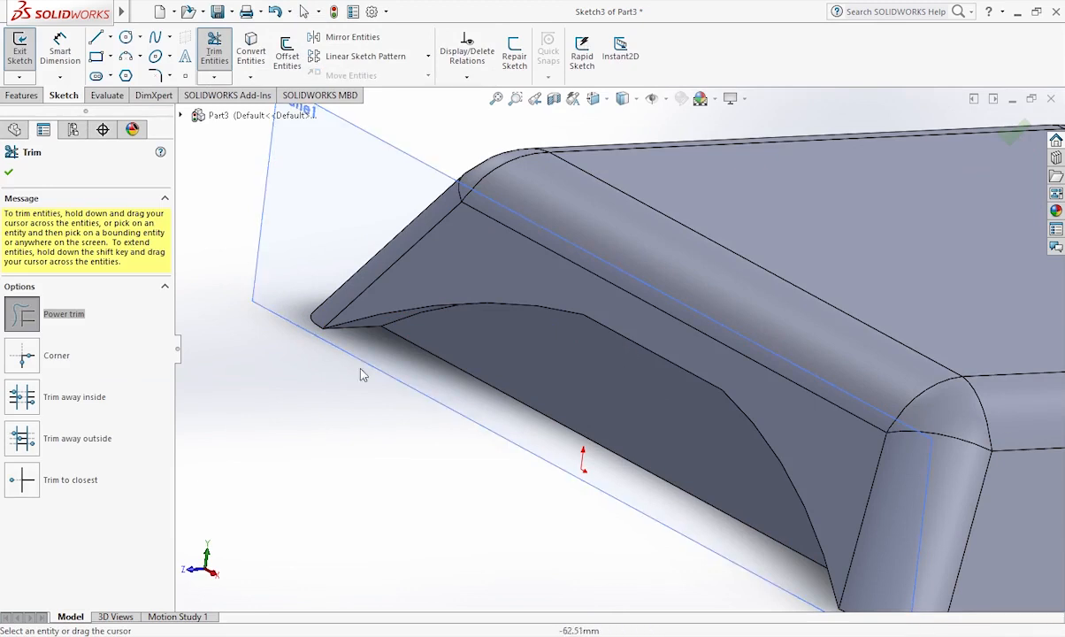
left_click(10, 174)
- Exit the emptied sketch on the front offset plane
left_click(47, 360)
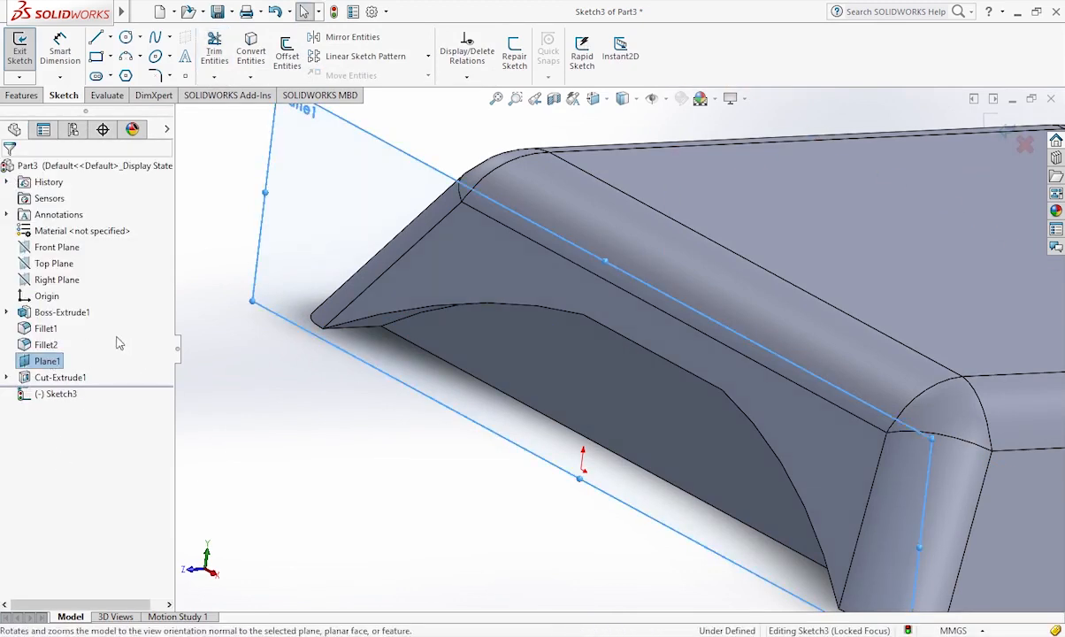
key("Escape")
scroll(531, 407, "up", 5)
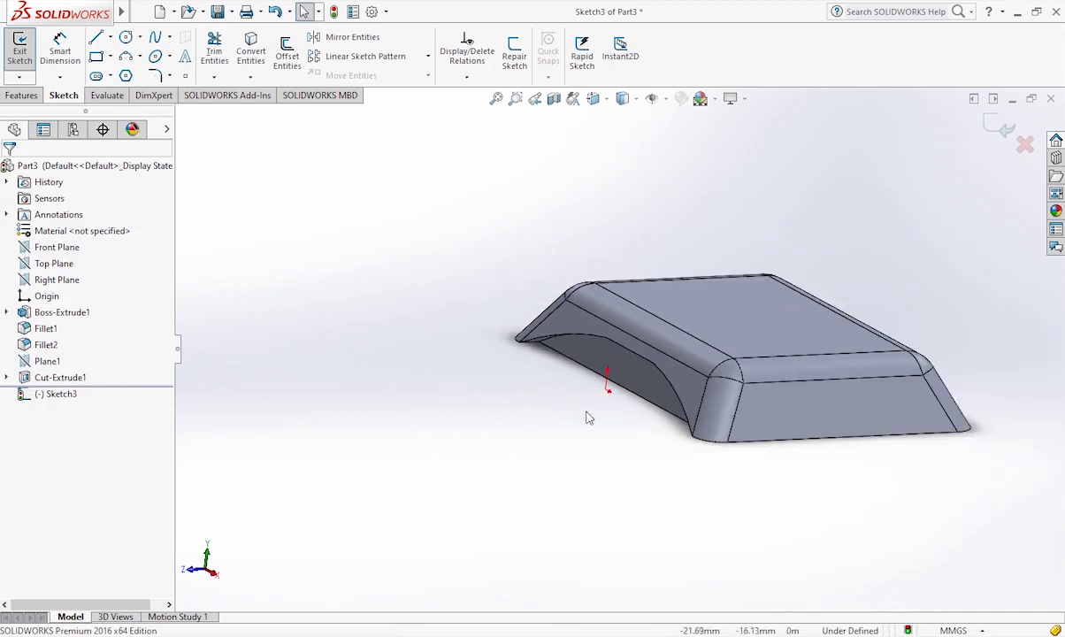
scroll(823, 354, "down", 2)
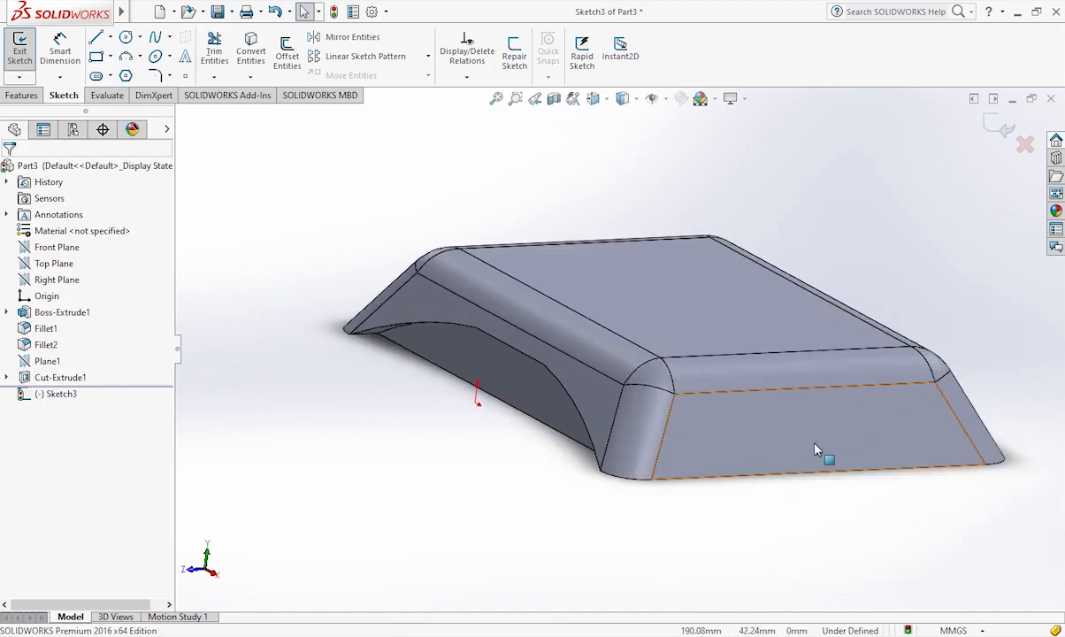
left_click(62, 281)
left_click(478, 64)
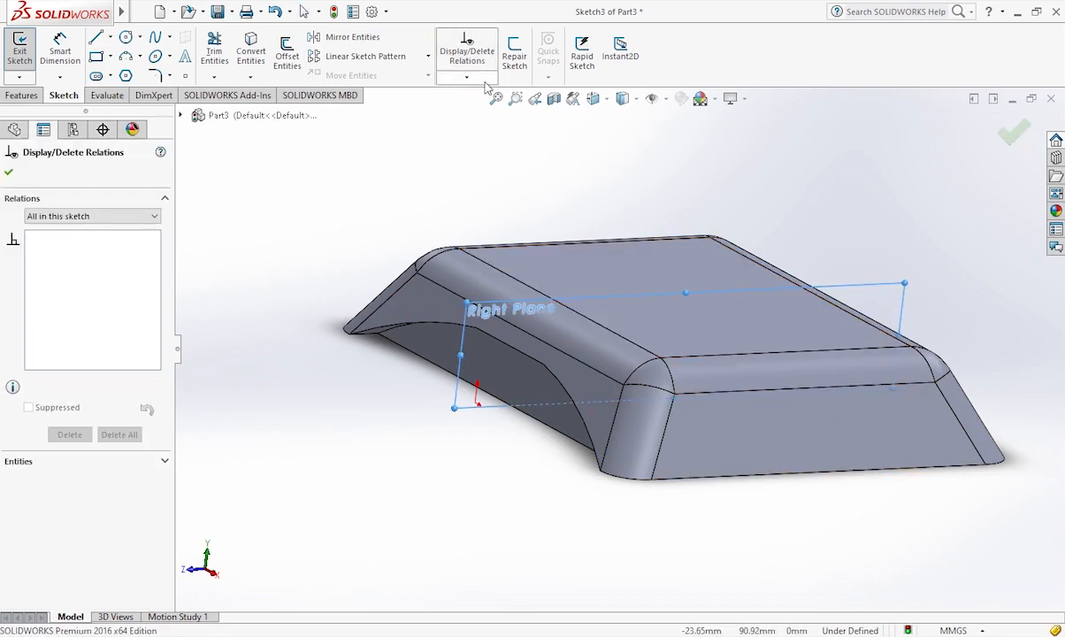
left_click(20, 49)
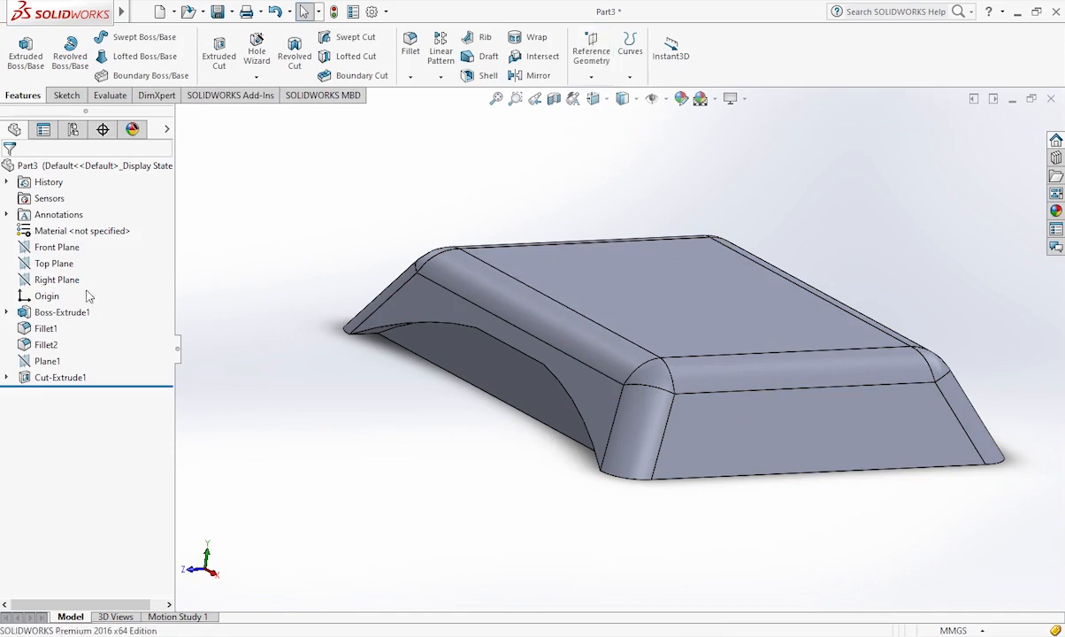
- Create a reference plane offset 85 mm from the Right Plane, at the block's side
left_click(71, 280)
left_click(591, 76)
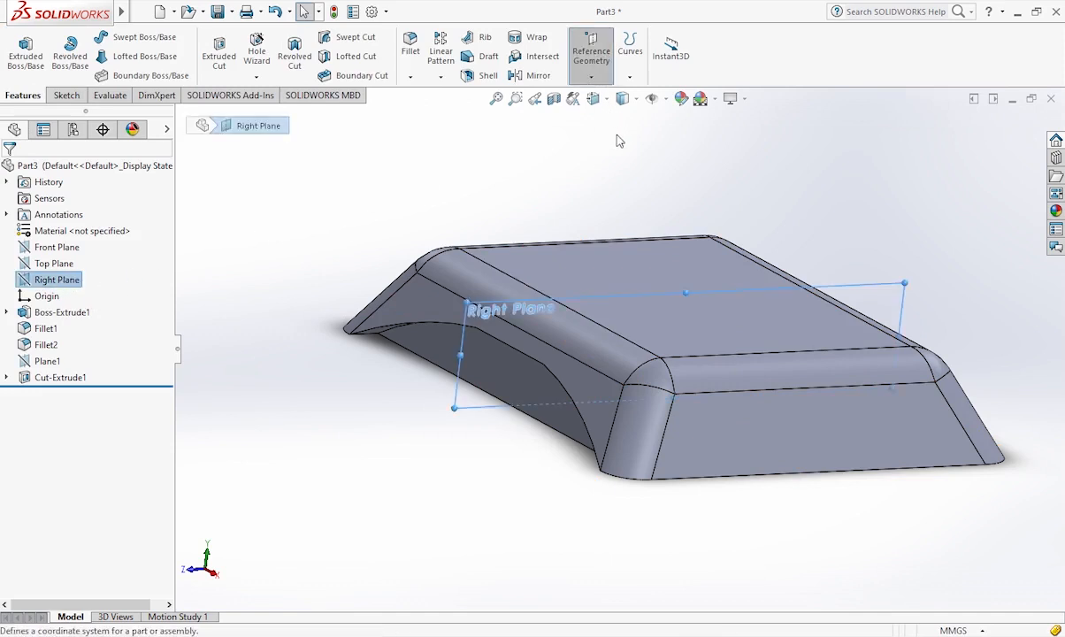
left_click(585, 99)
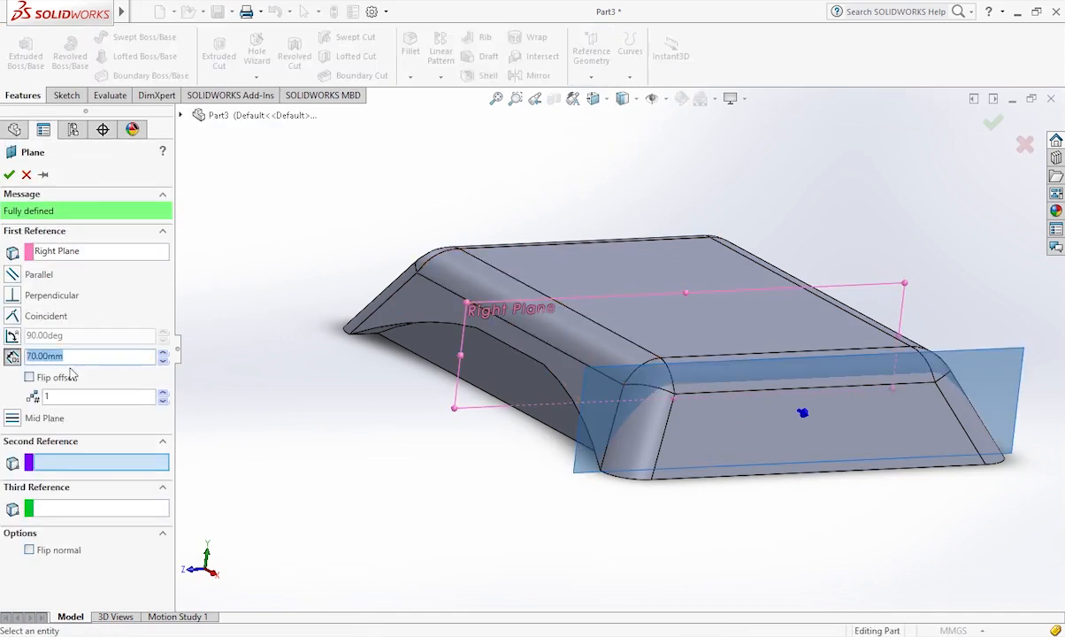
left_click(41, 357)
type("85")
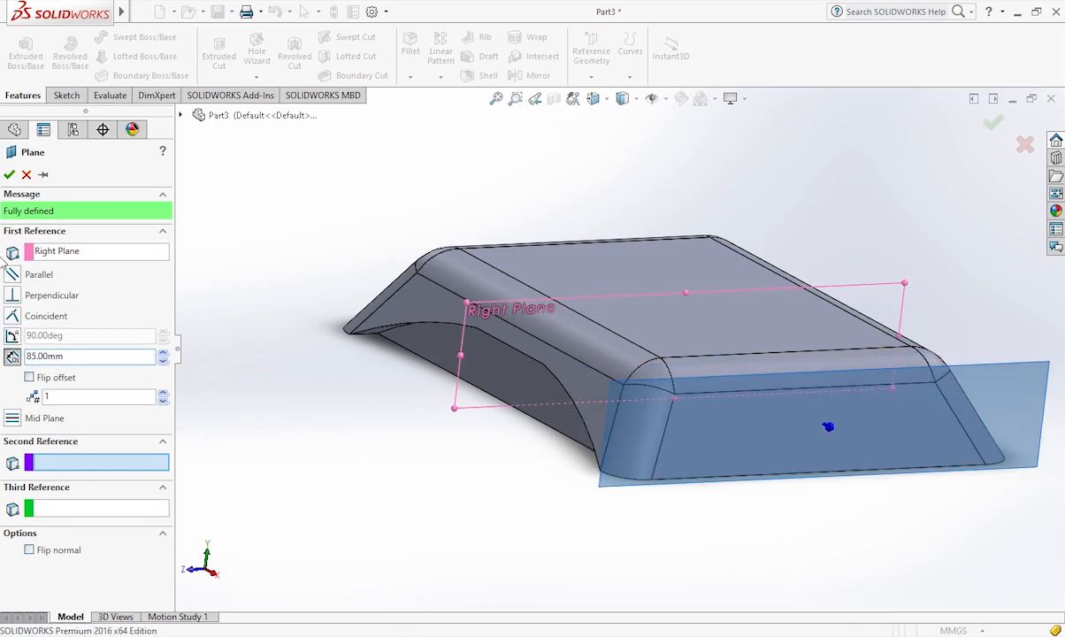
left_click(9, 175)
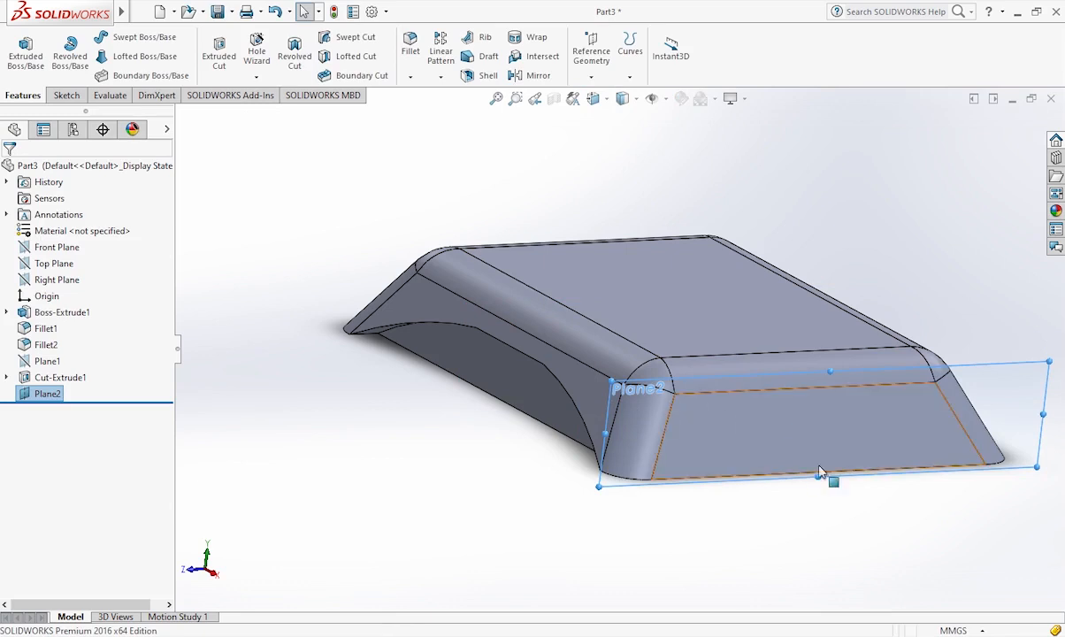
- Sketch a three-point arc with a 96 mm radius on the new plane, viewed normal, spanning the sloped side face's base edge
left_click(24, 392)
left_click(100, 303)
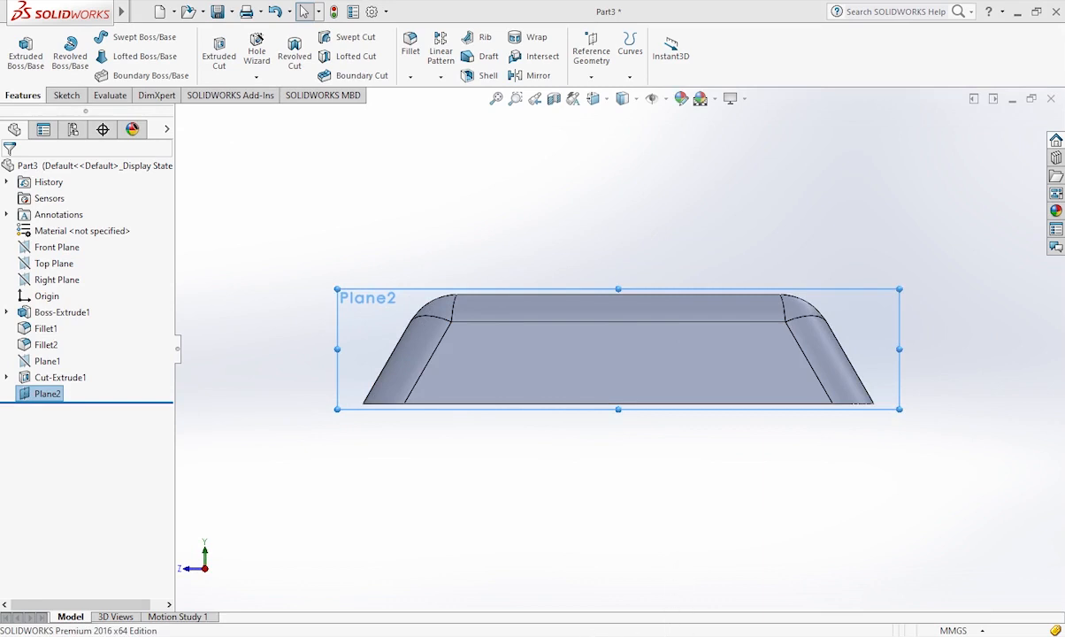
left_click(51, 98)
left_click(126, 56)
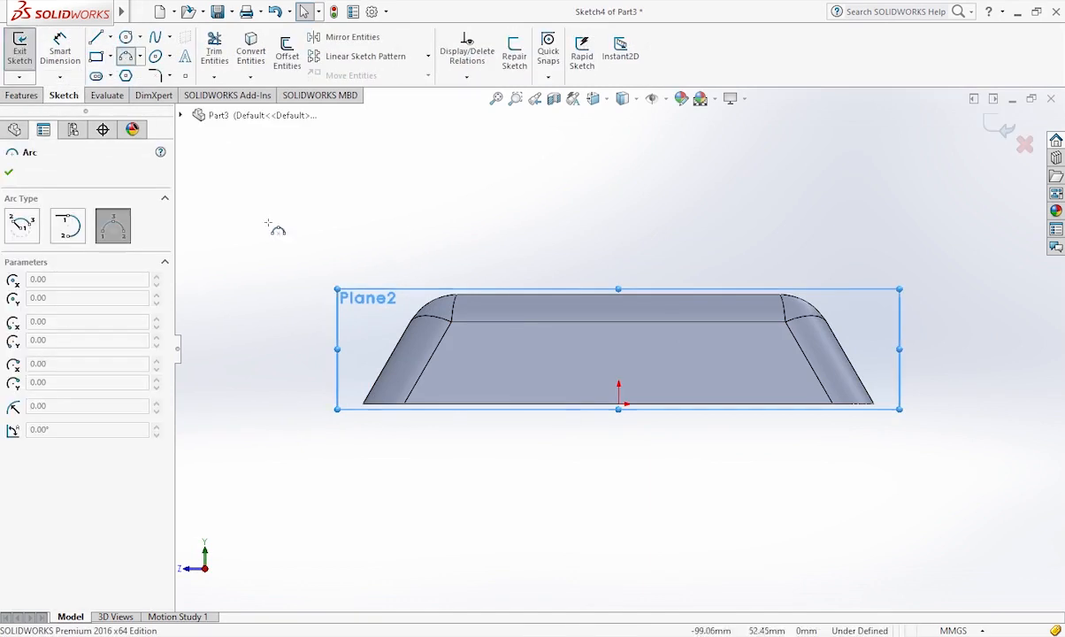
left_click(405, 404)
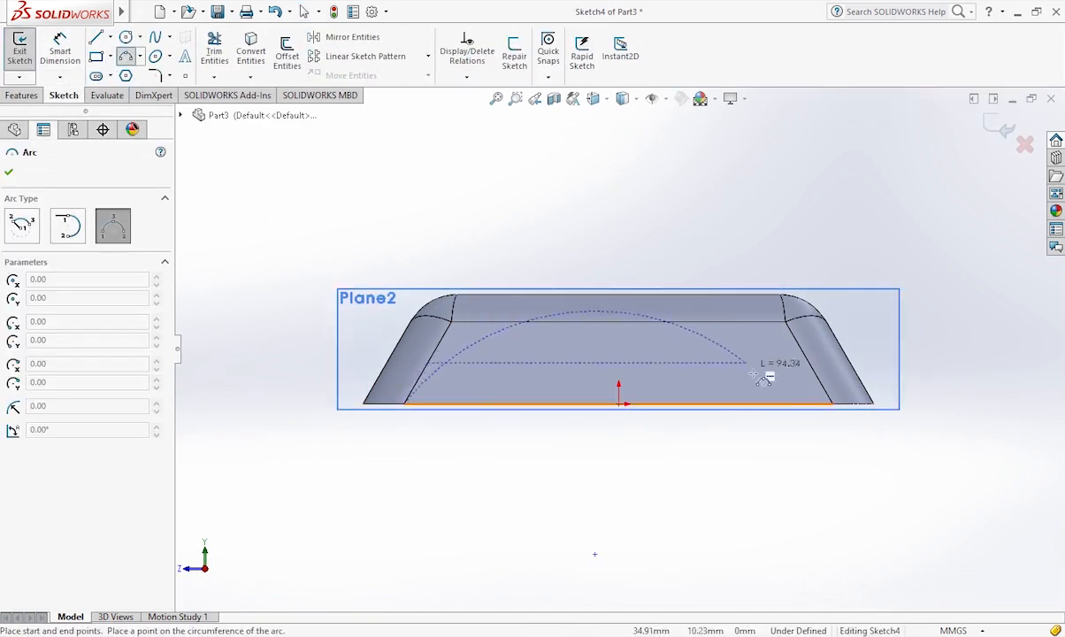
left_click(833, 404)
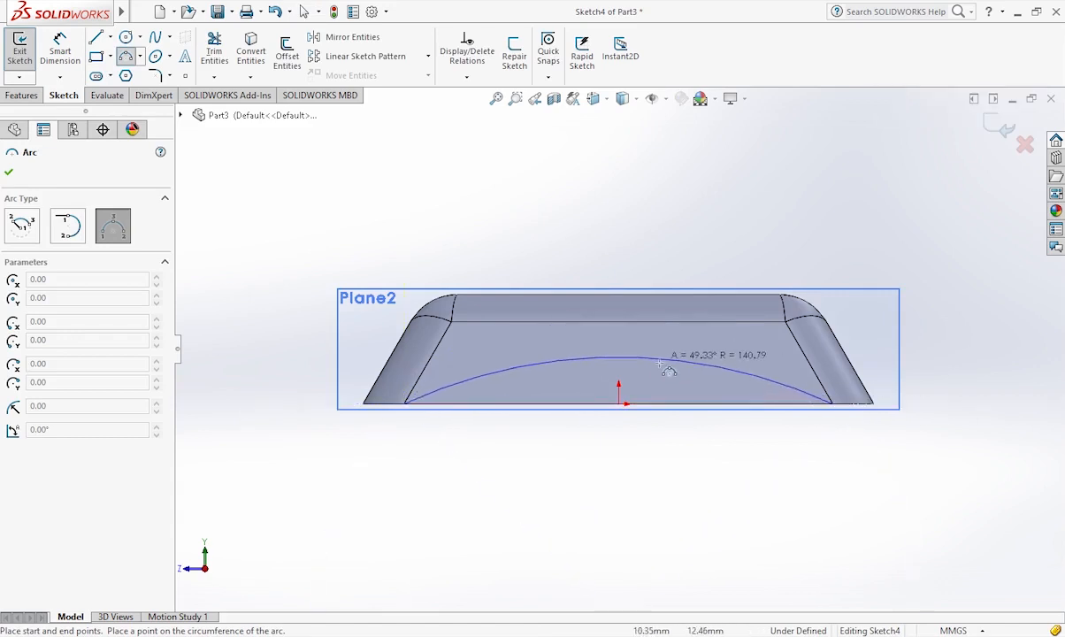
left_click(646, 362)
type("6")
key("Return")
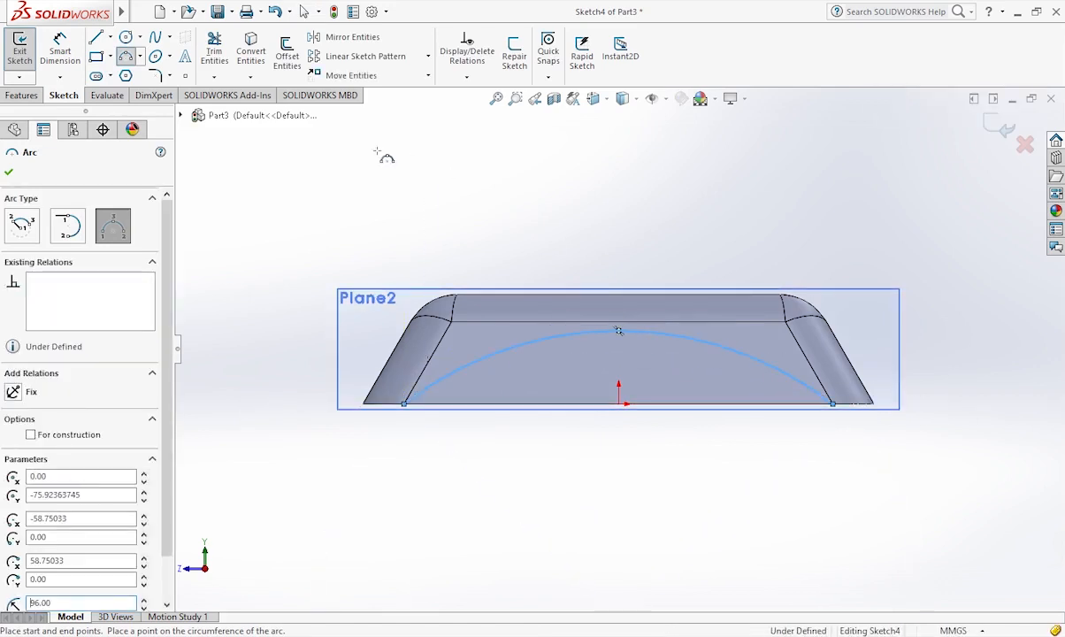
- Close the 96 mm arc with a horizontal line between its endpoints along the block's base
left_click(95, 37)
left_click(404, 404)
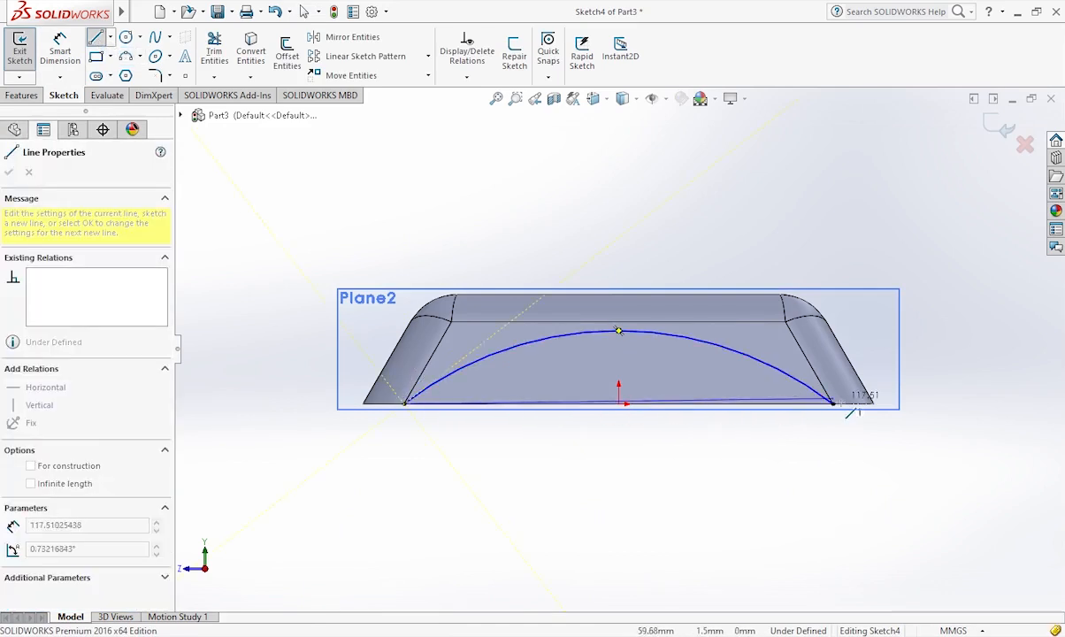
left_click(833, 405)
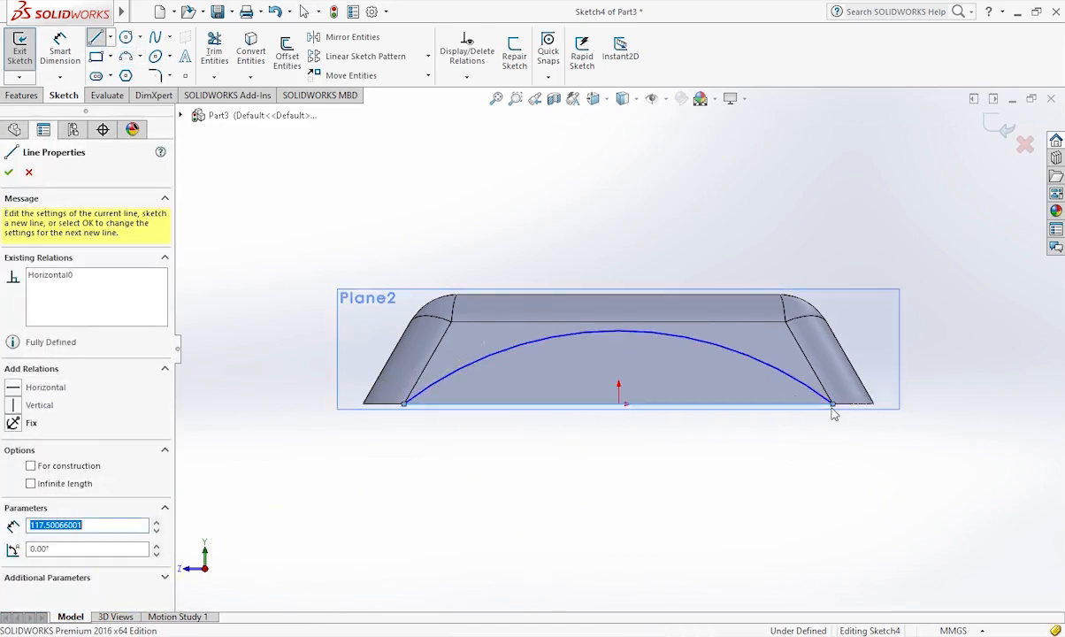
- Extrude-cut the closed arch profile 25 mm blind into the block's side, and hide the side offset plane
left_click(21, 94)
left_click(509, 635)
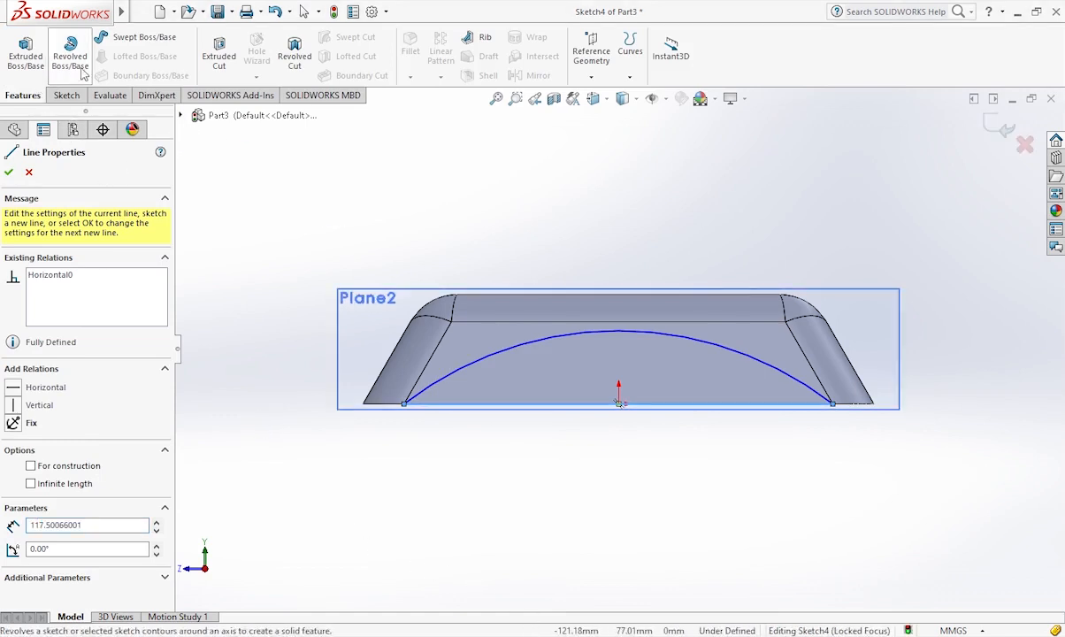
left_click(218, 55)
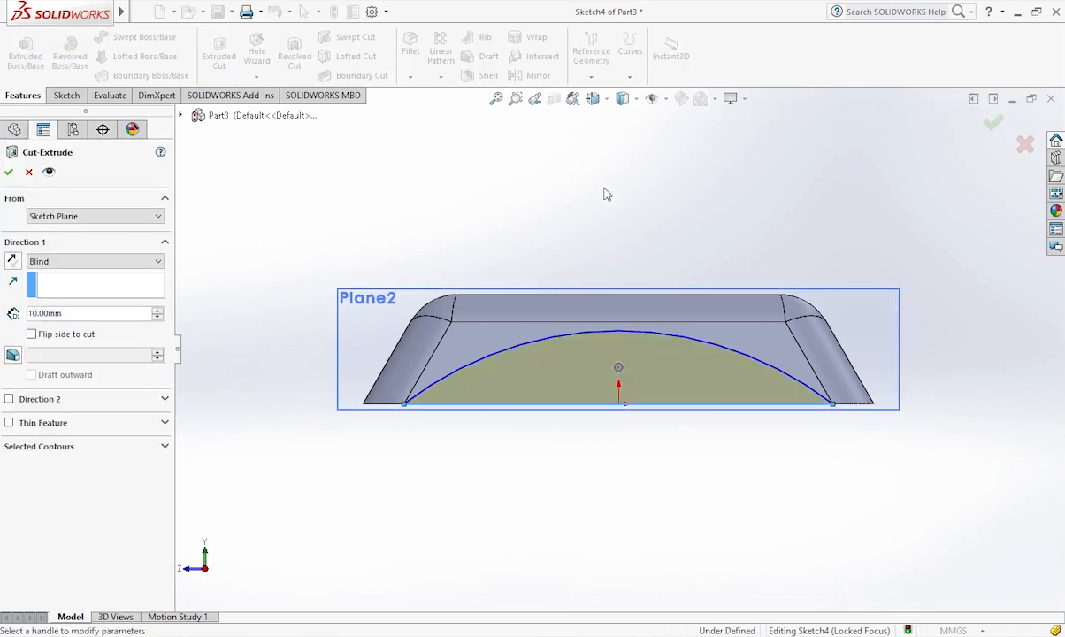
middle_click_drag(742, 304, 626, 375)
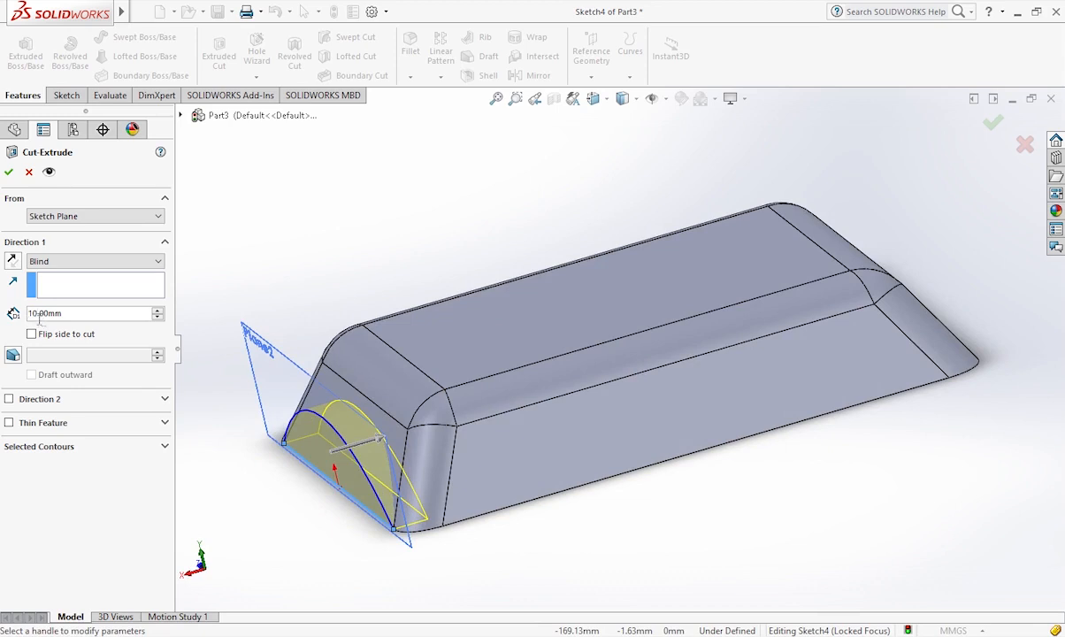
type("25")
key("Return")
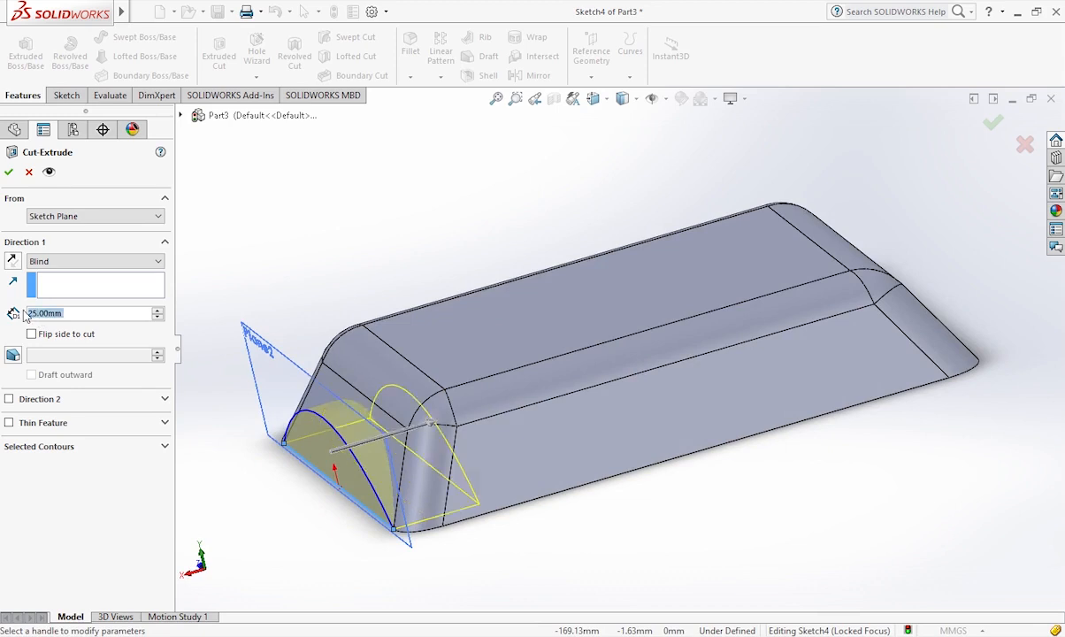
left_click(9, 171)
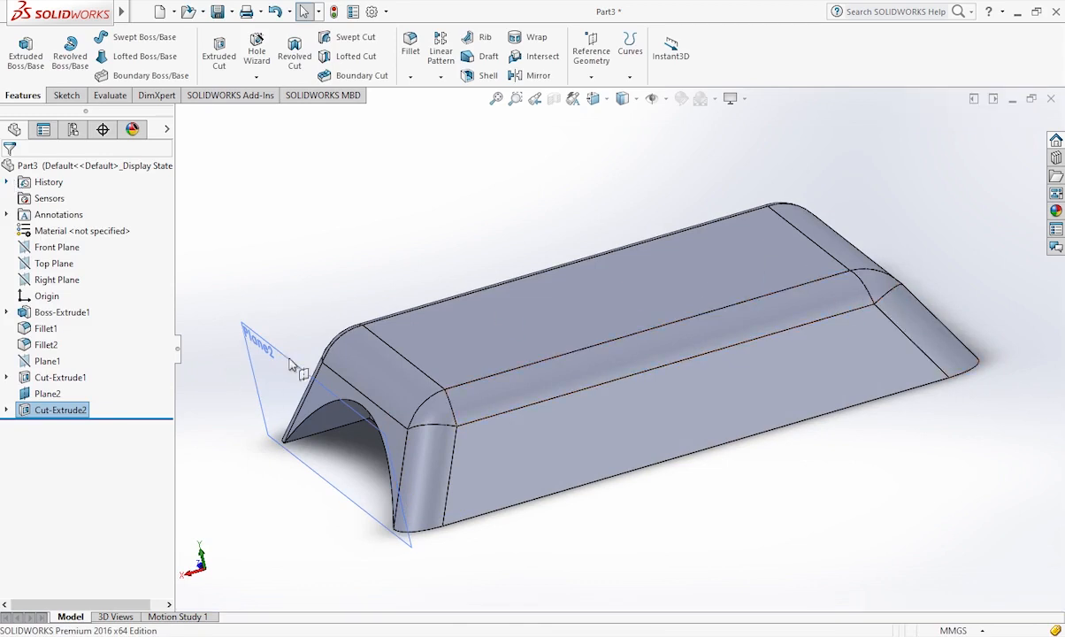
left_click(49, 394)
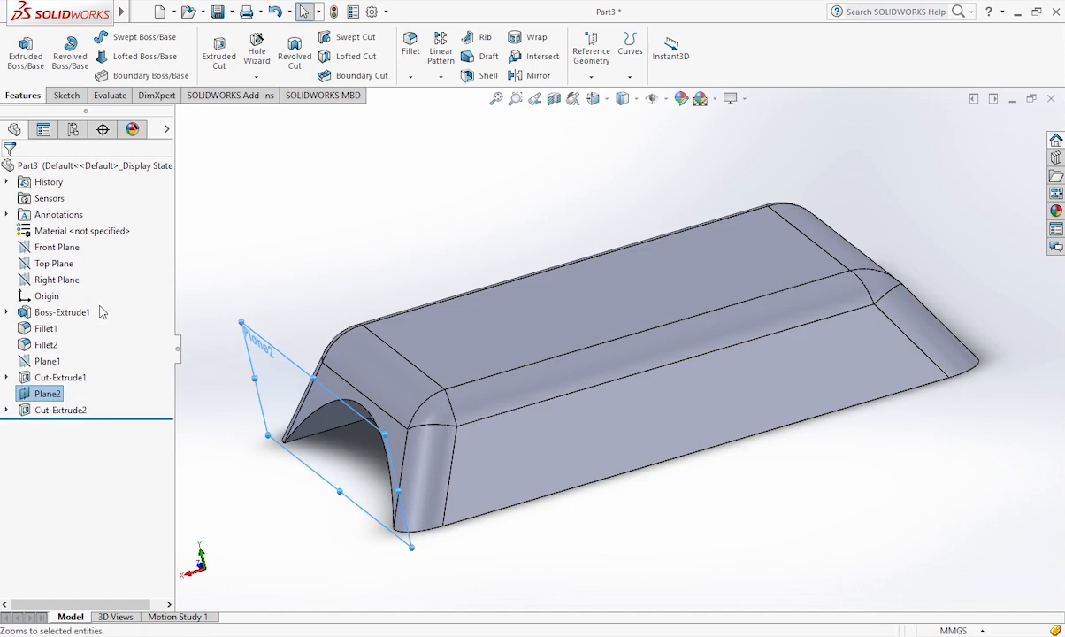
left_click(331, 447)
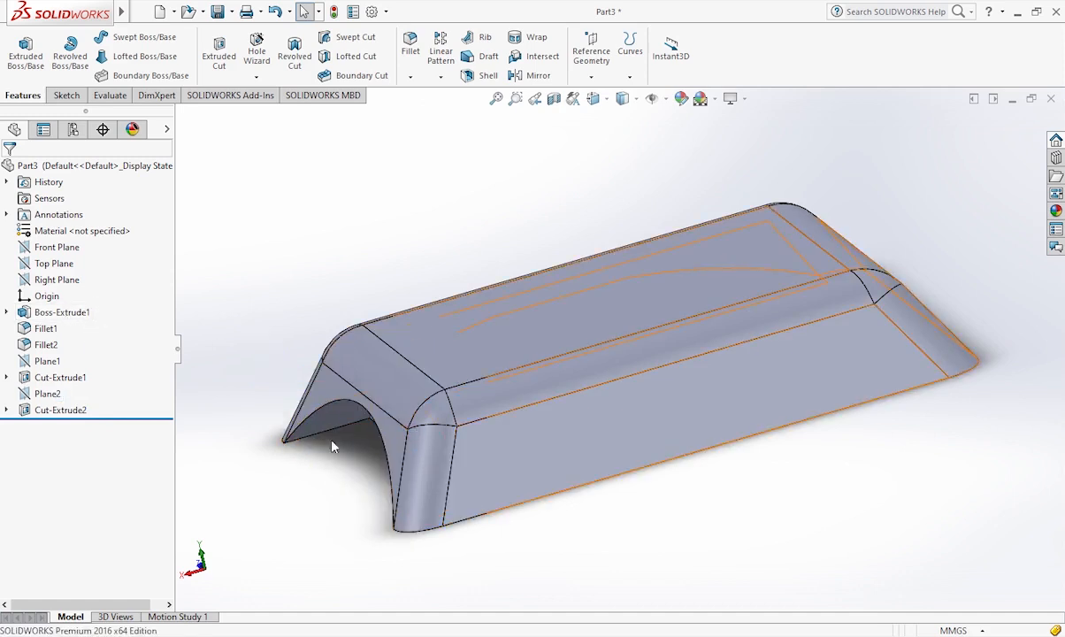
- Show the Right Plane and mirror the side arch cut about it onto the opposite side
left_click(73, 410)
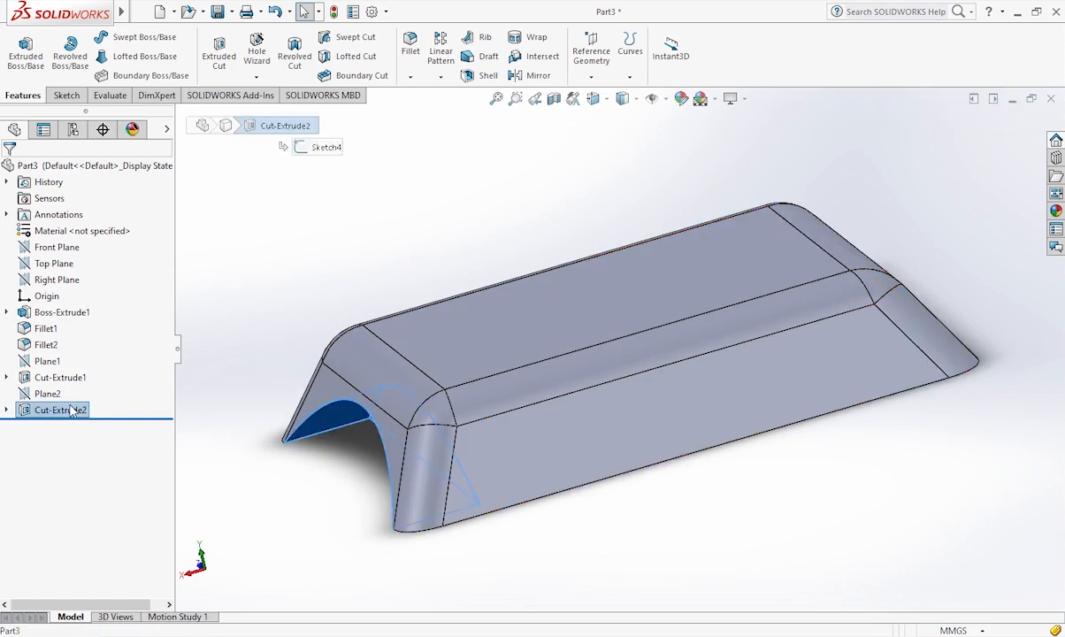
left_click(58, 279)
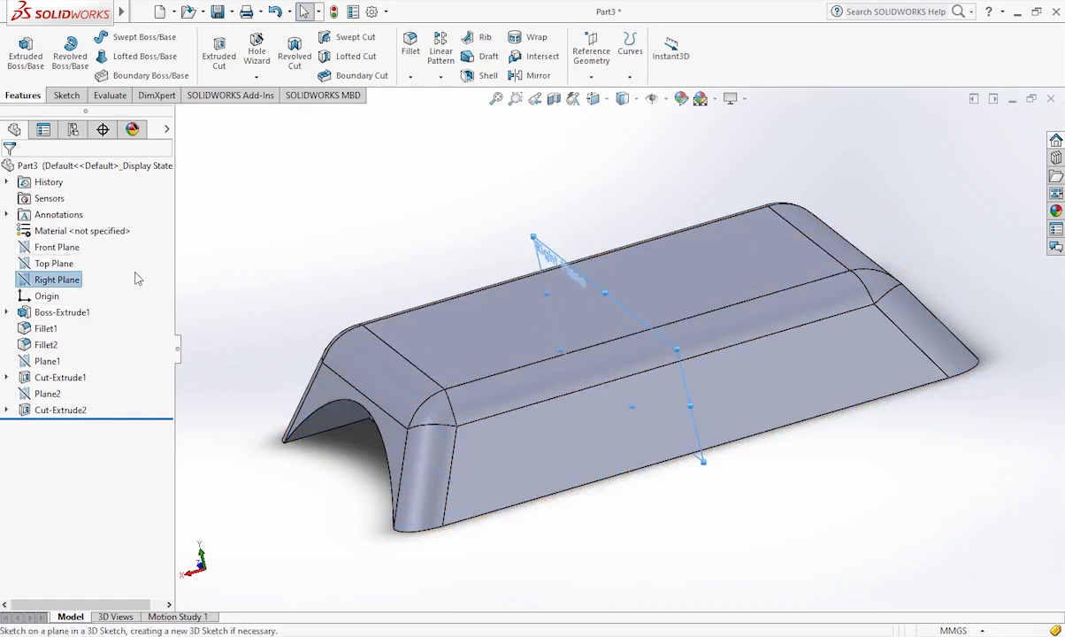
left_click(84, 410)
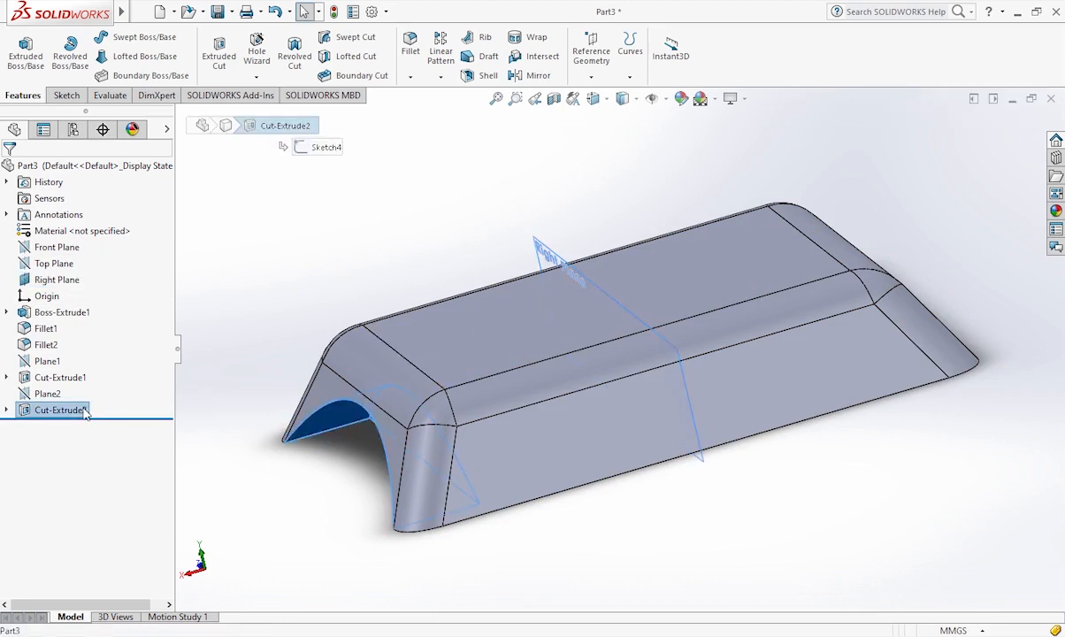
left_click(537, 77)
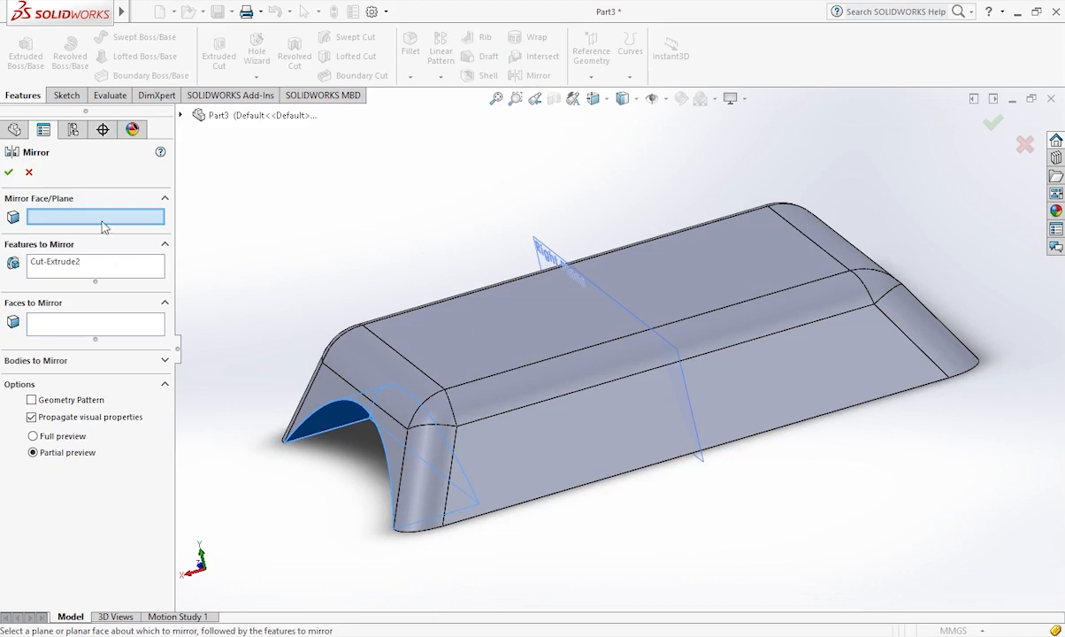
left_click(557, 265)
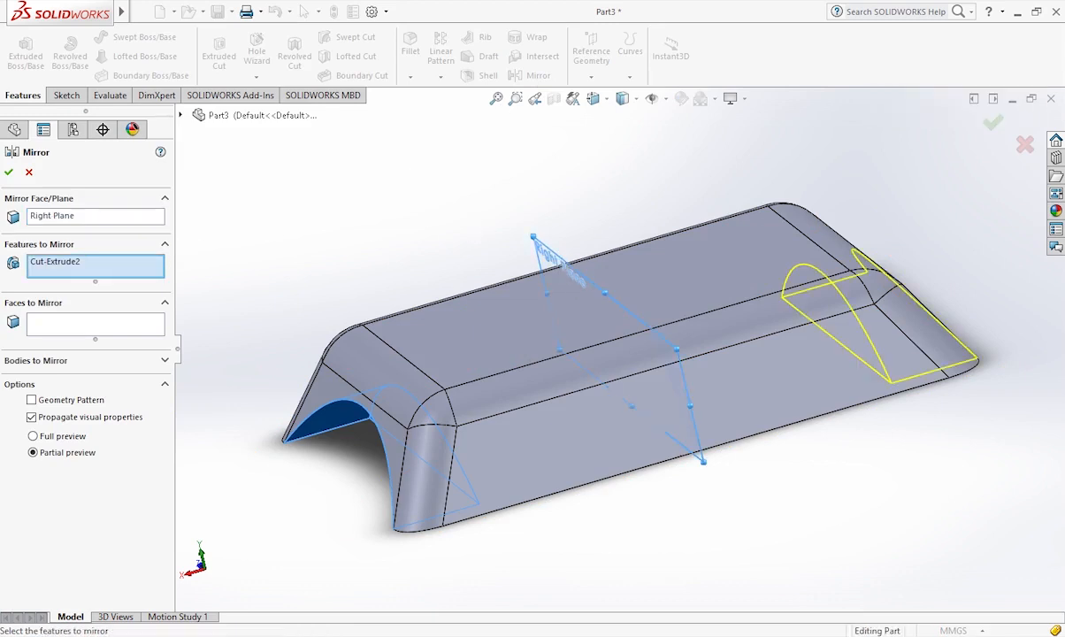
left_click(9, 172)
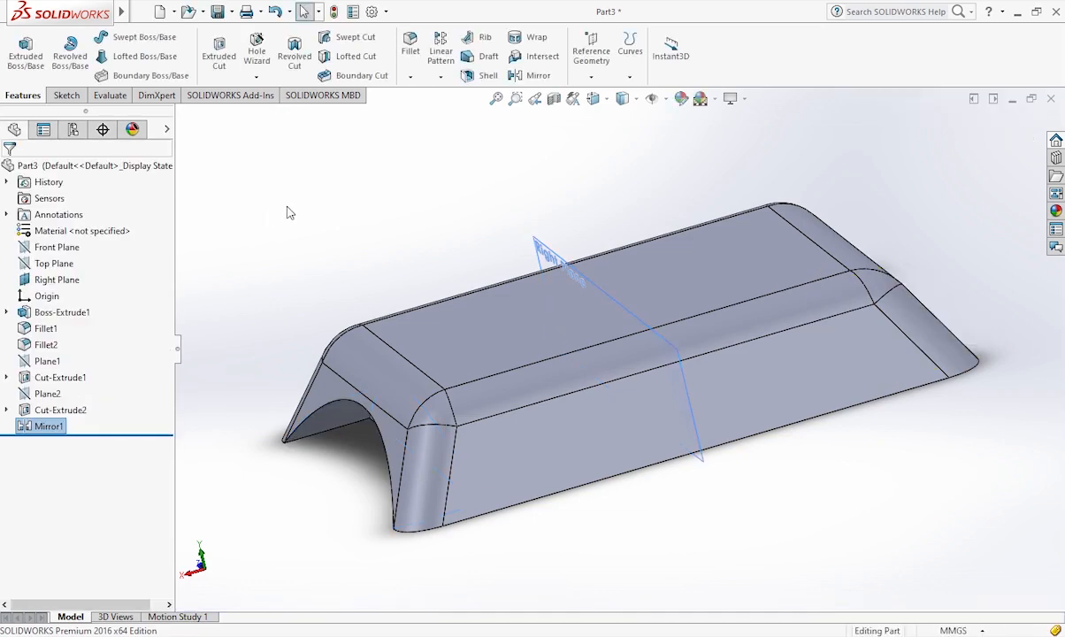
- Hide the Right Plane
middle_click_drag(520, 364, 511, 231)
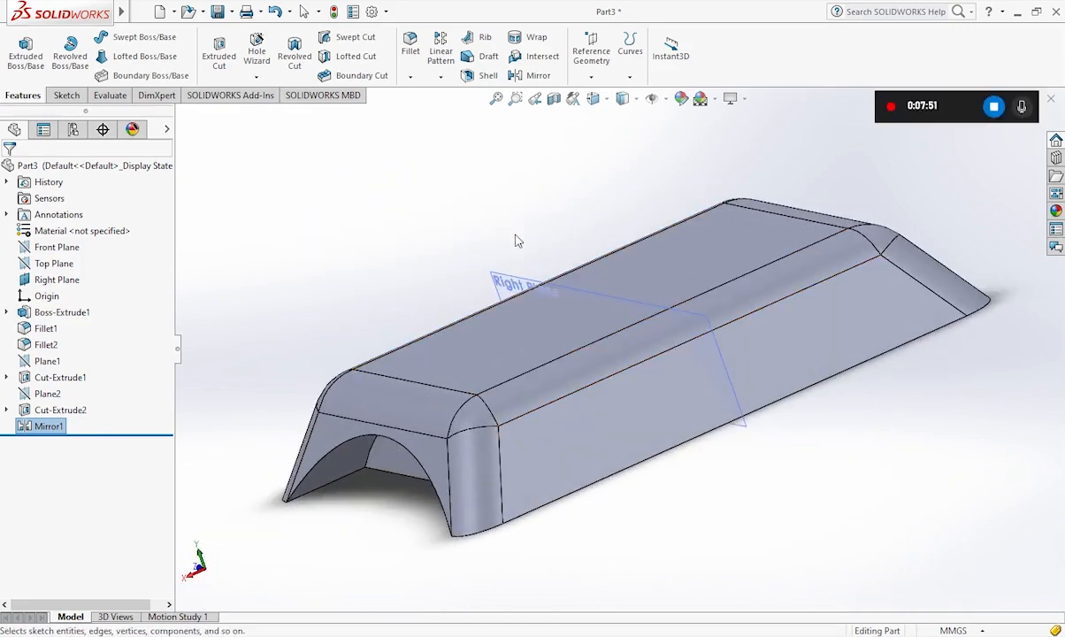
left_click(514, 234)
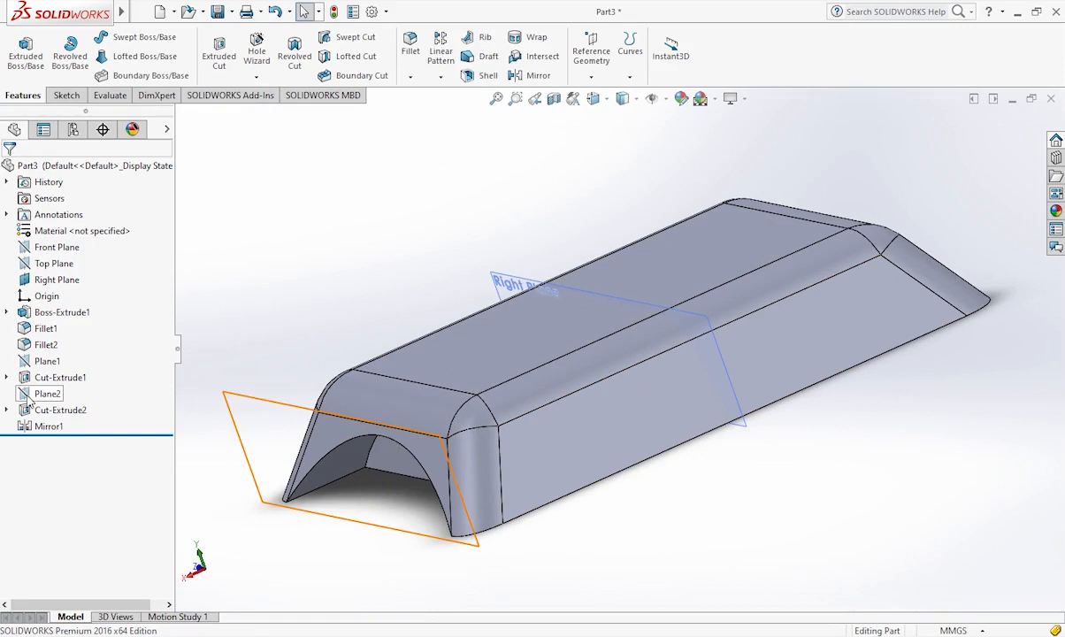
left_click(49, 248)
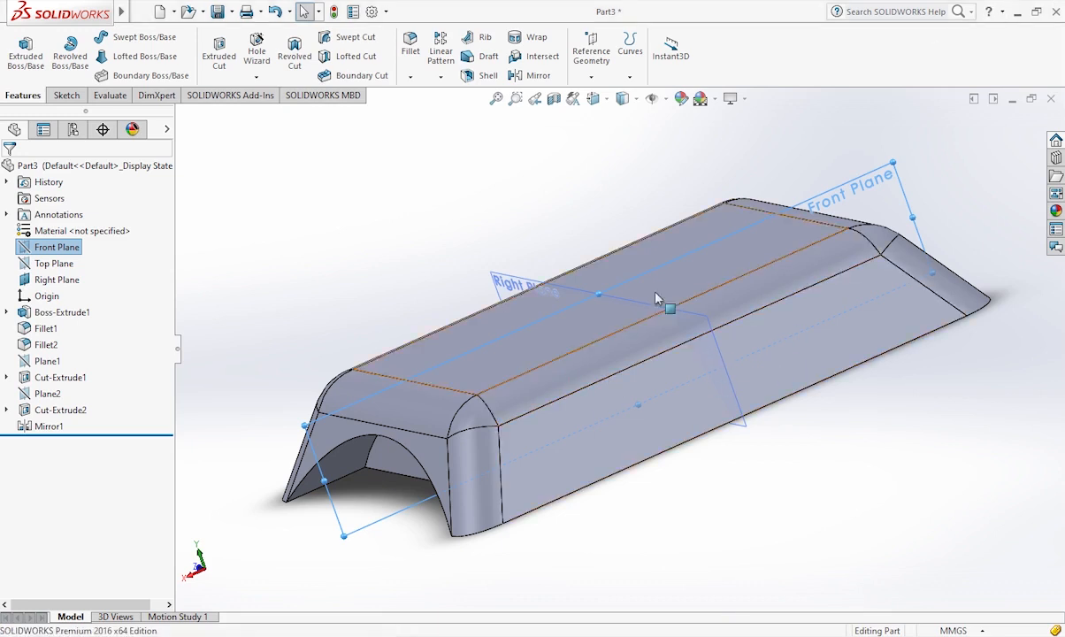
left_click(54, 265)
left_click(55, 231)
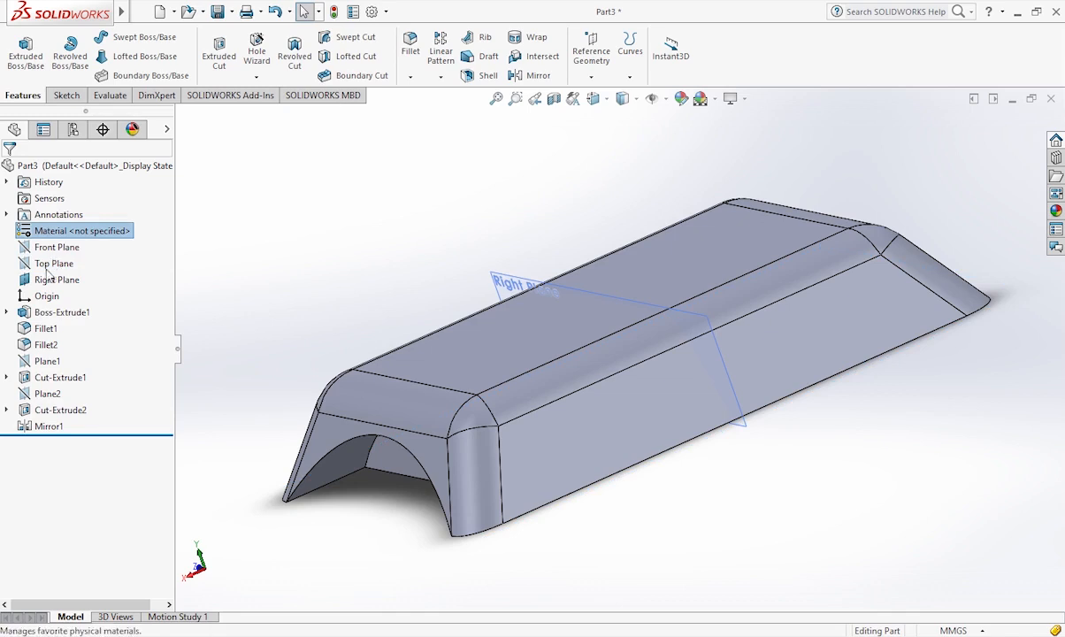
left_click(35, 282)
left_click(62, 254)
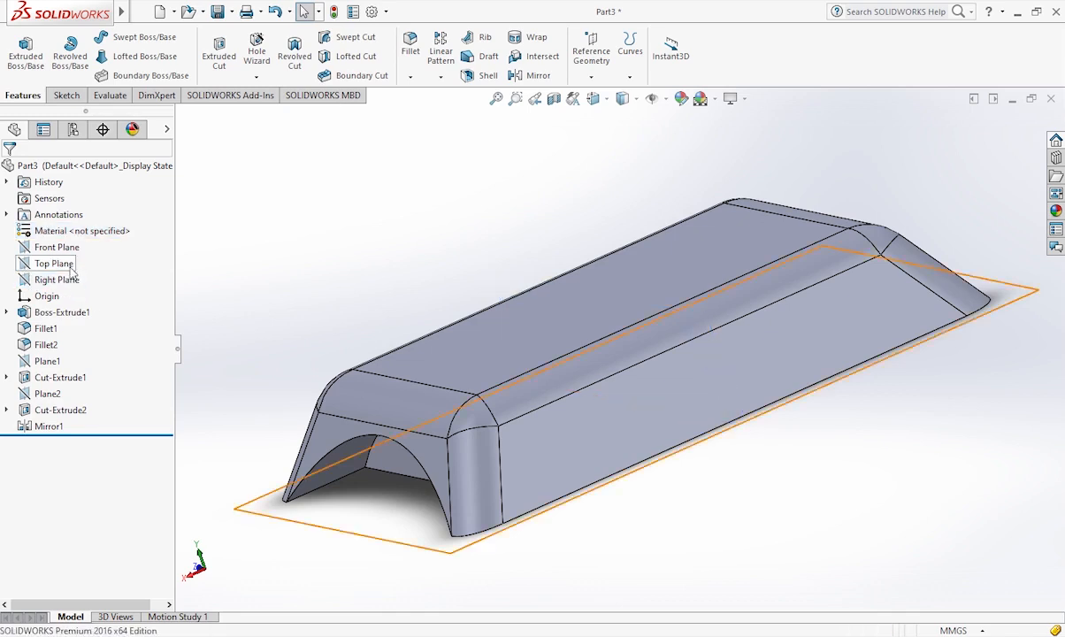
- Create a reference plane offset 70 mm from the Front Plane, flipped towards the block's uncut back face
left_click(53, 247)
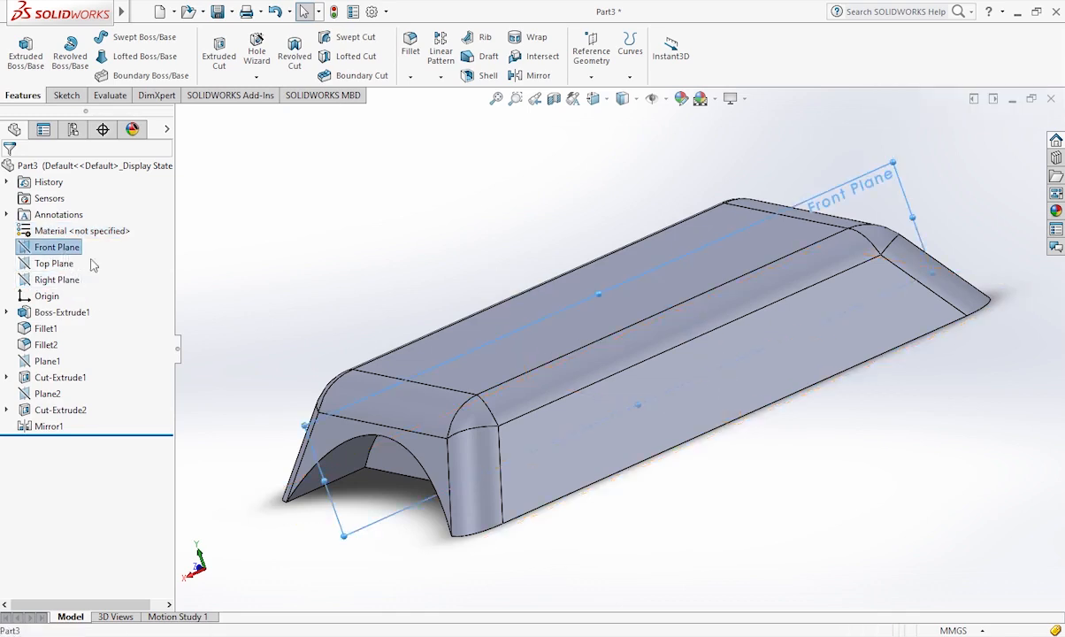
left_click(136, 240)
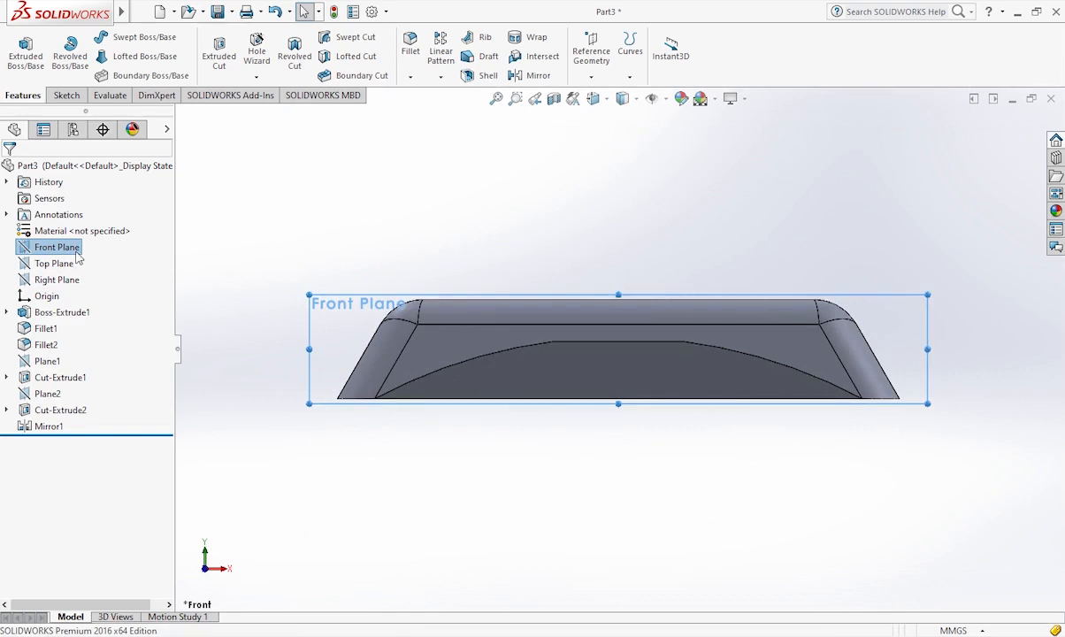
left_click(139, 242)
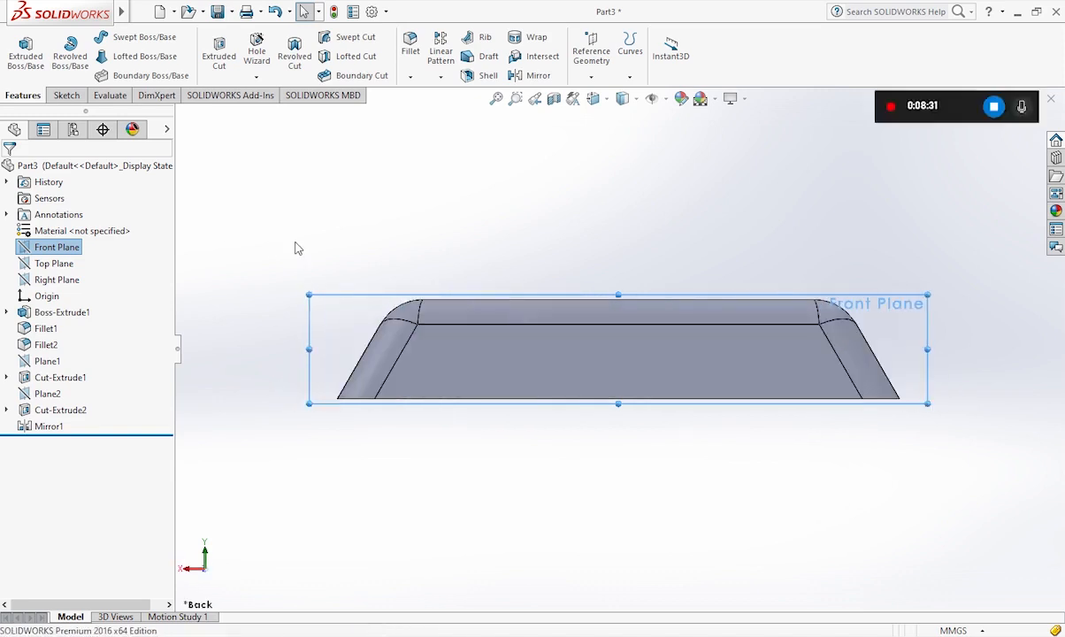
middle_click_drag(478, 354, 511, 349)
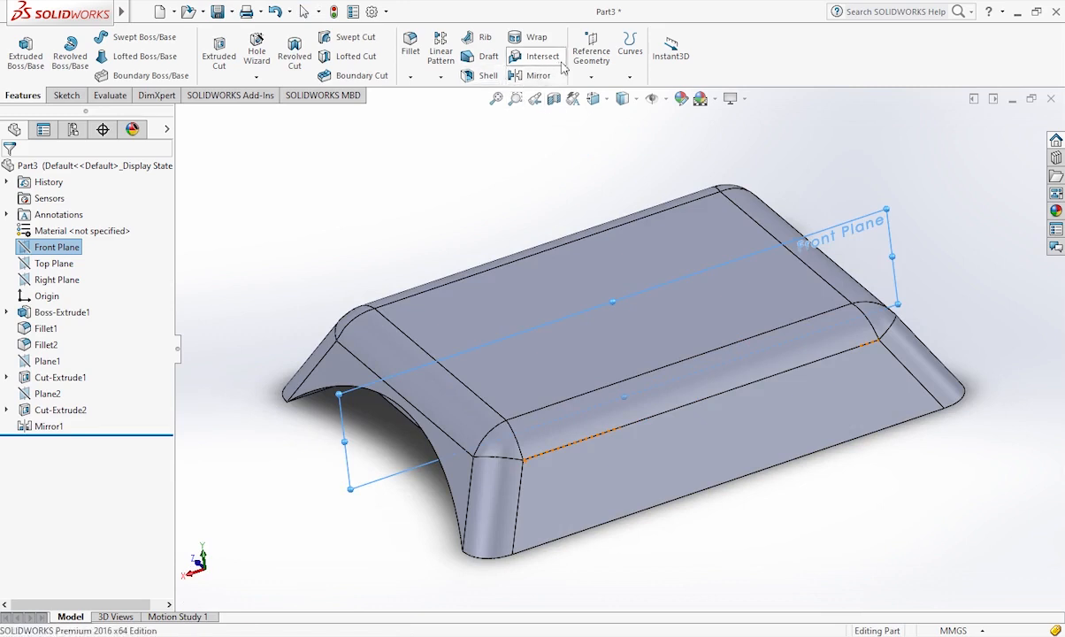
left_click(591, 77)
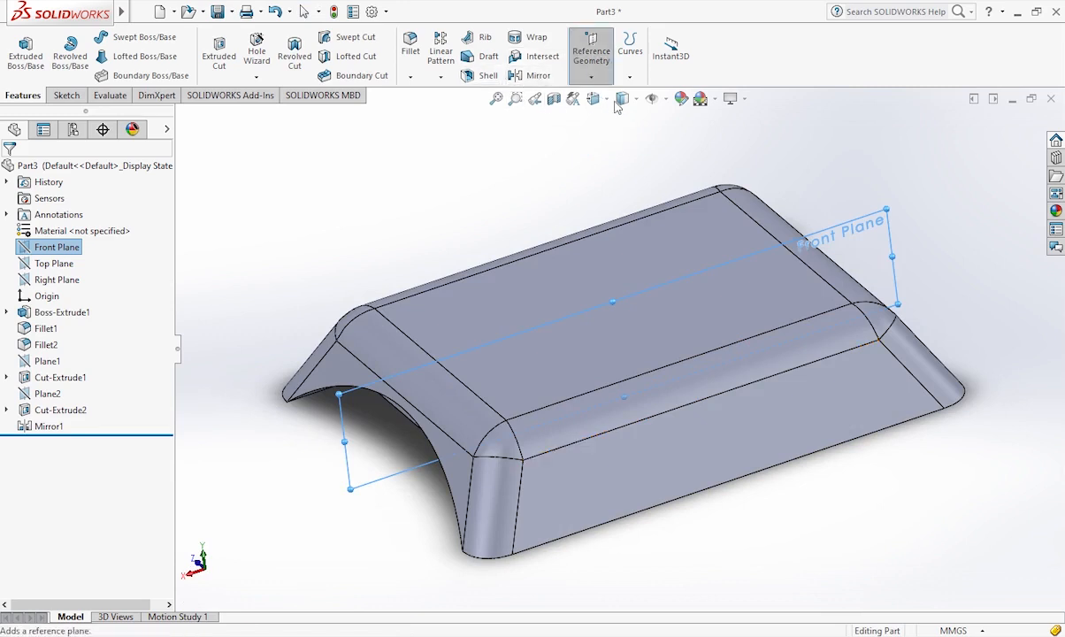
left_click(617, 106)
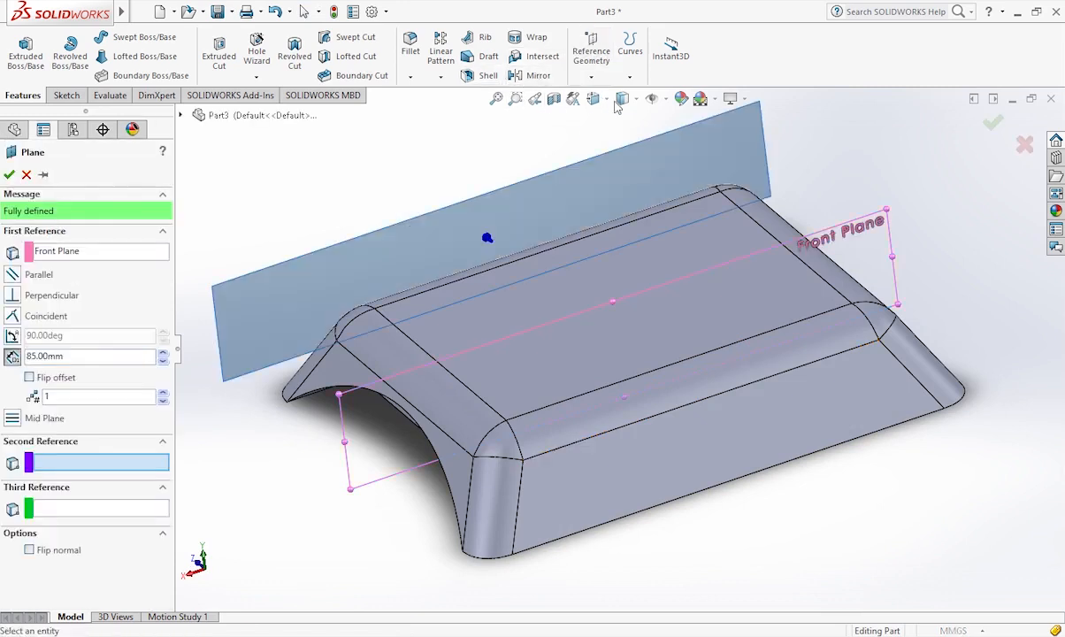
left_click(43, 357)
double_click(43, 358)
type("70")
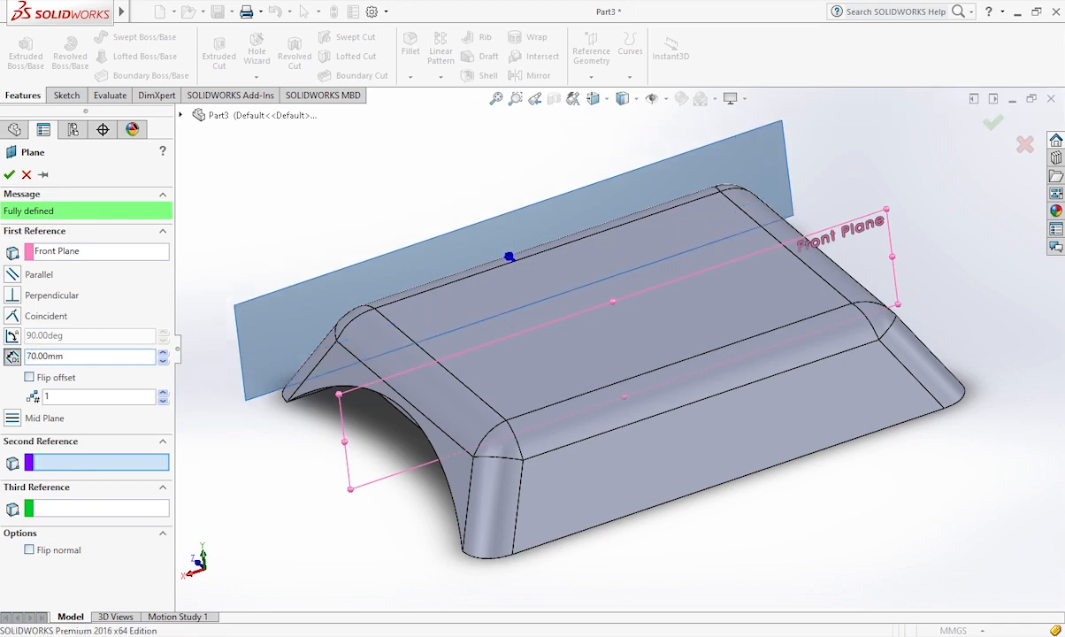
left_click(30, 377)
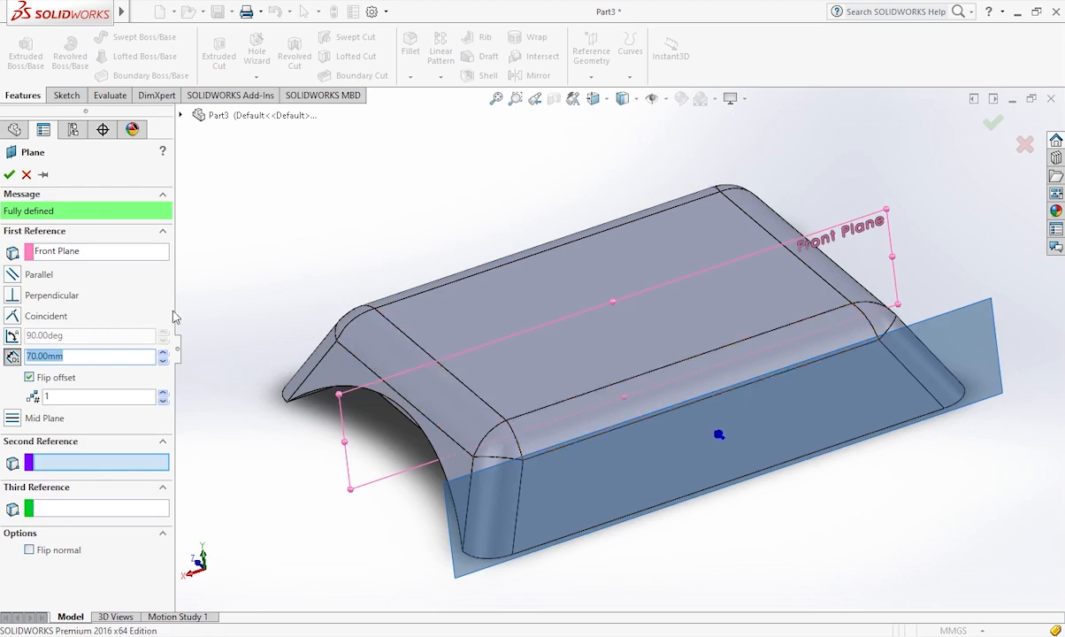
left_click(9, 174)
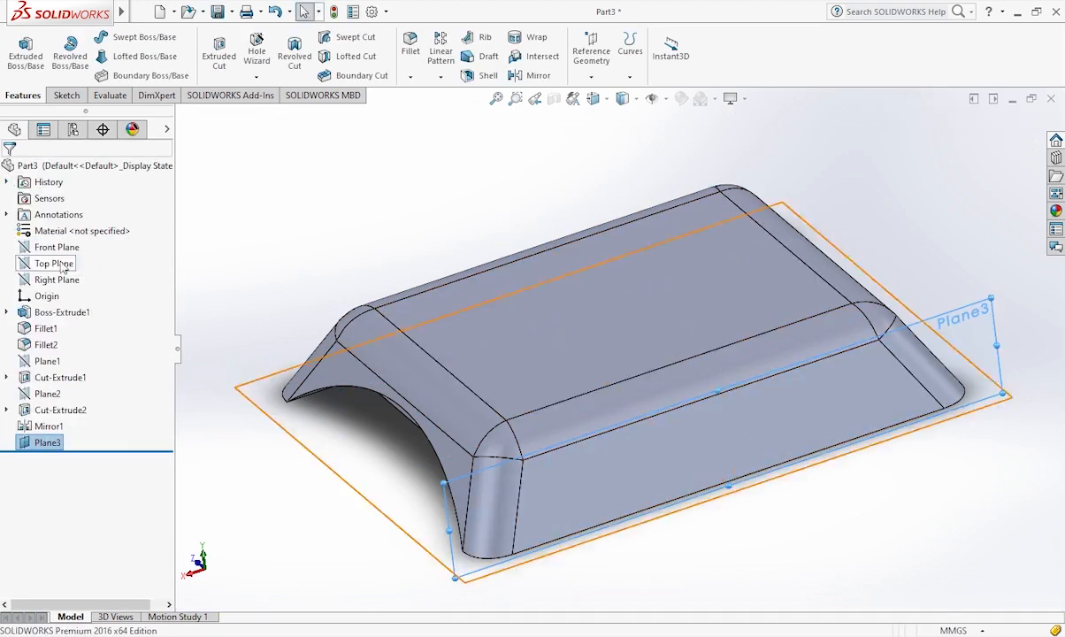
- Sketch a corner rectangle on the new back plane, viewed normal, with its lower edge on the block's base and inside the sloped face
left_click(66, 94)
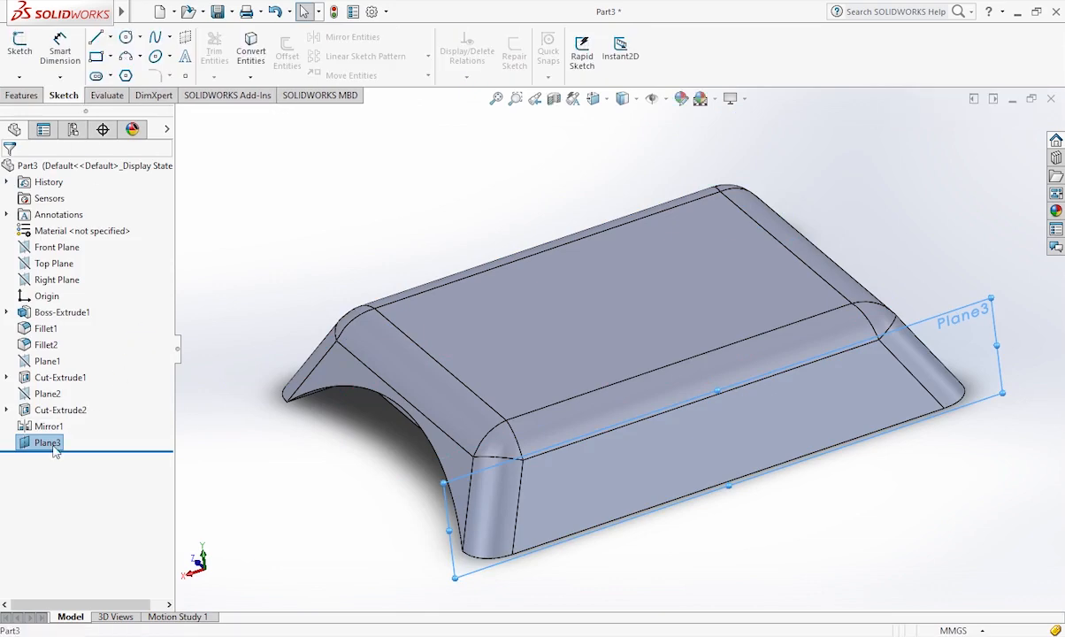
key("ctrl+8")
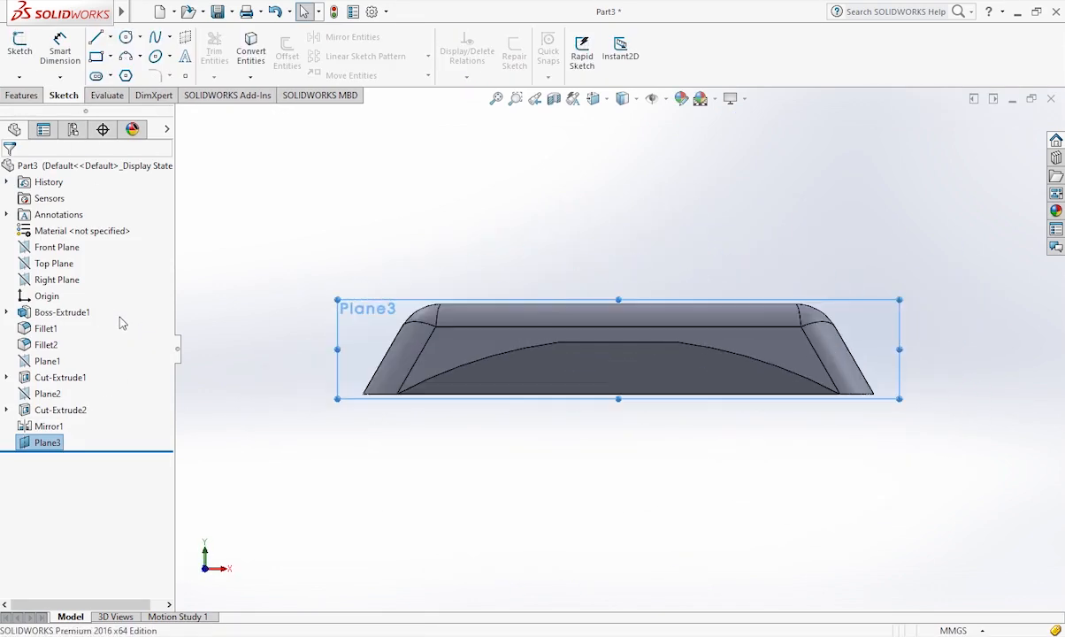
left_click(48, 442)
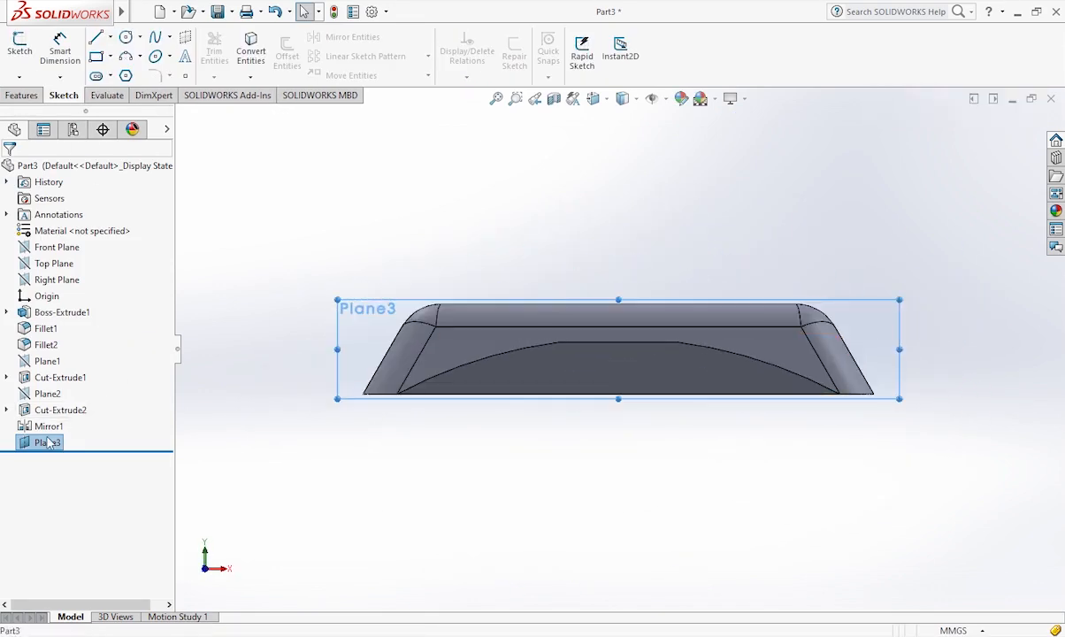
left_click(107, 315)
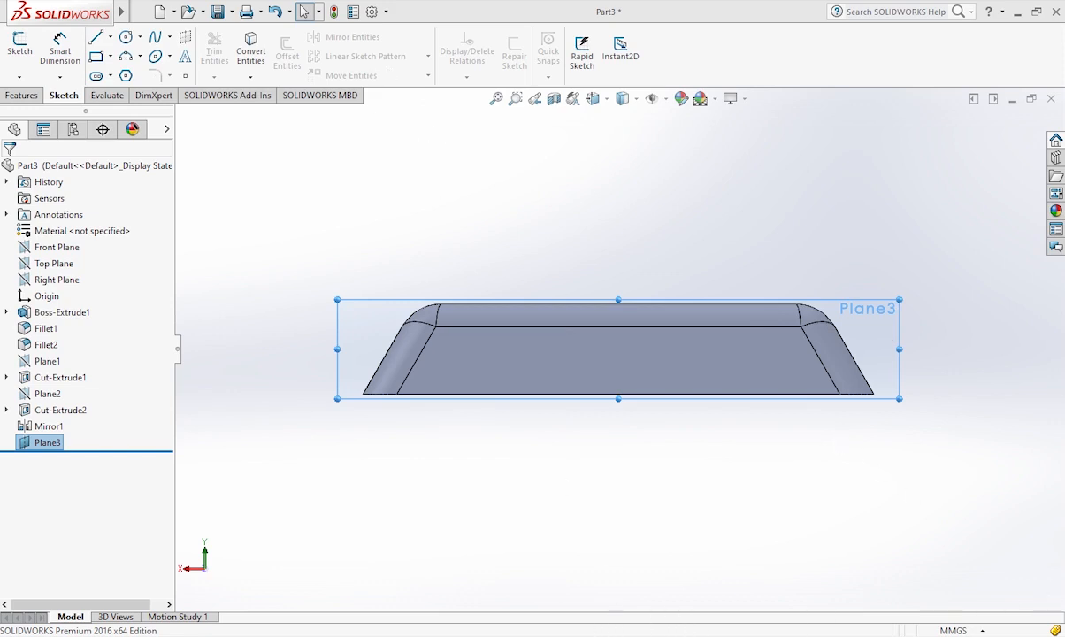
left_click(97, 56)
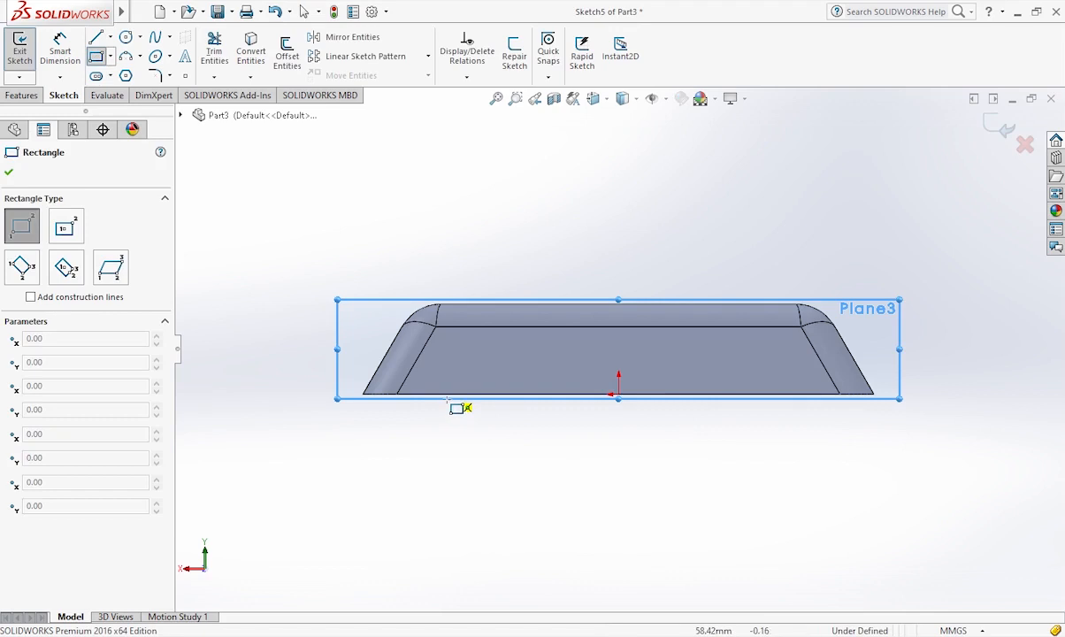
left_click(439, 394)
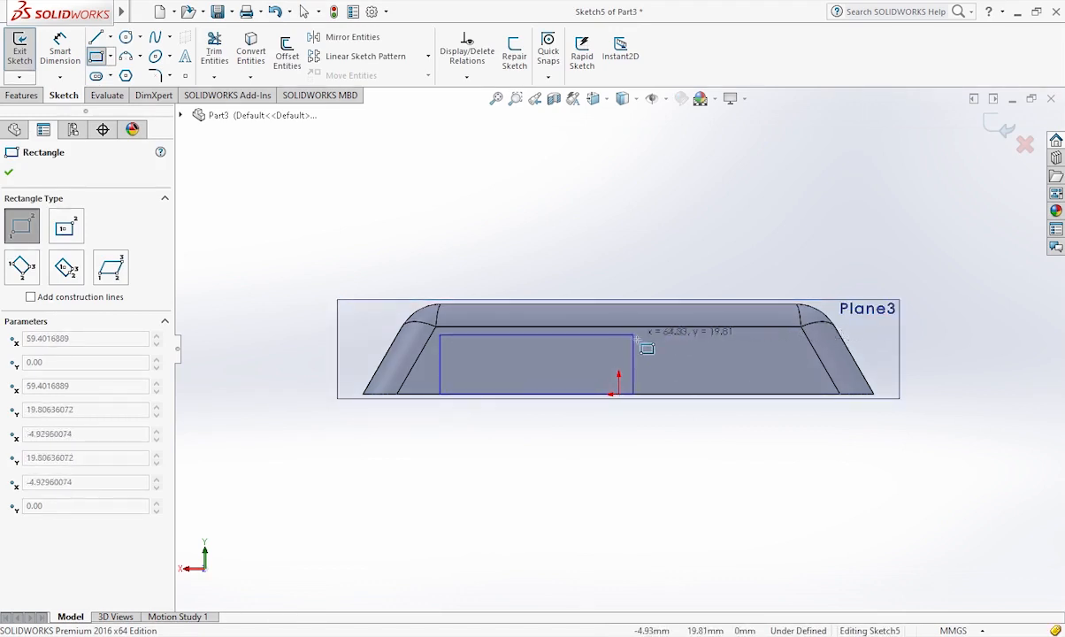
left_click(782, 338)
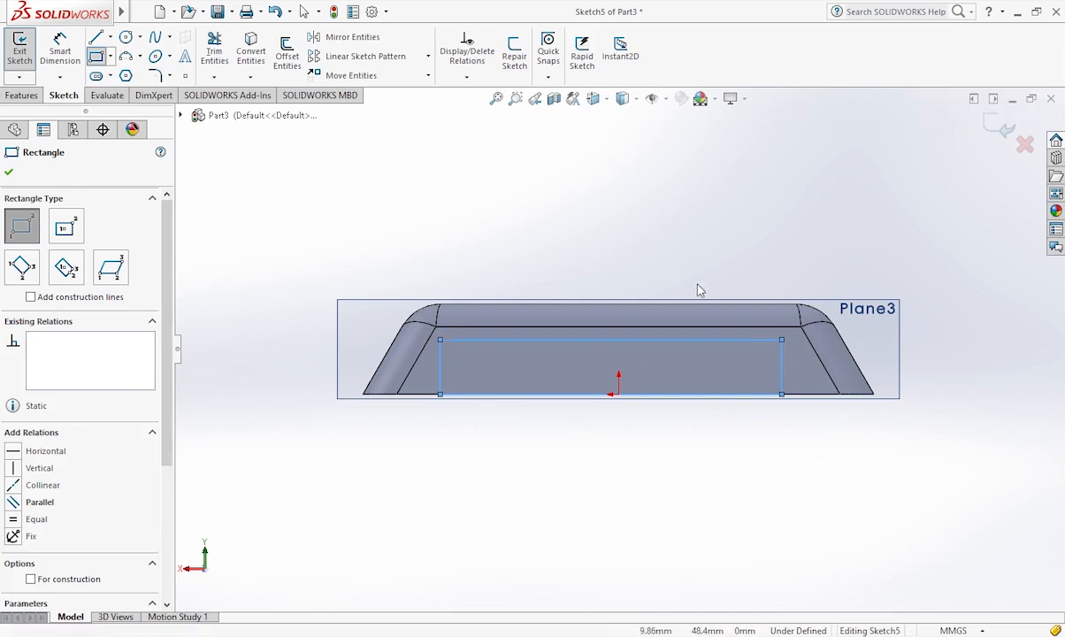
left_click(9, 173)
left_click(62, 46)
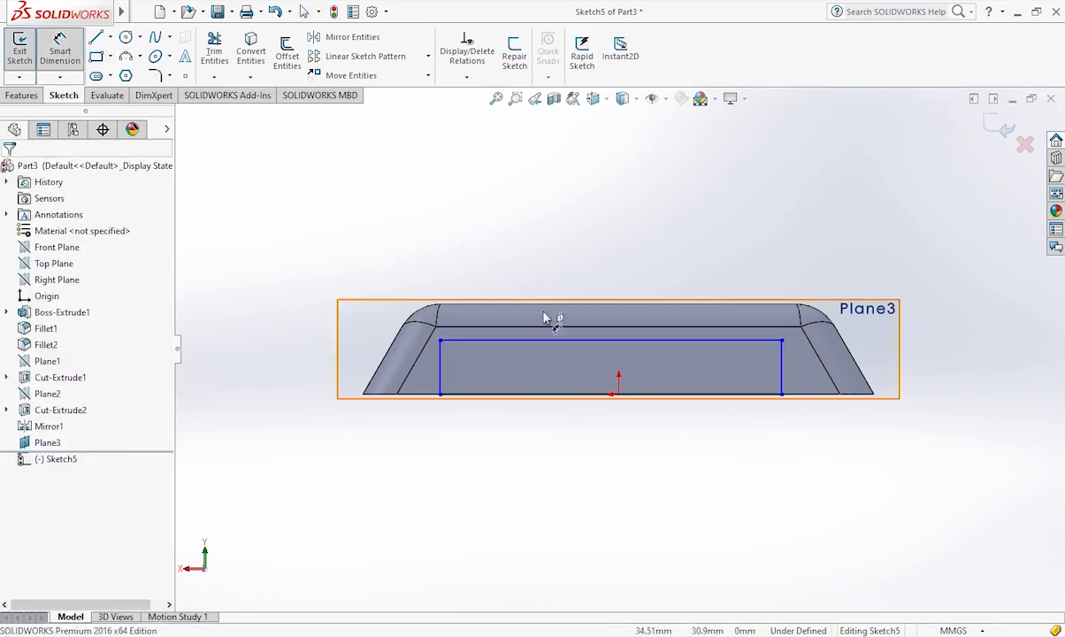
left_click(784, 386)
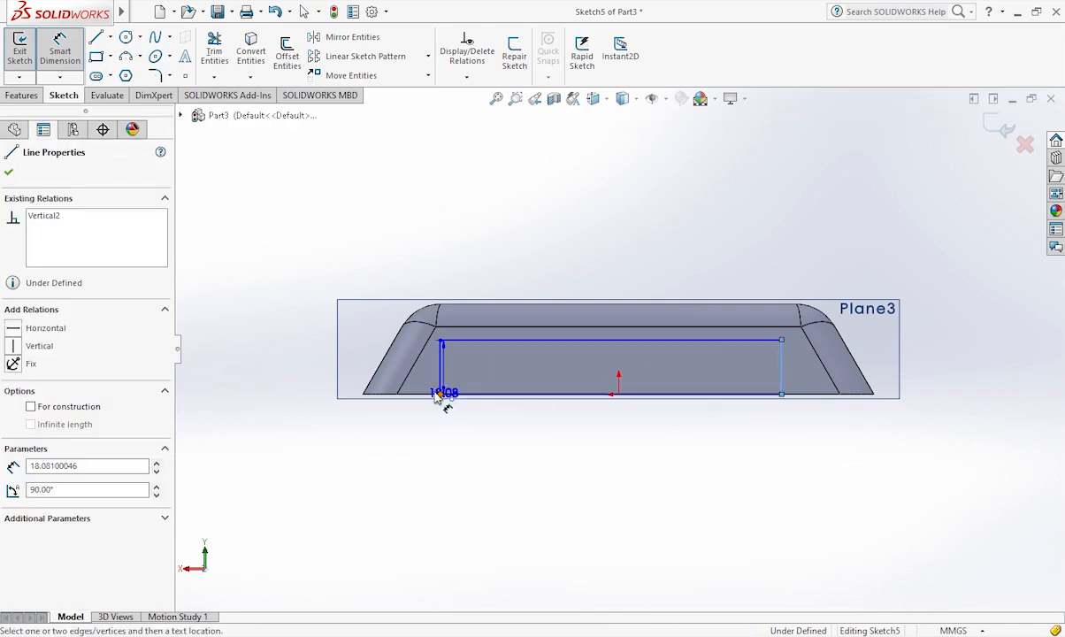
left_click(369, 395)
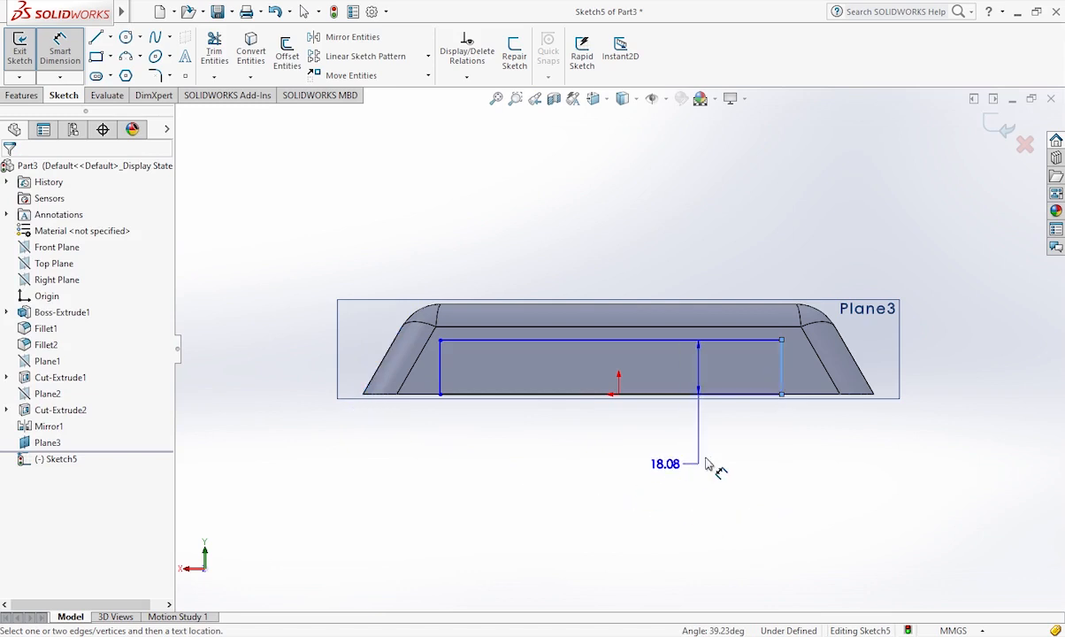
key("Escape")
- Dimension the rectangle's far vertical edge 142.01 mm horizontally from the block's opposite lower corner
left_click(364, 394)
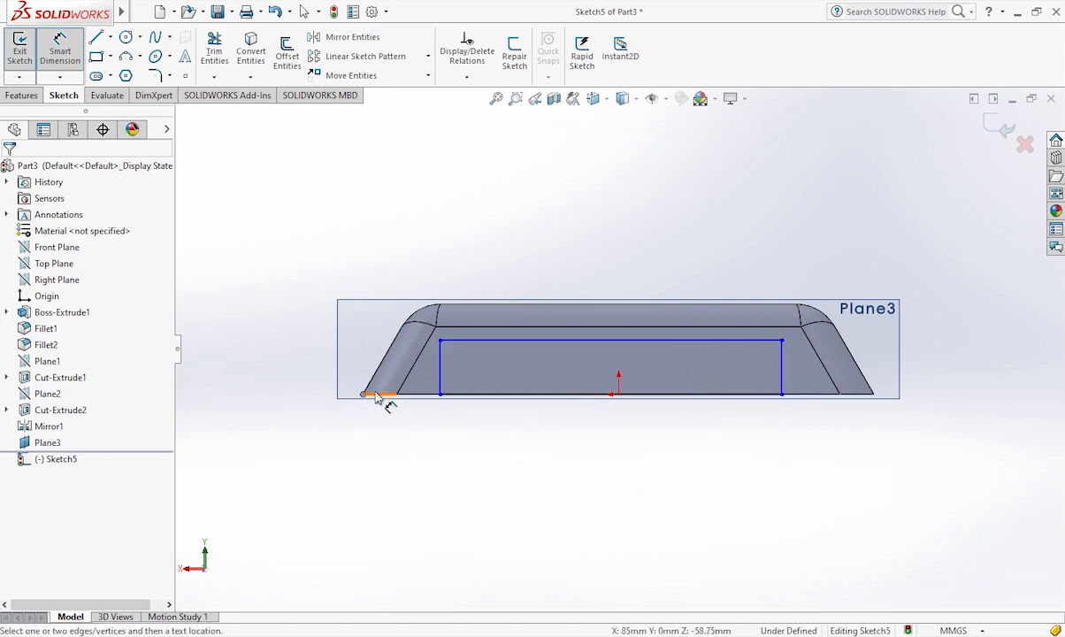
left_click(782, 390)
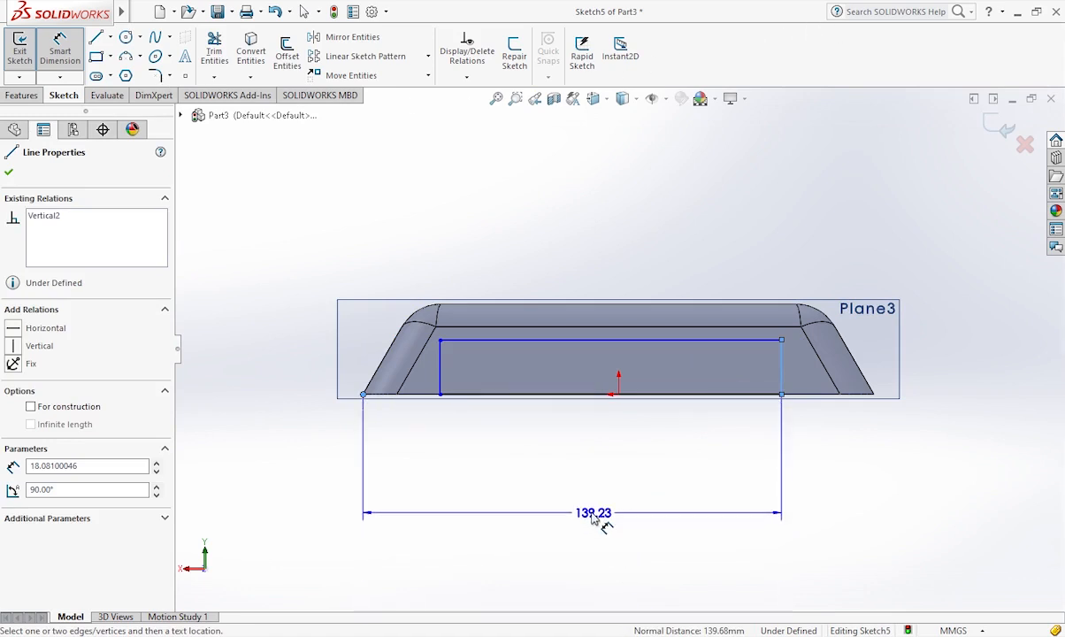
left_click(566, 499)
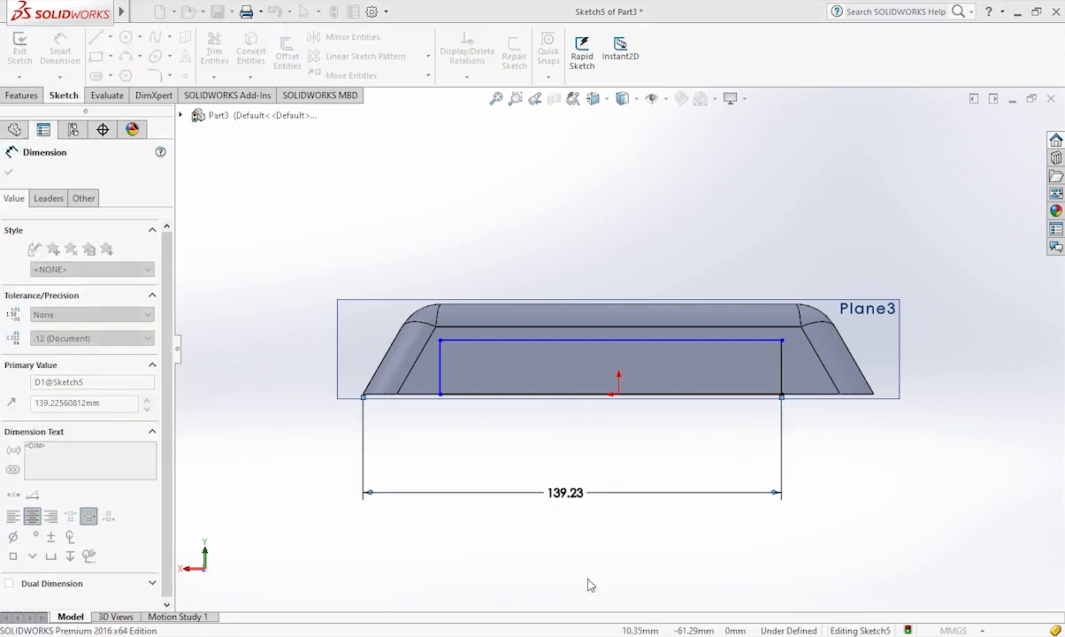
key("Return")
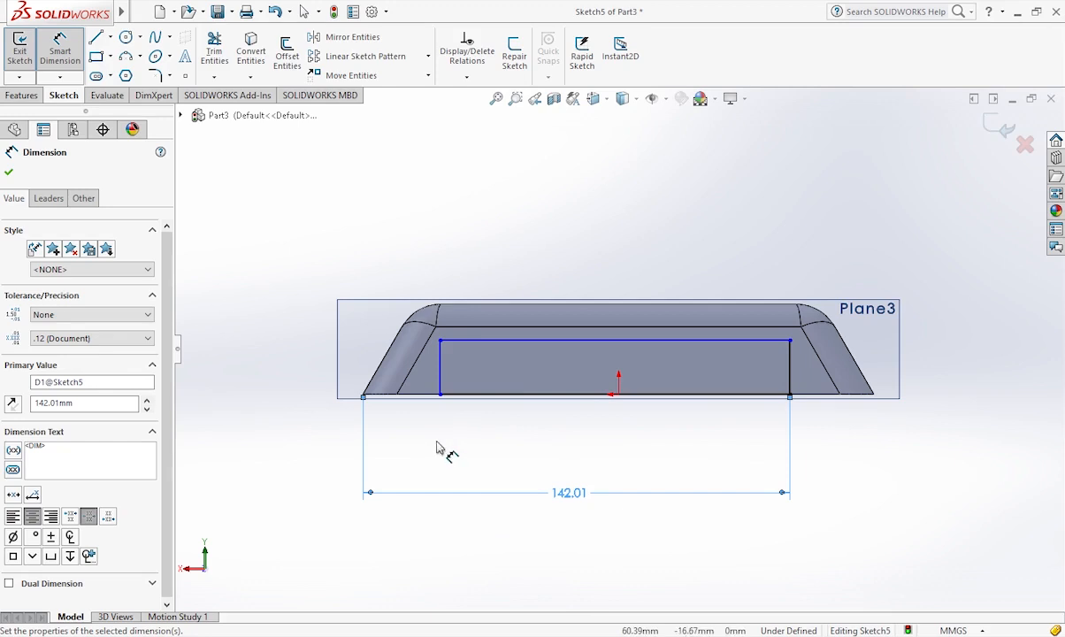
key("Escape")
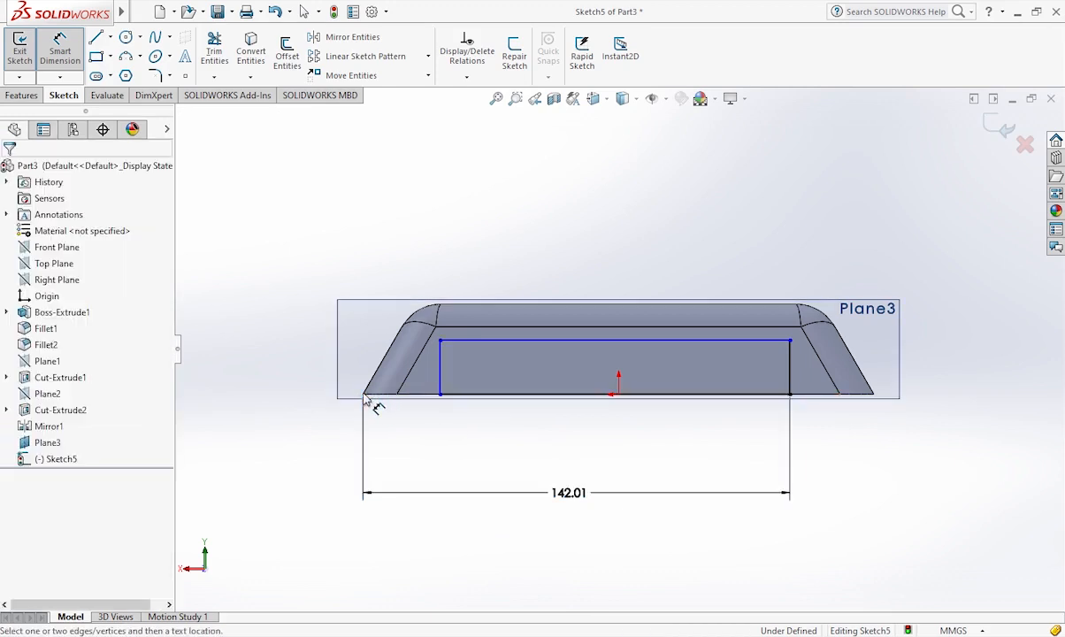
- Dimension the rectangle's near vertical edge 27.99 mm horizontally from the same lower corner of the block
left_click(62, 67)
left_click(61, 55)
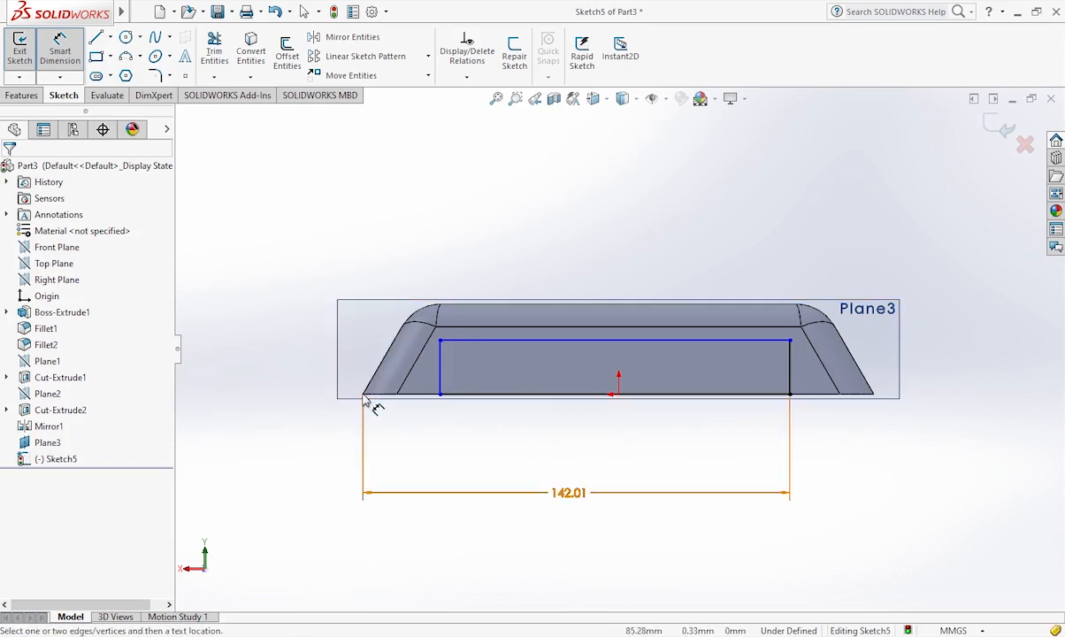
left_click(439, 379)
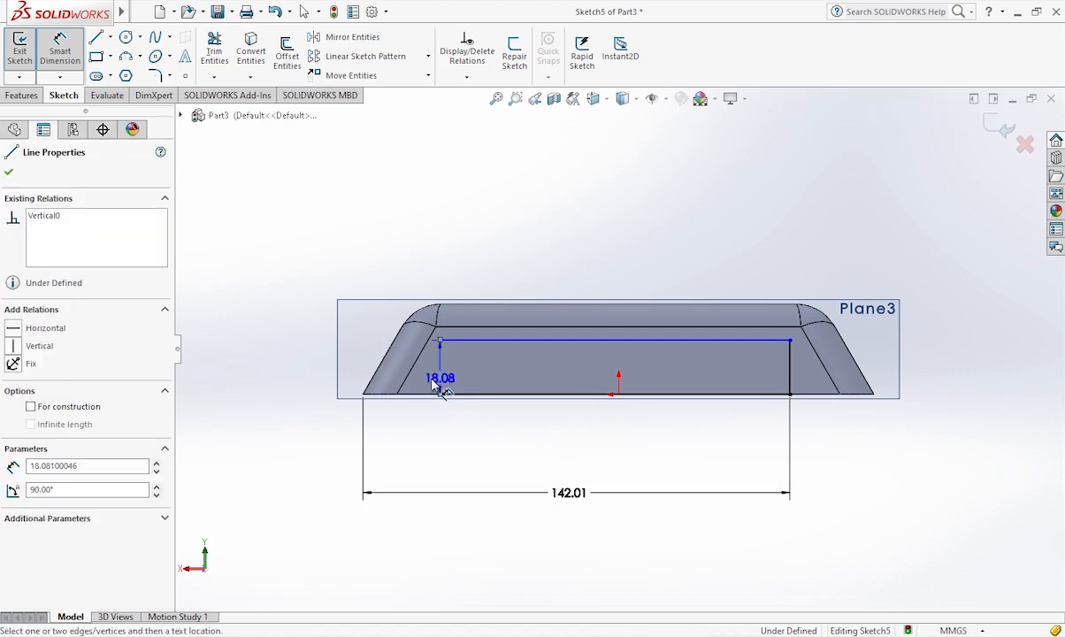
left_click(364, 394)
left_click(406, 548)
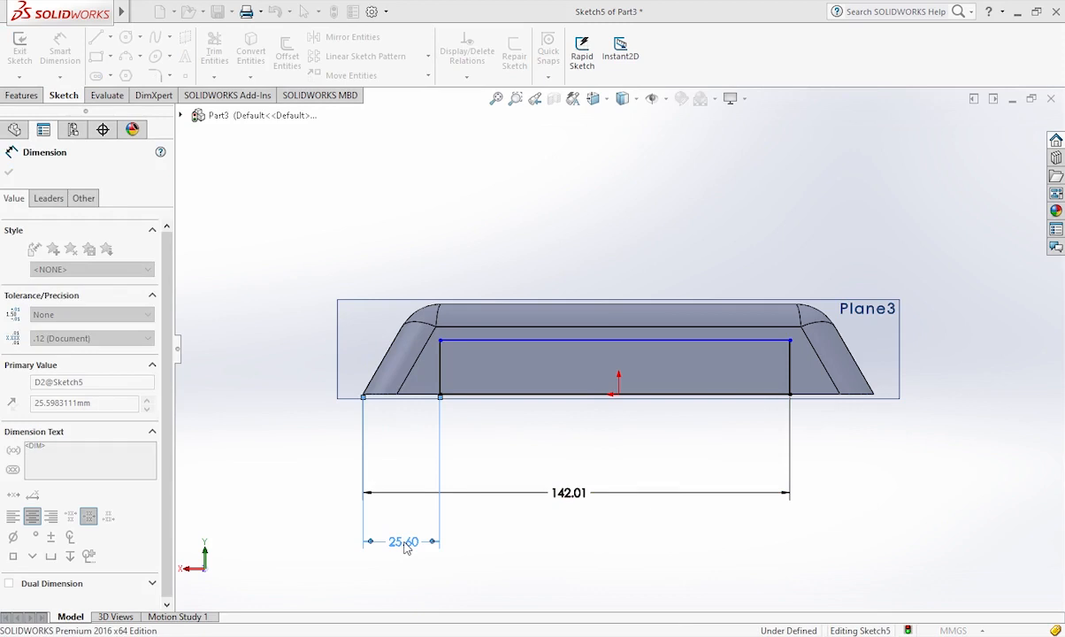
type("27.99")
key("Return")
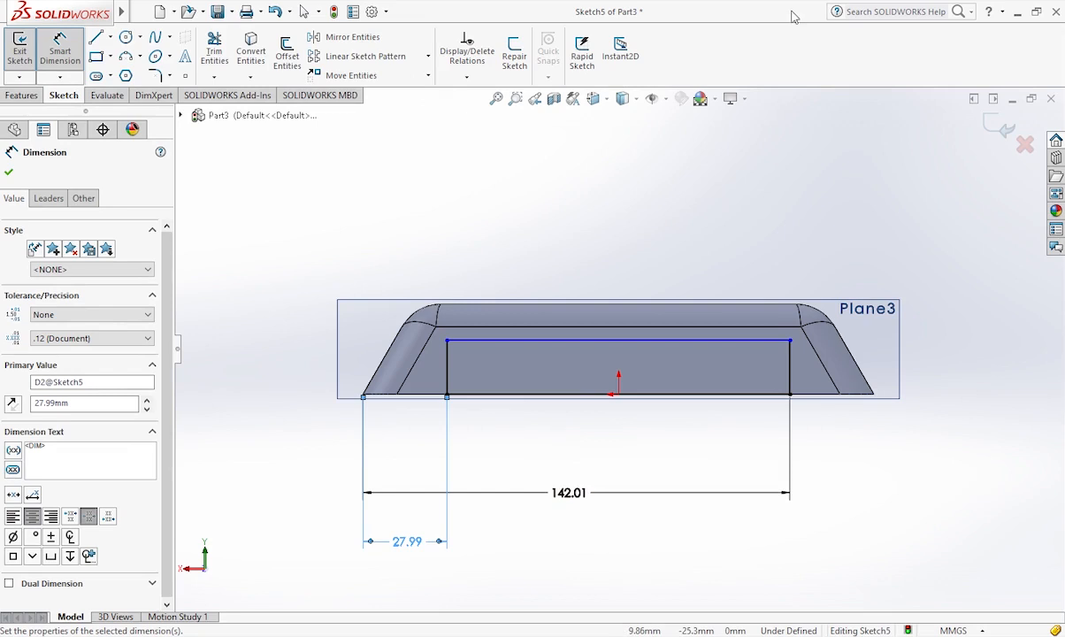
- Dimension the rectangle's height as 26.20 mm between its upper and lower edges
left_click(460, 344)
left_click(487, 395)
left_click(272, 395)
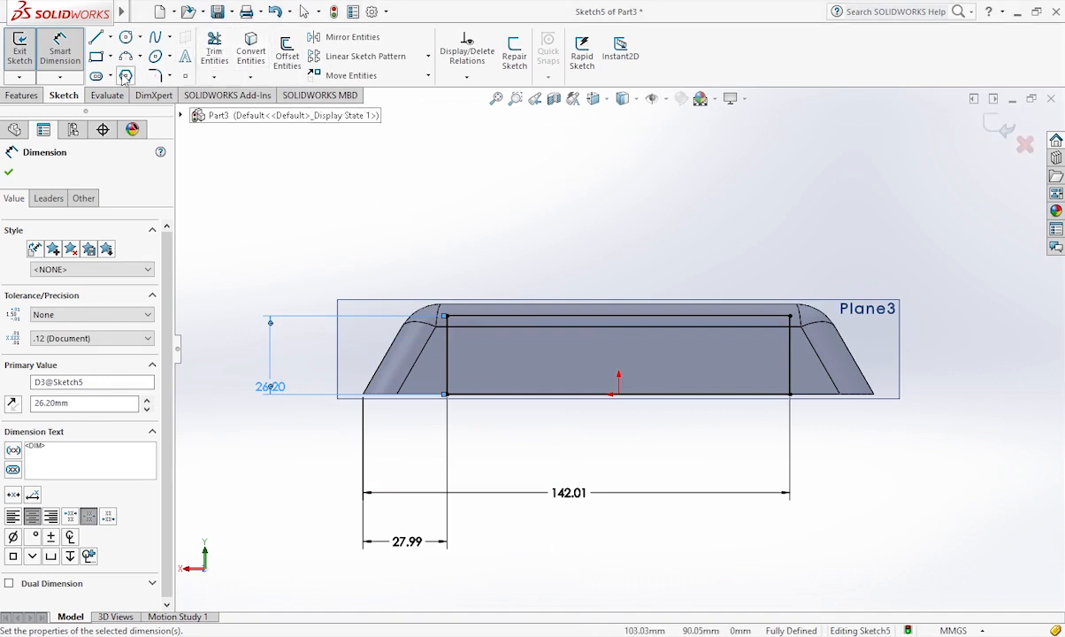
- Round both upper corners of the rectangle with 11.20 mm sketch fillets
left_click(155, 75)
left_click(448, 317)
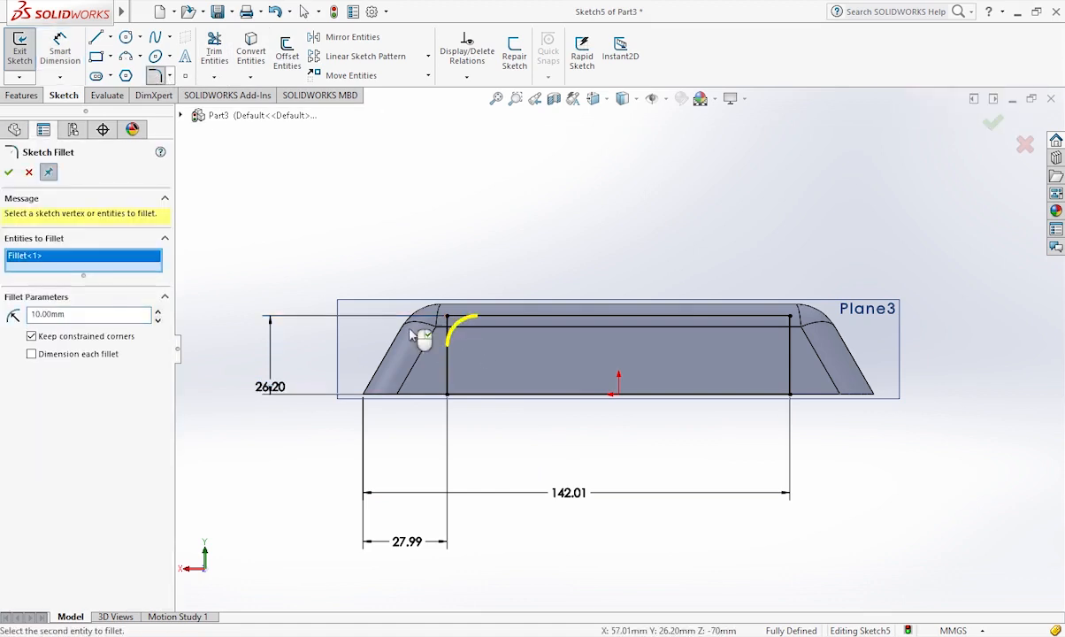
double_click(49, 315)
type("11")
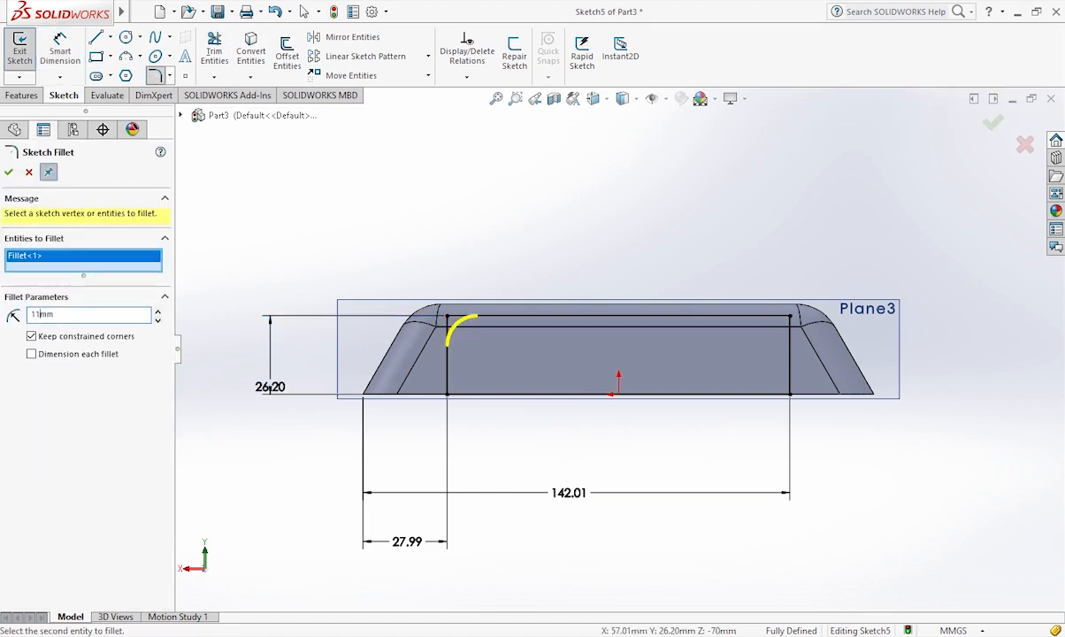
left_click(790, 317)
left_click(8, 172)
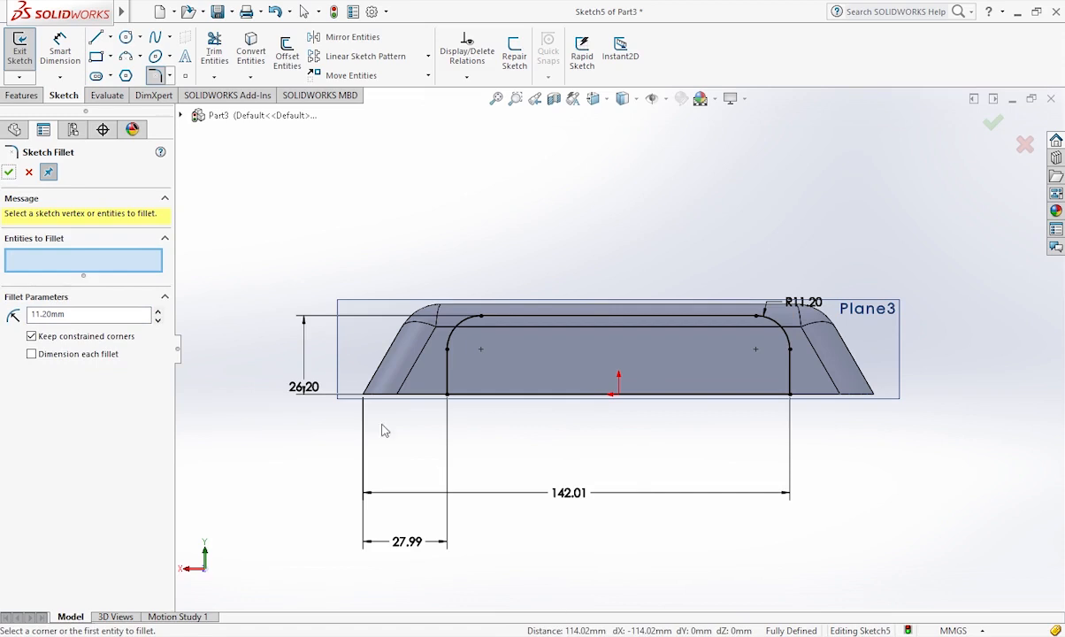
left_click(9, 173)
- Set up a blind extruded cut of the rounded rectangle with a depth of 16 mm
left_click(24, 96)
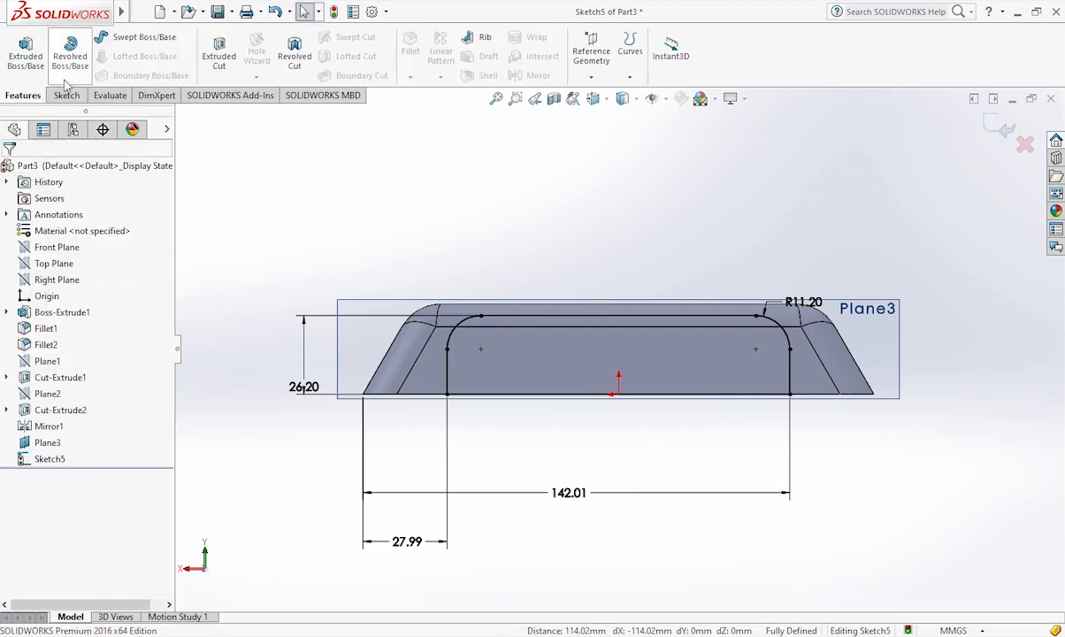
left_click(219, 53)
left_click(41, 315)
key("BackSpace")
key("BackSpace")
type("16")
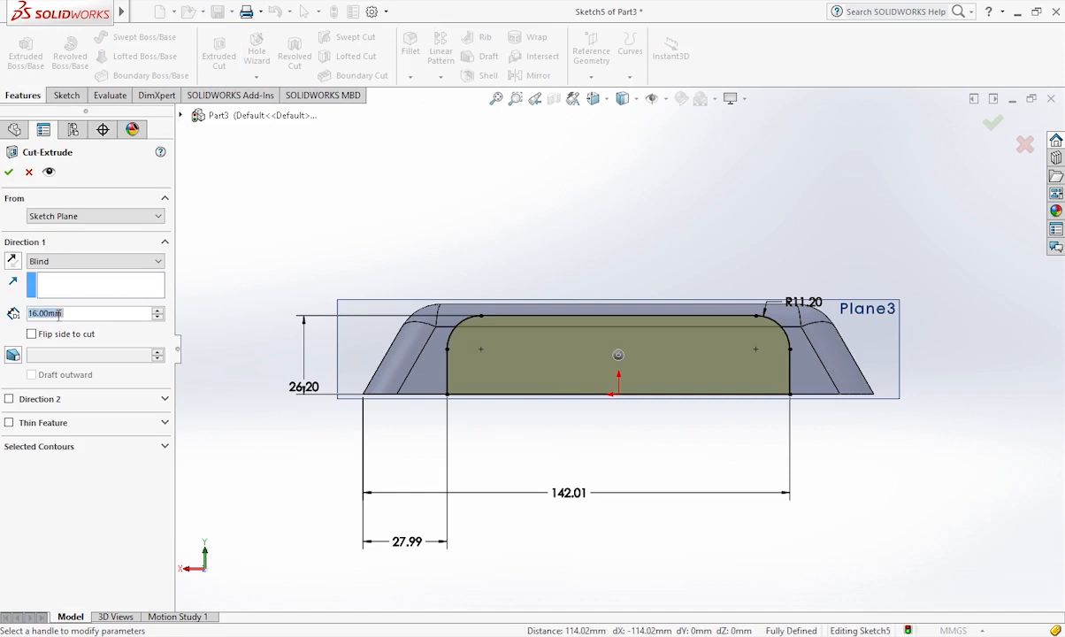
key("Return")
- Reverse the cut direction into the block, set its depth to 16 mm again, and complete the cut
middle_click_drag(497, 269, 511, 376)
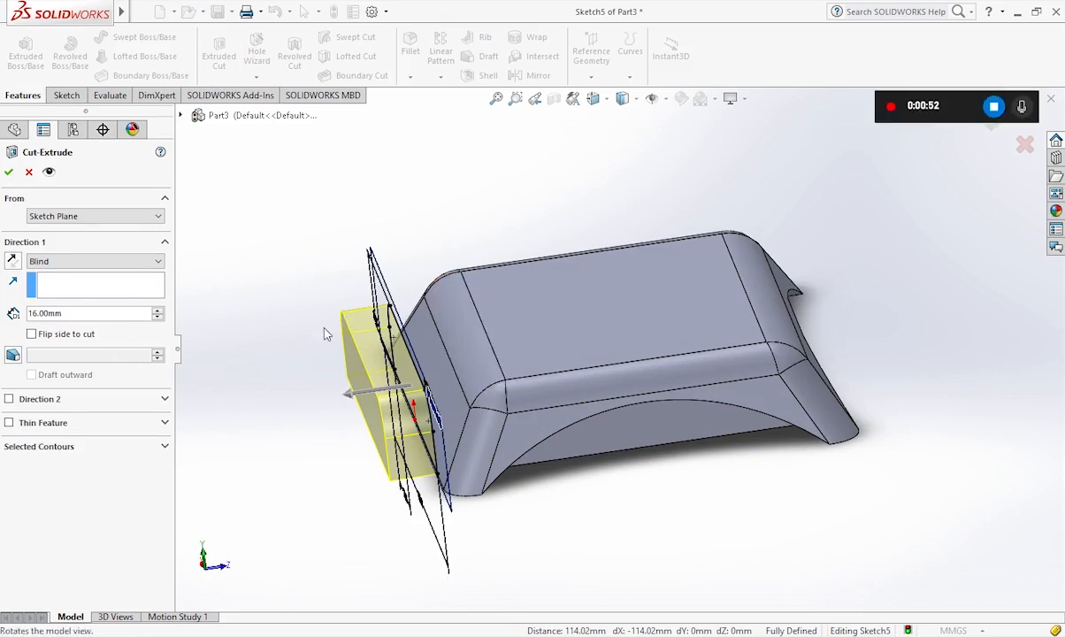
left_click(341, 387)
left_click(477, 379)
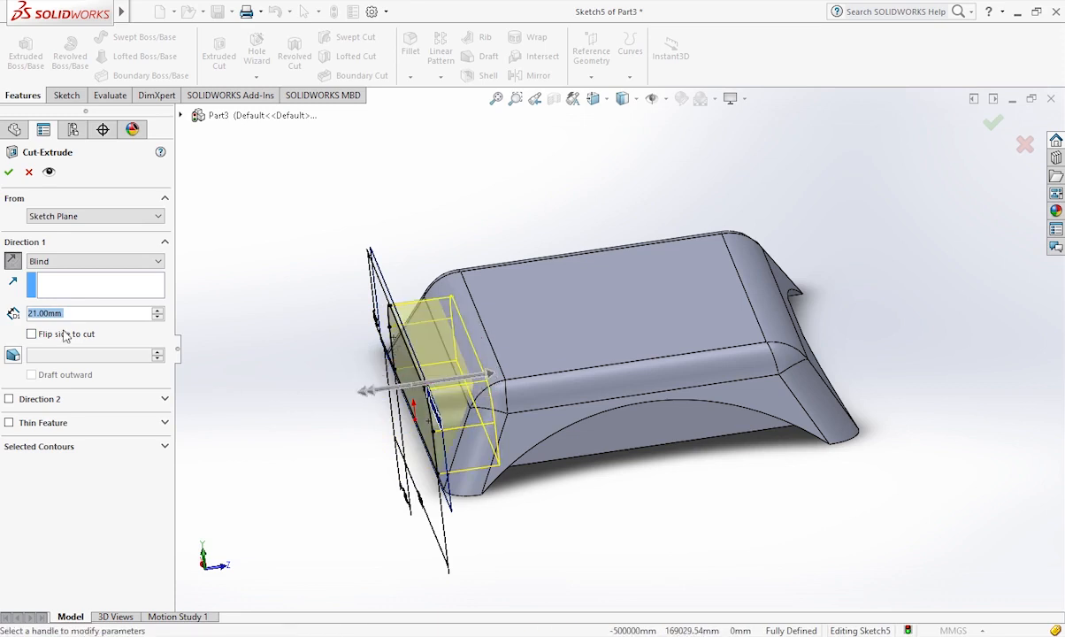
left_click(39, 313)
key("BackSpace")
key("BackSpace")
type("16")
key("Return")
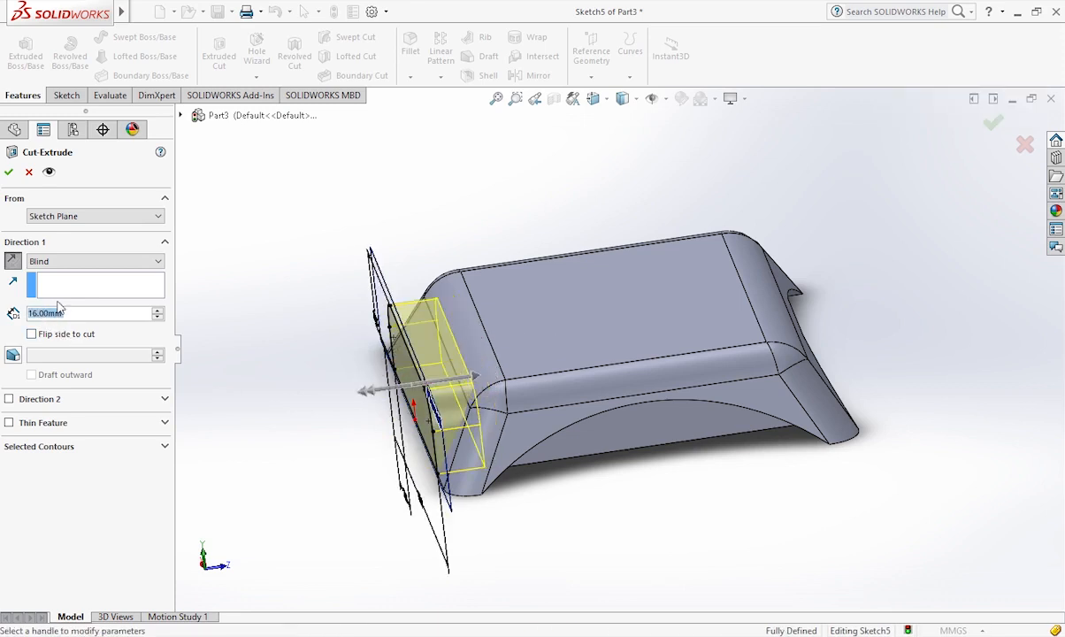
left_click(9, 172)
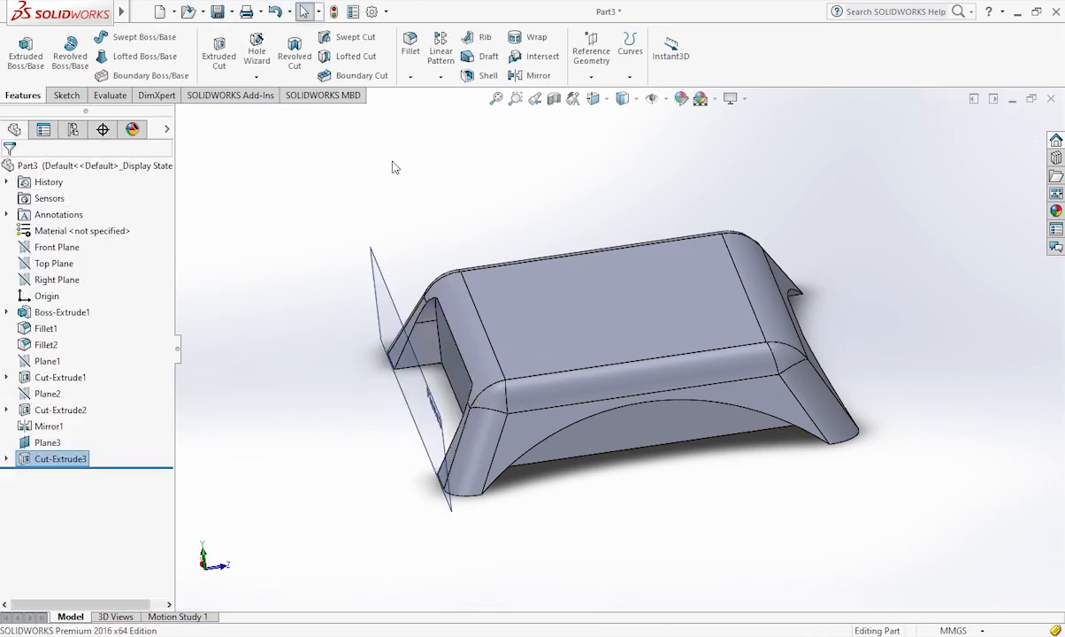
- Hide Plane3 at the back of the block
middle_click_drag(630, 305, 713, 421)
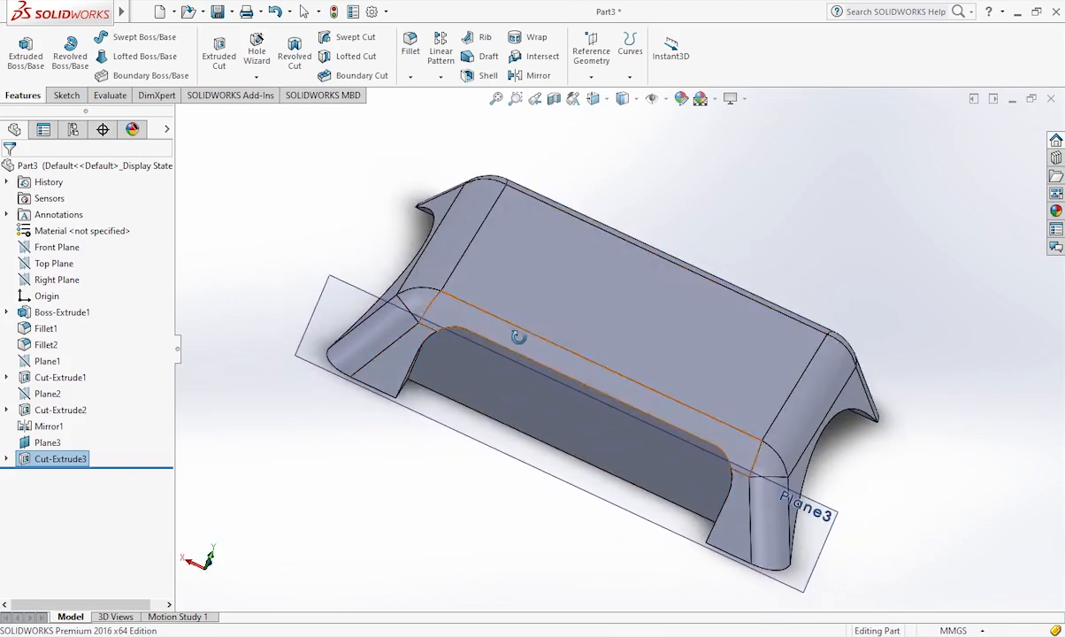
left_click(46, 442)
left_click(81, 316)
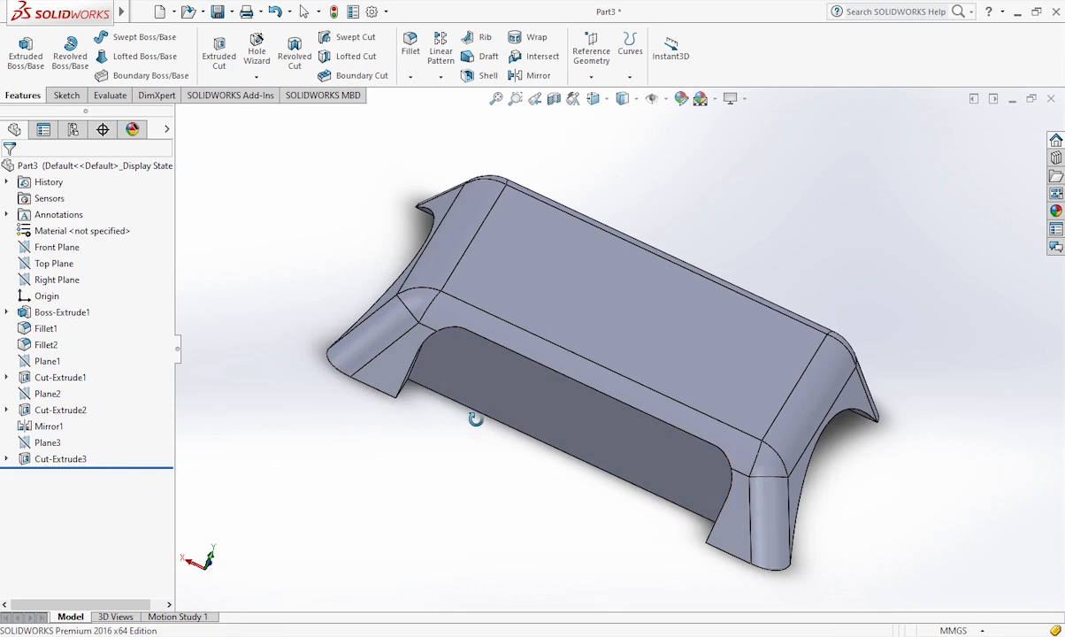
- Sketch a circle of 4 mm radius near one side of the back recess's inner face, viewed normal
left_click(553, 420)
right_click(333, 317)
left_click(345, 323)
left_click(504, 392)
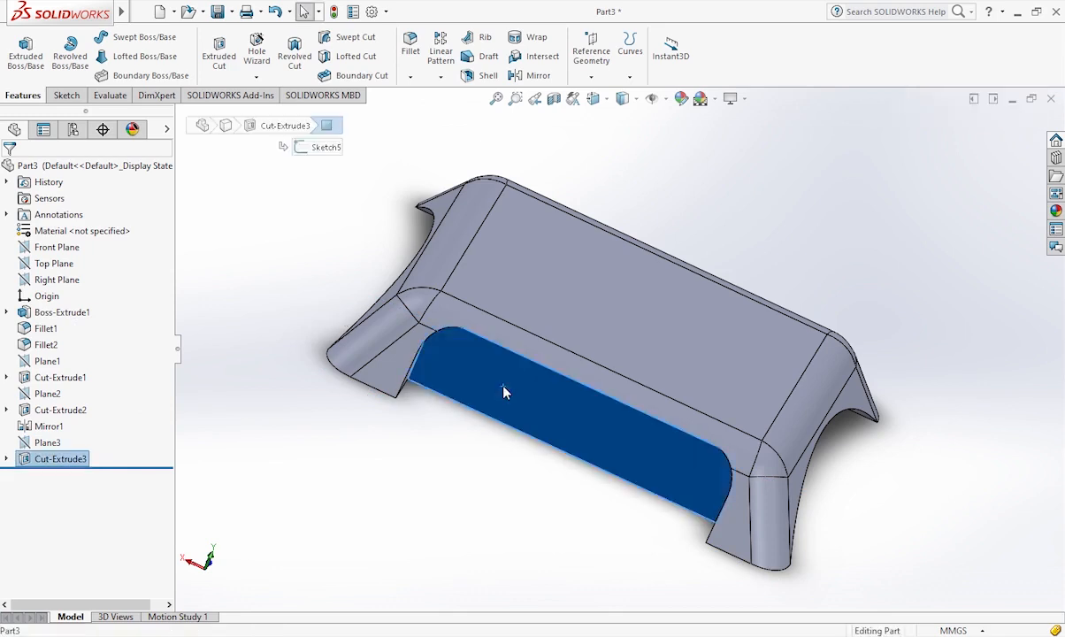
key("ctrl+8")
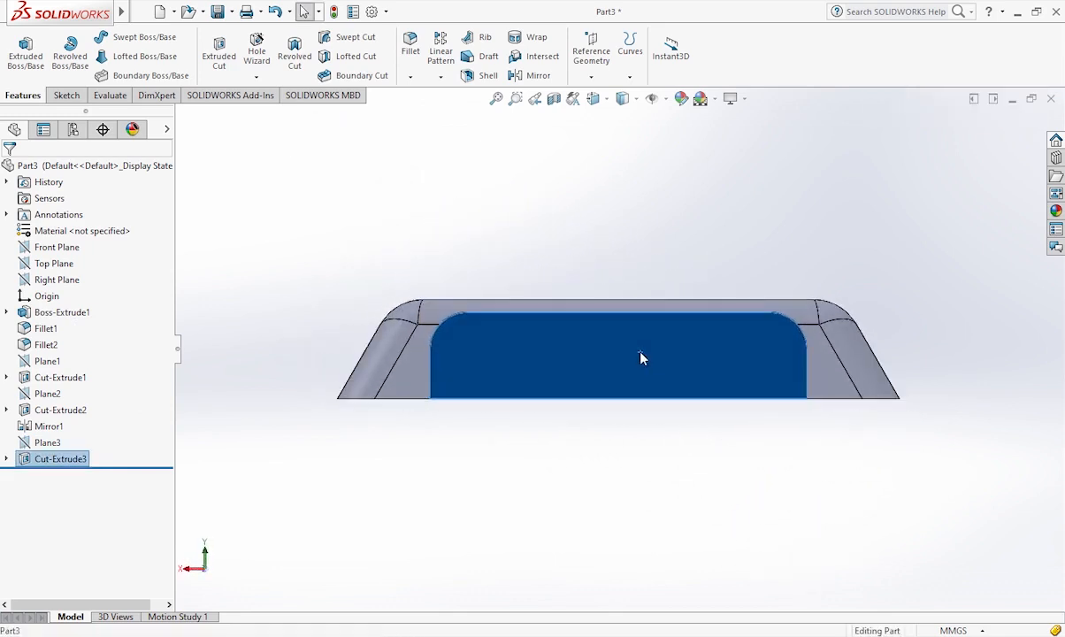
left_click(63, 95)
left_click(19, 42)
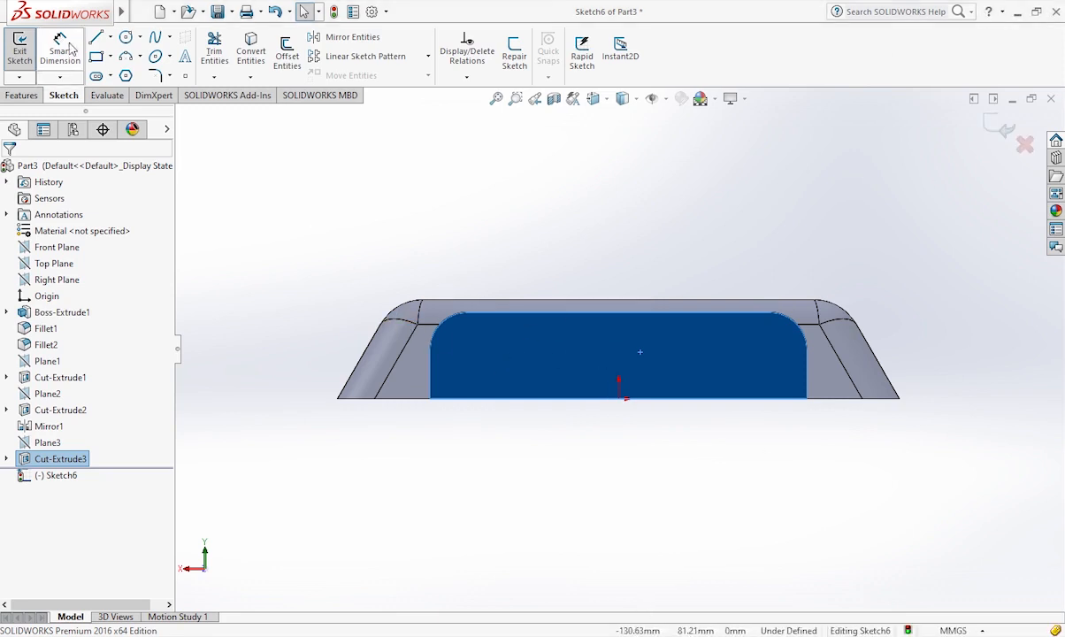
left_click(125, 36)
left_click_drag(478, 357, 494, 373)
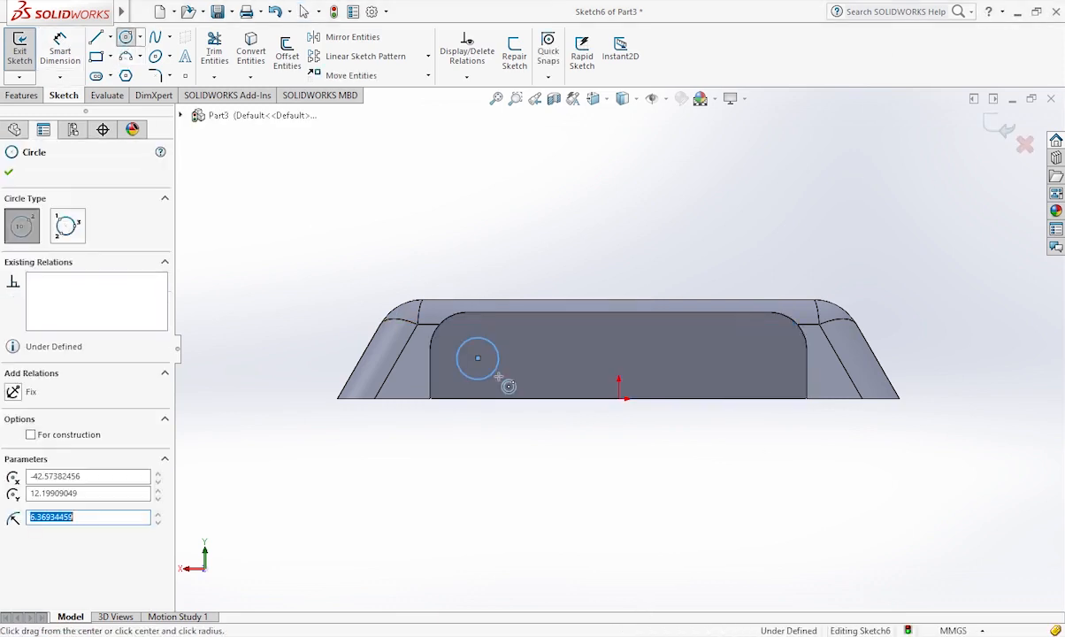
type("4")
key("Return")
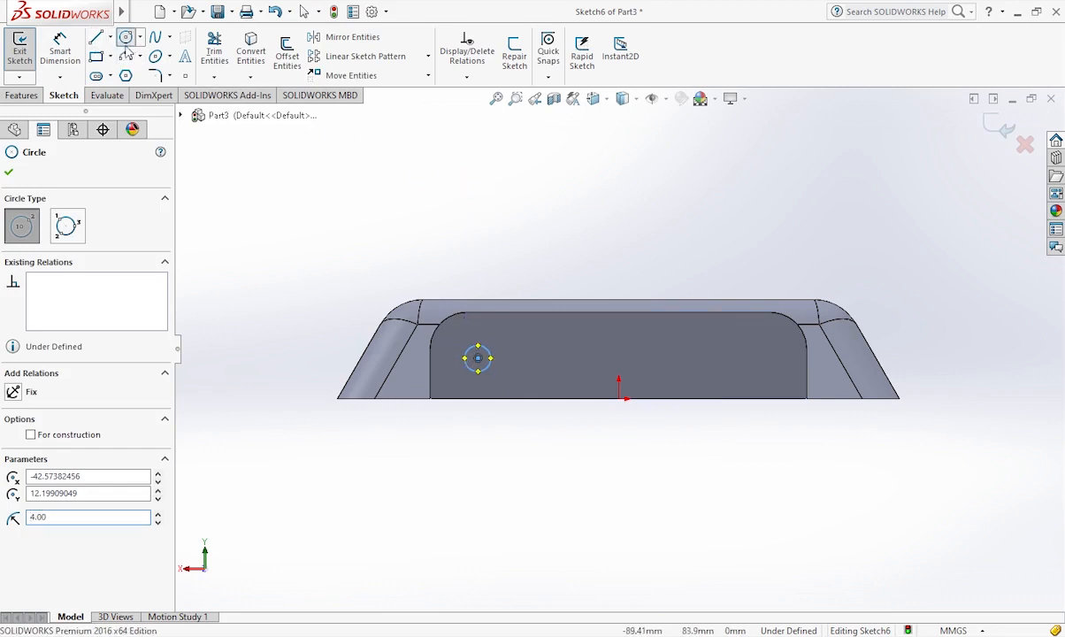
- Dimension the circle's centre 49.34 mm horizontally from the block's nearest lower corner
left_click(69, 60)
left_click(477, 357)
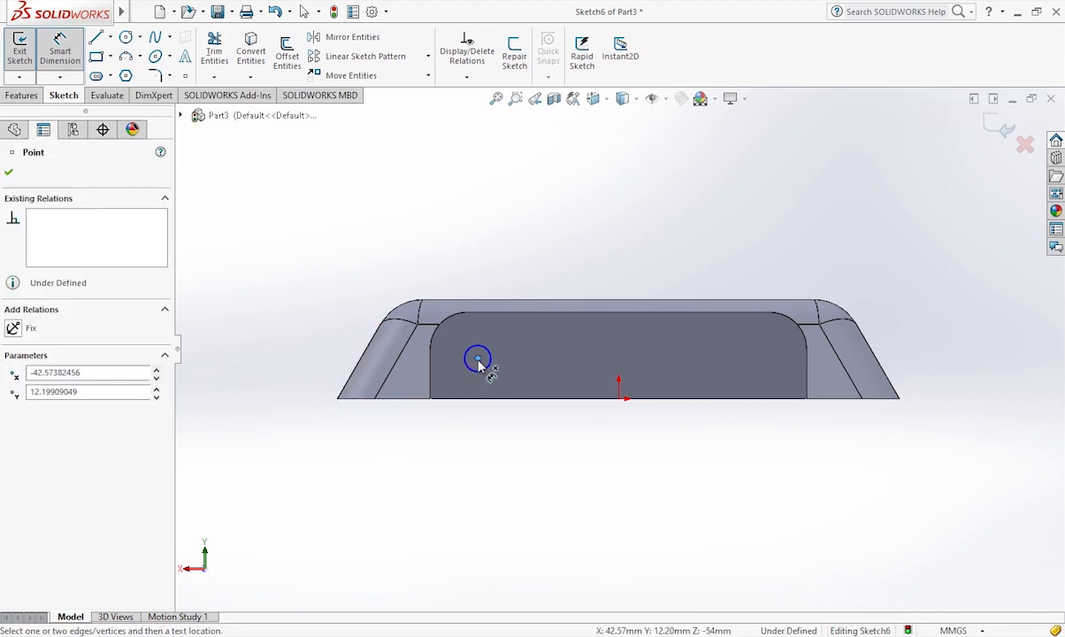
left_click(337, 398)
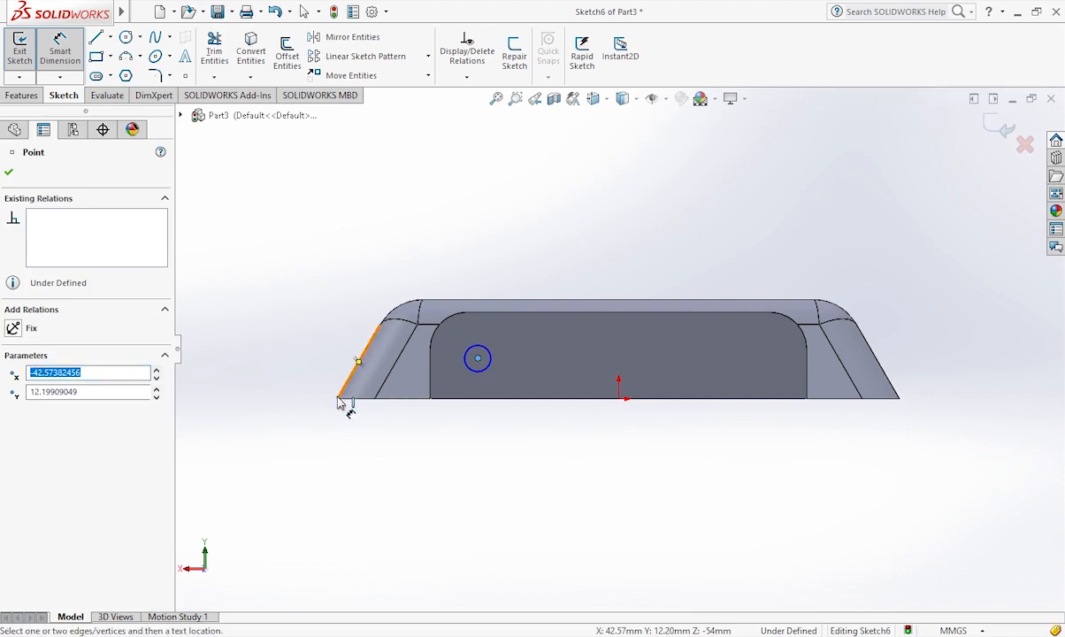
scroll(338, 403, "down", 5)
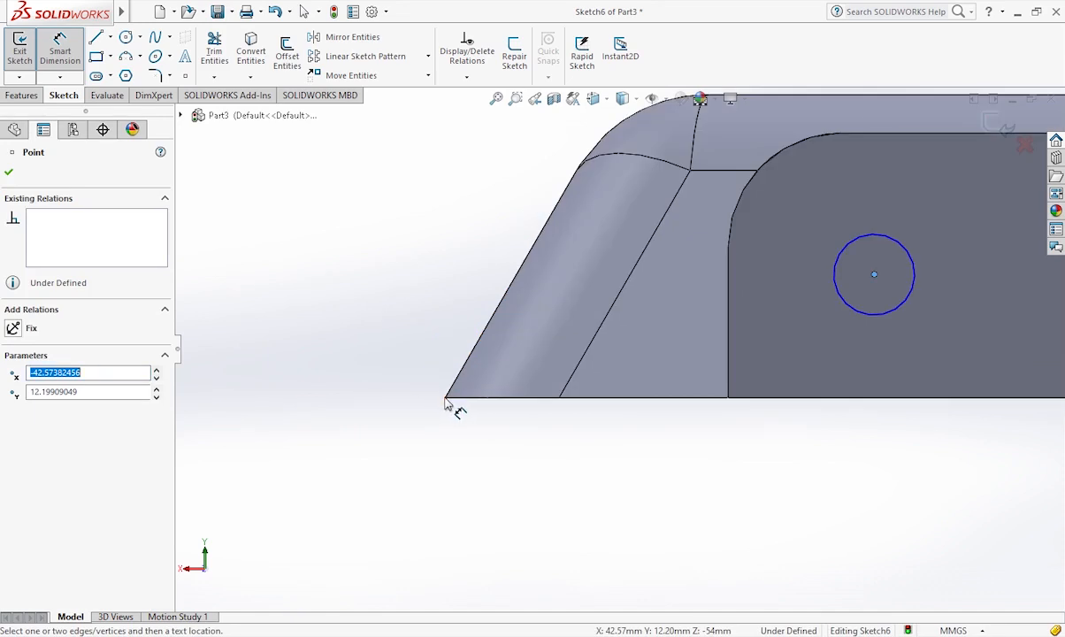
left_click(446, 398)
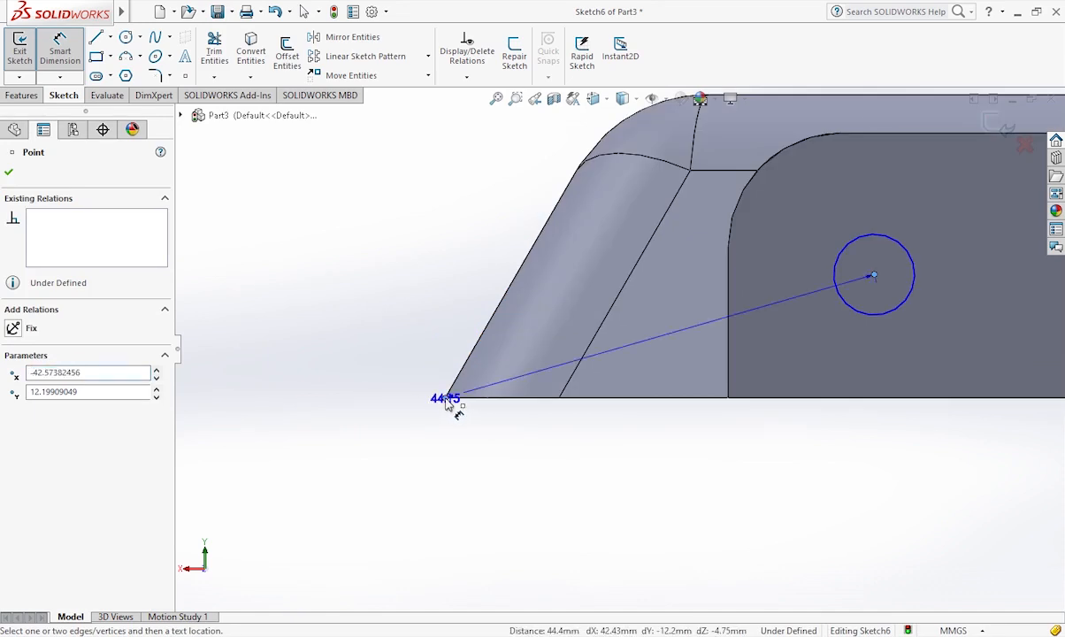
scroll(570, 509, "up", 4)
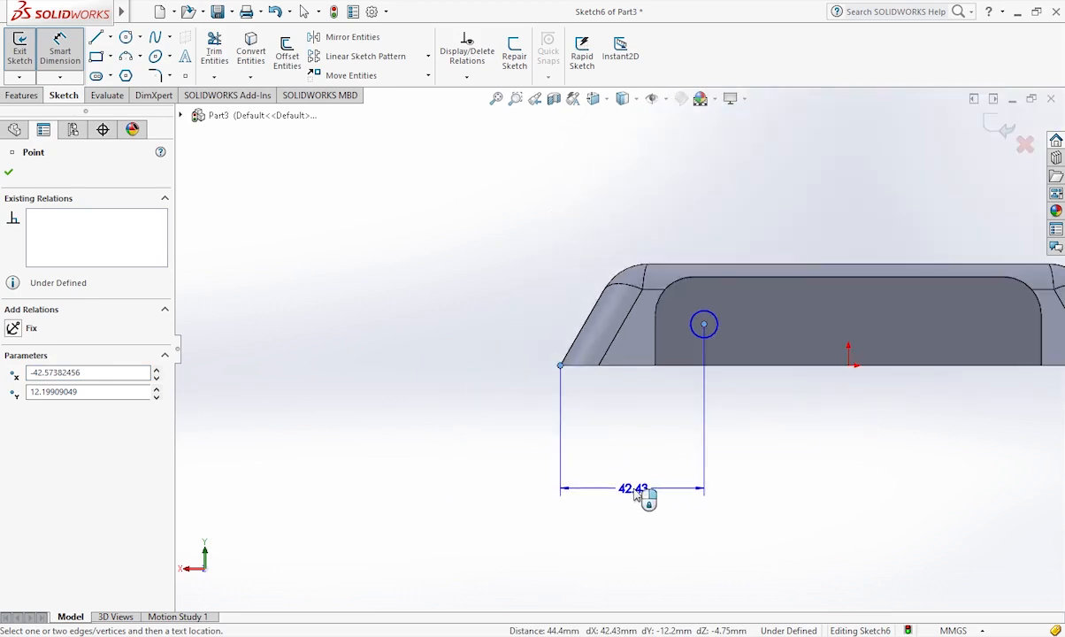
left_click(634, 493)
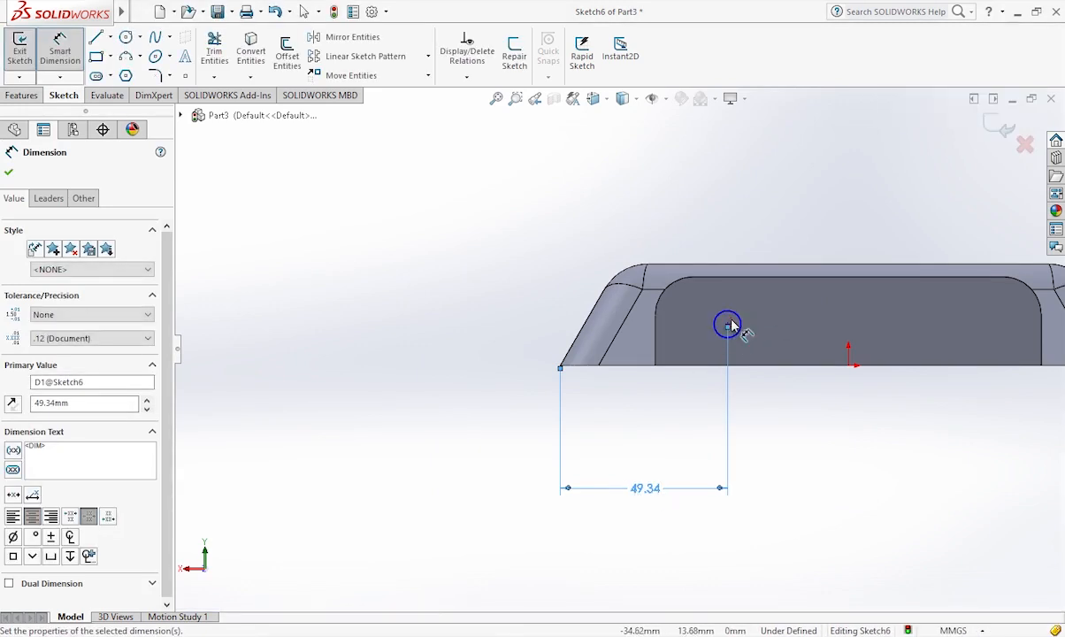
- Dimension the circle's centre 12 mm vertically above the block's lower edge
left_click(727, 326)
left_click(740, 366)
left_click(492, 363)
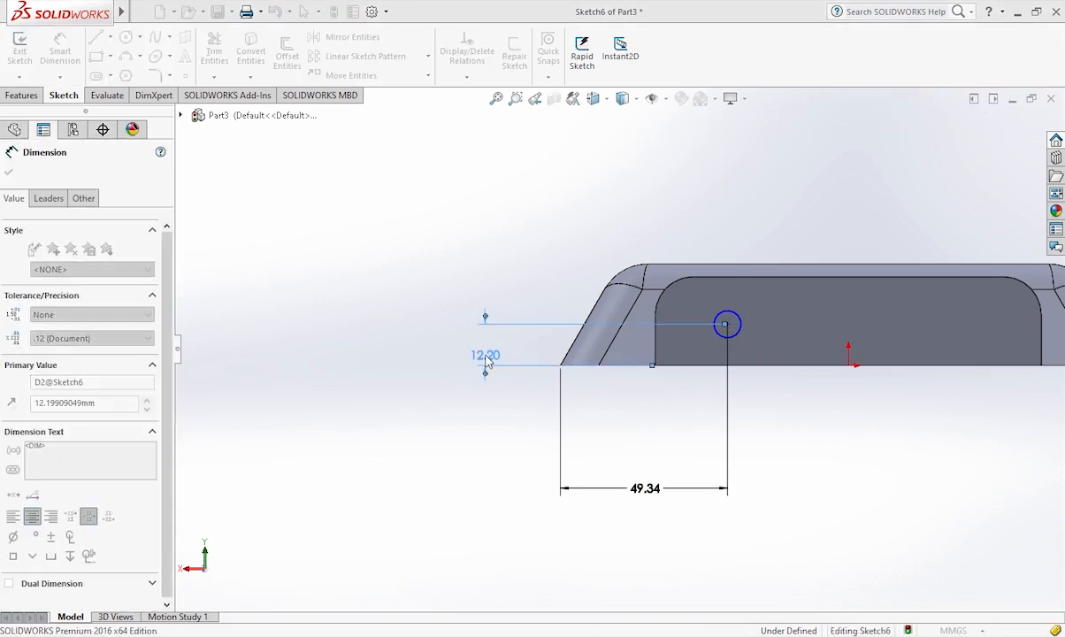
type("12")
key("Return")
- Sketch a corner rectangle about 13 mm wide and 7 mm high beside the circle, towards the middle of the recess
key("f")
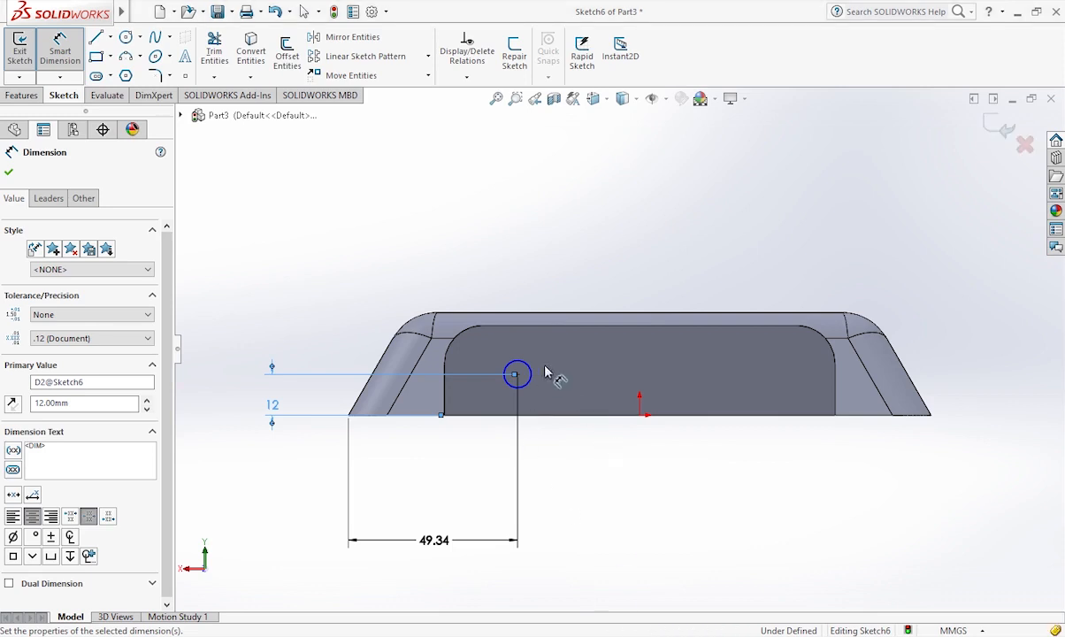
scroll(552, 376, "down", 3)
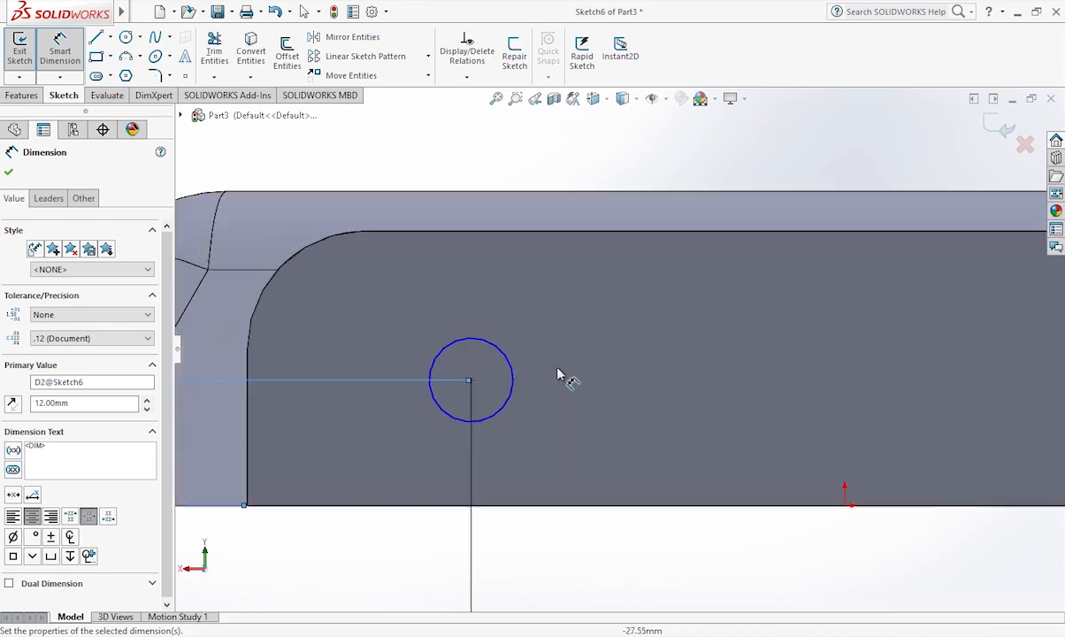
left_click(96, 55)
left_click_drag(529, 345, 669, 419)
scroll(653, 394, "up", 4)
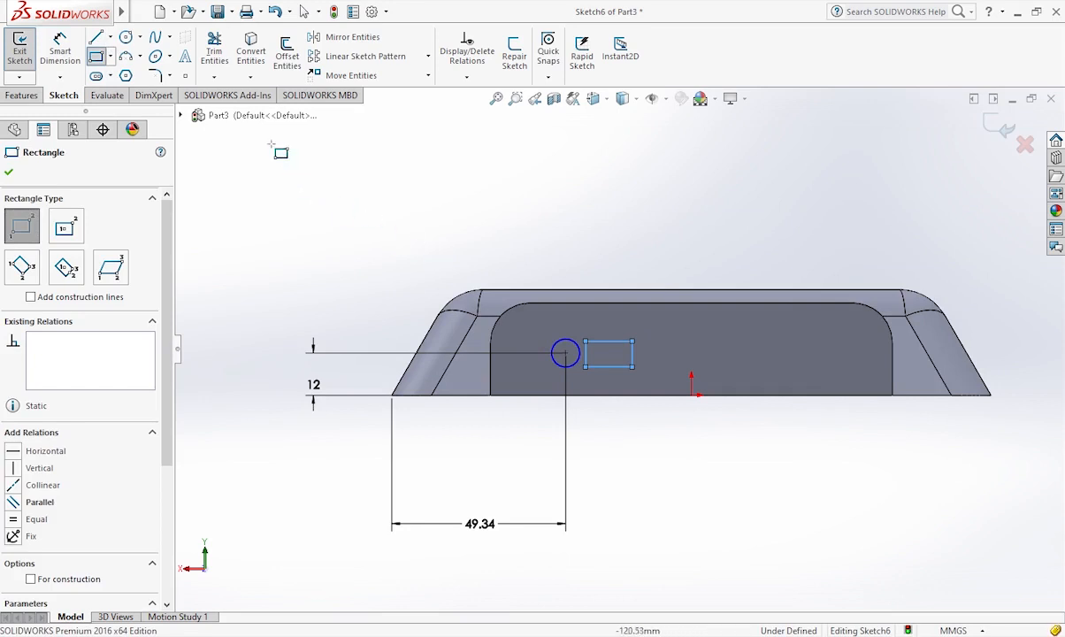
- Dimension the rectangle's vertical side farther from the circle 64.99 mm horizontally from the block's nearest lower corner
left_click(96, 56)
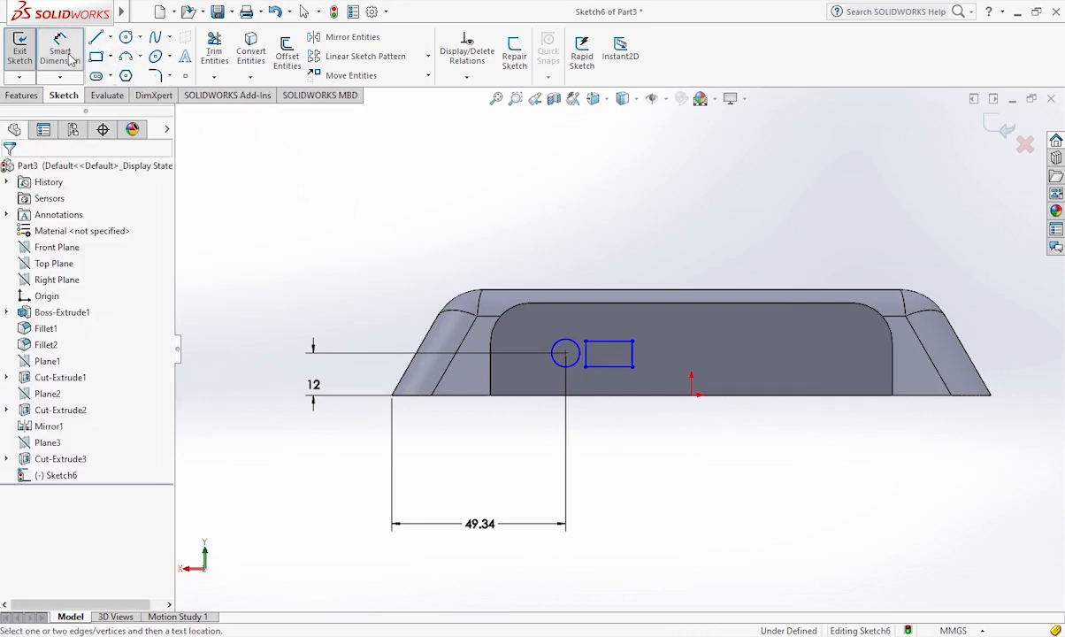
left_click(632, 357)
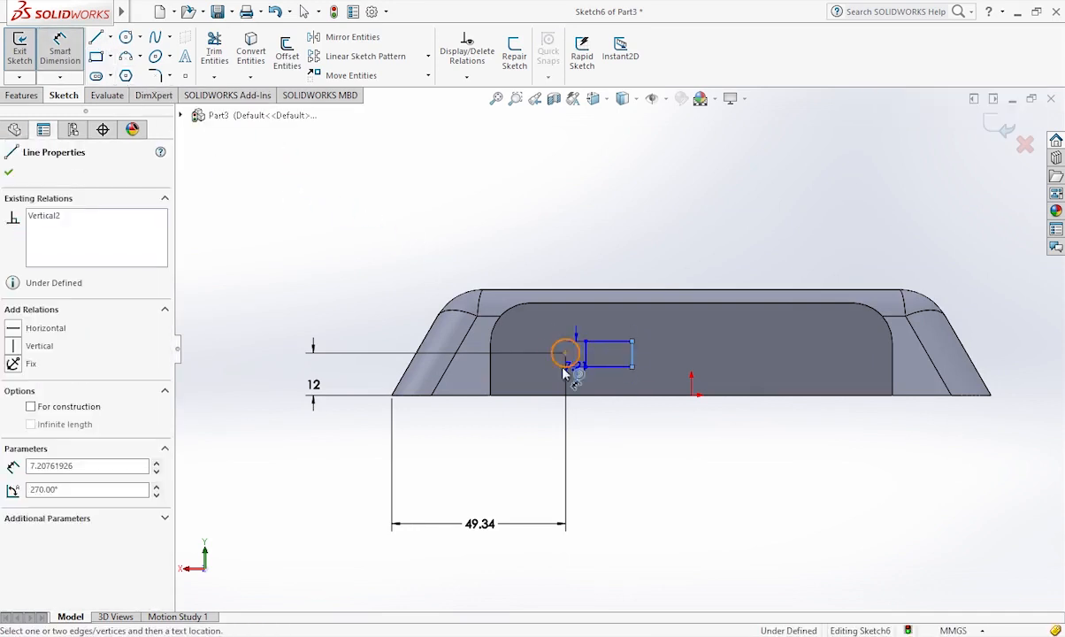
left_click(394, 396)
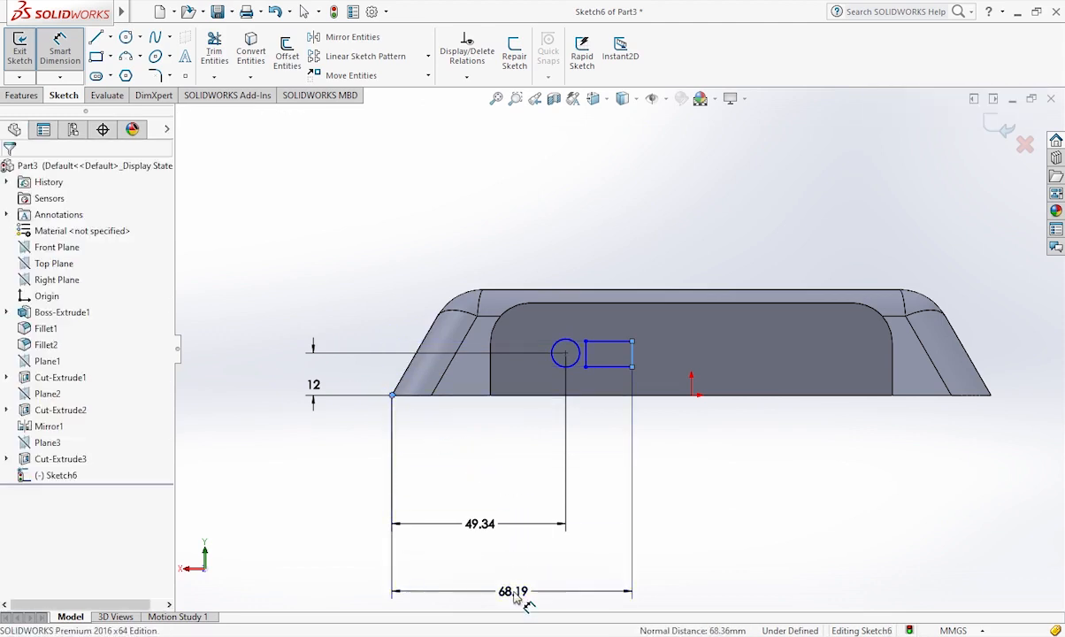
left_click(513, 591)
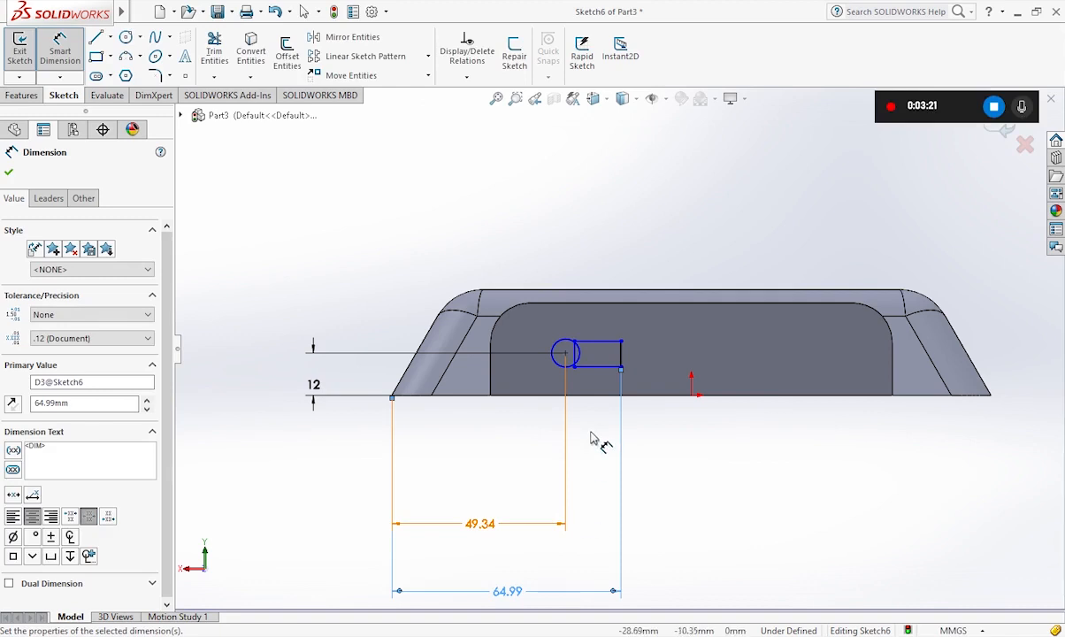
- Try to dimension the rectangle's vertical side nearer the circle from the block's lower corner
left_click(574, 354)
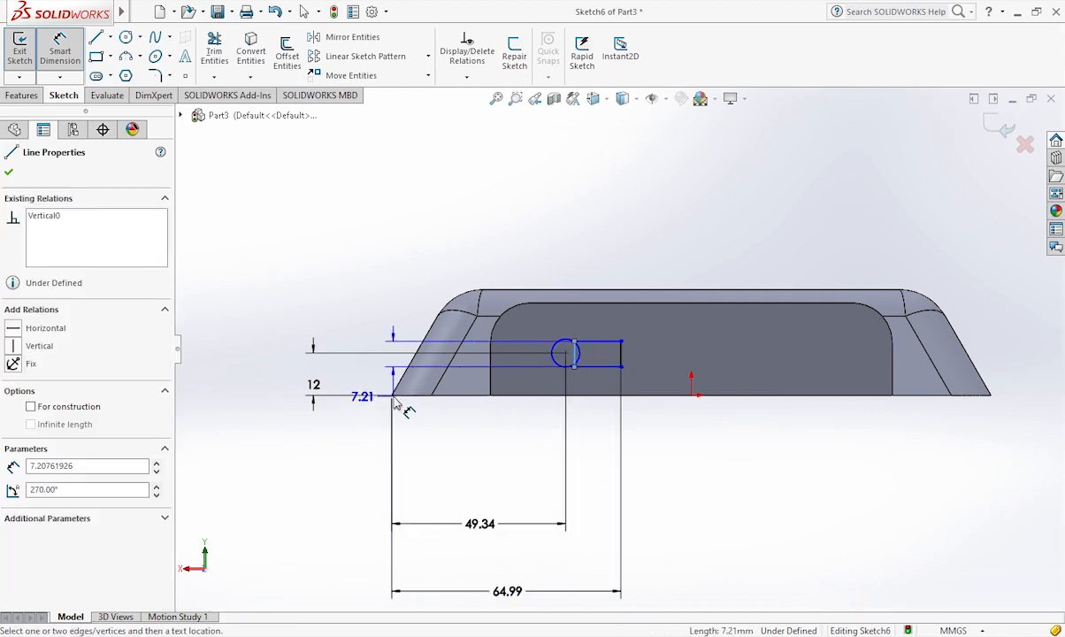
left_click(396, 403)
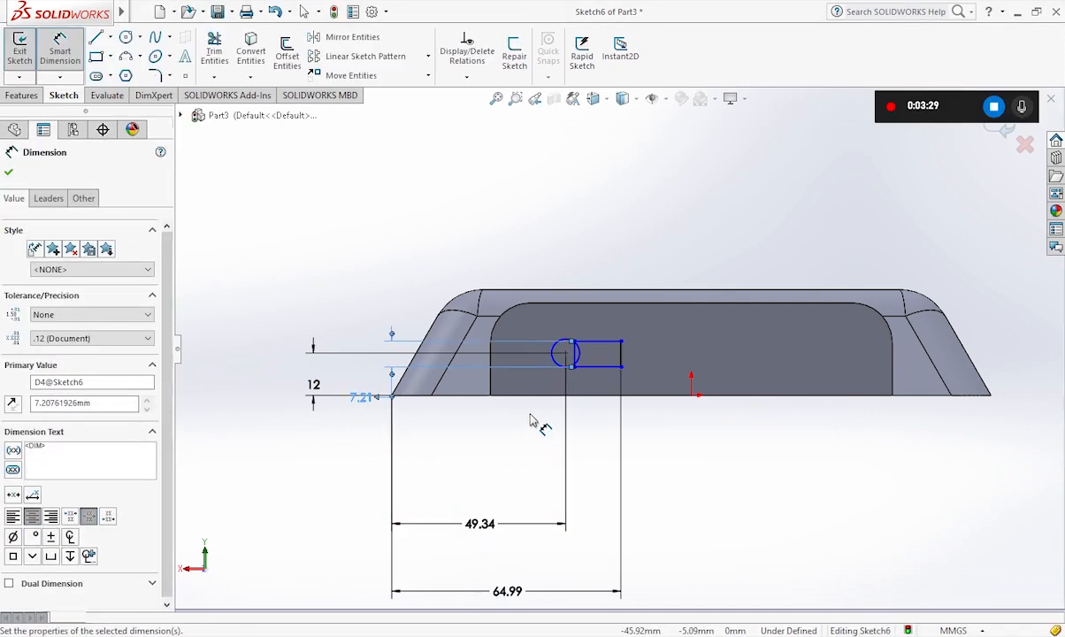
key("Escape")
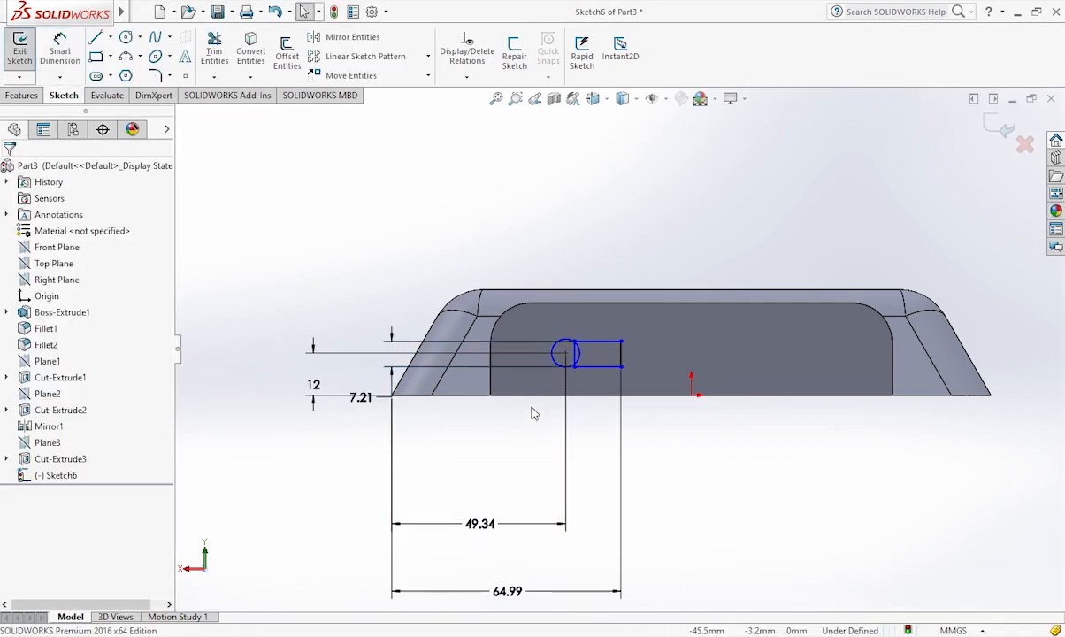
- Dimension the rectangle's vertical side nearer the circle 54.99 mm horizontally from the block's nearest lower corner
scroll(570, 363, "down", 10)
left_click(582, 356)
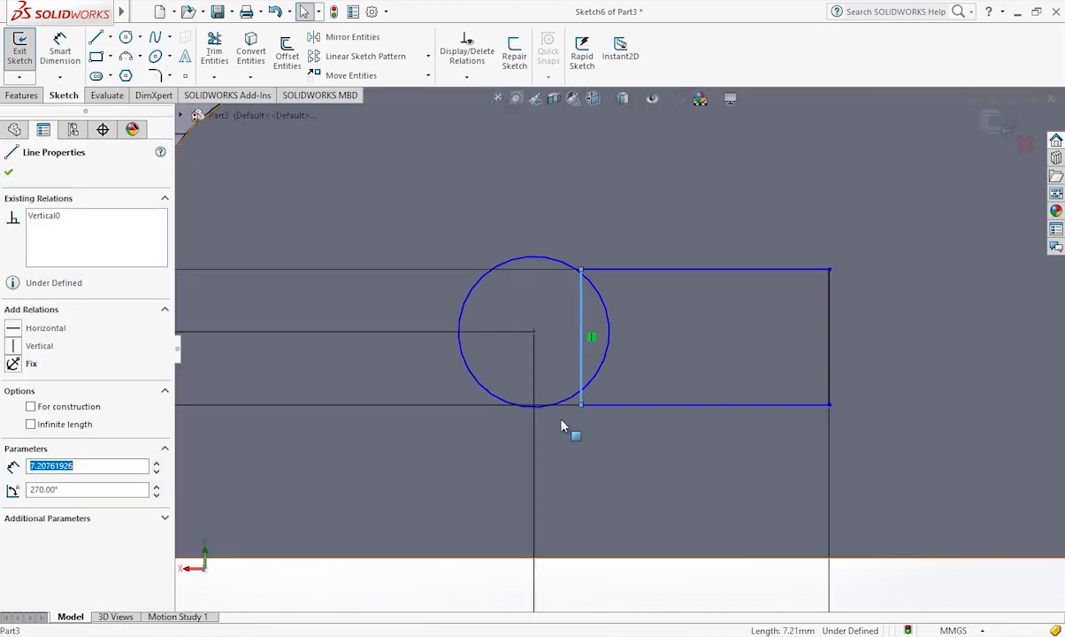
scroll(580, 362, "up", 6)
key("d")
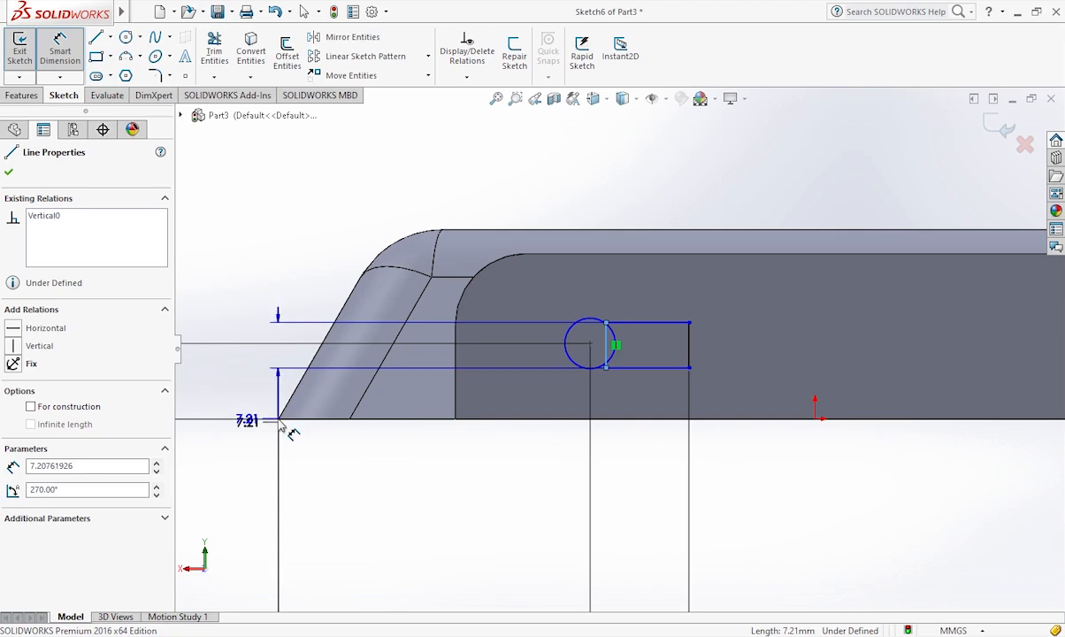
left_click_drag(284, 428, 360, 362)
scroll(409, 385, "up", 3)
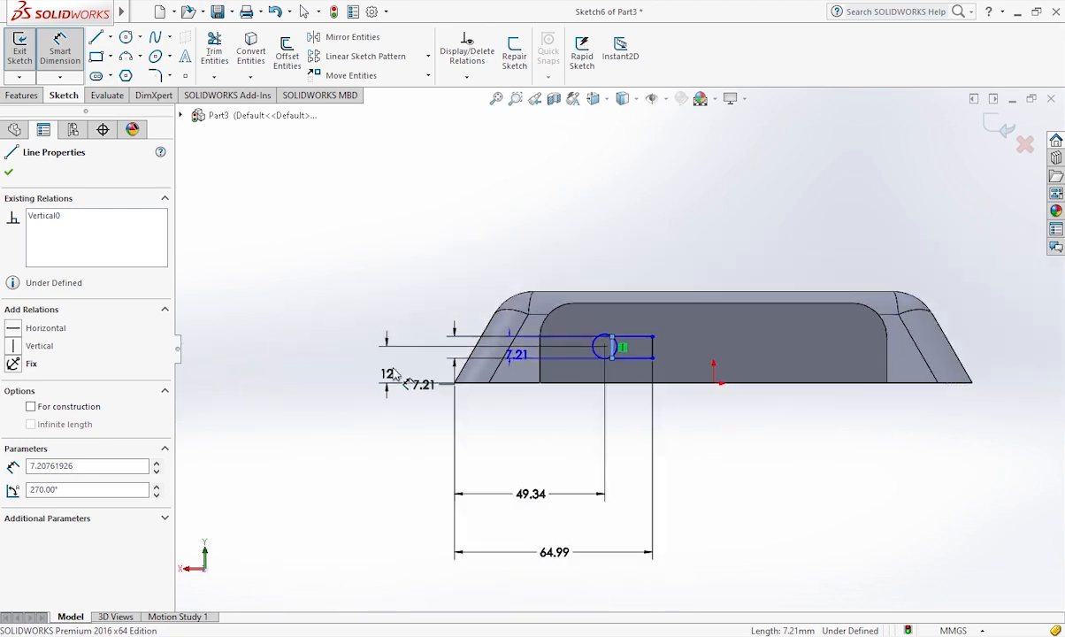
scroll(509, 395, "down", 8)
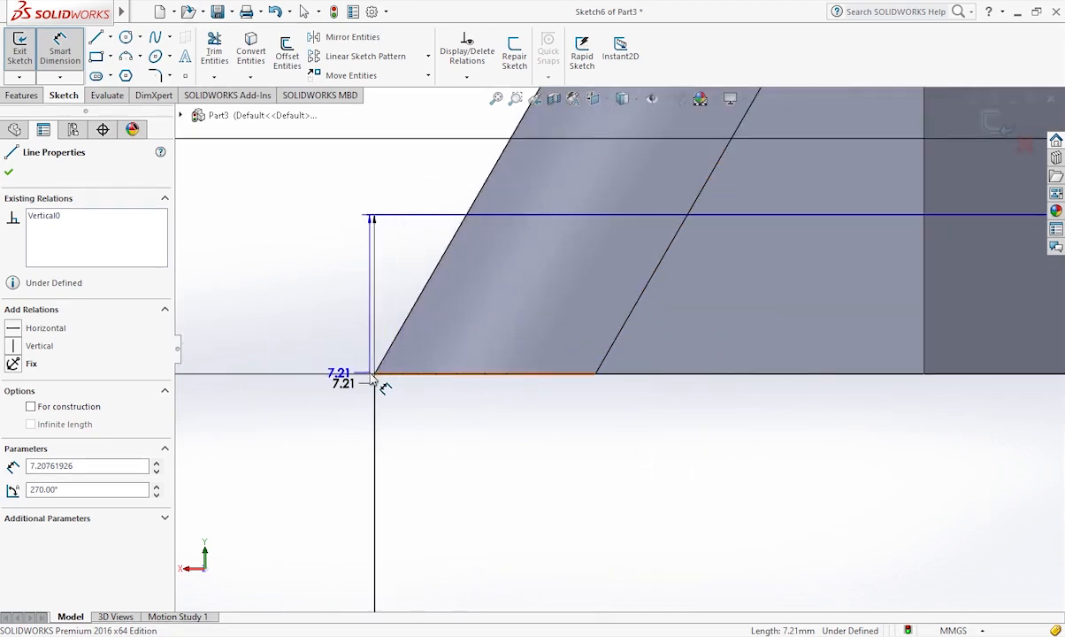
left_click(376, 376)
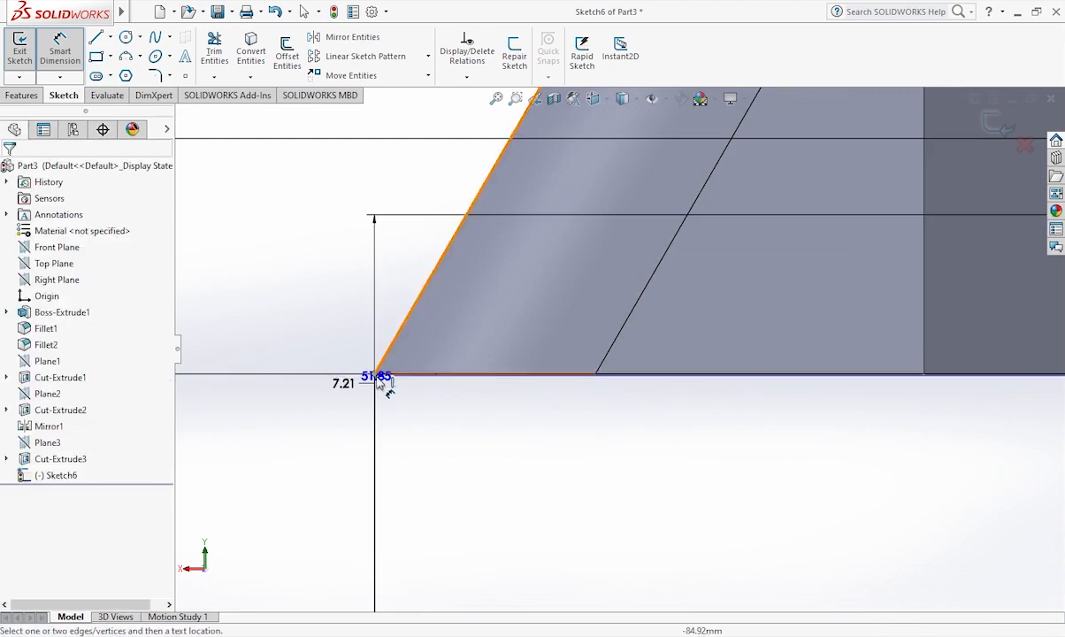
scroll(544, 491, "up", 9)
left_click(677, 540)
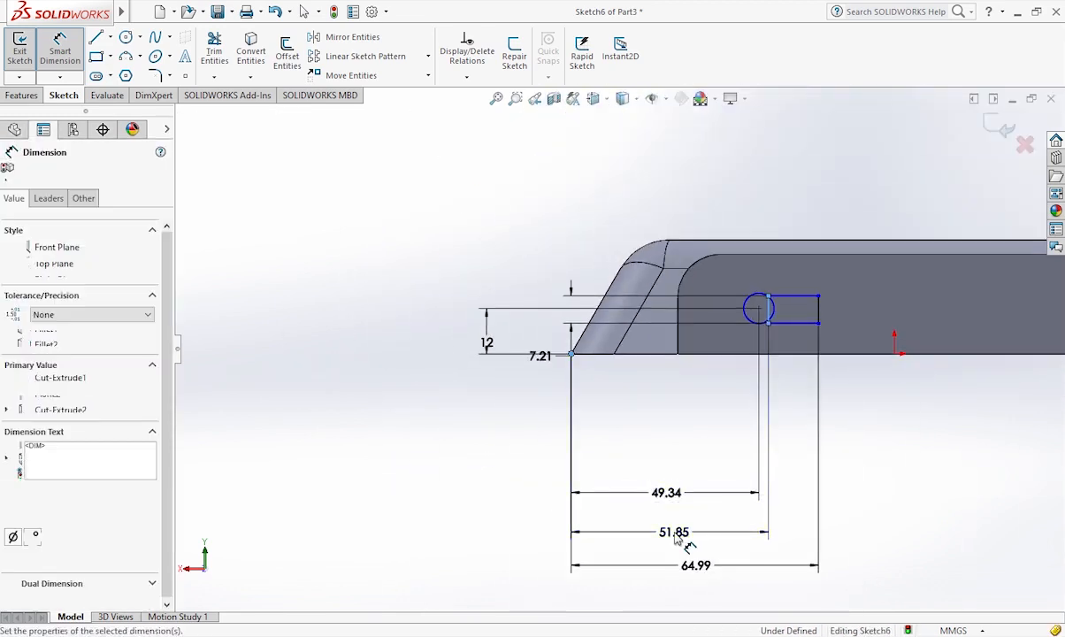
type("54.99")
key("Return")
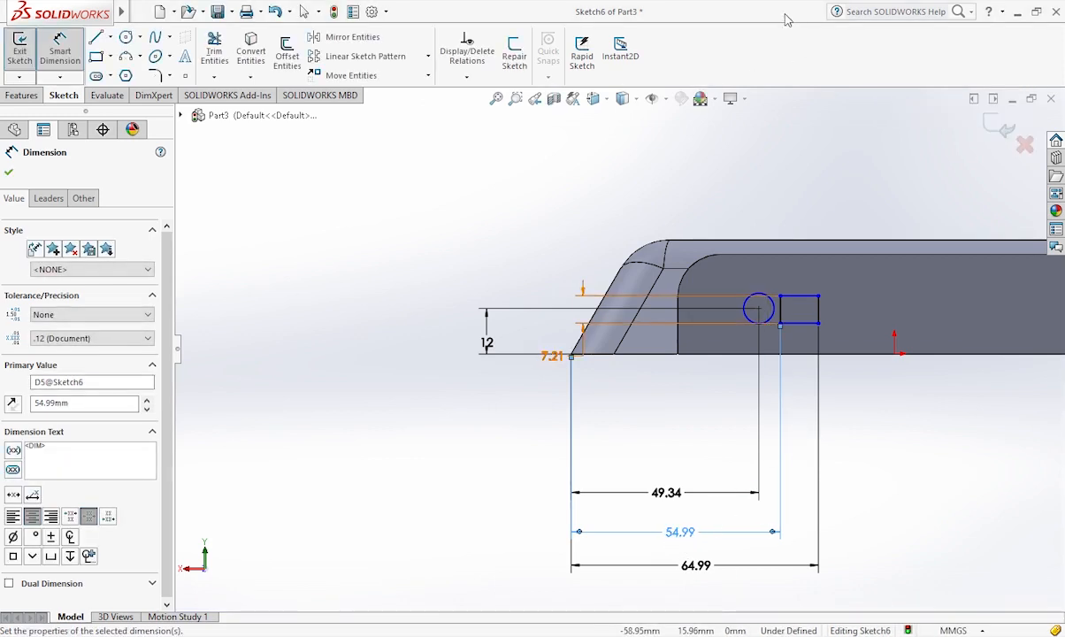
- Dimension the rectangle's lower edge 9 mm above the block's lower edge and finish dimensioning
left_click(797, 326)
left_click(802, 355)
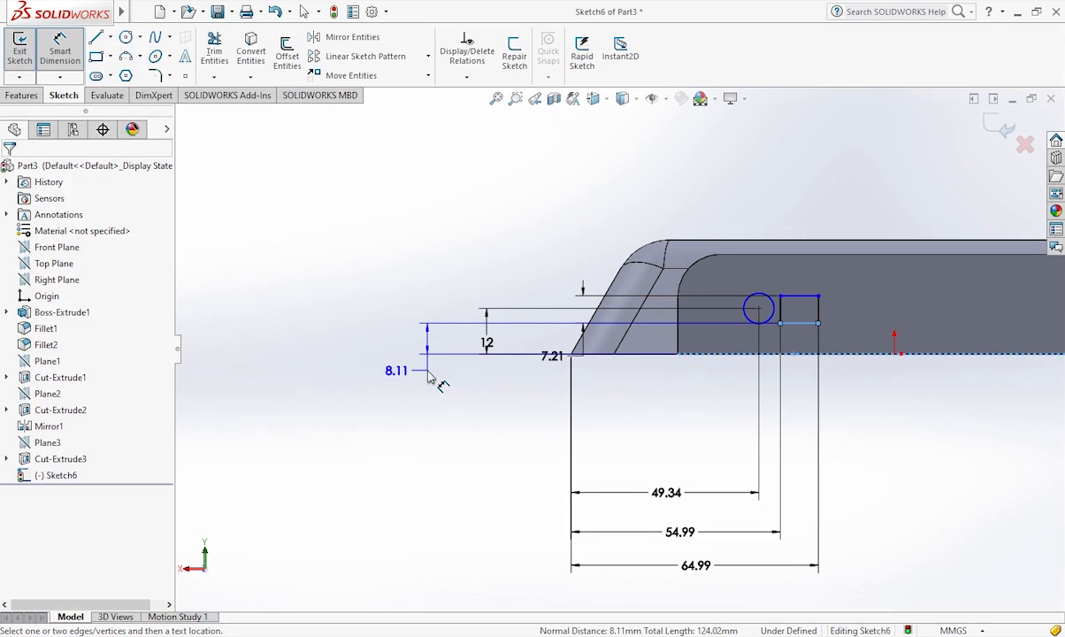
left_click(407, 350)
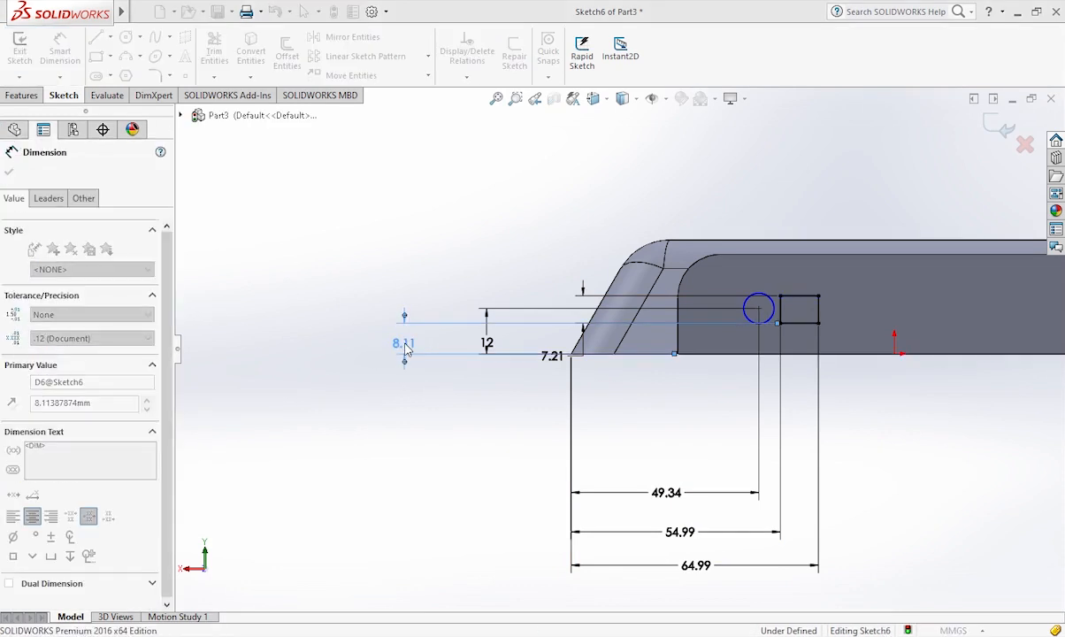
type("9")
key("Return")
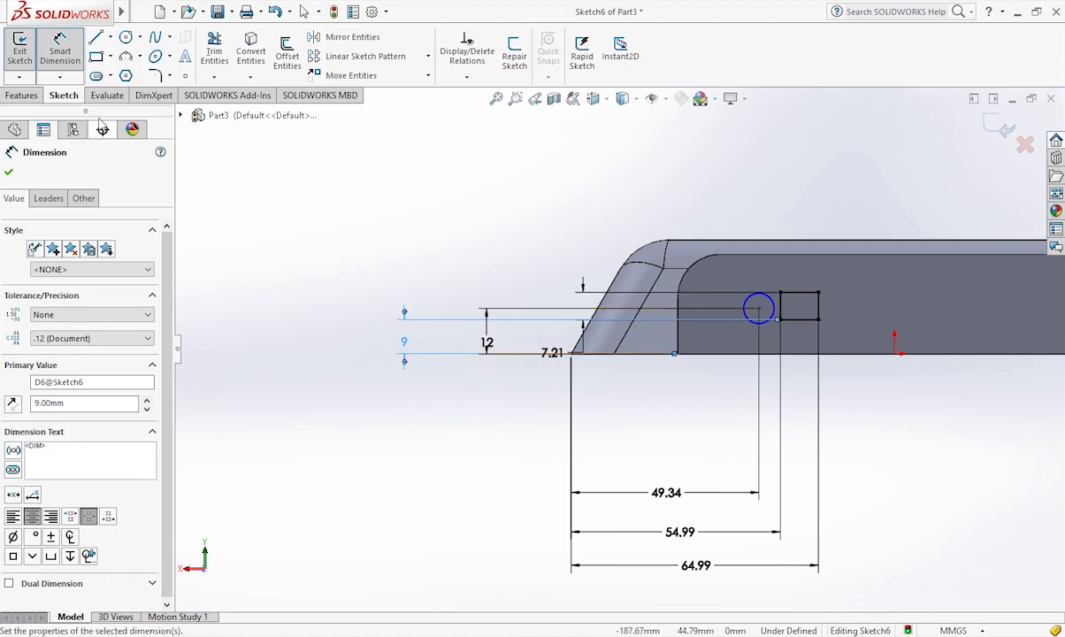
left_click(8, 171)
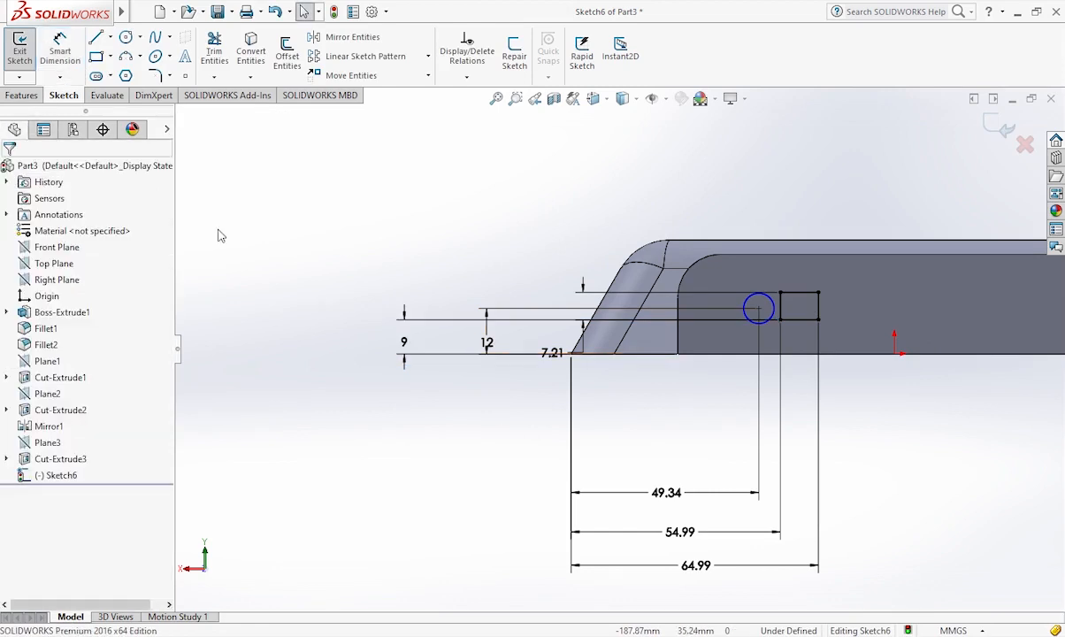
- Delete the rectangle's 7.21 mm height dimension and dimension its upper edge 15 mm above the block's lower edge
left_click(488, 345)
left_click(557, 354)
key("Delete")
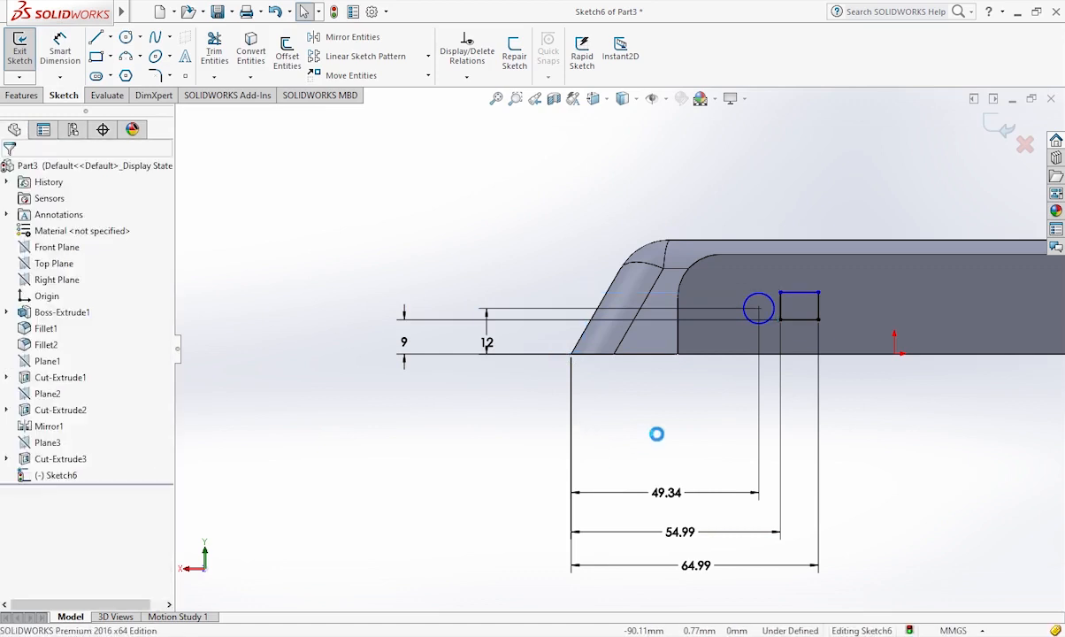
left_click(59, 50)
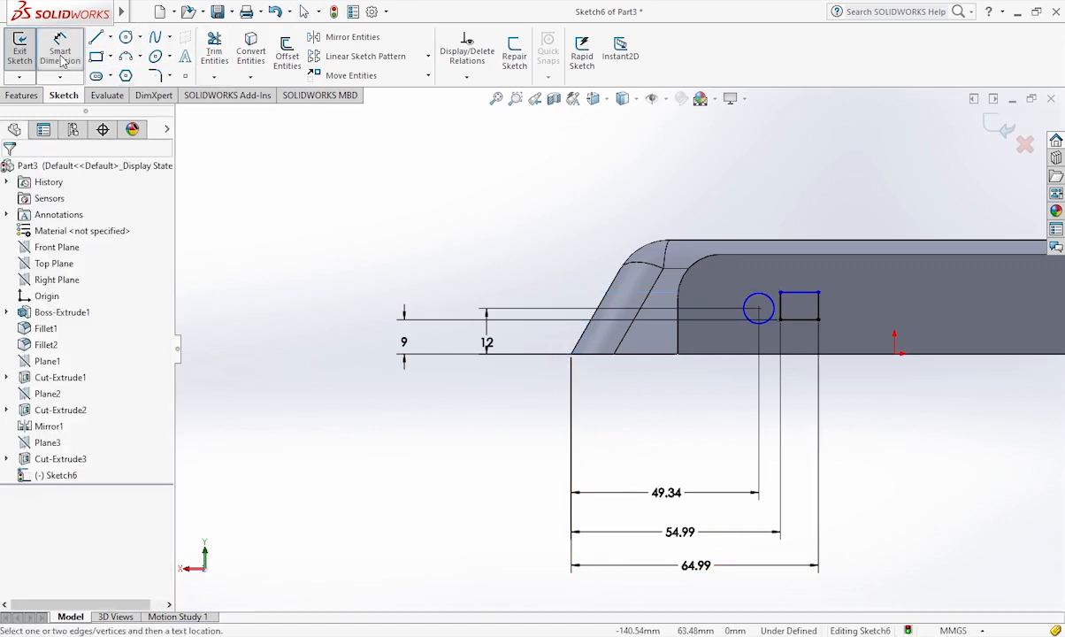
left_click(801, 355)
left_click(780, 293)
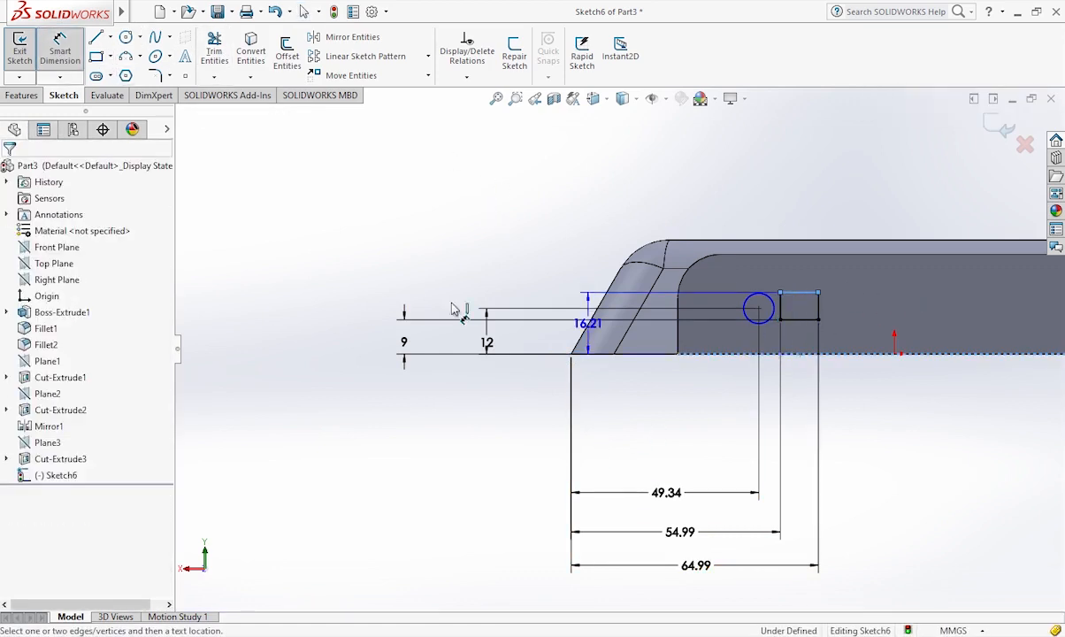
left_click(337, 330)
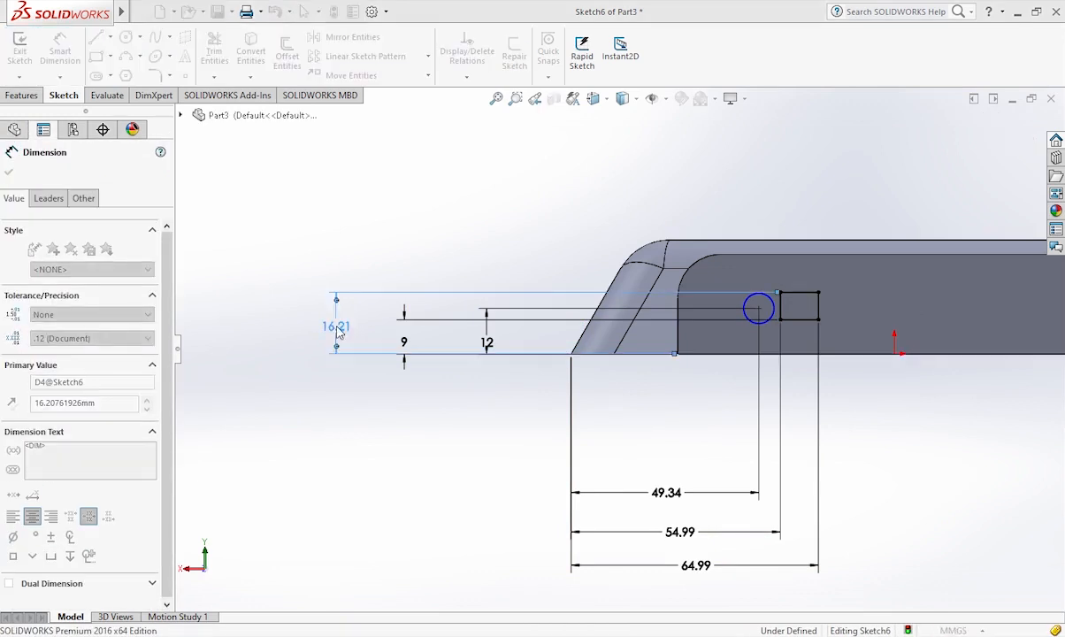
type("15")
key("Return")
scroll(884, 318, "down", 4)
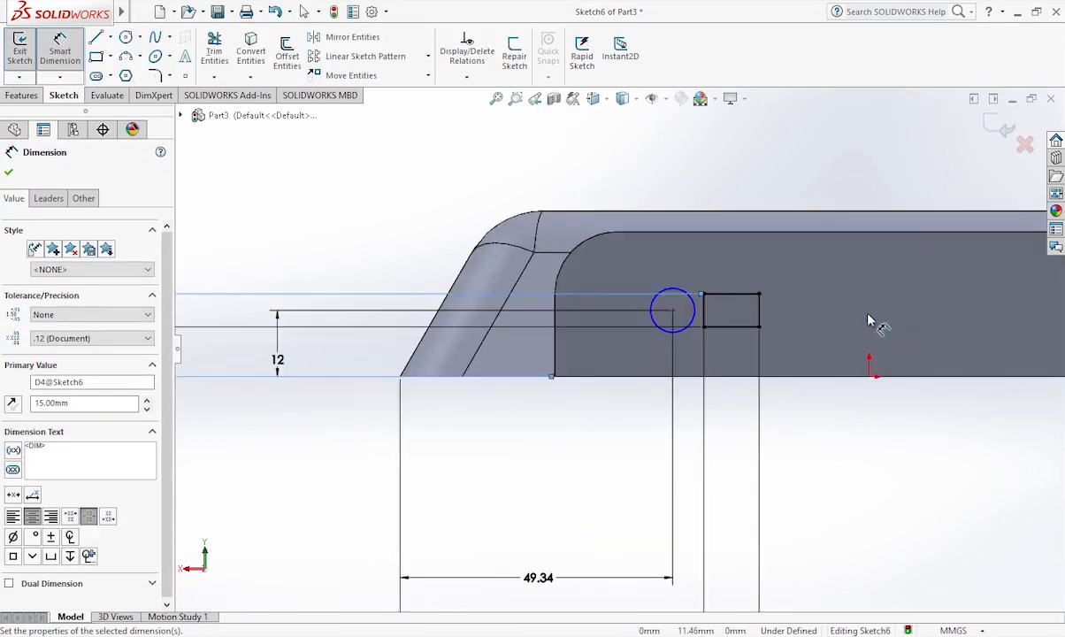
scroll(708, 340, "down", 4)
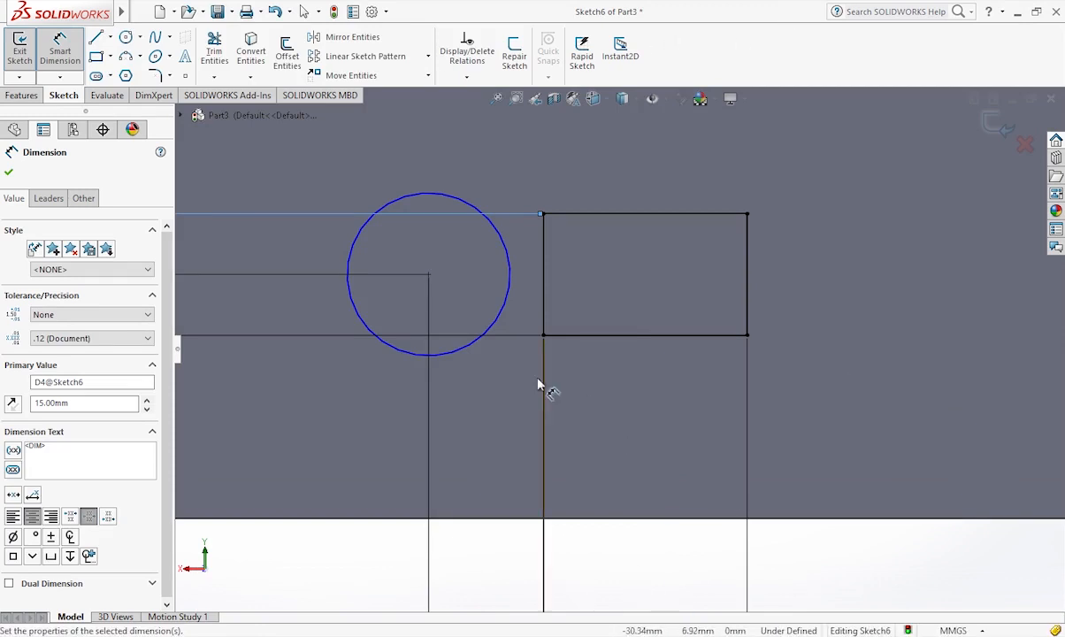
left_click(96, 55)
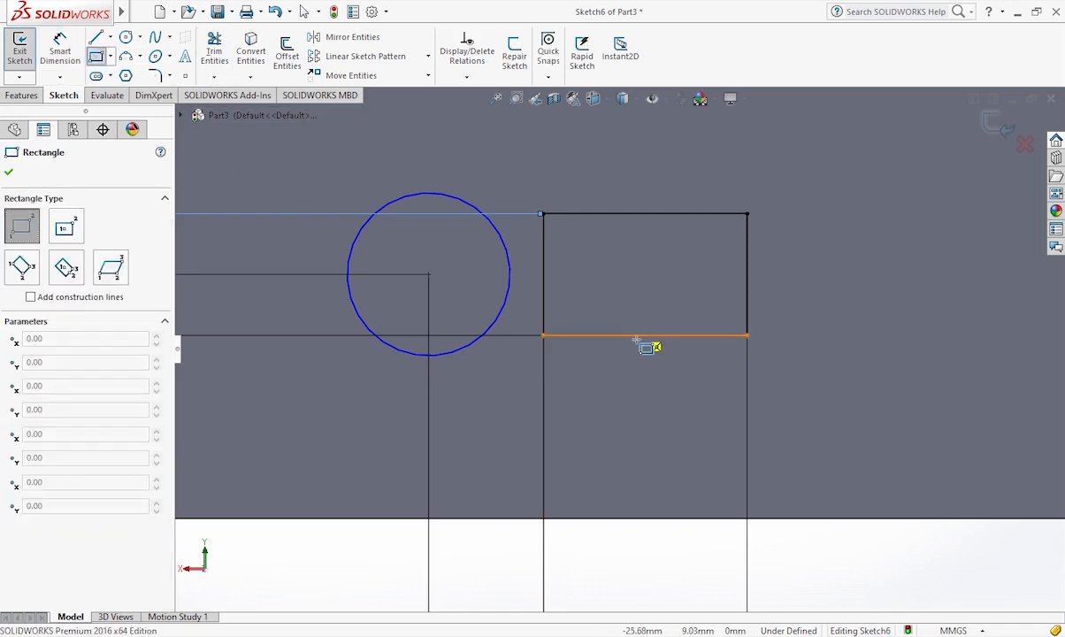
left_click(629, 346)
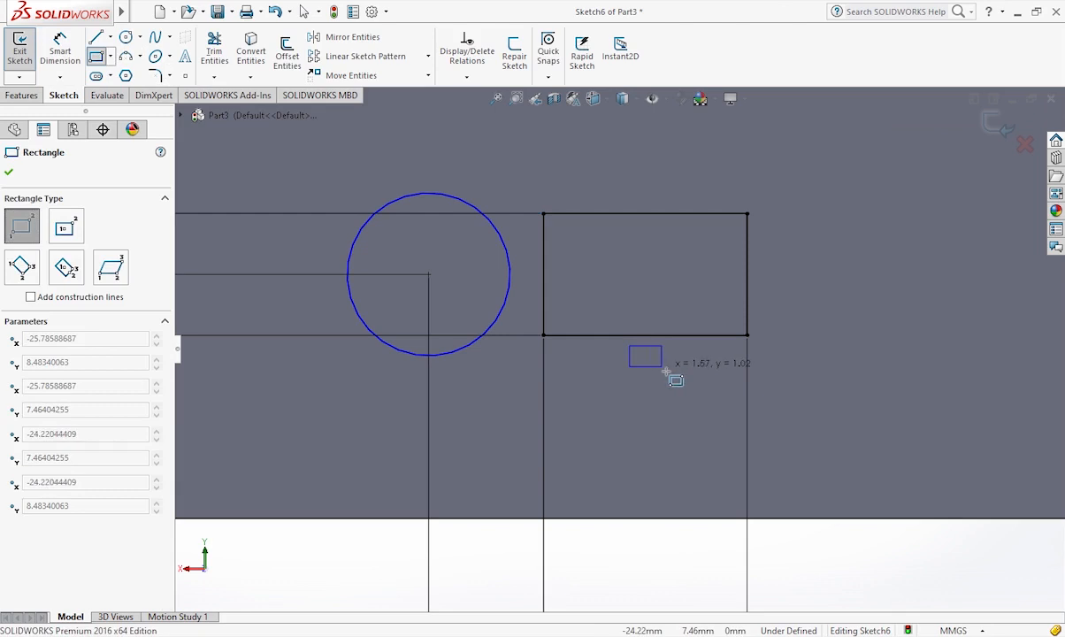
key("Escape")
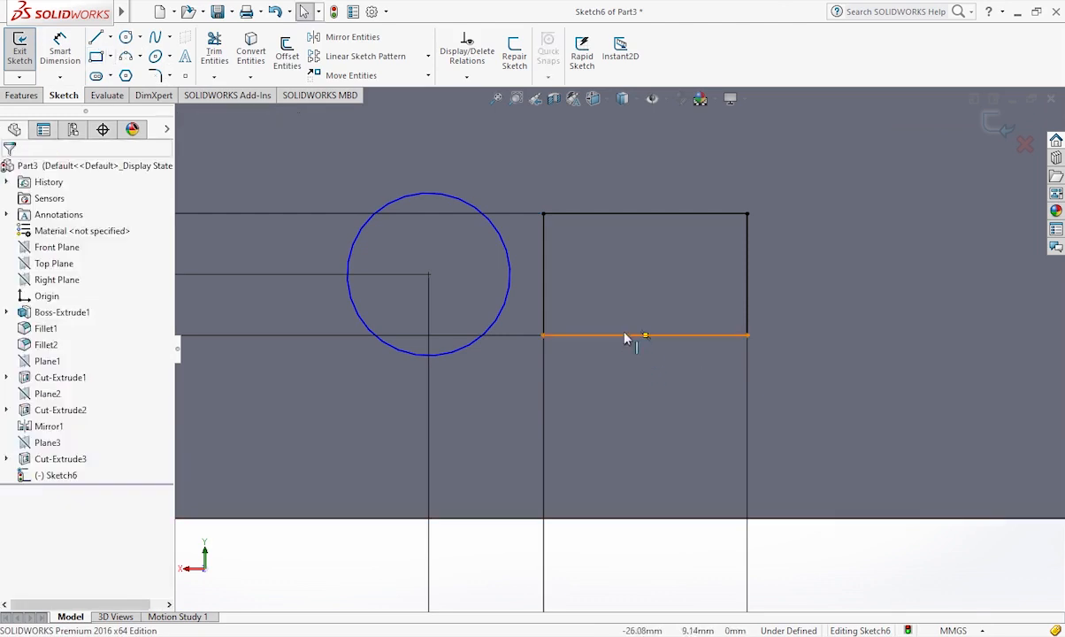
- Sketch a small corner rectangle about 1.1 mm high, hanging from the larger rectangle's lower edge near its circle-side end
left_click(96, 55)
left_click(582, 335)
left_click(615, 357)
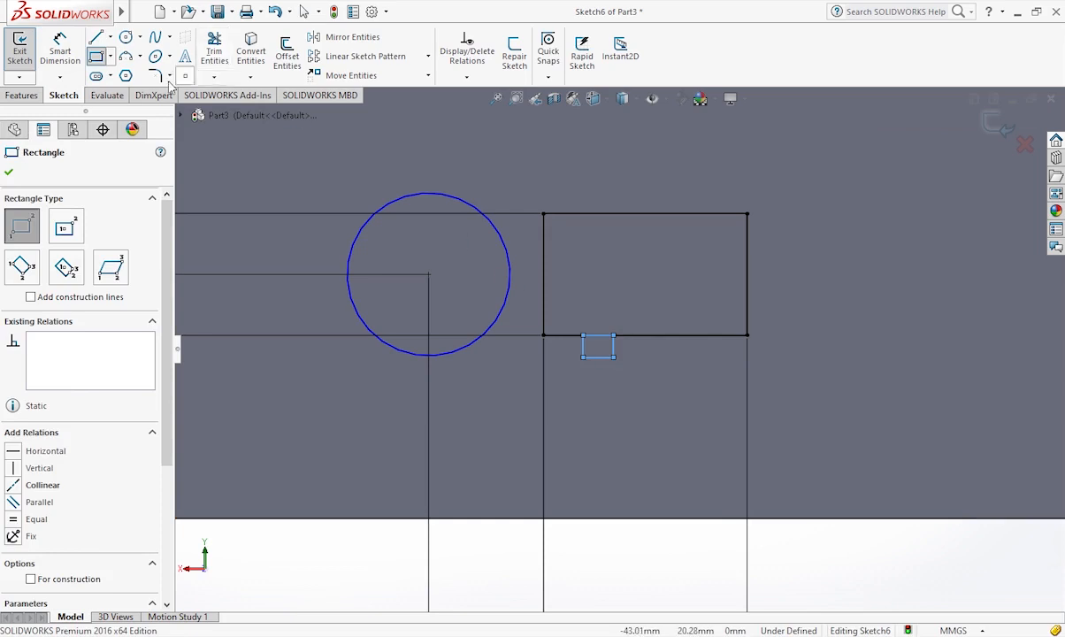
left_click(59, 48)
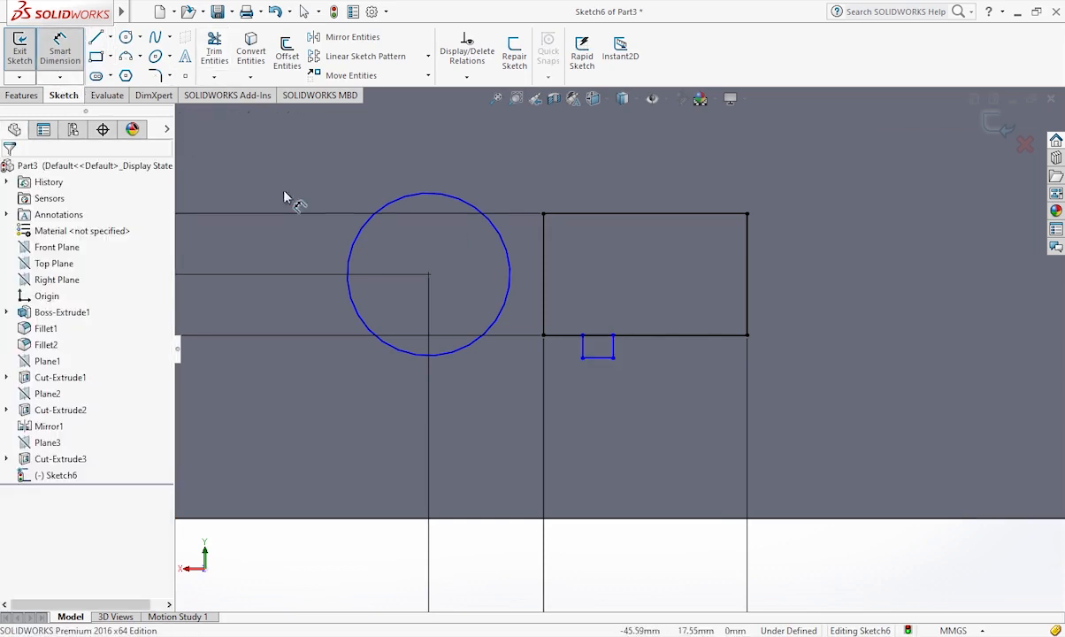
left_click(613, 349)
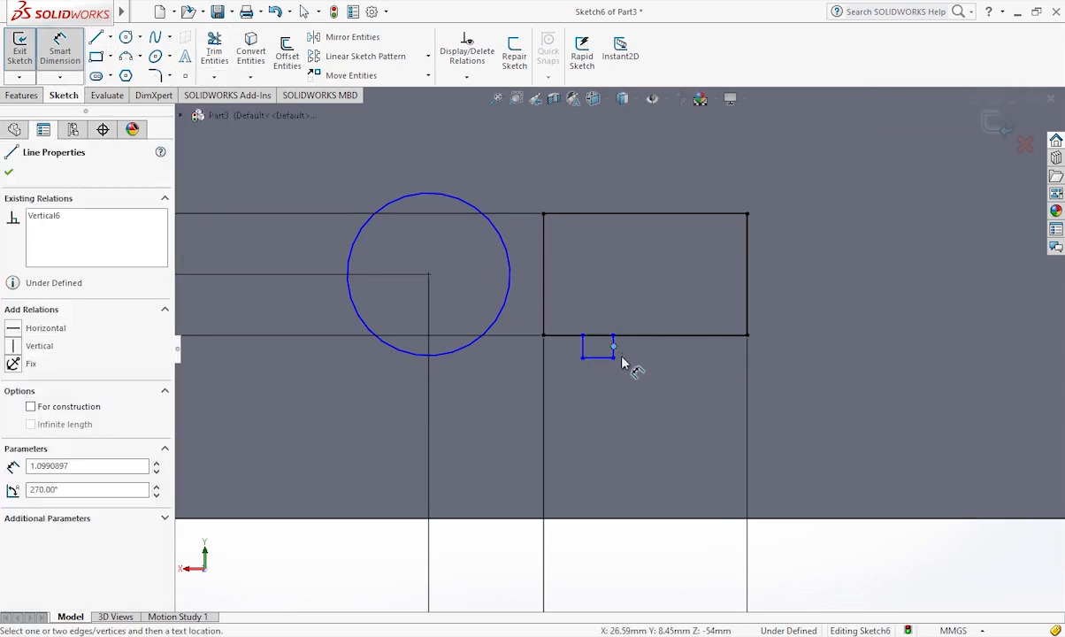
left_click(613, 352)
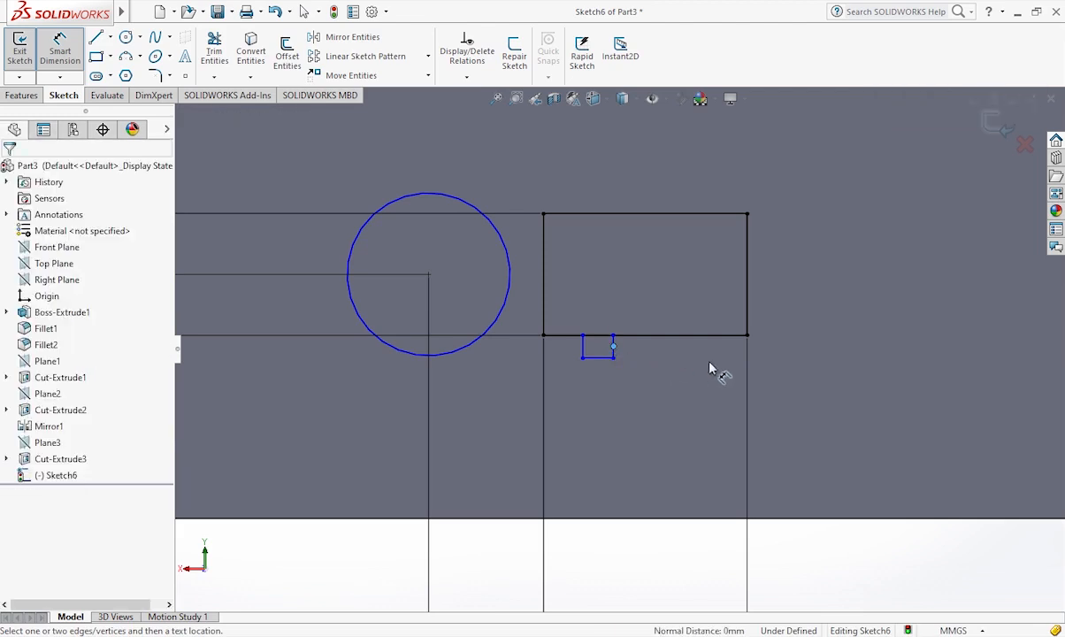
scroll(662, 354, "down", 5)
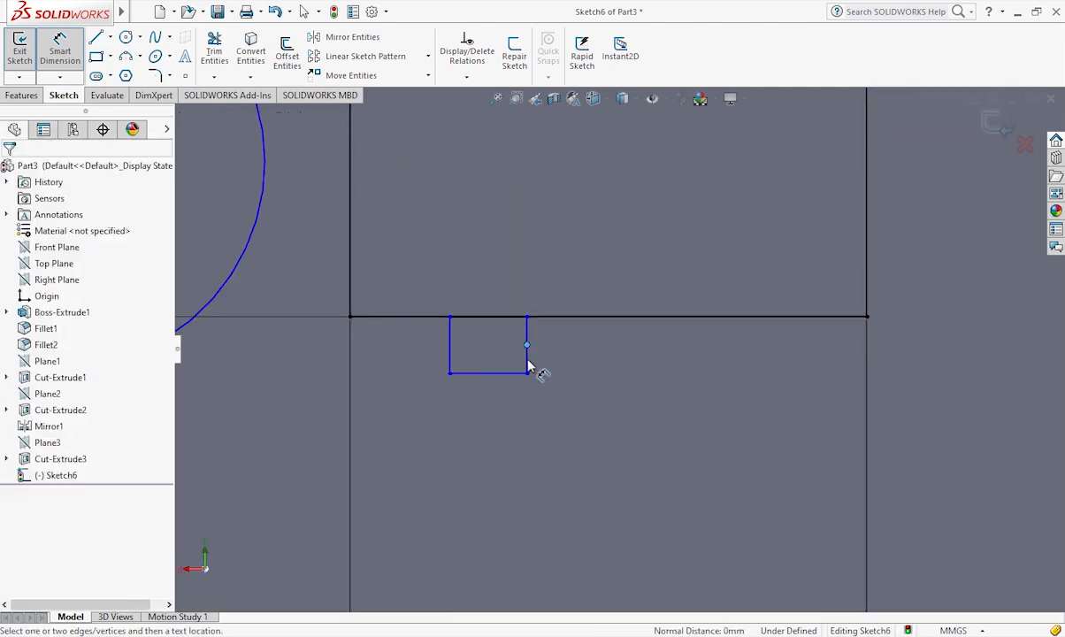
key("Escape")
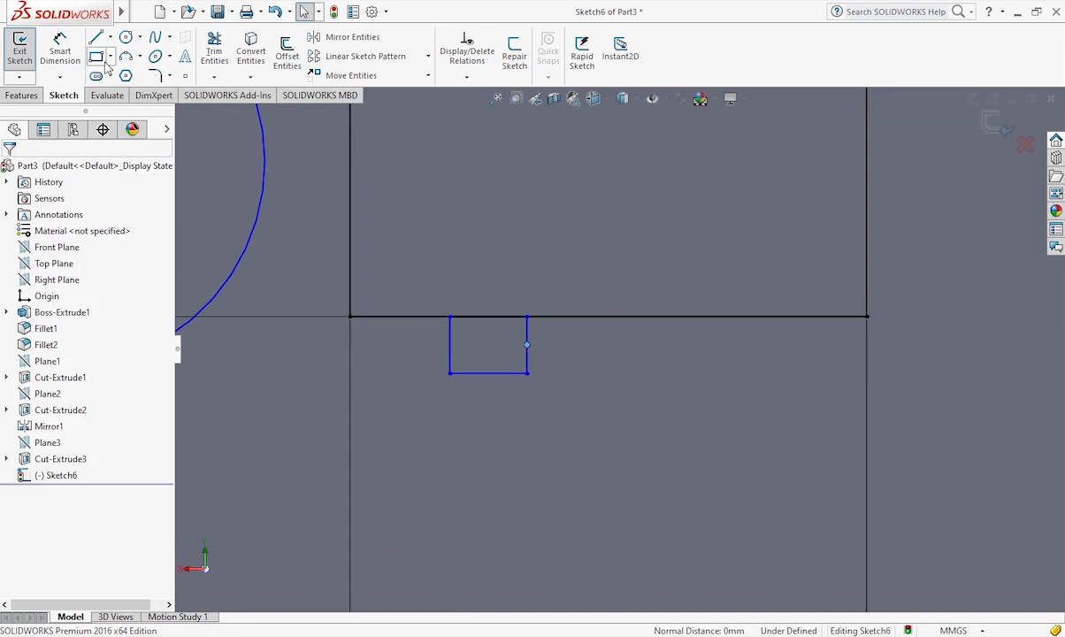
- Dimension the small rectangle's height at 1.5 mm
left_click(61, 52)
left_click(530, 364)
left_click(954, 352)
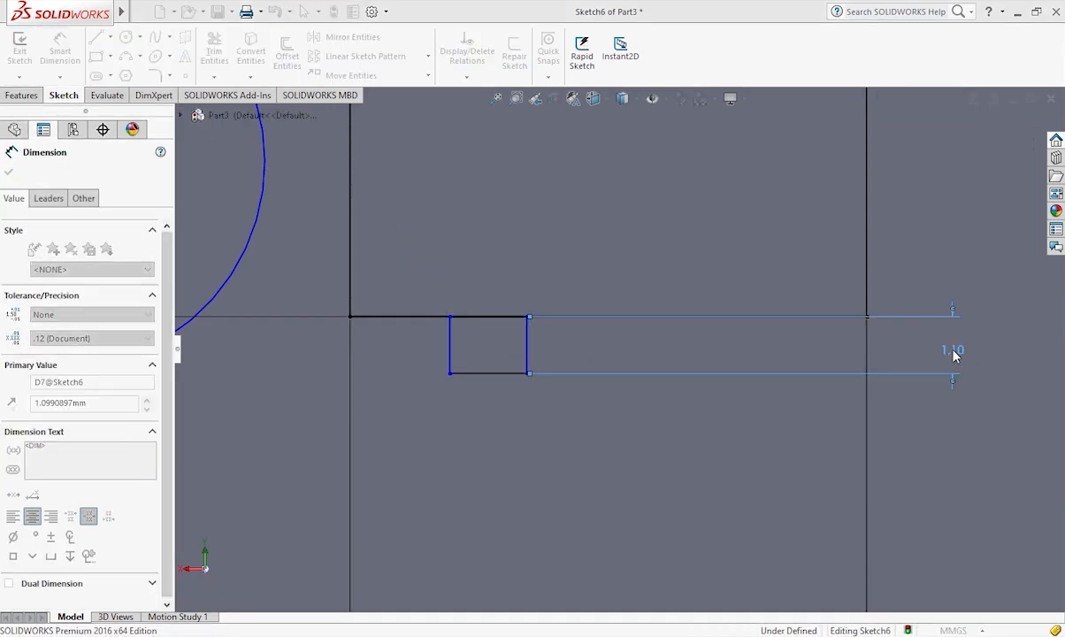
type("1.5")
key("Return")
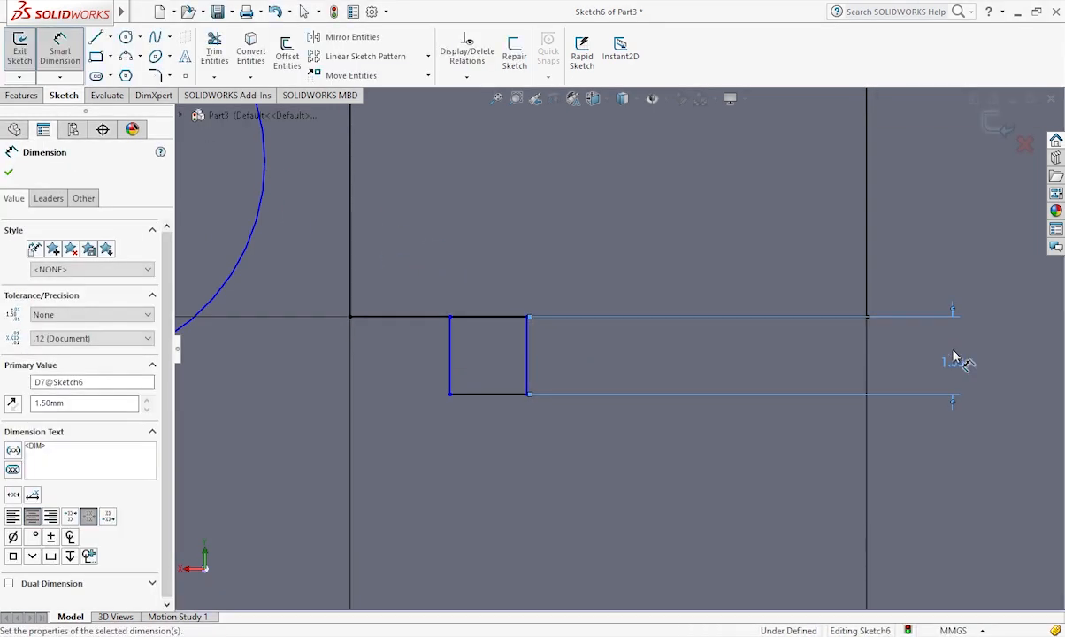
- Dimension the small rectangle's width at 1.5 mm along its lower edge
left_click(512, 396)
left_click(492, 474)
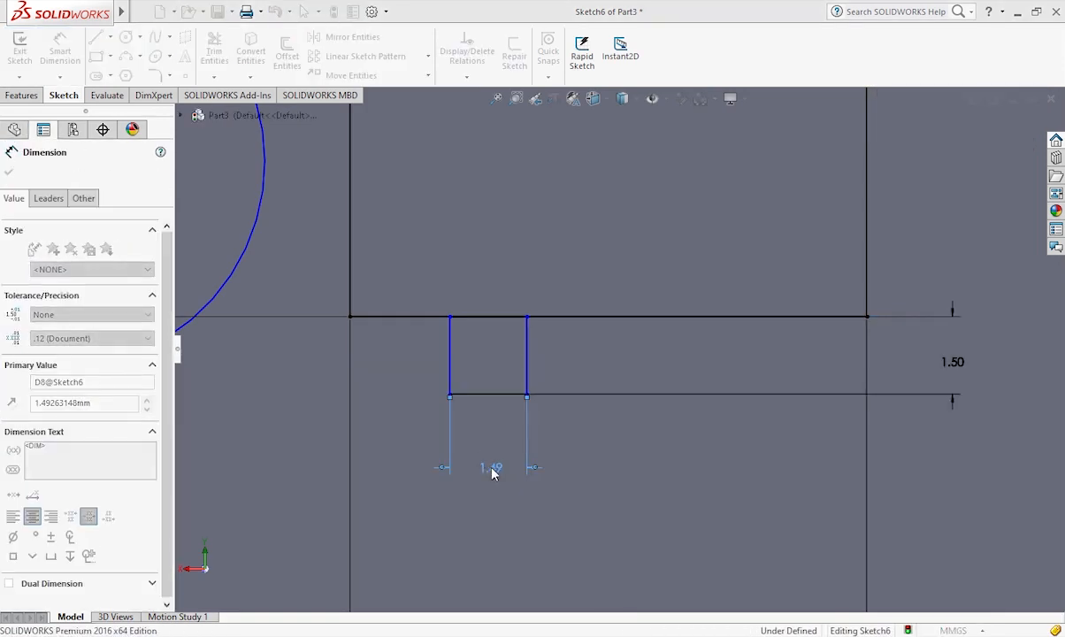
type("1.5")
key("Return")
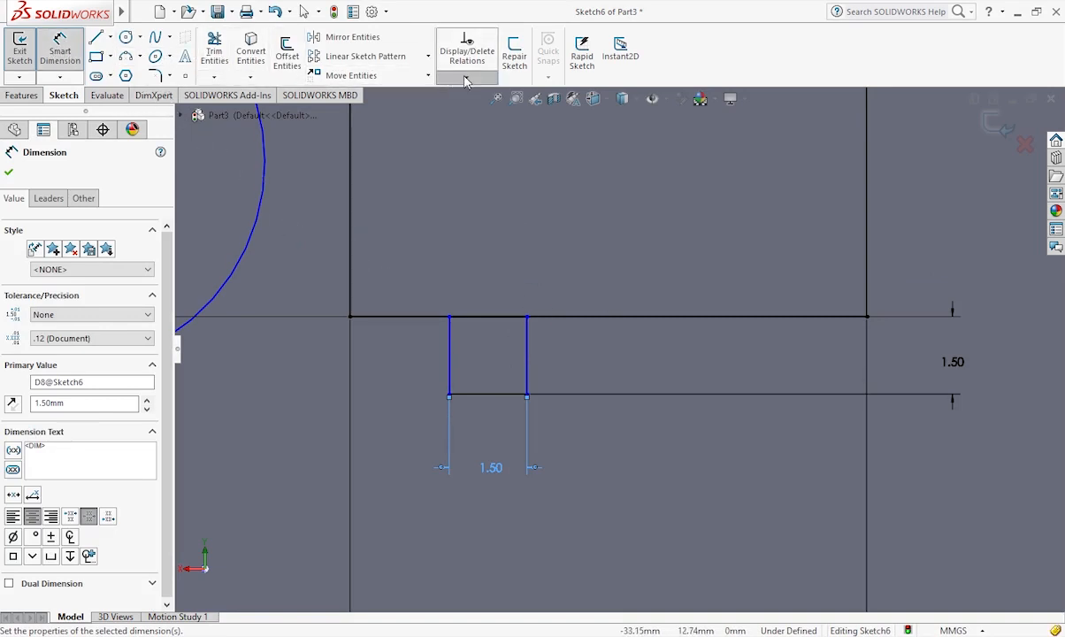
- Add a vertical relation between the midpoints of the small rectangle's lower edge and the larger rectangle's upper edge
left_click(519, 121)
left_click(489, 393)
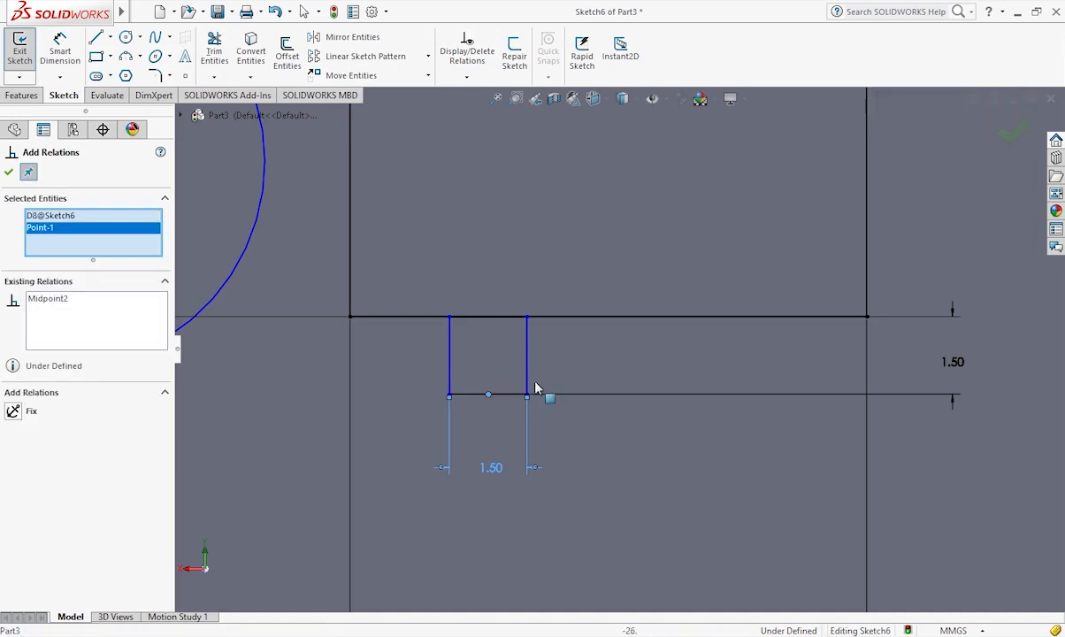
scroll(647, 326, "up", 4)
scroll(647, 325, "up", 1)
left_click(615, 212)
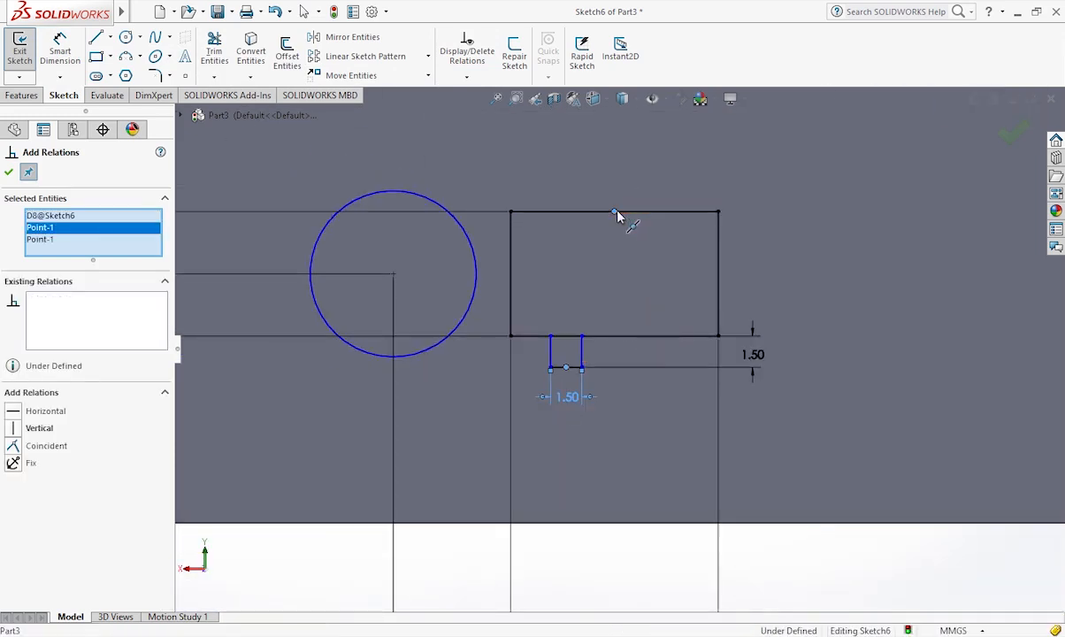
left_click(14, 428)
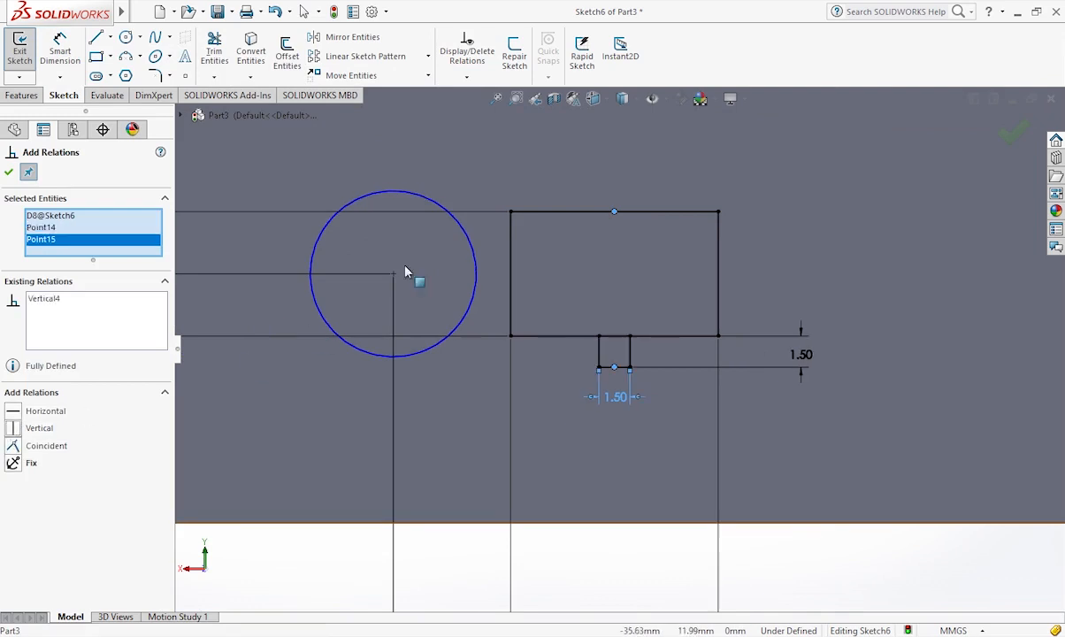
- Trim away the shared edge between the larger rectangle and the small rectangle to form one notched outline
scroll(562, 217, "down", 1)
left_click(214, 49)
left_click_drag(627, 294, 625, 378)
scroll(636, 305, "up", 5)
scroll(655, 289, "down", 1)
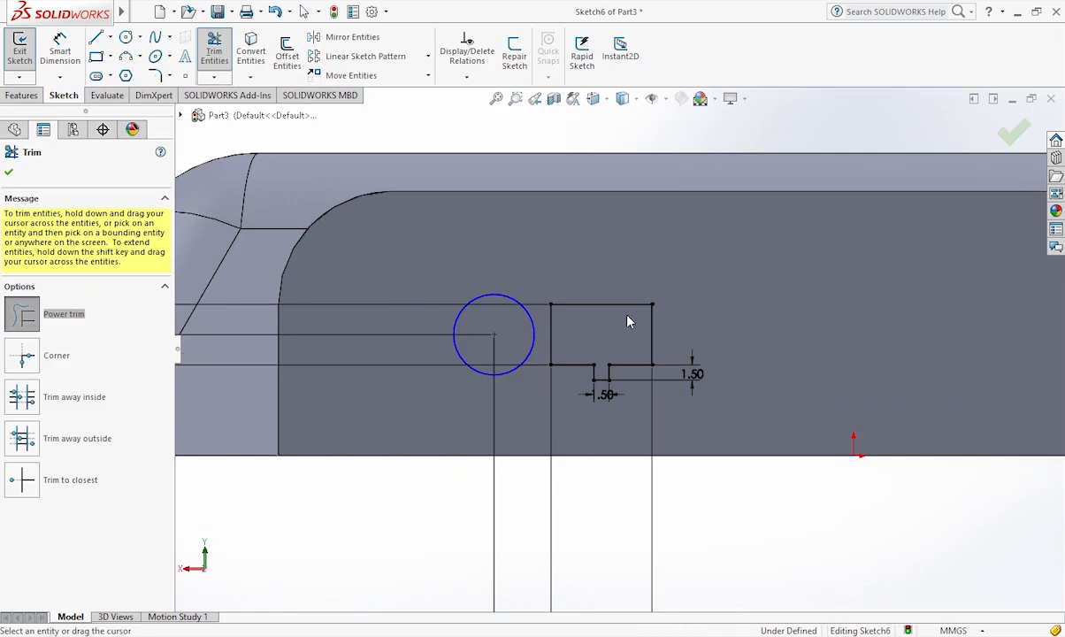
left_click(9, 173)
- Add a Fix relation to the circle and delete its 49.34 mm horizontal and 12 mm vertical position dimensions
left_click(499, 298)
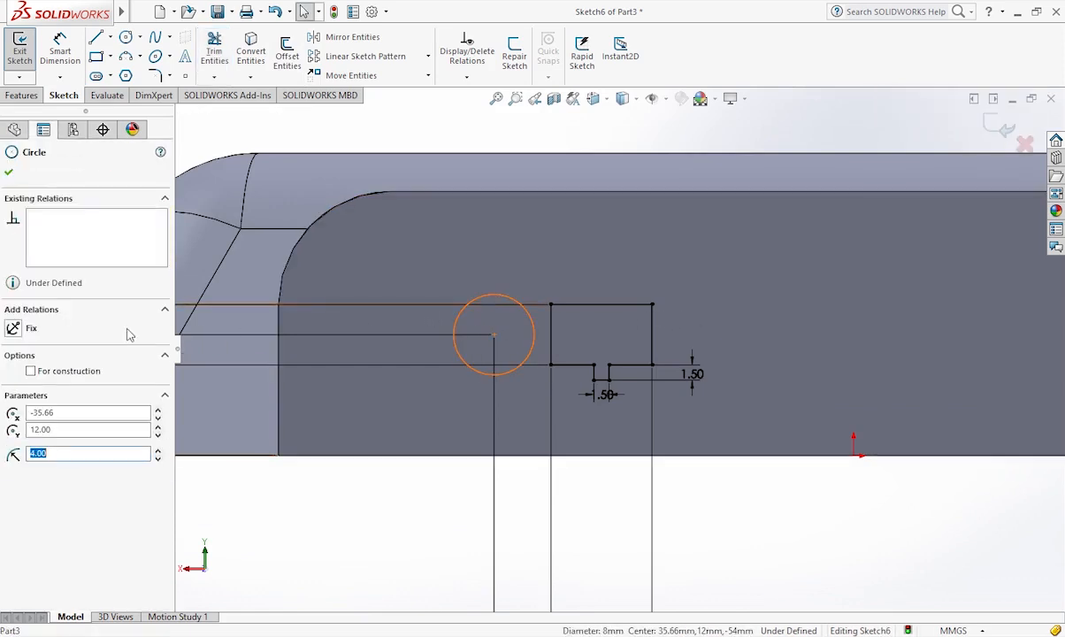
left_click(13, 328)
scroll(431, 359, "up", 4)
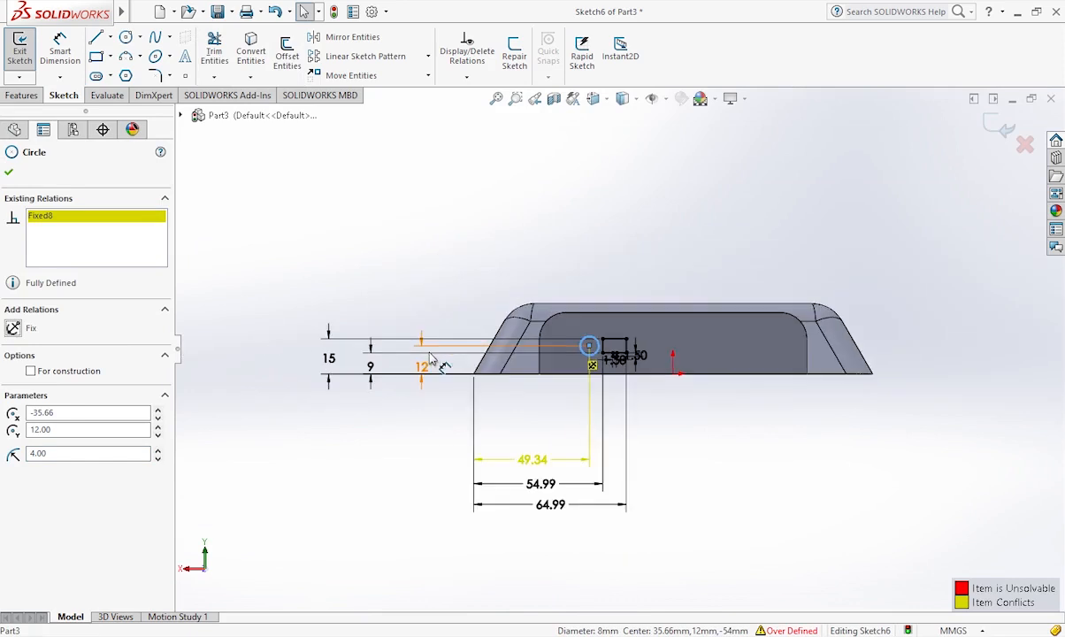
left_click(534, 459)
key("Delete")
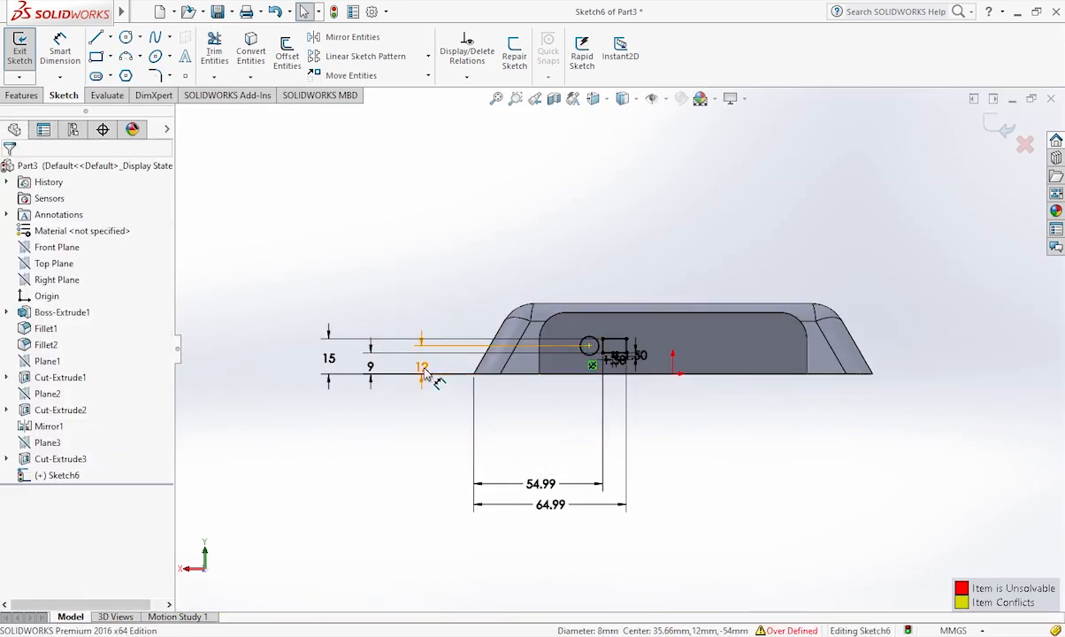
left_click(425, 371)
key("Delete")
scroll(670, 335, "up", 5)
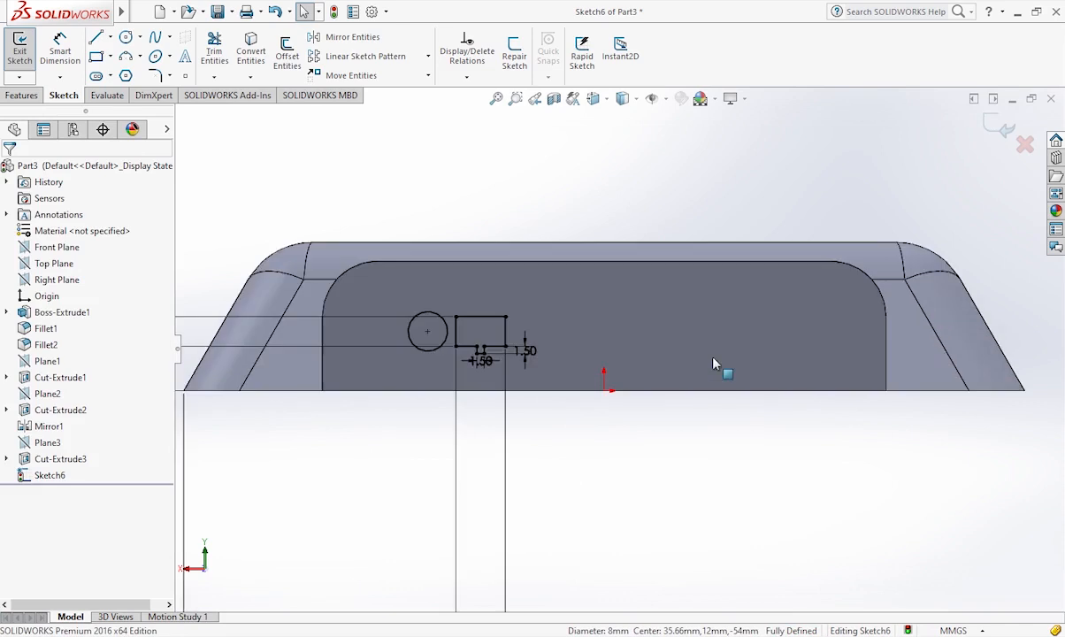
- Create a linear sketch pattern of the notched rectangle outline along the X-axis with 5 instances spaced 12 mm apart
scroll(584, 610, "down", 2)
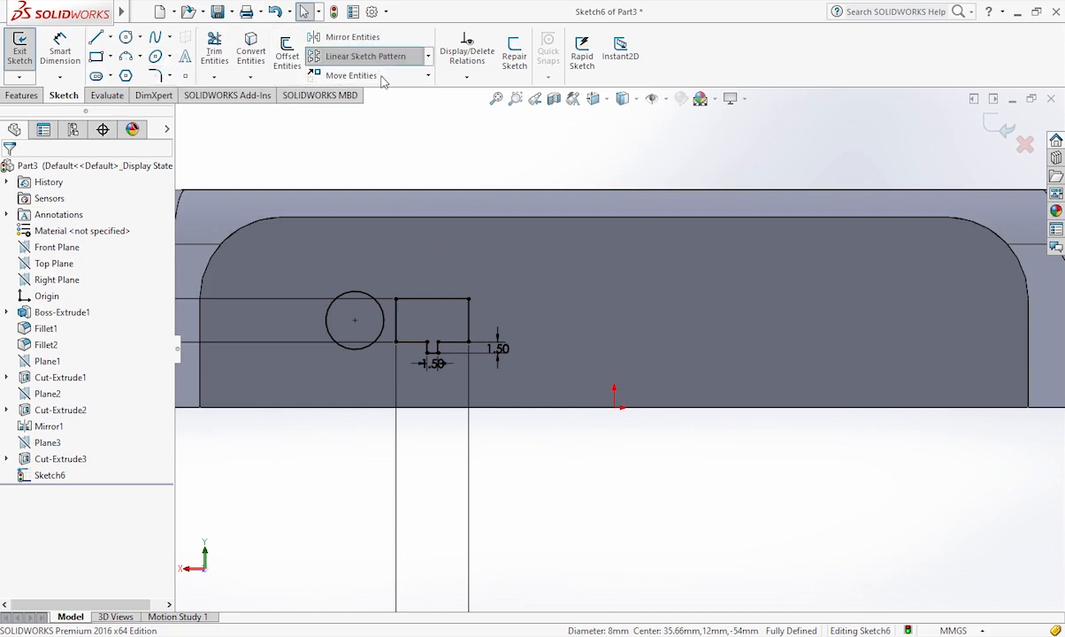
left_click(361, 56)
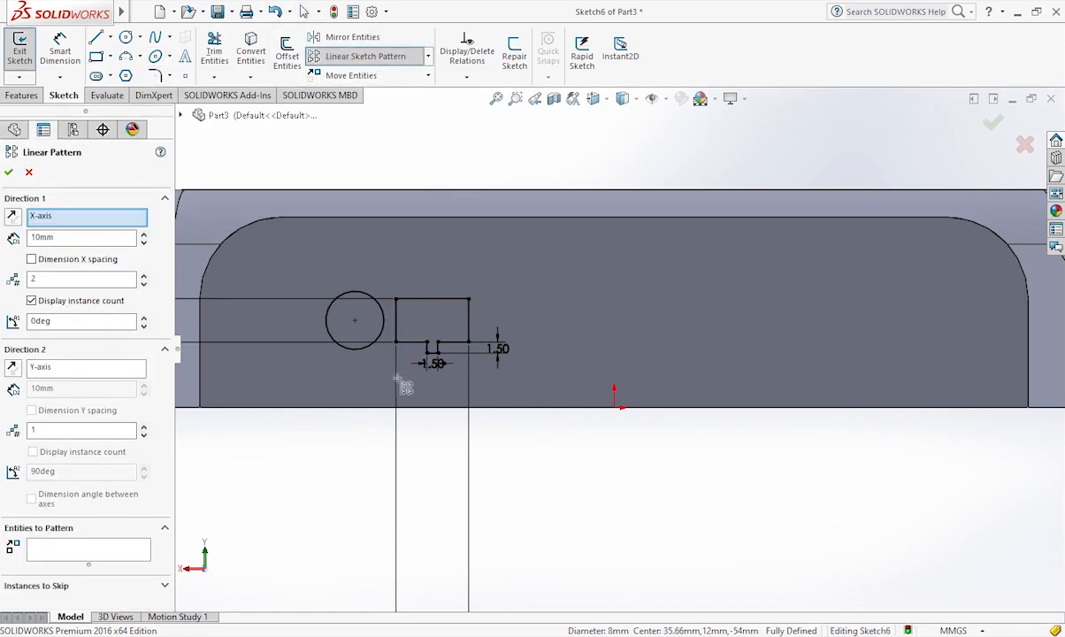
left_click(140, 547)
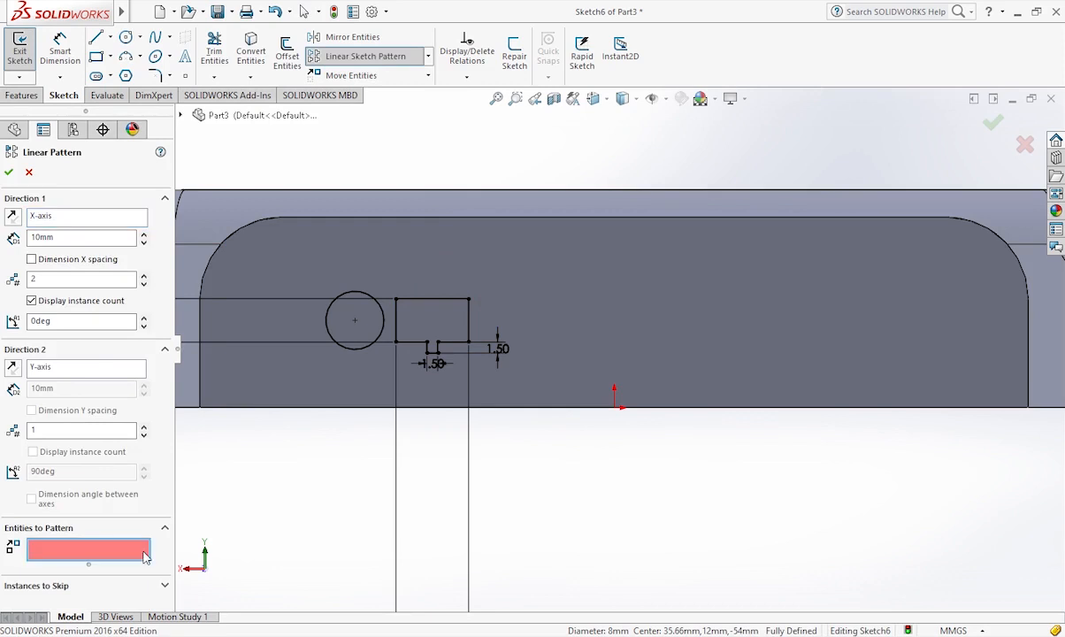
scroll(411, 312, "down", 5)
left_click(373, 323)
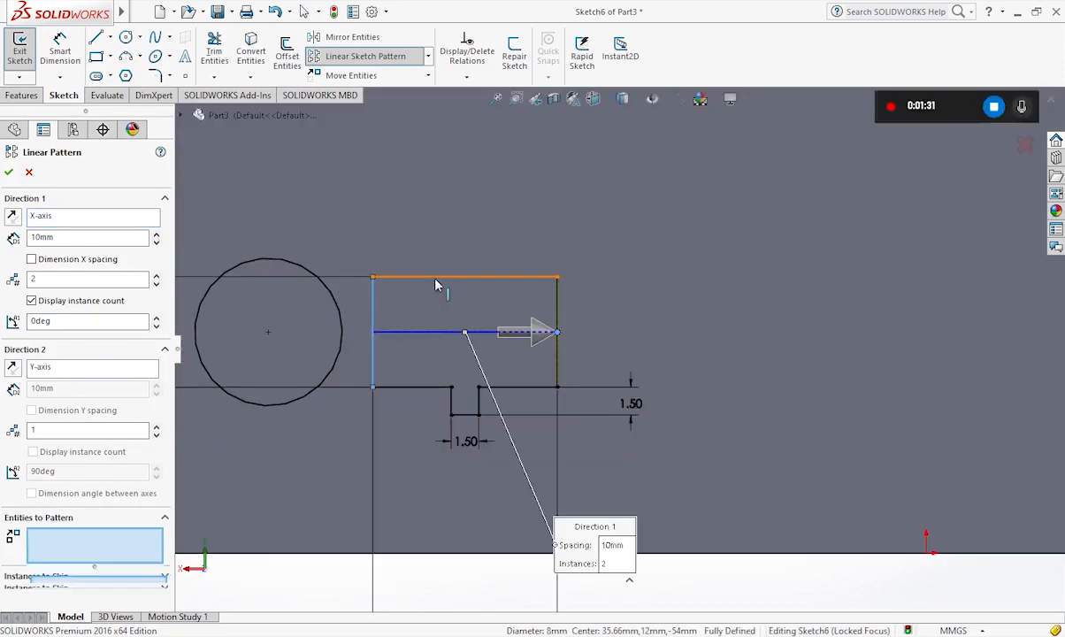
left_click(446, 277)
left_click(557, 362)
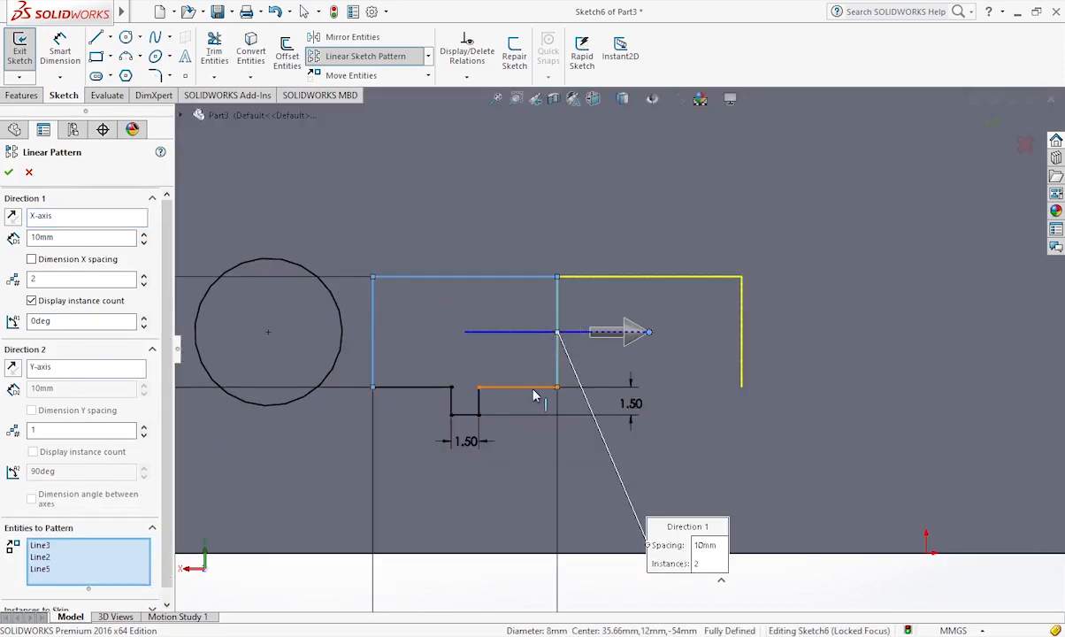
left_click(509, 386)
left_click(478, 403)
left_click(467, 416)
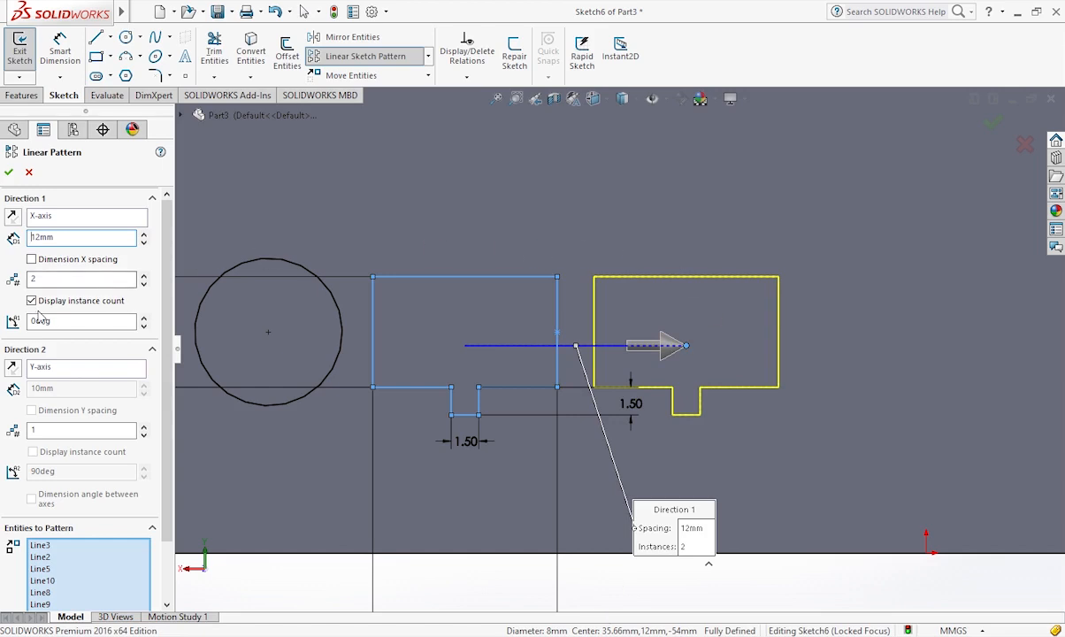
type("5")
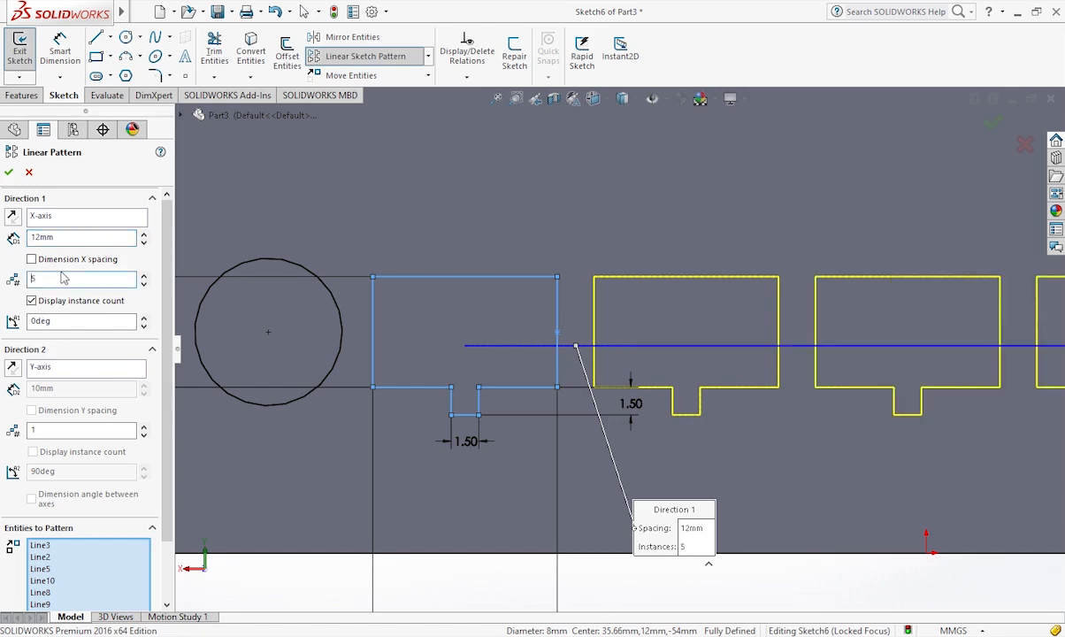
scroll(549, 358, "up", 5)
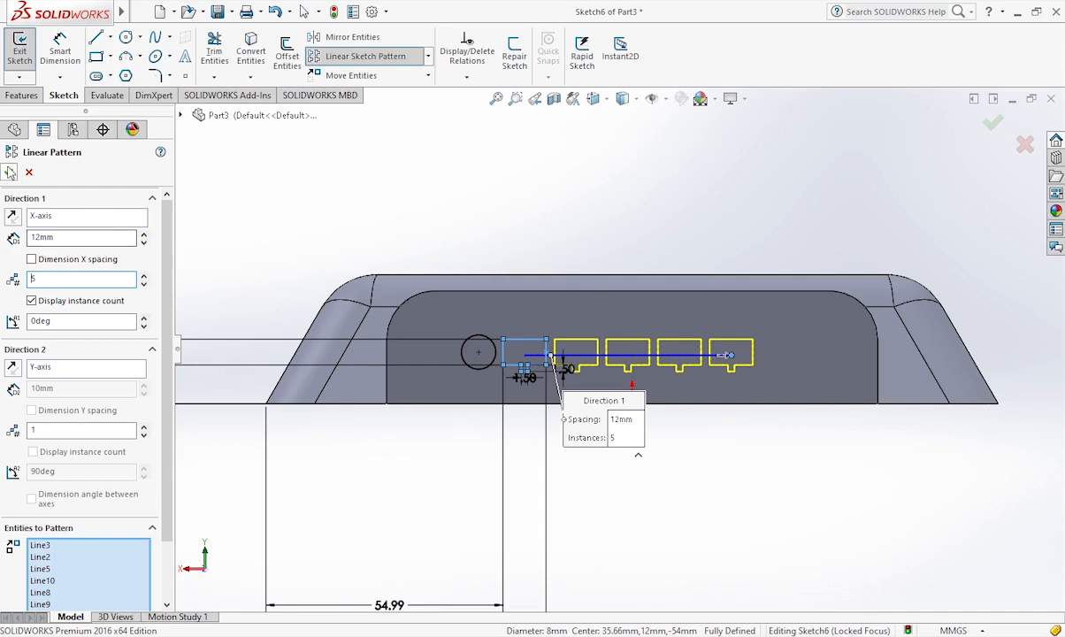
key("Return")
scroll(580, 363, "down", 5)
mouse_move(466, 278)
left_mouse_down()
mouse_move(751, 494)
mouse_move(963, 479)
mouse_move(963, 492)
left_mouse_up()
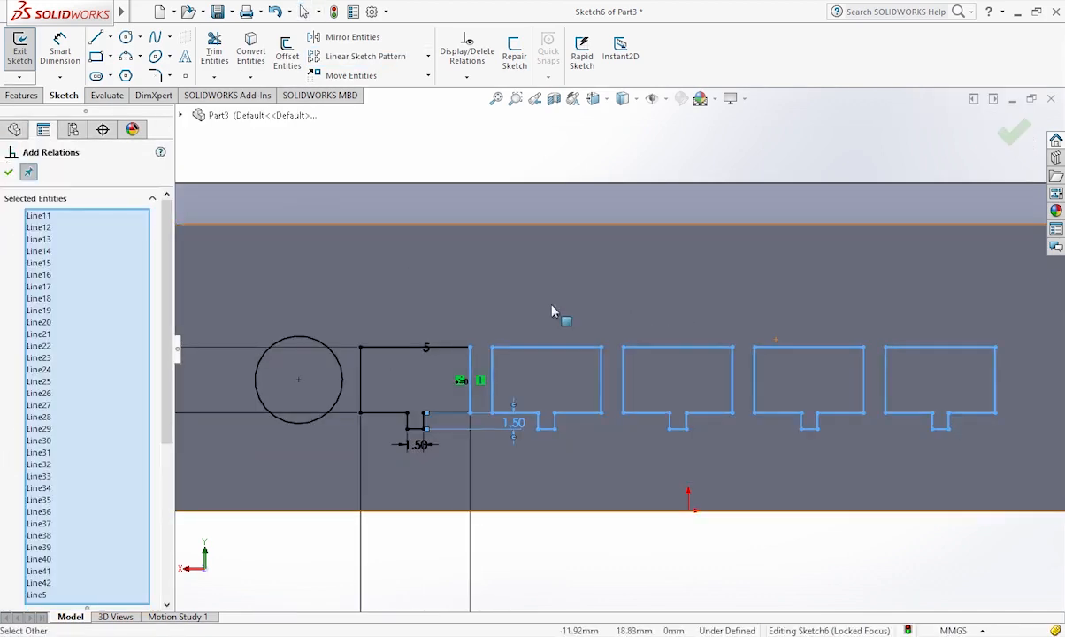
left_click(487, 297)
left_click(1021, 308)
left_click_drag(1019, 305, 484, 483)
left_click(492, 474)
left_click(513, 442)
left_click(487, 318)
left_click(476, 350)
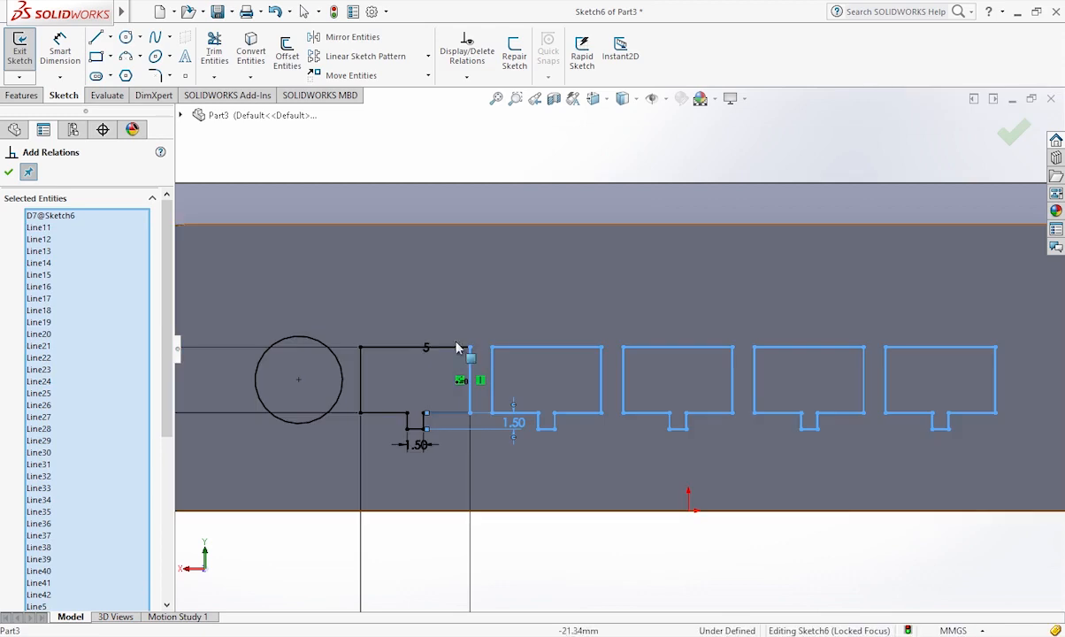
right_click(90, 220)
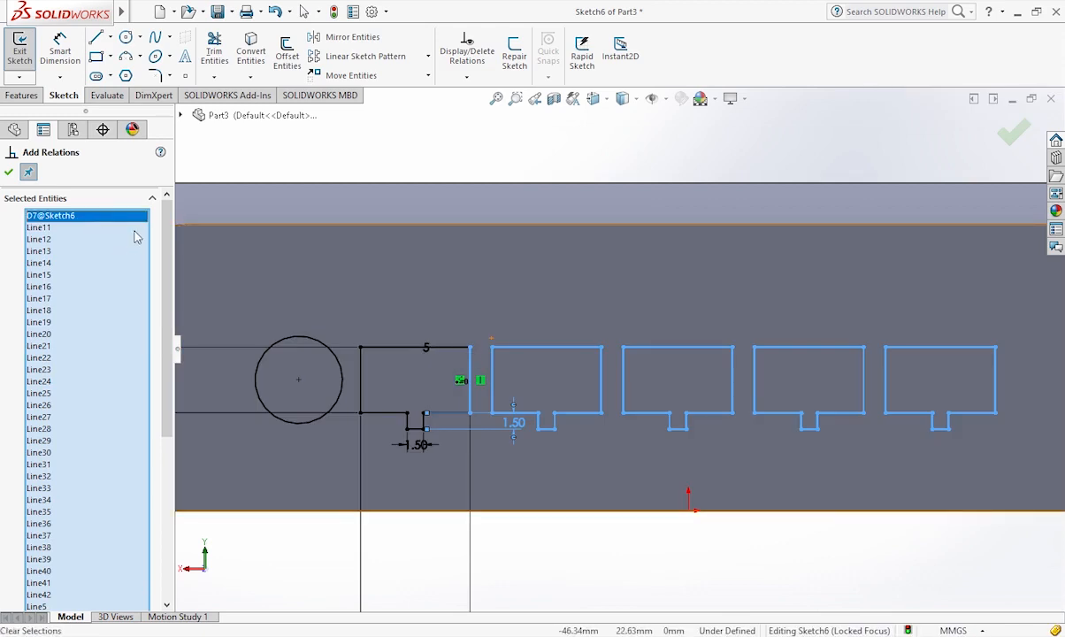
left_click(133, 232)
- Add a Fix relation to all lines of the four patterned outlines, excluding the pocket face from the selection
left_click_drag(480, 294, 1026, 471)
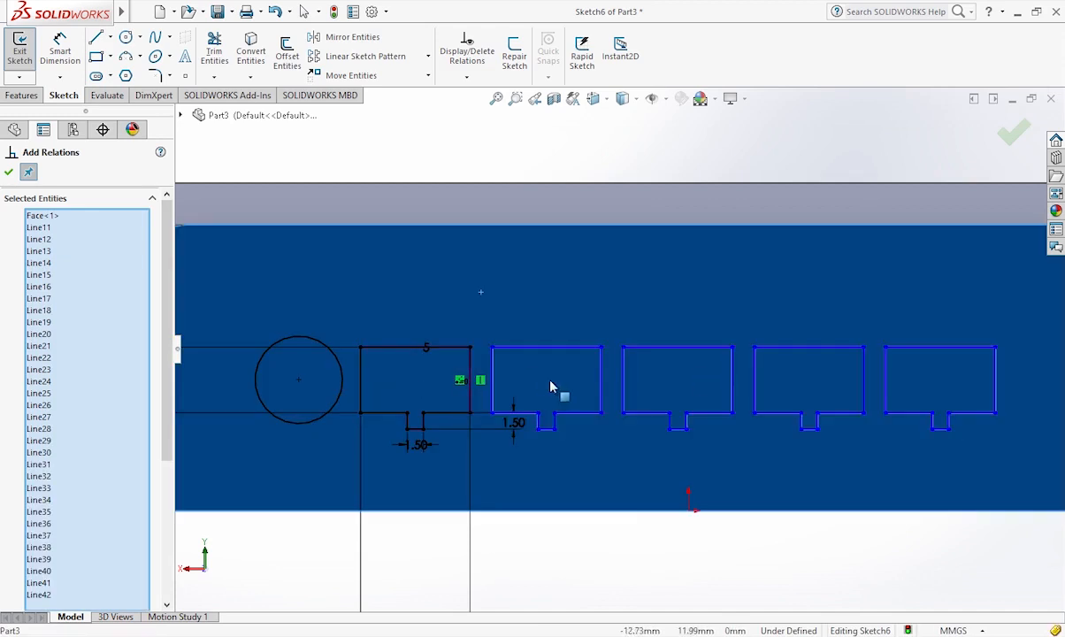
left_click(50, 215)
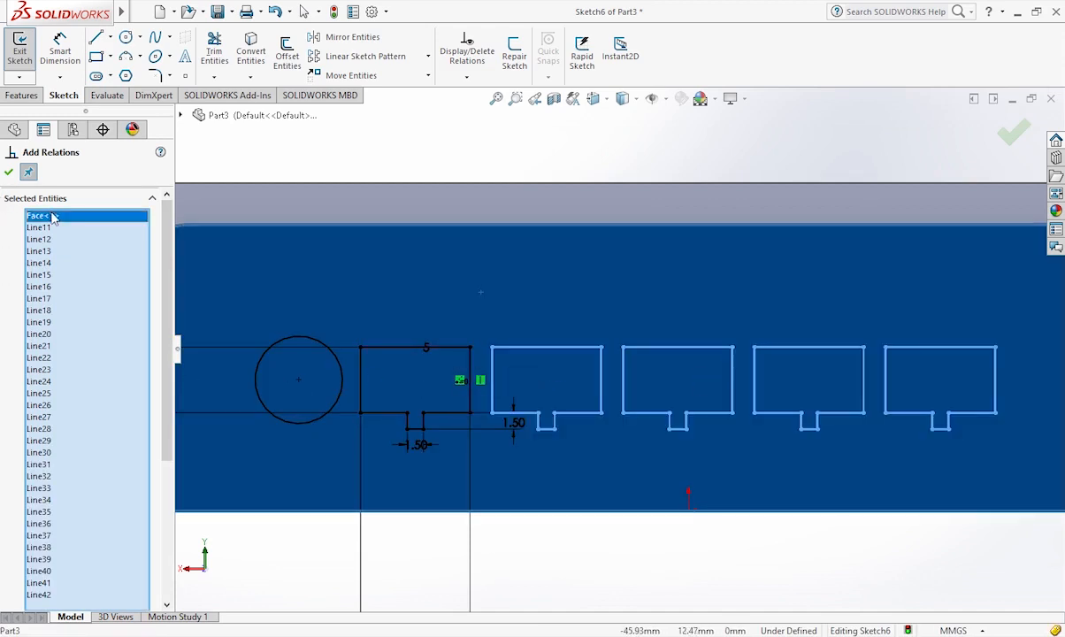
key("Delete")
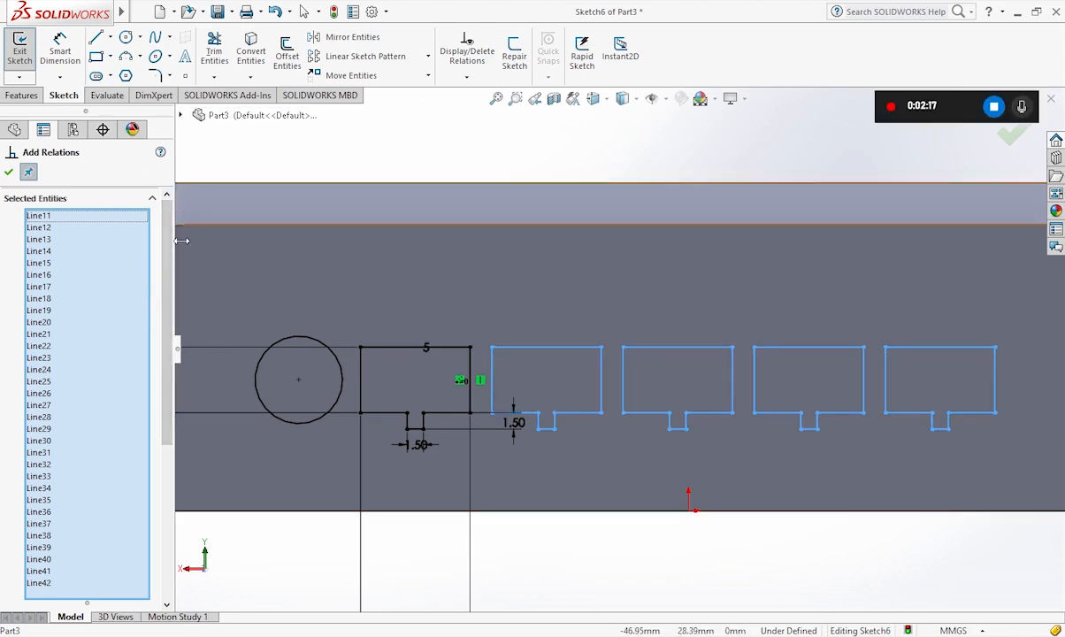
left_click(13, 576)
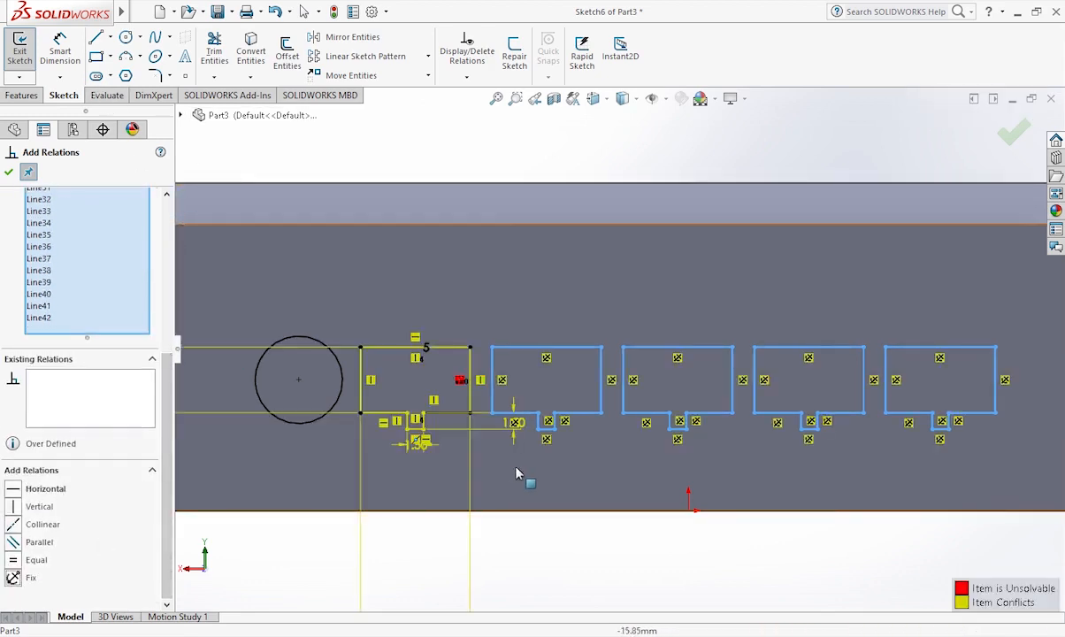
scroll(594, 408, "up", 5)
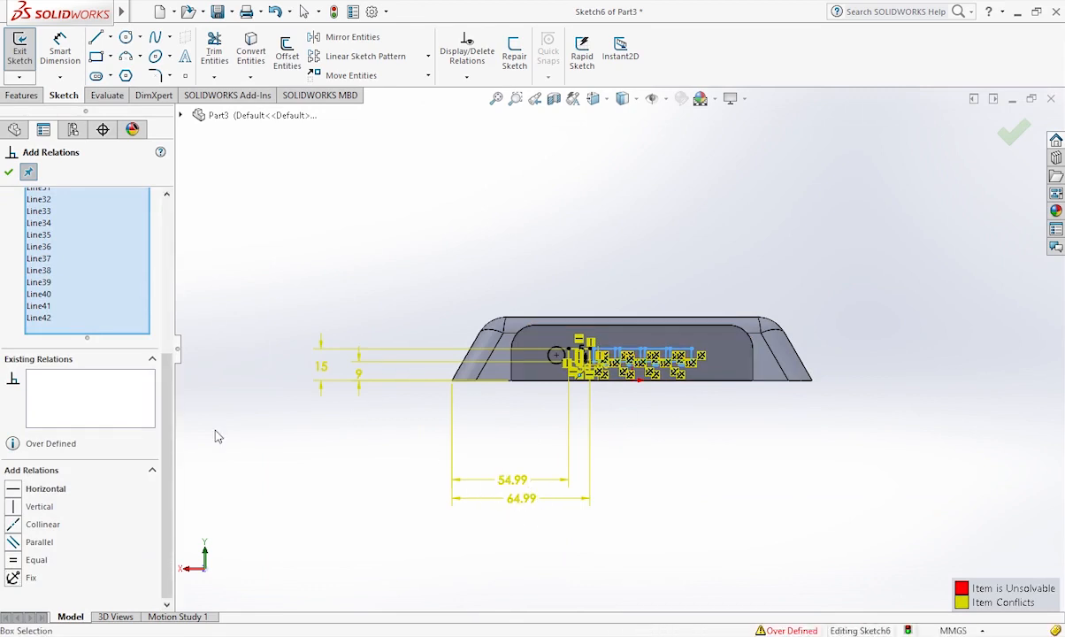
left_click(11, 179)
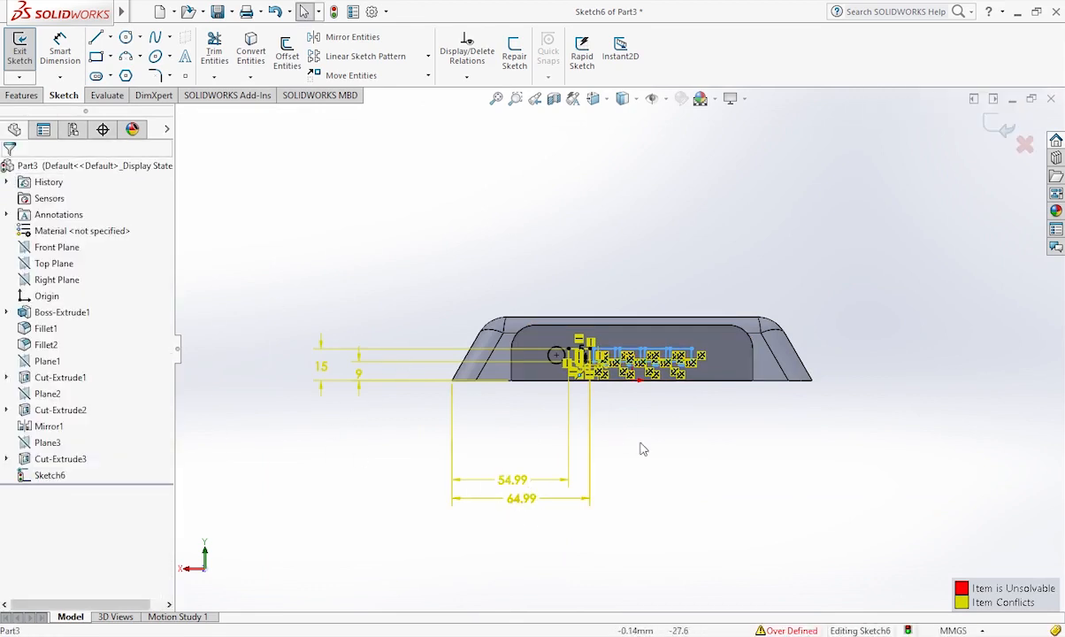
- Delete the first notched outline's position dimensions: 64.99 mm and 54.99 mm horizontal, 9 mm and 15 mm vertical
left_click(554, 501)
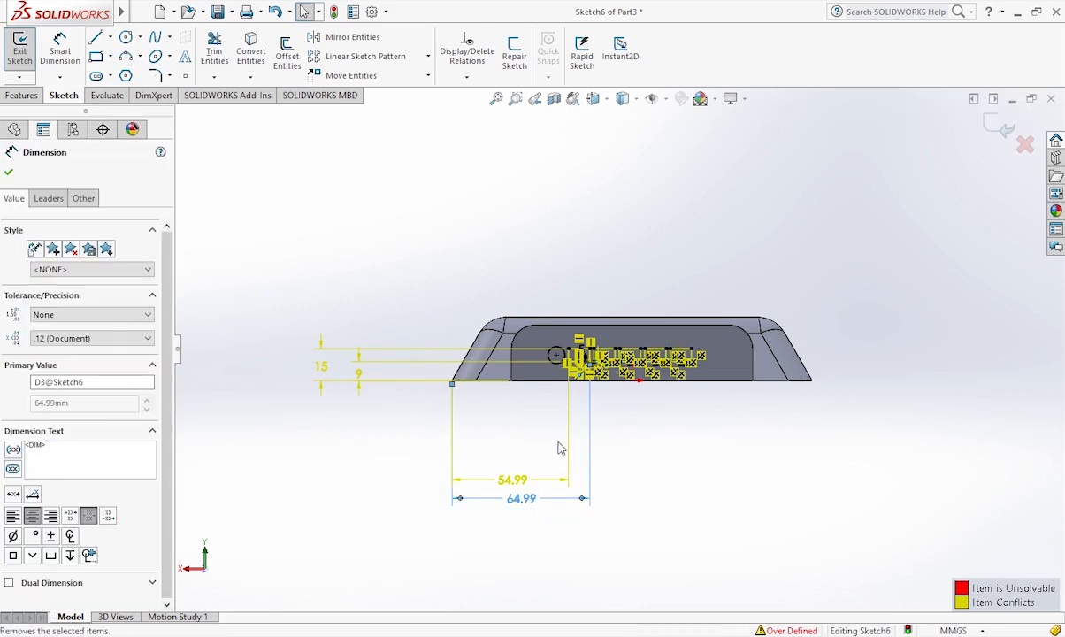
key("Delete")
left_click(526, 487)
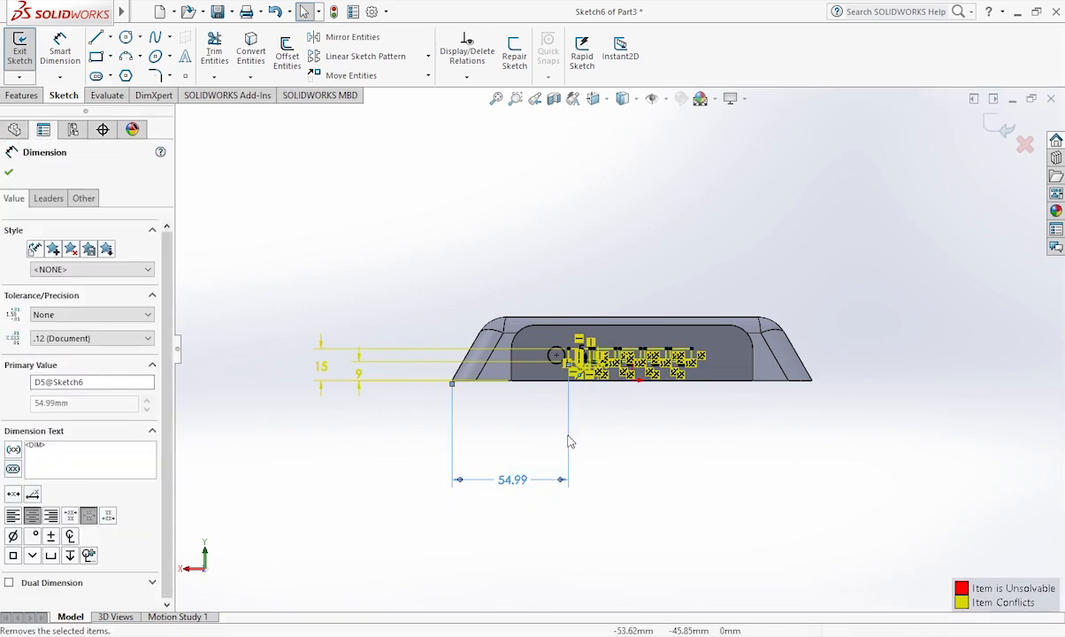
key("Delete")
left_click(401, 383)
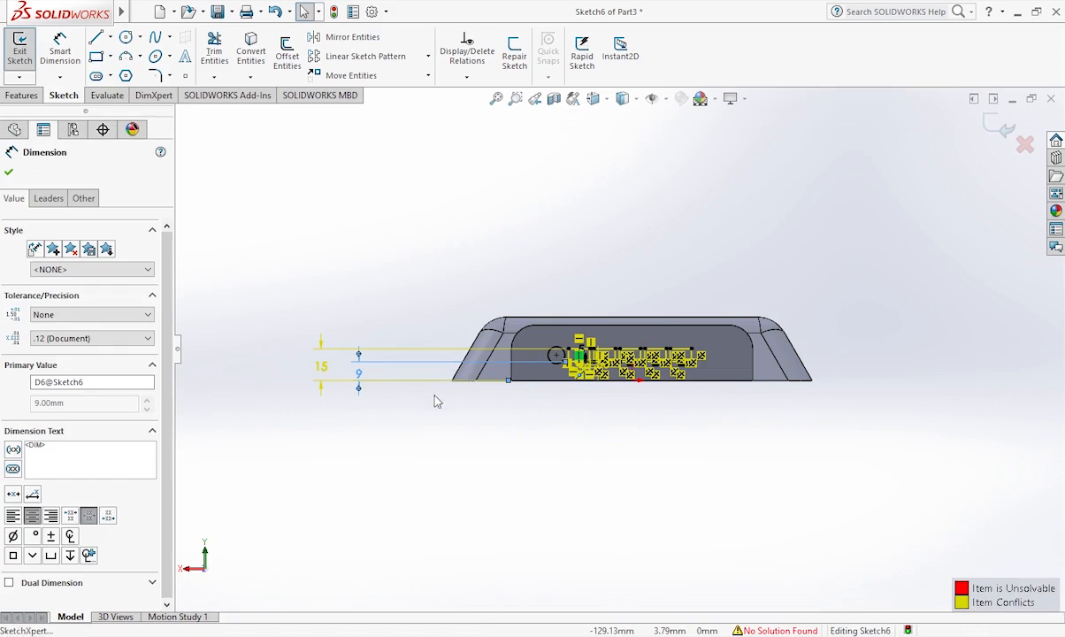
key("Delete")
left_click(322, 372)
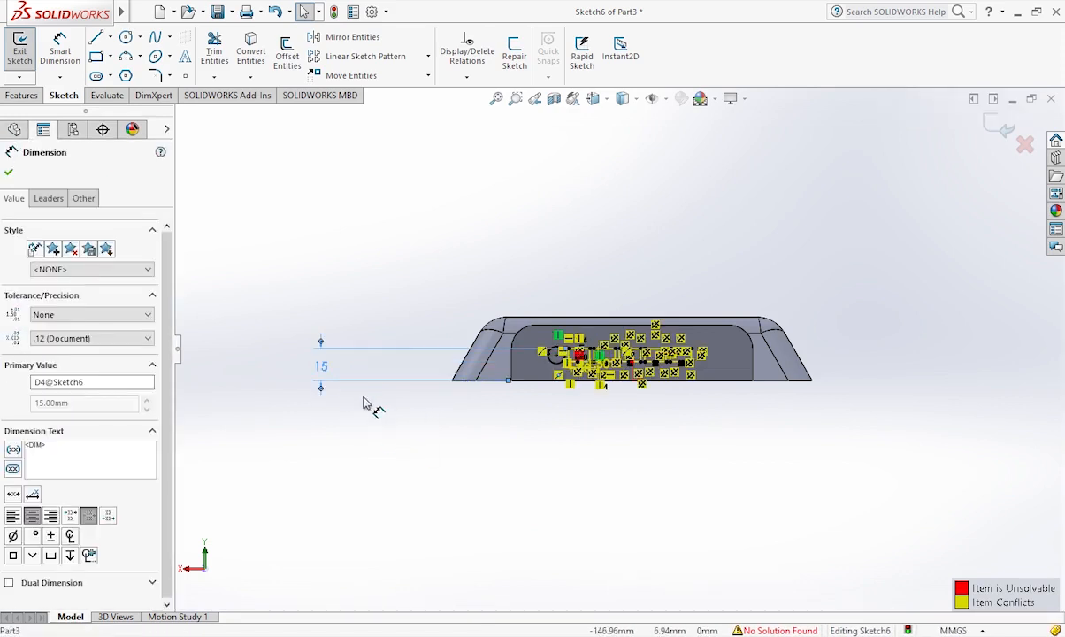
key("Delete")
- Delete the two 1.50 mm dimensions for the height and width of the first outline's notch
scroll(624, 358, "down", 6)
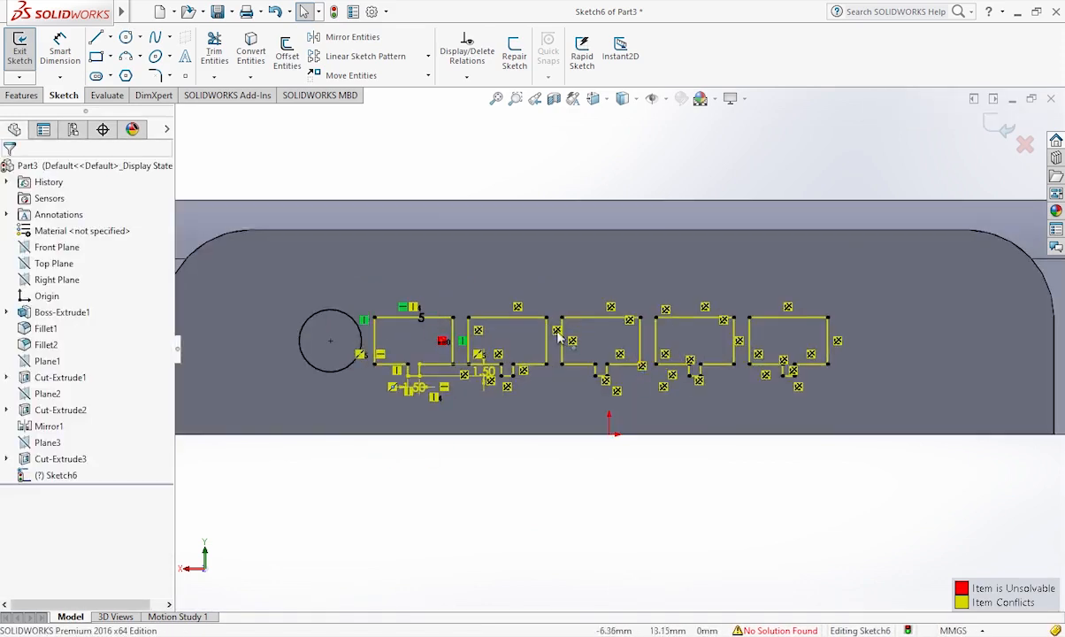
left_click(433, 402)
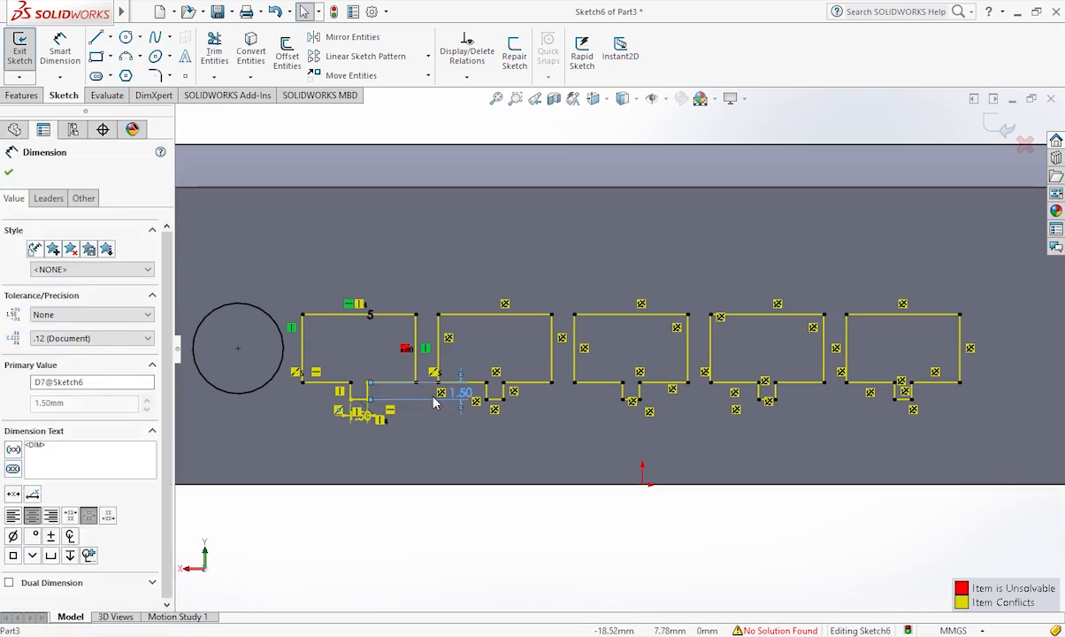
key("Delete")
scroll(372, 421, "down", 2)
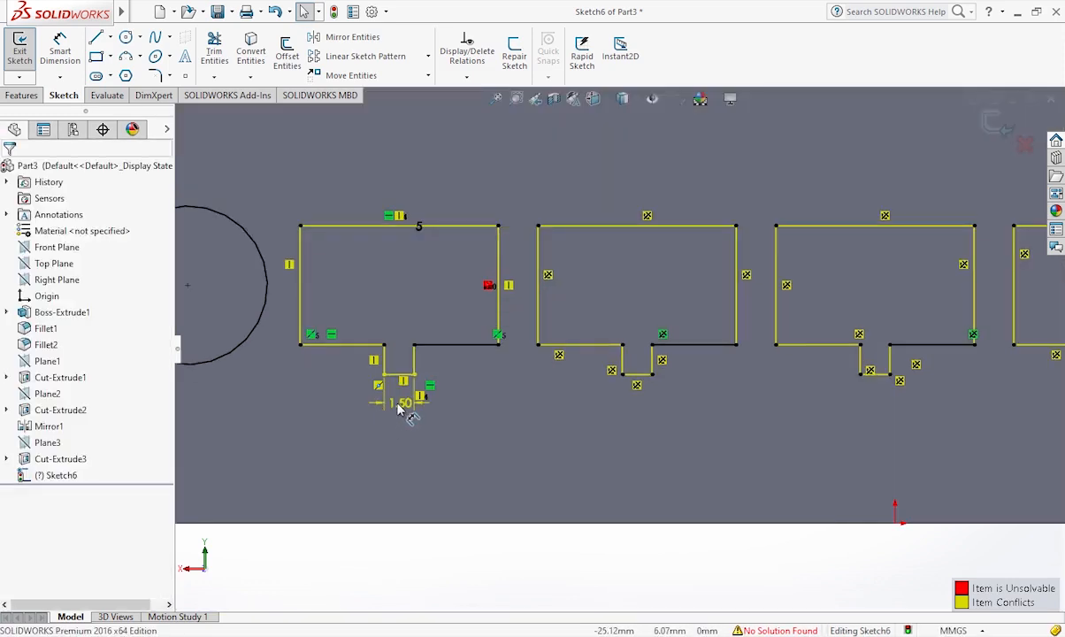
left_click(409, 403)
key("Delete")
scroll(549, 417, "up", 8)
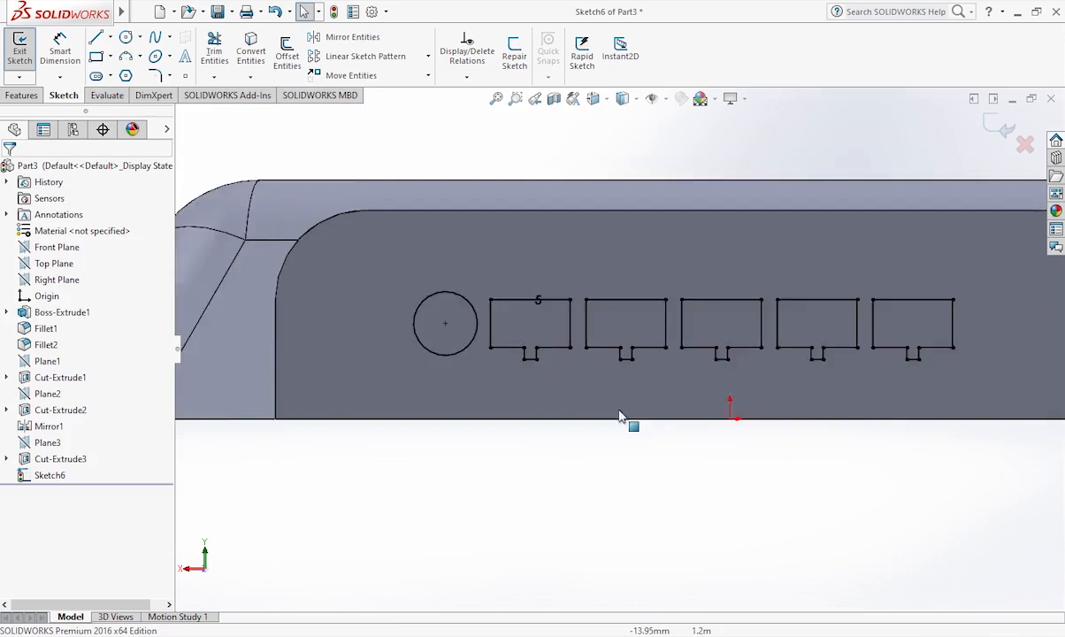
- Sketch a circle with a 3.25 mm radius on the pocket face, to the right of the last notched outline
scroll(810, 356, "down", 3)
scroll(836, 327, "up", 3)
scroll(836, 316, "down", 4)
scroll(778, 345, "up", 3)
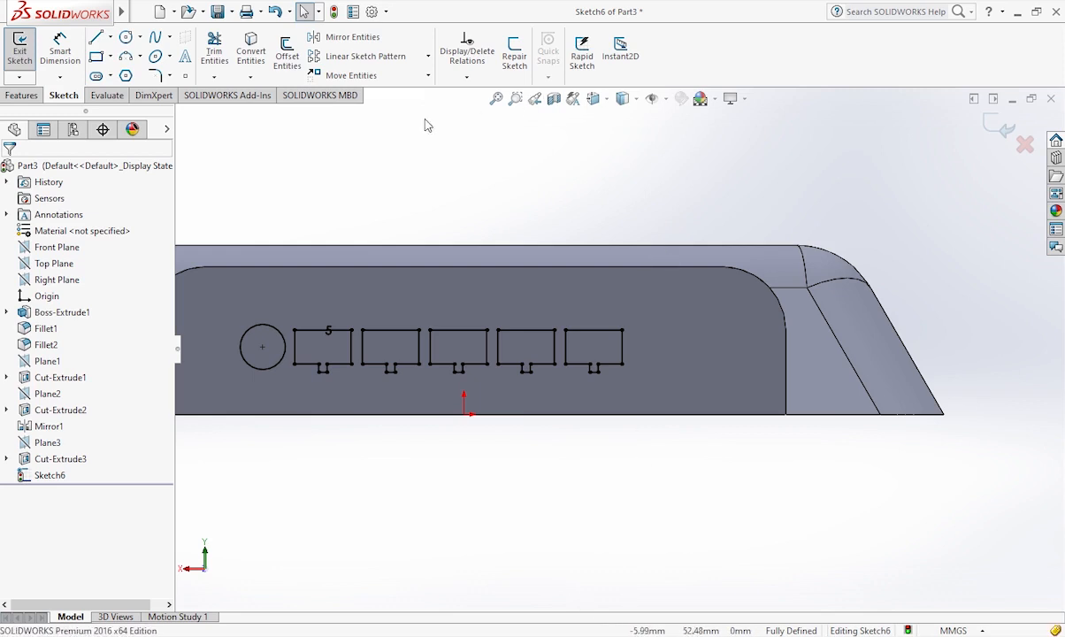
left_click(128, 38)
left_click(664, 337)
left_click(688, 362)
type("3.25")
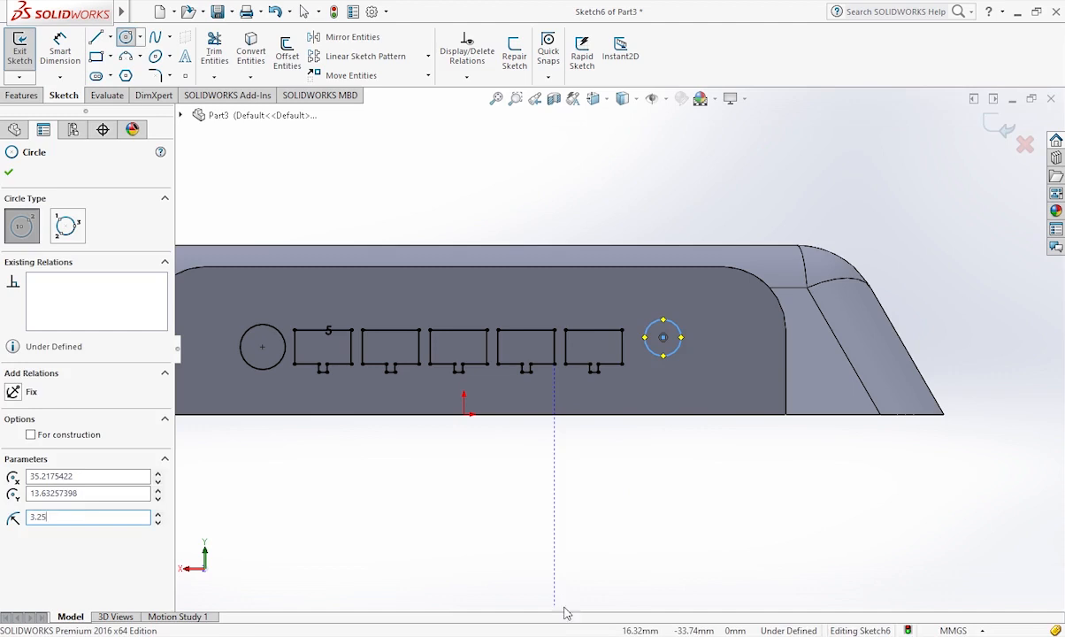
- Add a Horizontal relation between the center of the new circle and the center of the first circle
left_click(490, 103)
left_click(664, 338)
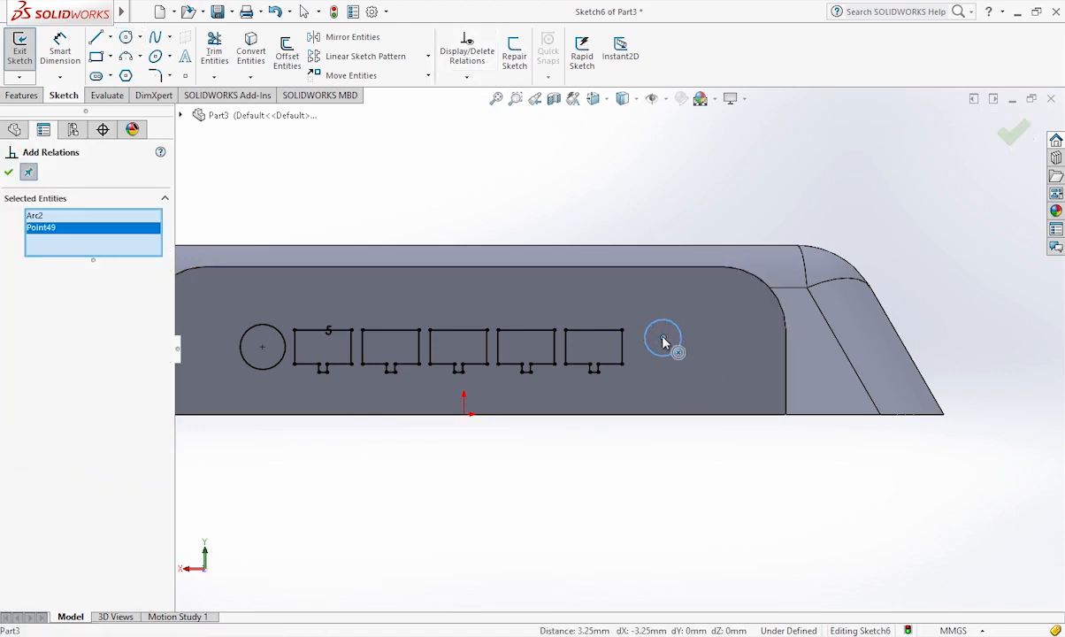
right_click(135, 253)
left_click(169, 281)
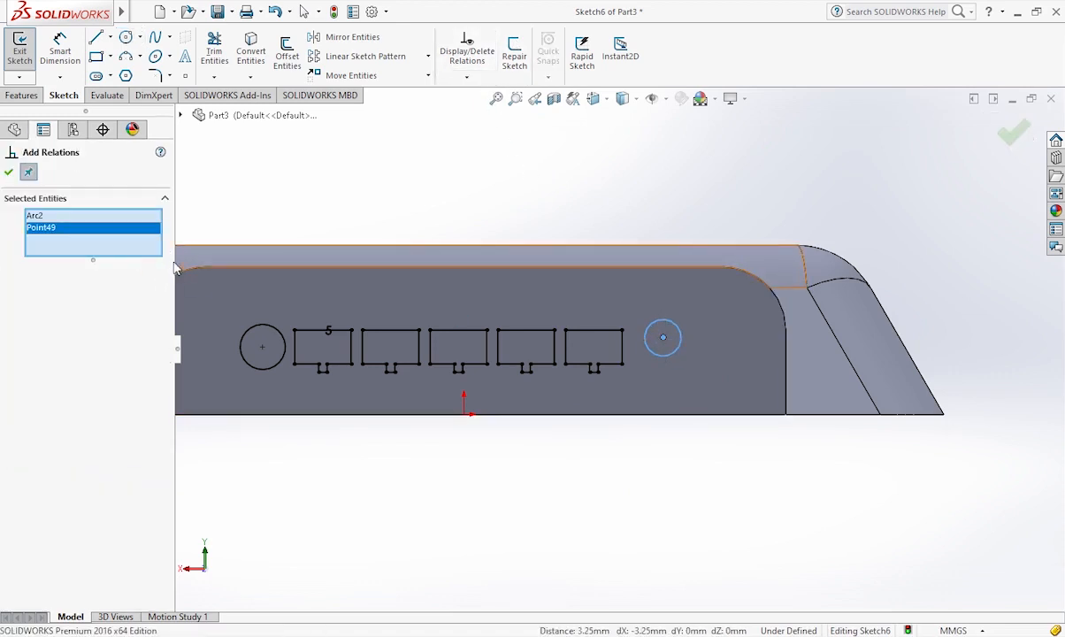
left_click(664, 338)
left_click(262, 347)
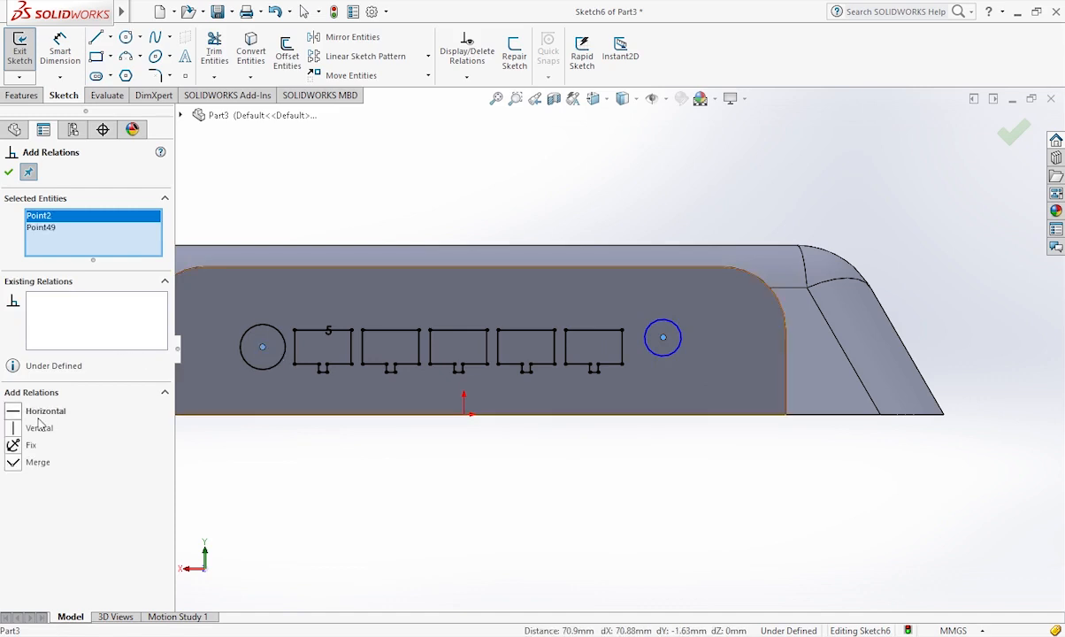
left_click(13, 412)
- Dimension the horizontal distance from the block's lower-left corner to the new circle's center and set it to 121 mm
scroll(618, 416, "up", 3)
scroll(516, 364, "down", 1)
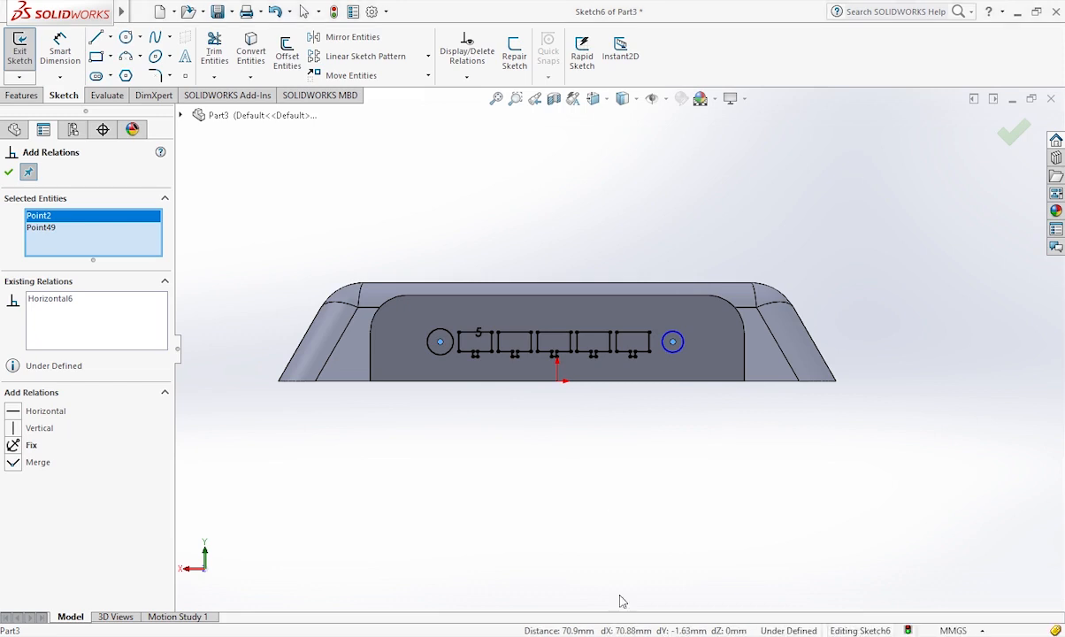
left_click(60, 50)
left_click(672, 342)
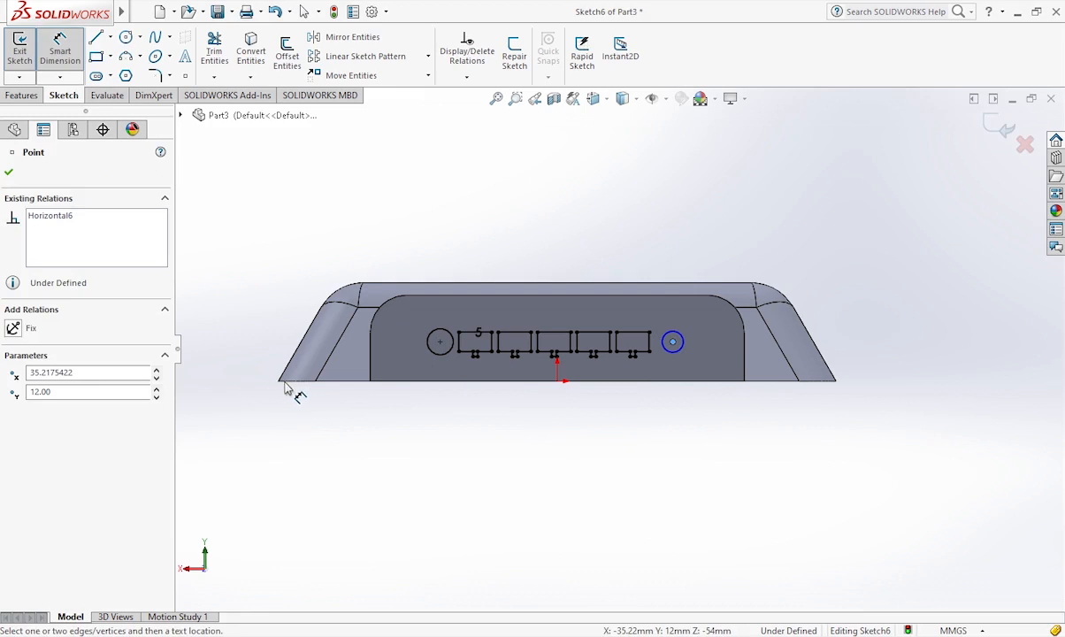
scroll(271, 372, "down", 5)
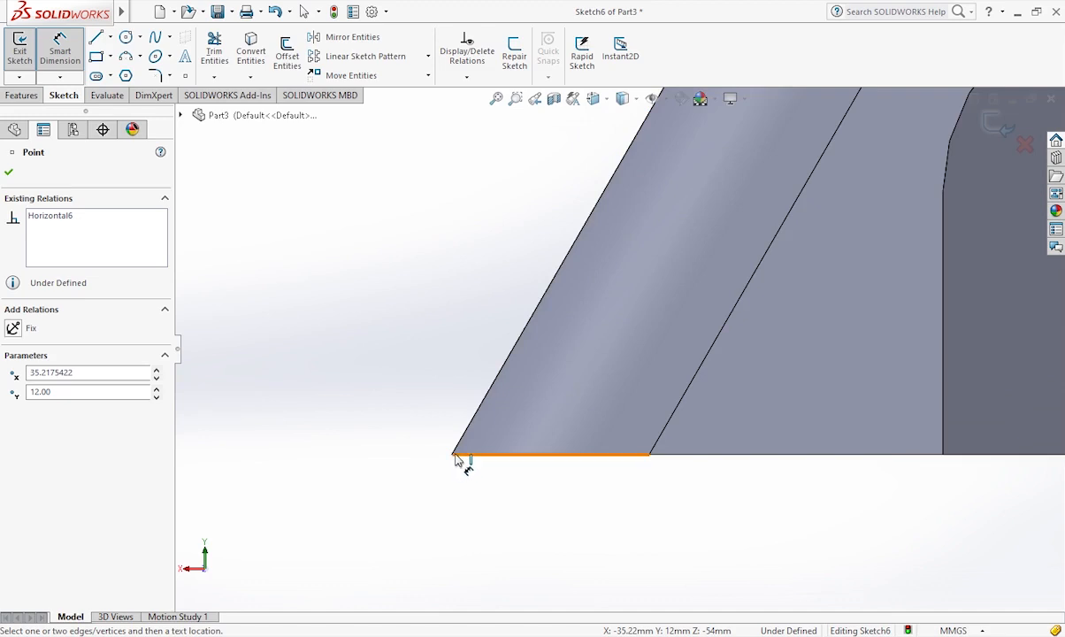
left_click(454, 456)
scroll(619, 468, "up", 5)
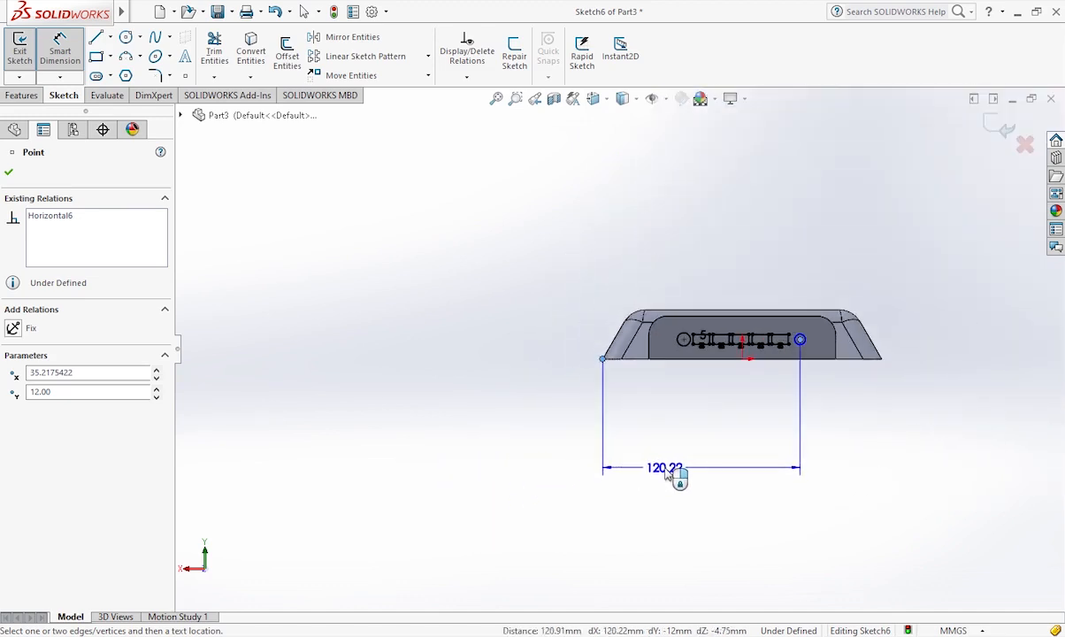
left_click(675, 476)
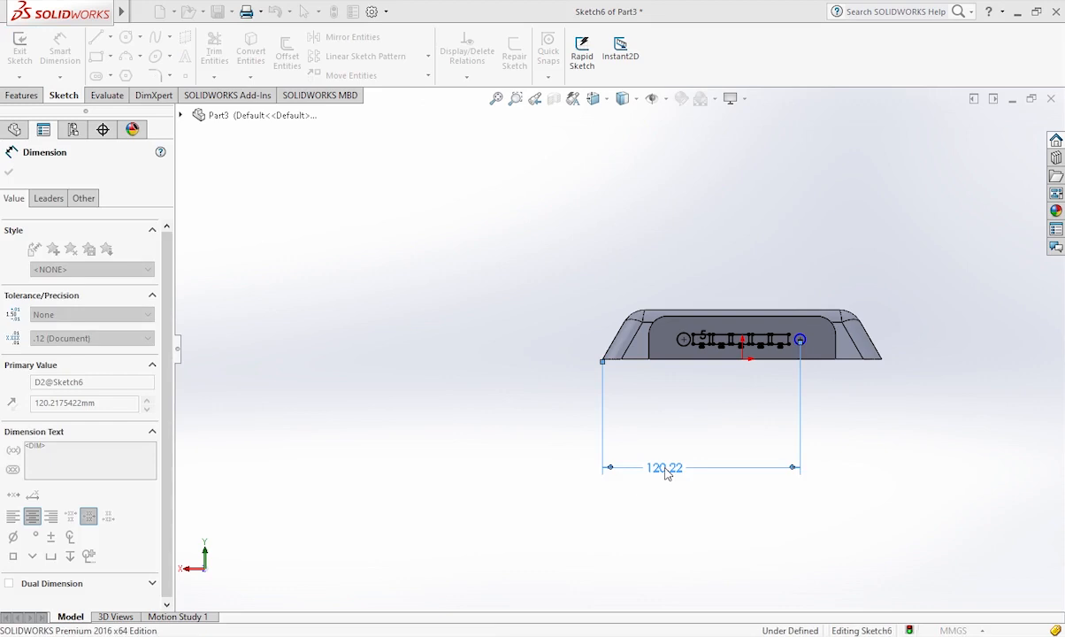
- Add a diameter dimension to the new circle beside the notched outlines, placing its label above the block
scroll(696, 428, "down", 6)
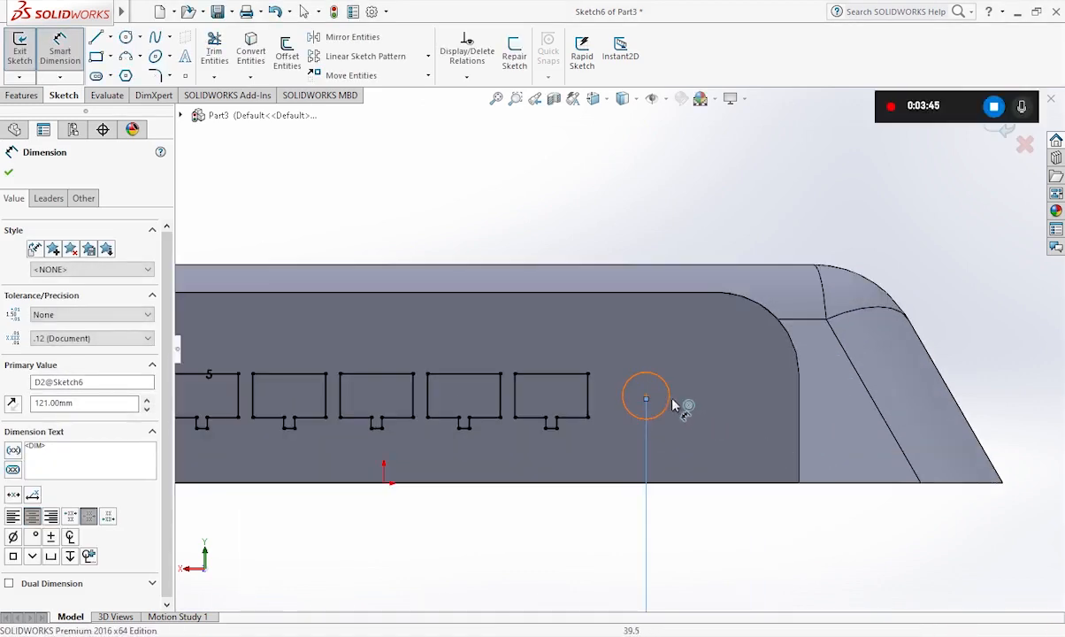
left_click(671, 402)
left_click(743, 206)
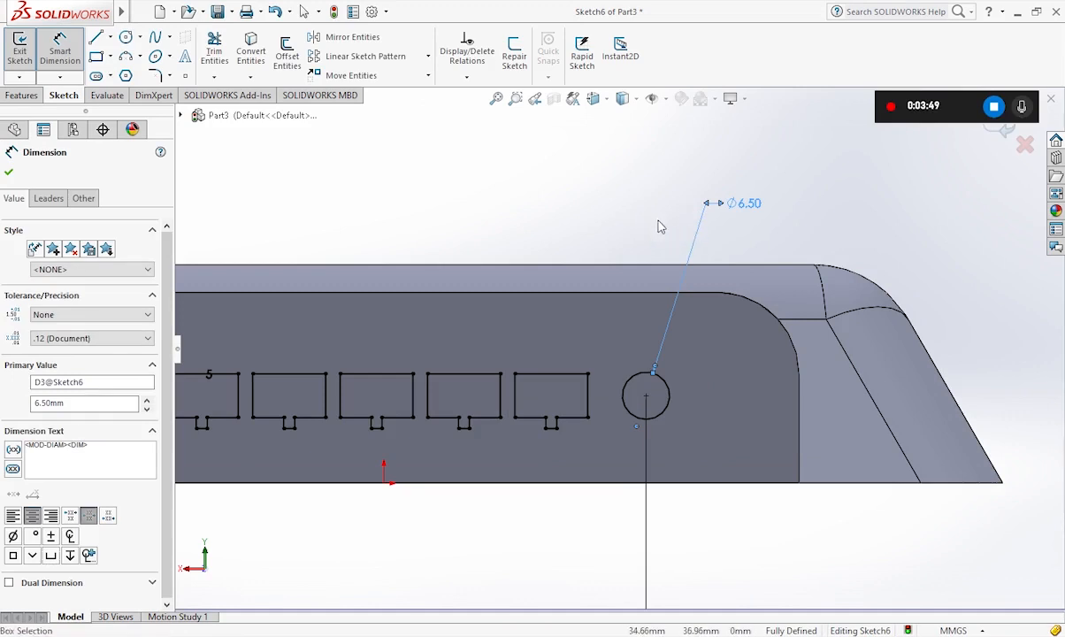
left_click(643, 171)
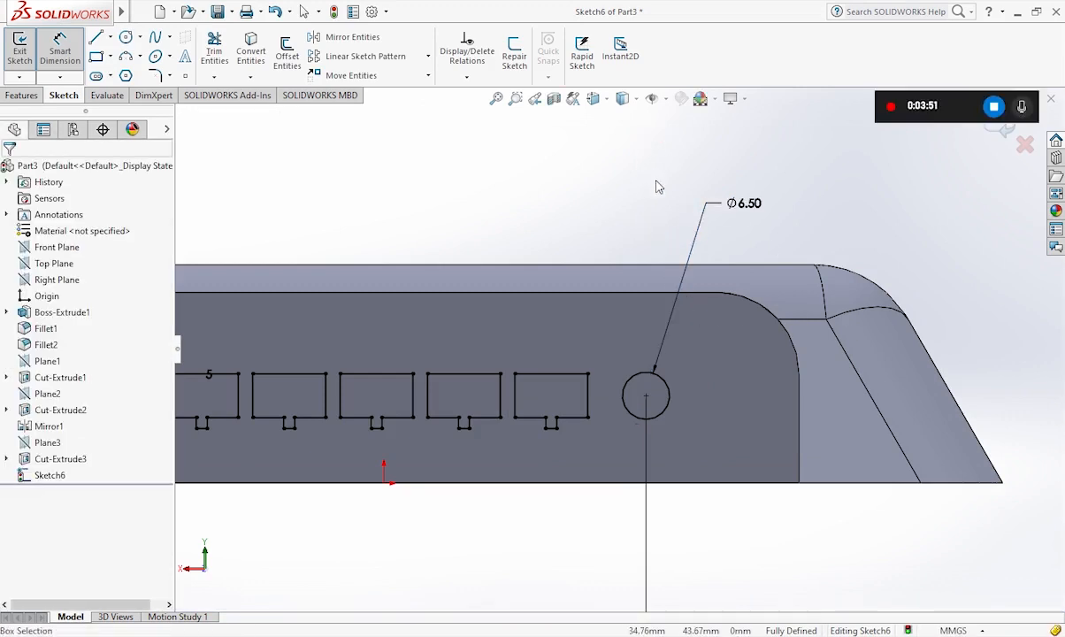
left_click(60, 48)
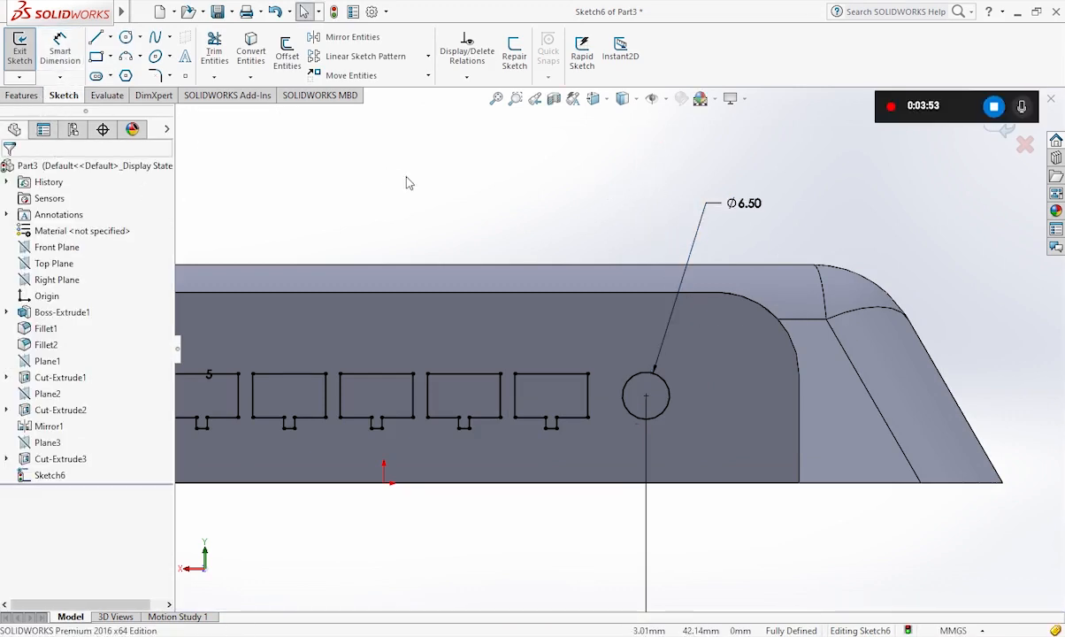
mouse_move(632, 309)
middle_mouse_down()
mouse_move(573, 356)
mouse_move(410, 352)
middle_mouse_up()
scroll(409, 352, "up", 3)
scroll(402, 356, "down", 2)
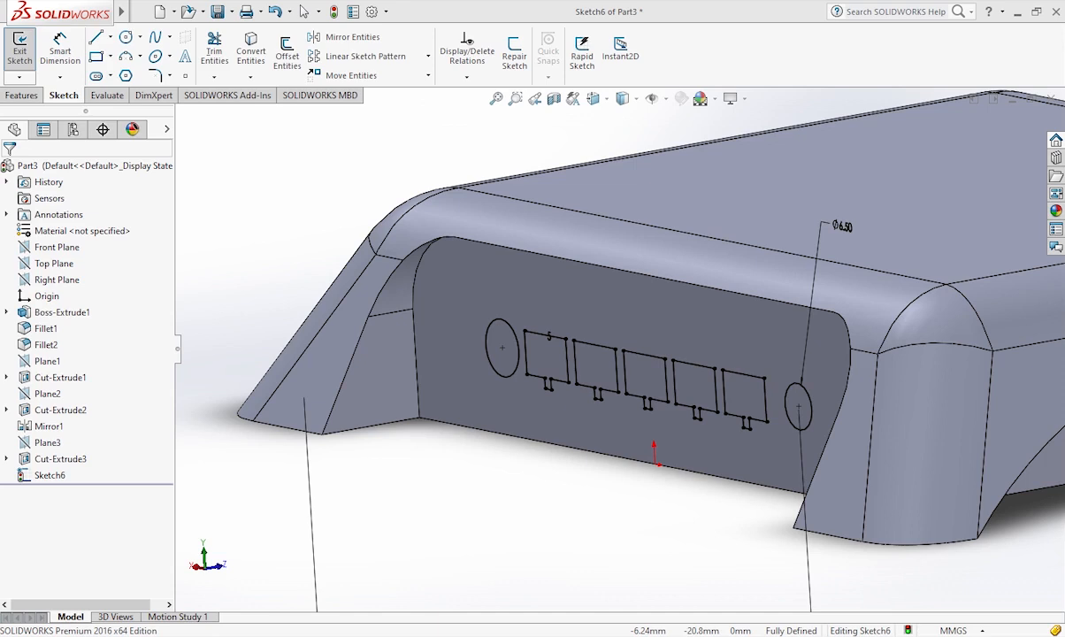
scroll(809, 409, "down", 1)
middle_click_drag(204, 155, 205, 155)
left_click(21, 95)
left_click(24, 56)
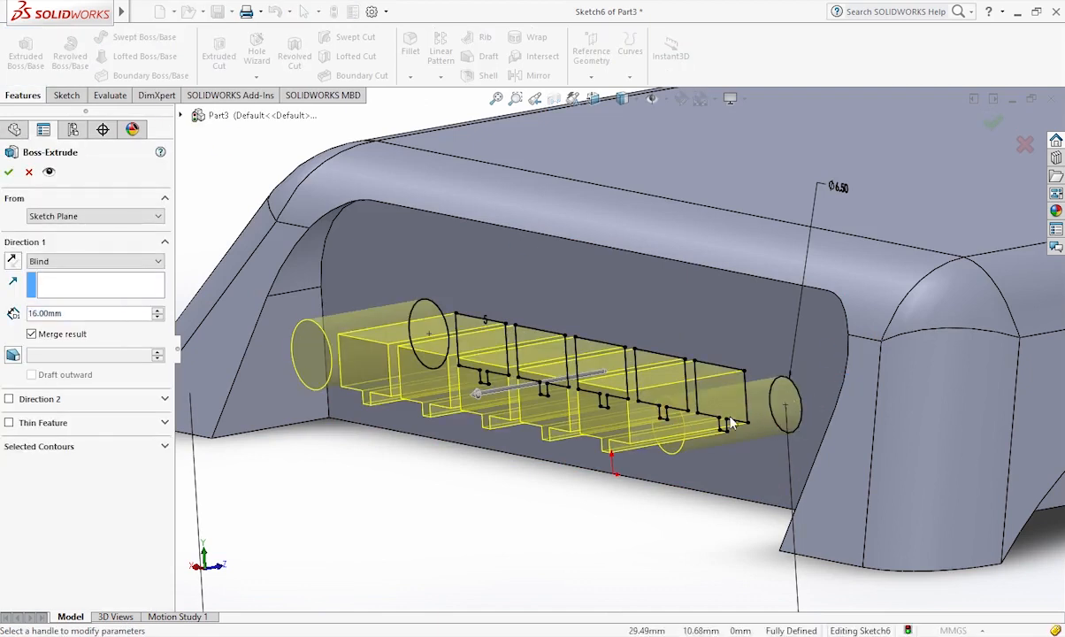
left_click(126, 444)
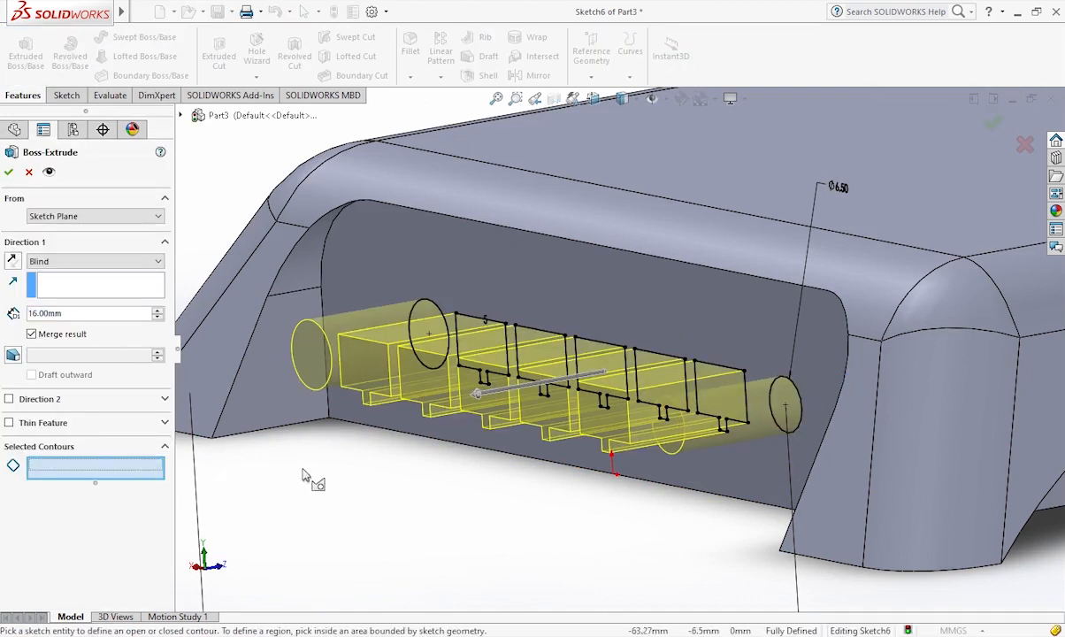
left_click(782, 407)
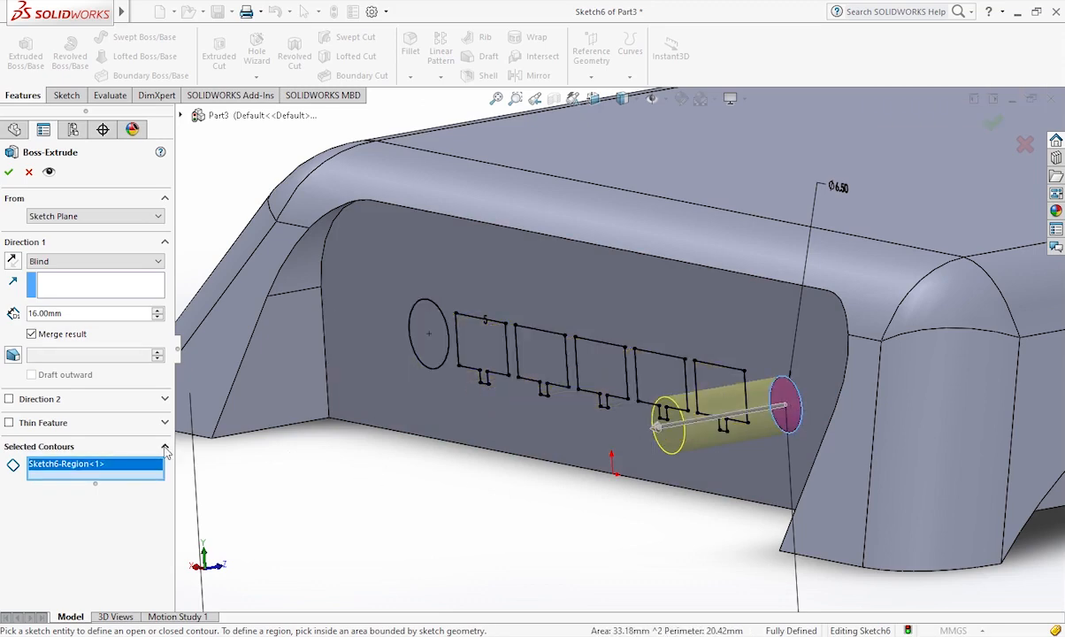
left_click(28, 171)
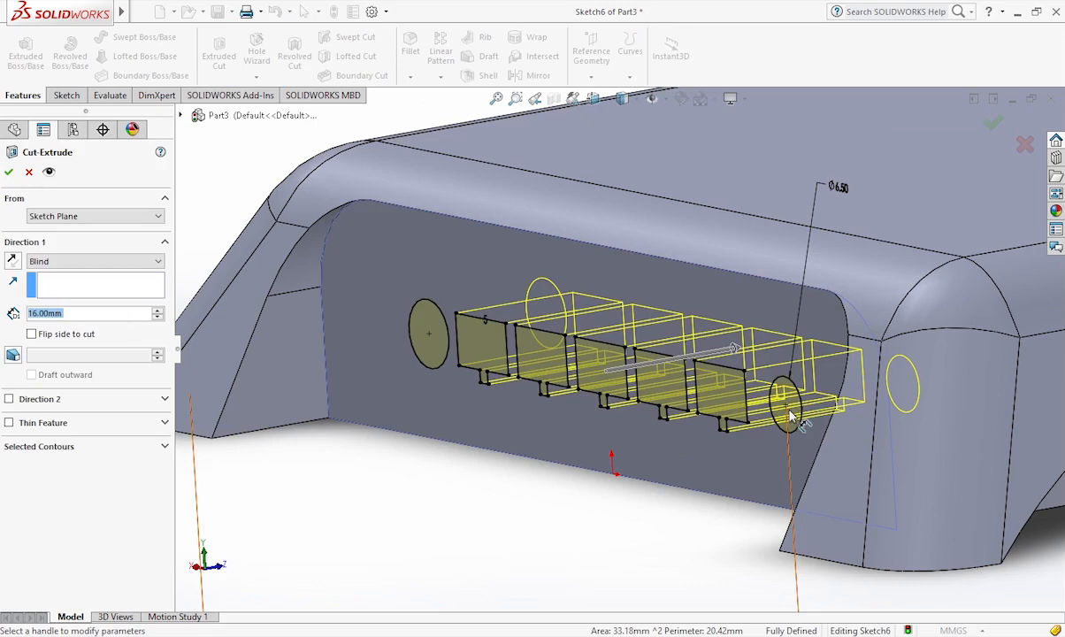
- Cut-extrude only the 6.5 mm circle 10 mm deep into the recessed end face
left_click(129, 447)
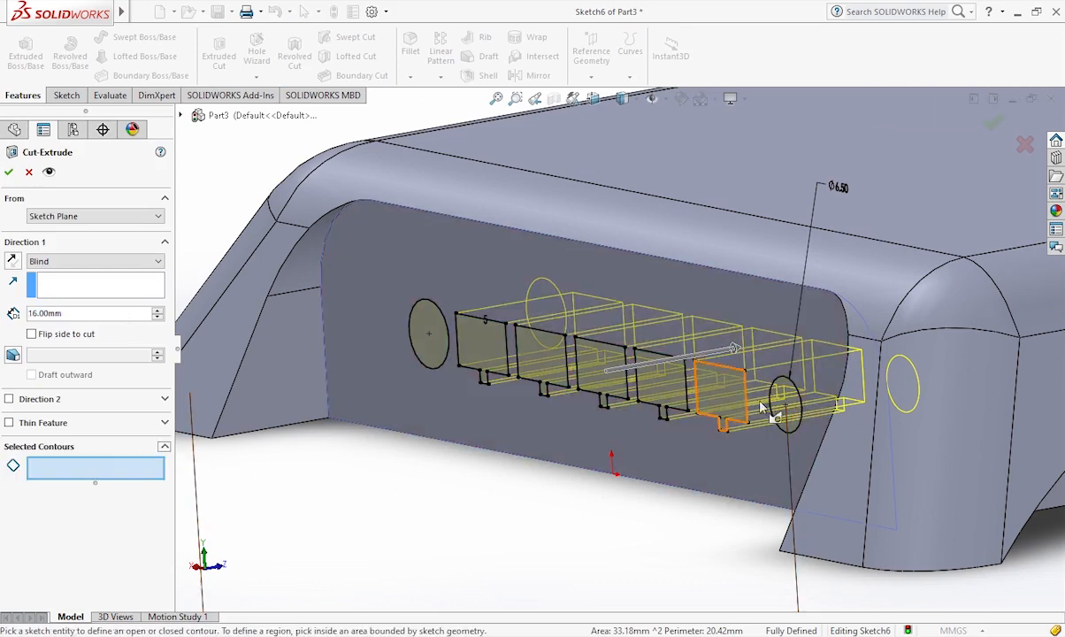
left_click(785, 406)
left_click(42, 313)
left_click(42, 315)
key("Return")
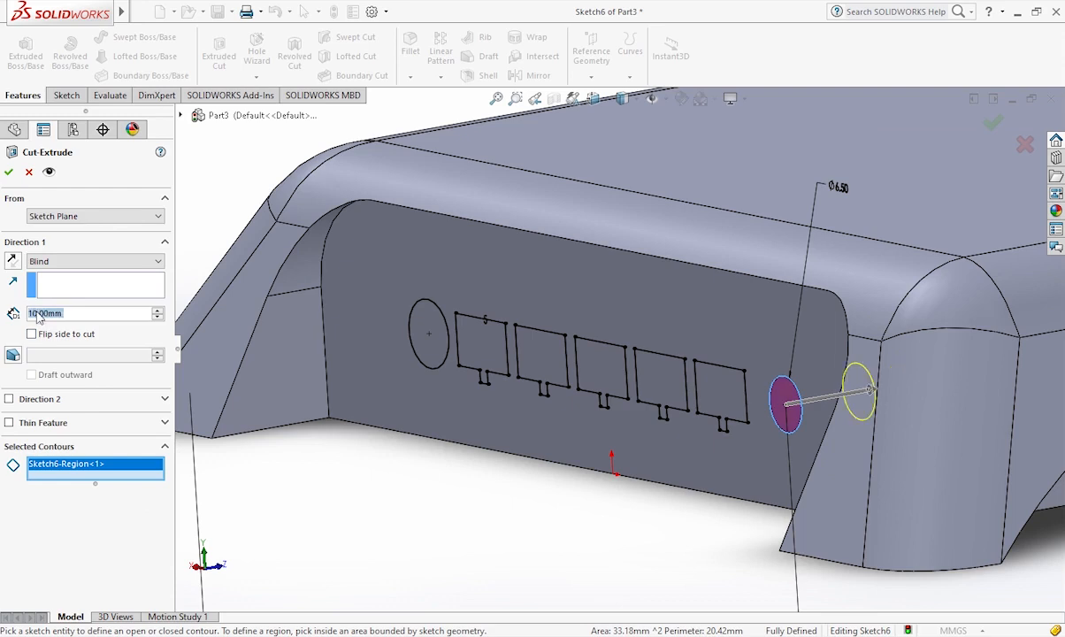
left_click(9, 172)
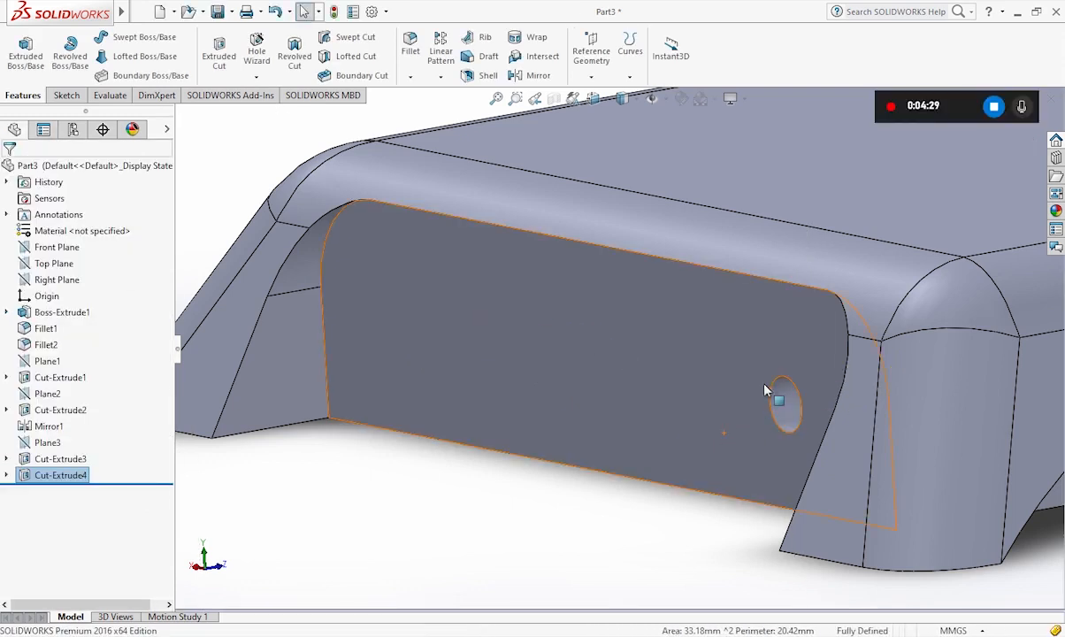
- Show the ports sketch used by the circular cut so its remaining contours can be reused
left_click(6, 475)
left_click(58, 490)
left_click(58, 479)
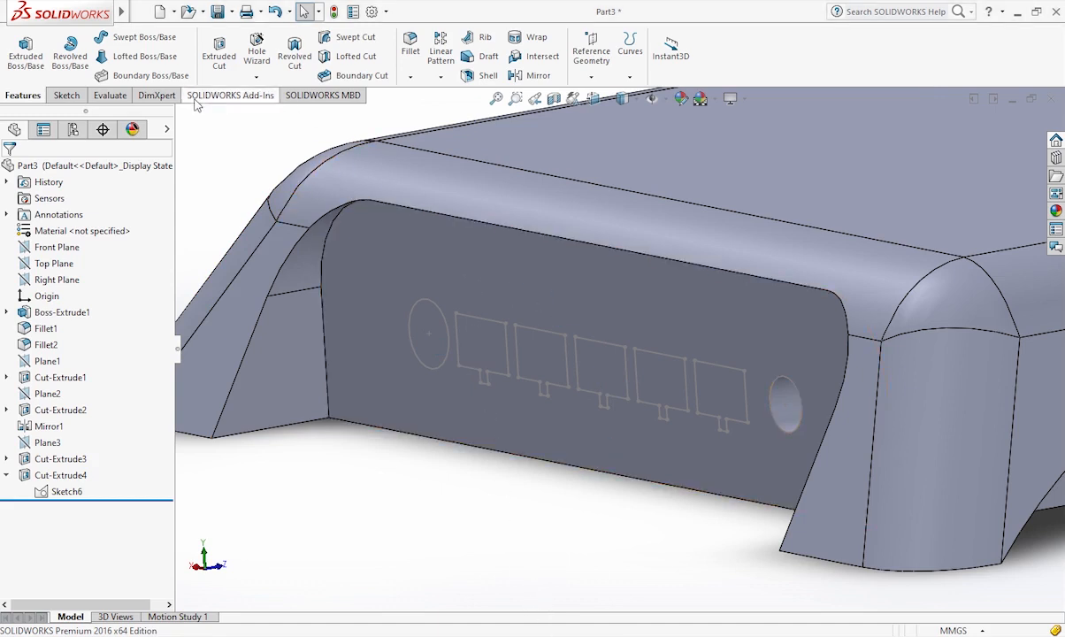
- Cut-extrude the five rectangular notched port regions of the shown sketch 10 mm deep into the end face
left_click(69, 96)
left_click(21, 95)
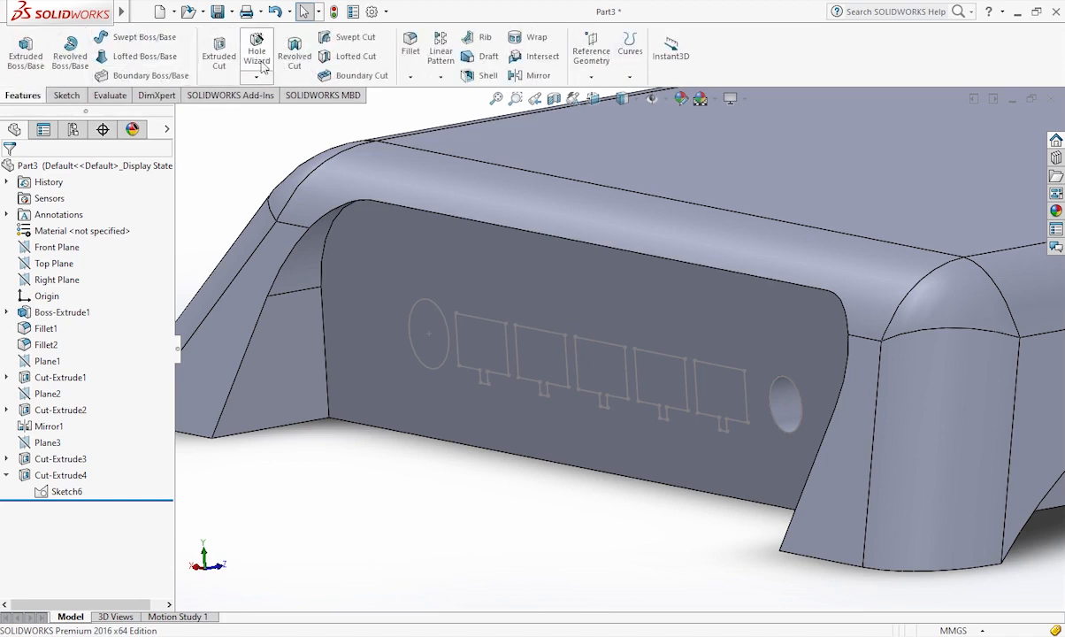
left_click(219, 56)
left_click(469, 317)
left_click(88, 463)
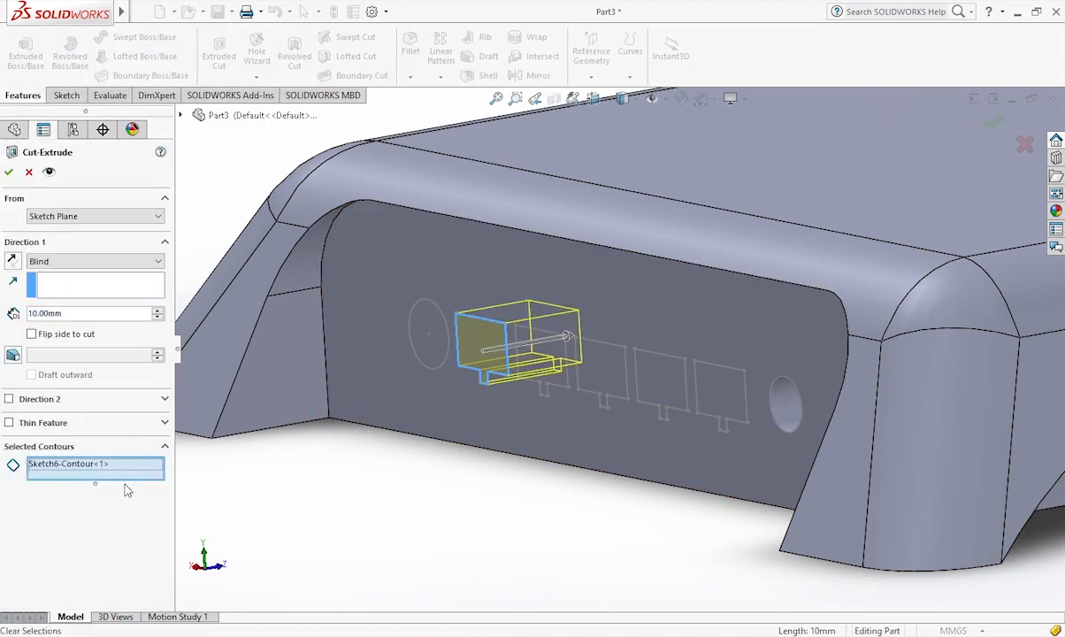
key("Delete")
left_click(482, 347)
left_click(571, 365)
left_click(611, 367)
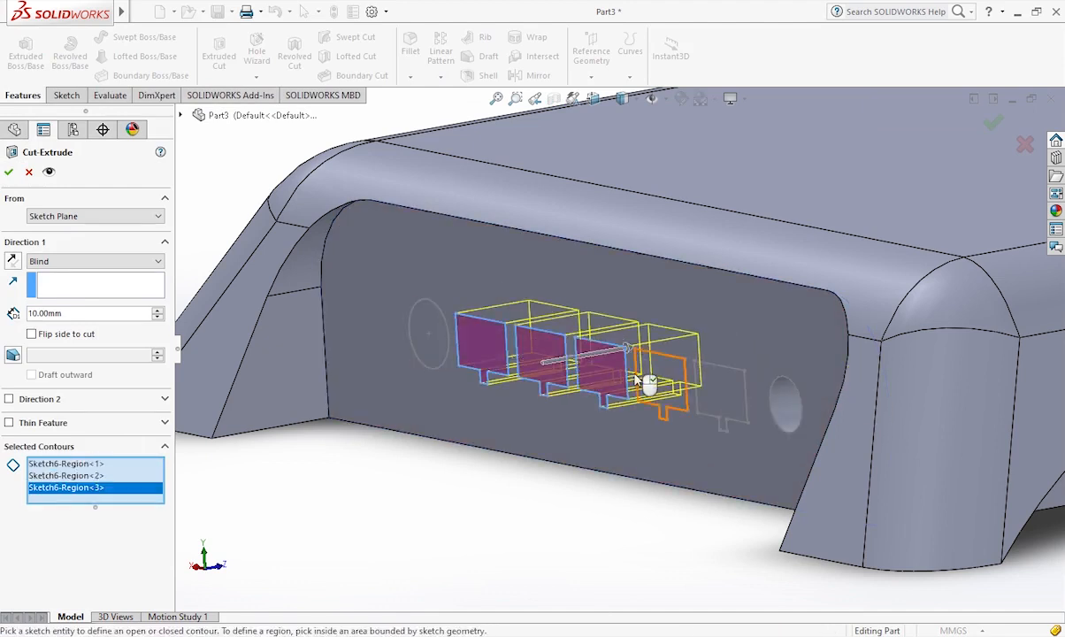
left_click(663, 367)
left_click(721, 380)
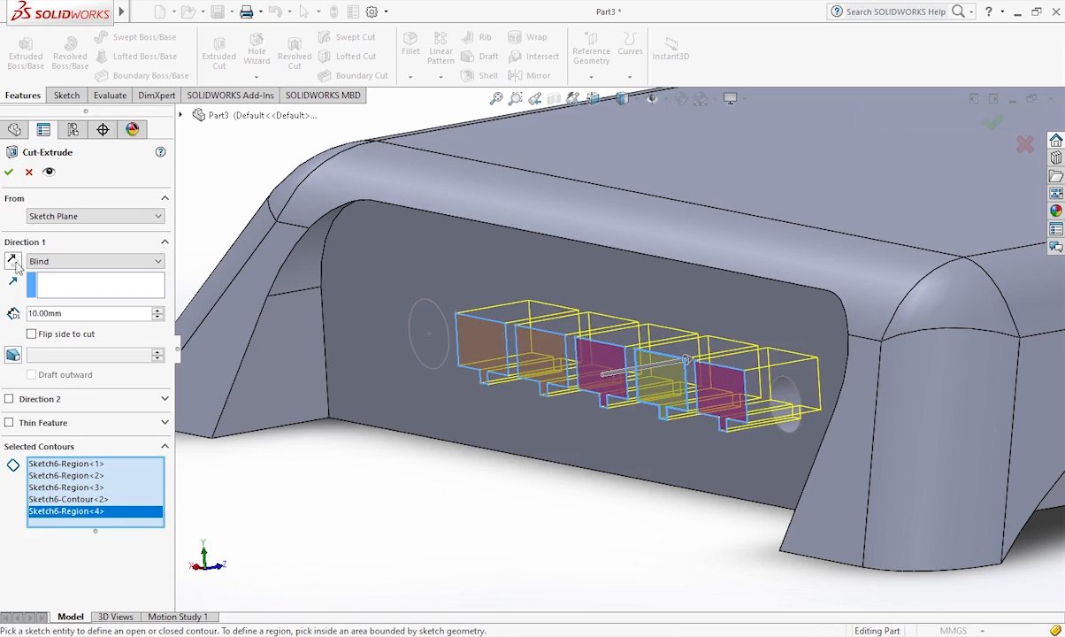
left_click(9, 172)
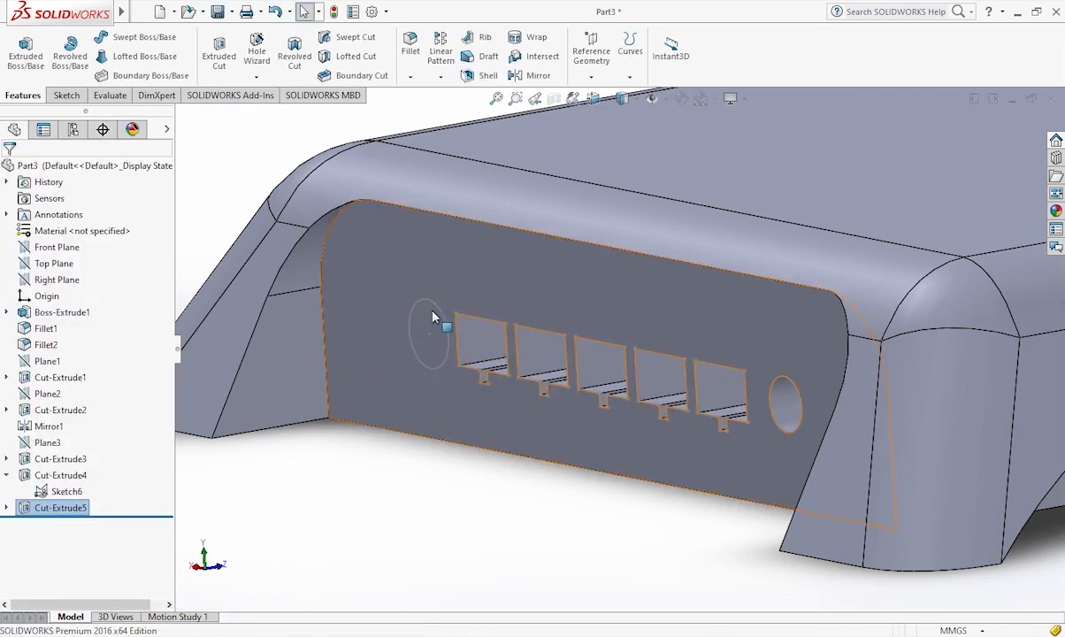
- Extrude the 8 mm circle contour of the shown sketch as a 4 mm boss merged with the body
left_click(25, 49)
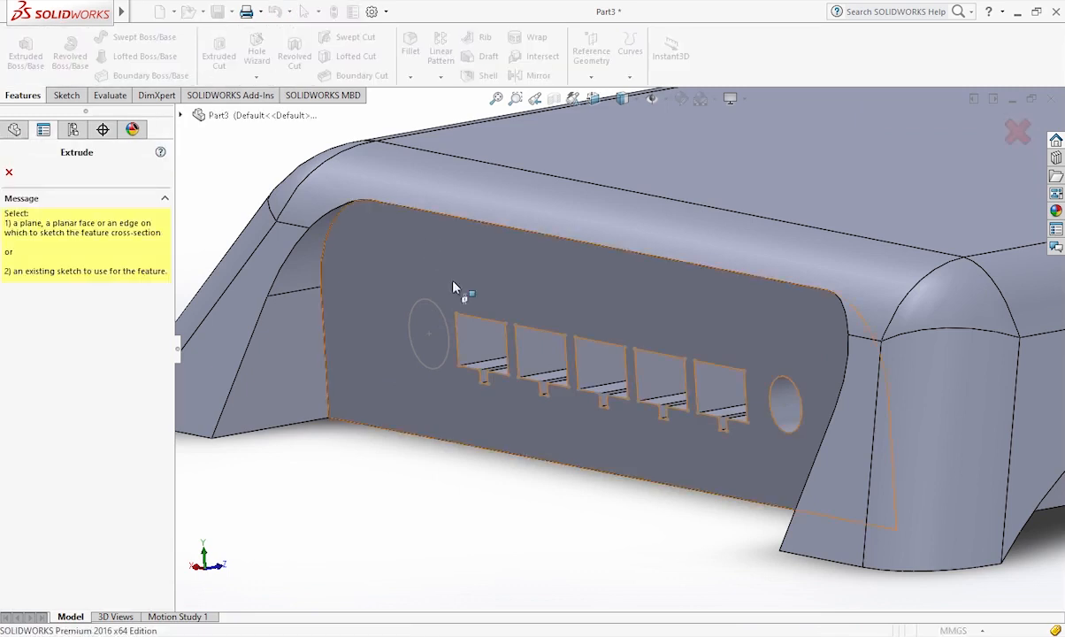
left_click(425, 306)
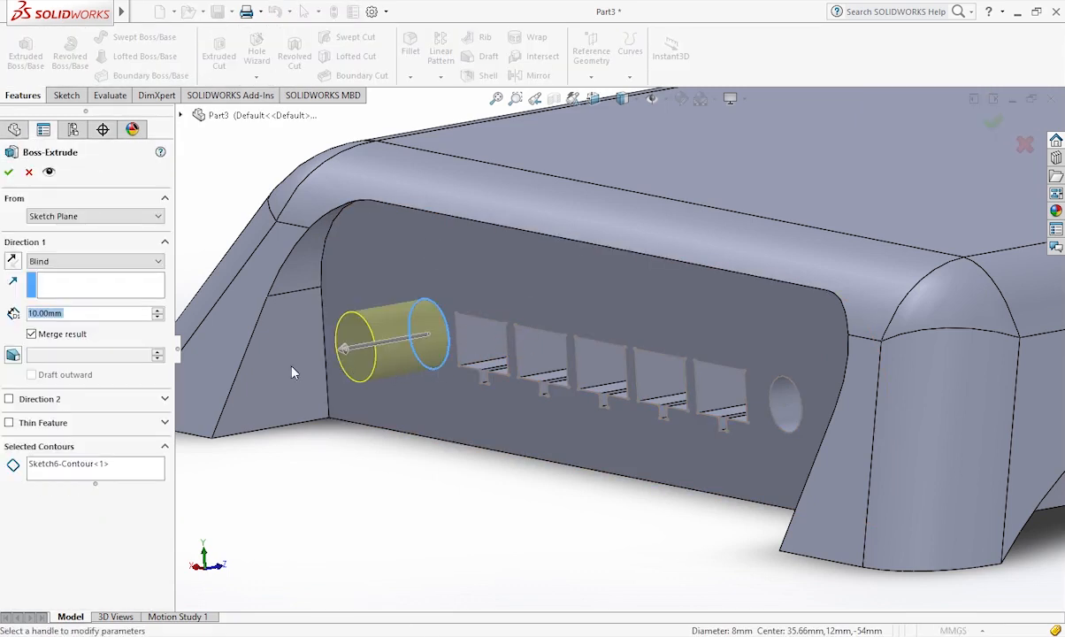
left_click(32, 313)
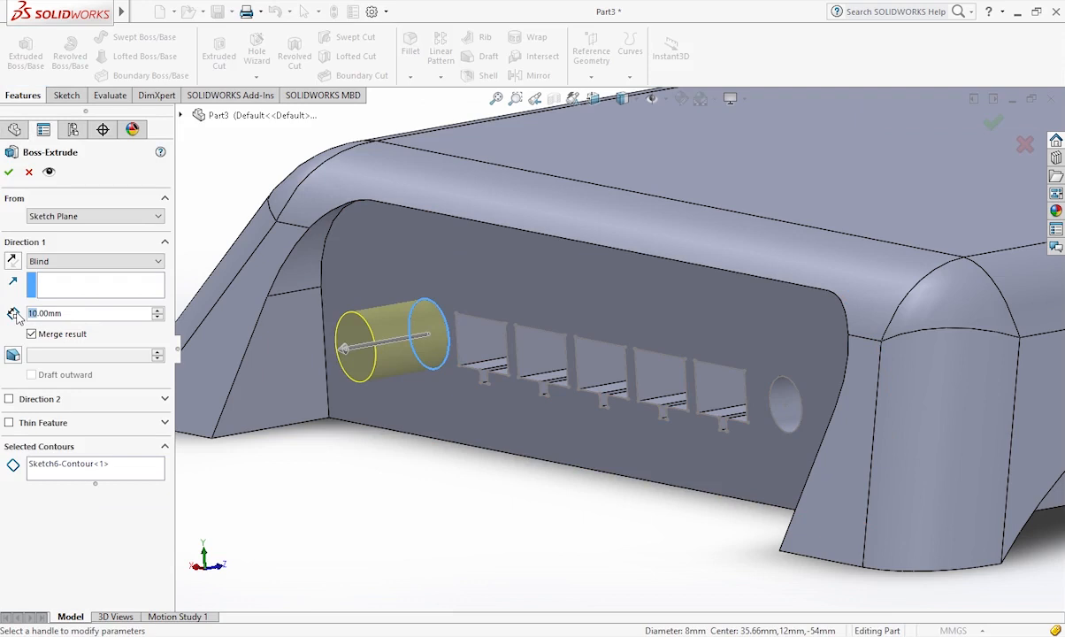
type("4")
key("Return")
left_click(10, 172)
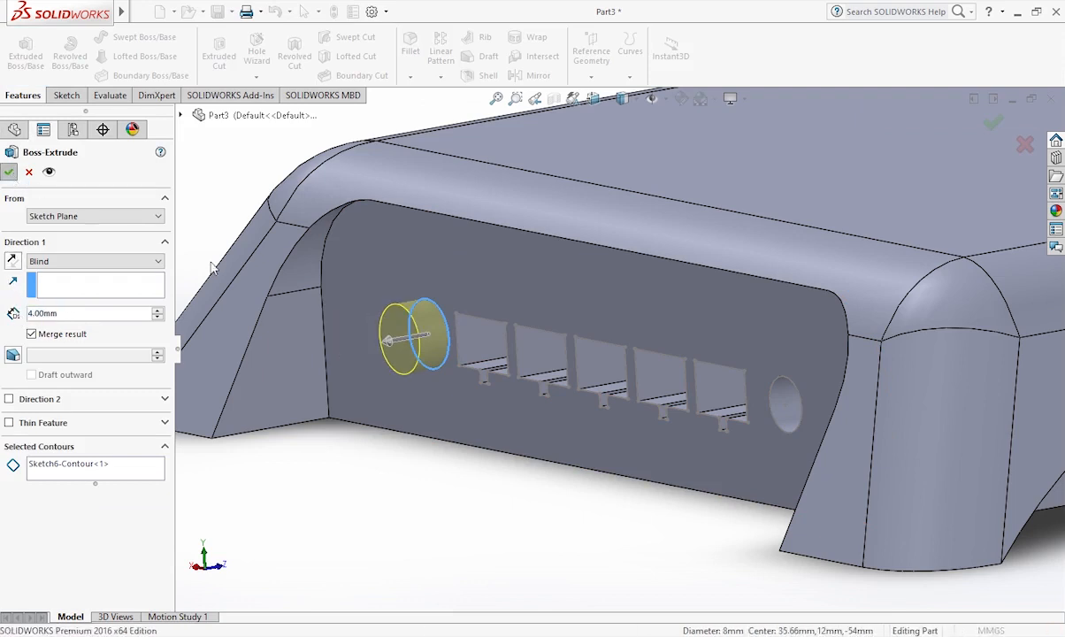
scroll(551, 429, "up", 5)
scroll(752, 333, "up", 1)
scroll(761, 331, "down", 2)
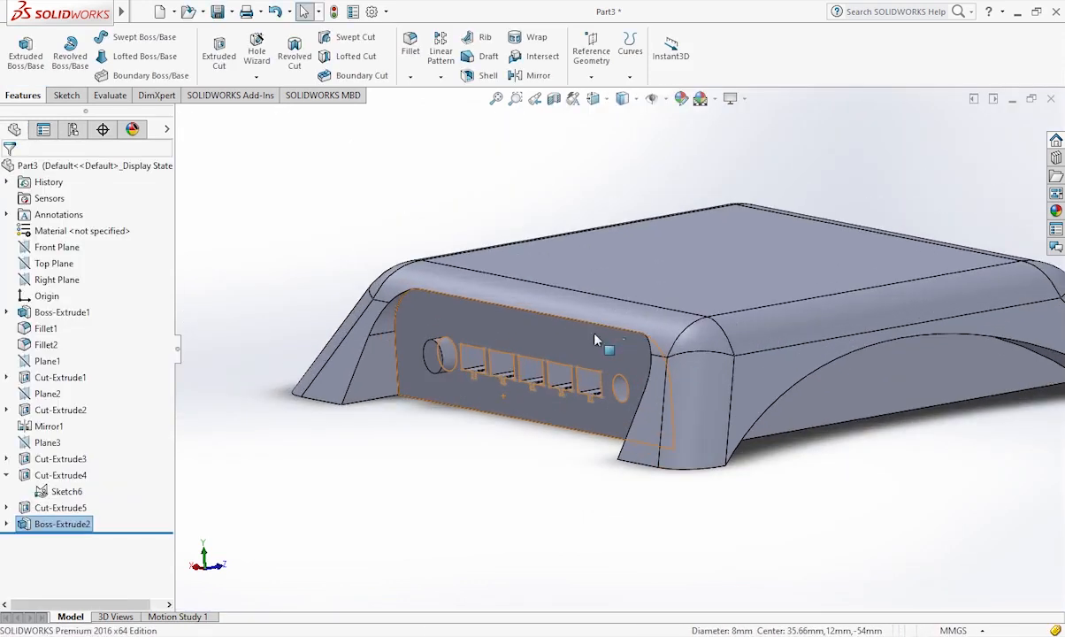
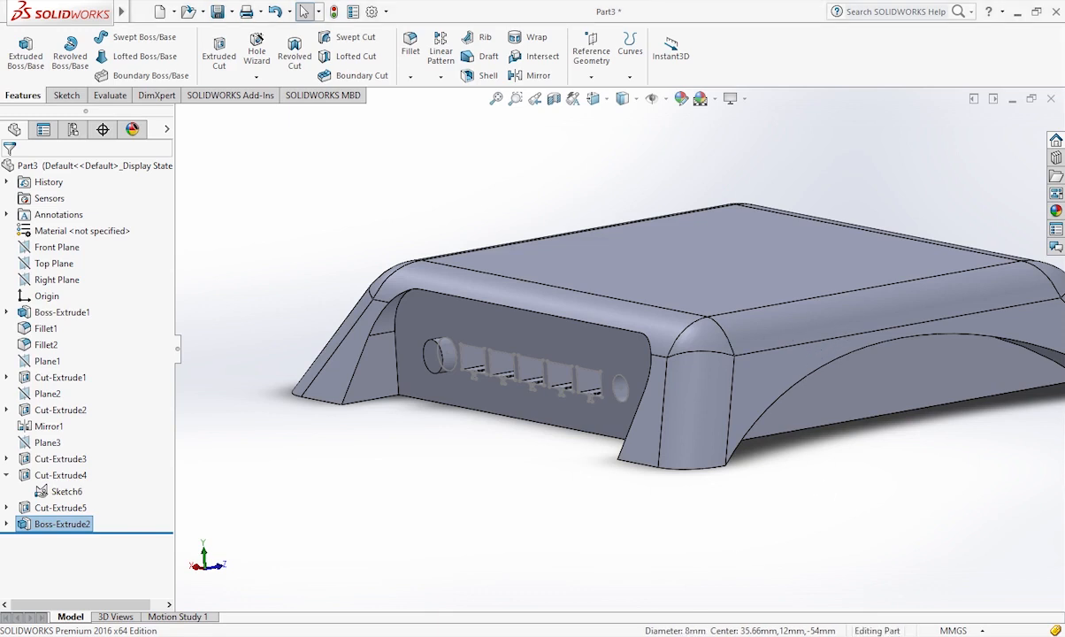
- Sketch a corner rectangle about 9.6 by 8.6 mm on the recessed end face, between its outer edge and the round boss
left_click(428, 324)
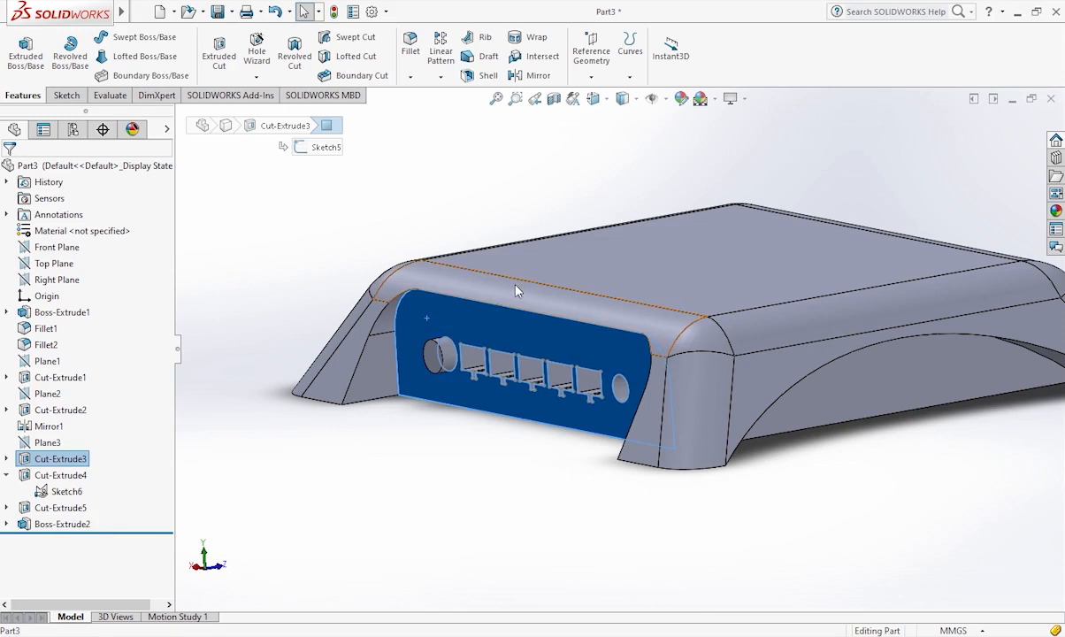
left_click(499, 257)
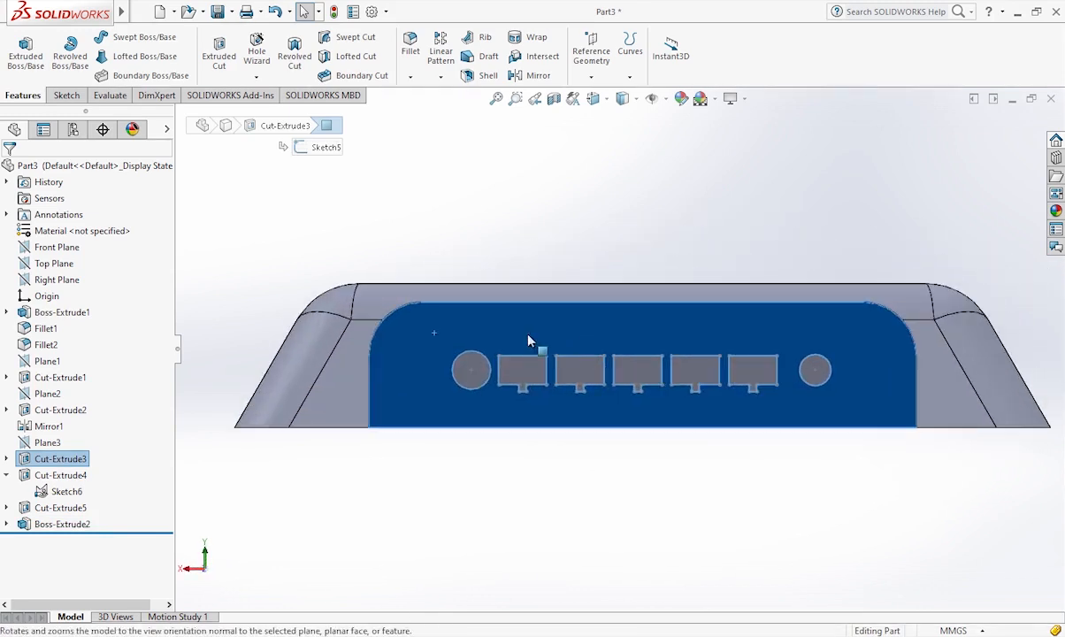
left_click(70, 96)
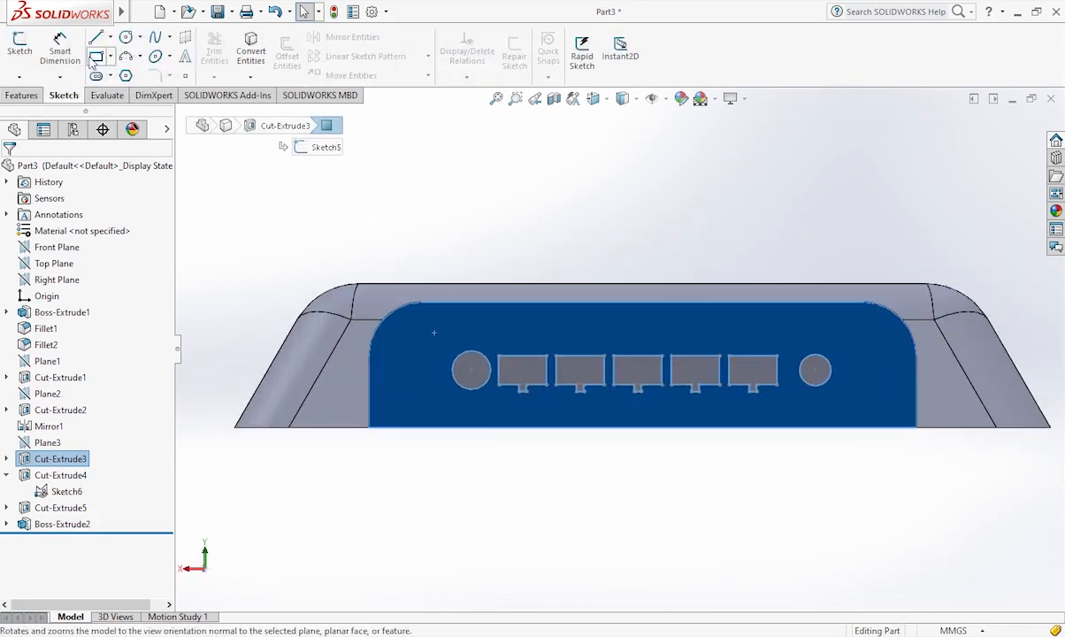
left_click(97, 57)
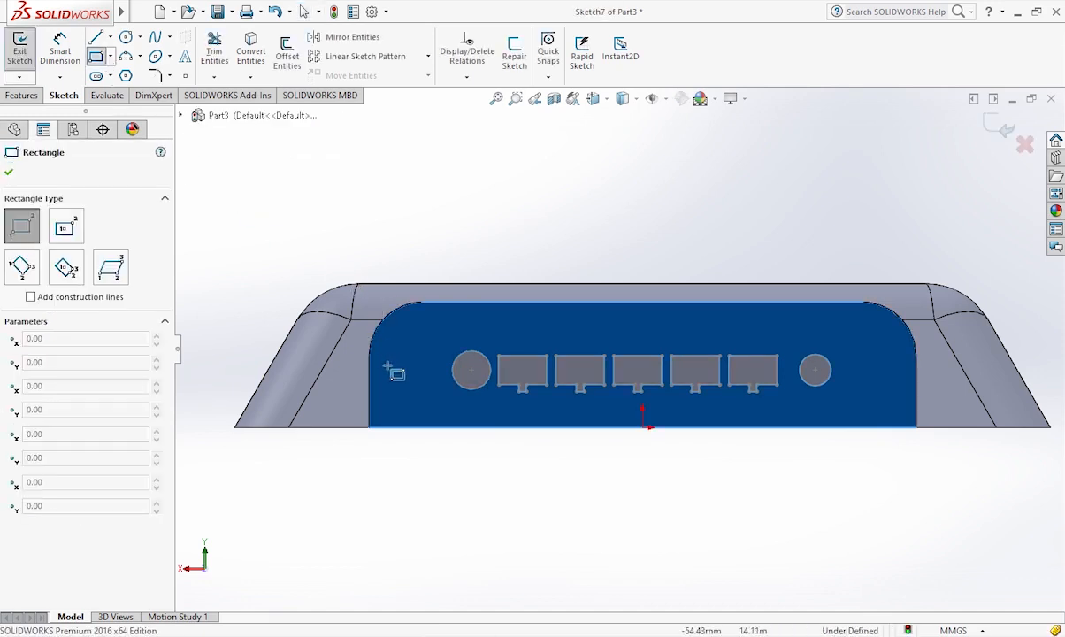
mouse_move(393, 340)
left_mouse_down()
mouse_move(423, 380)
mouse_move(442, 382)
left_mouse_up()
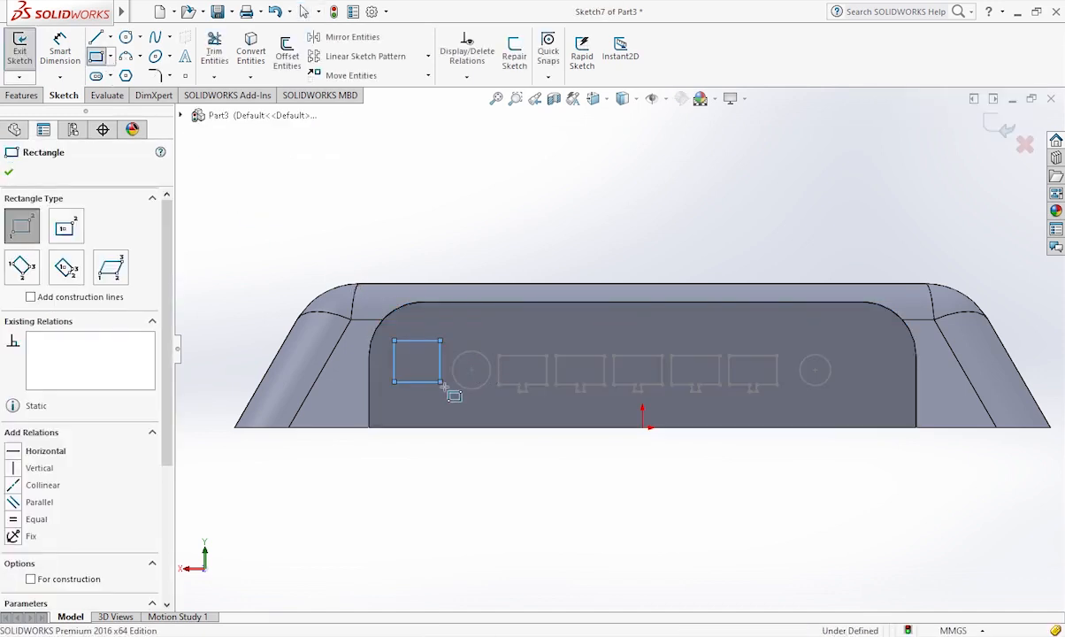
- Dimension the new rectangle 10 mm high and 10 mm wide
left_click(62, 51)
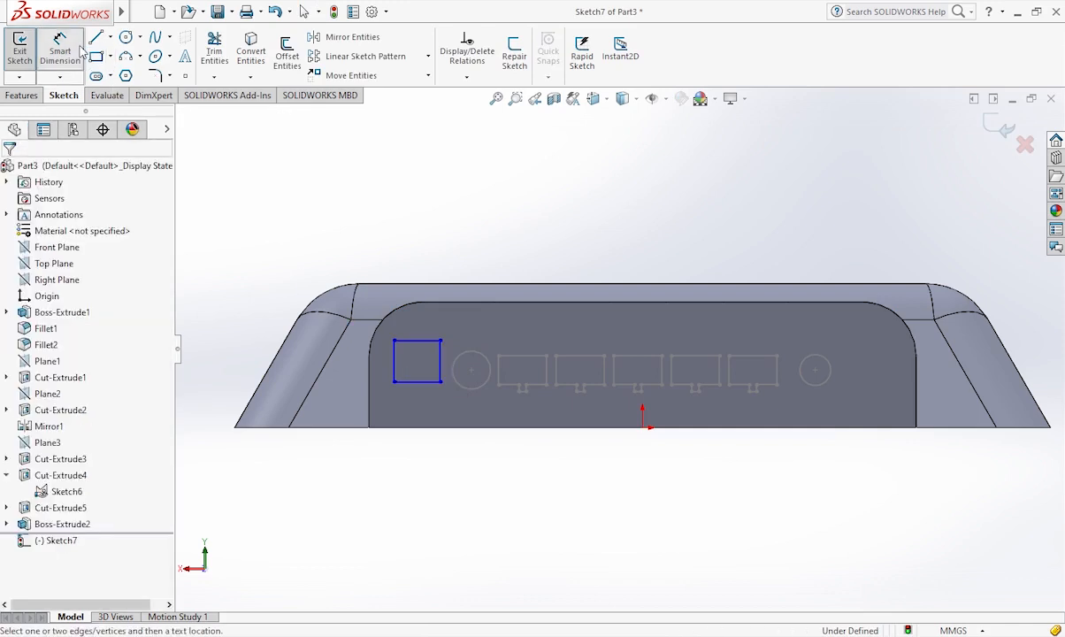
left_click(440, 363)
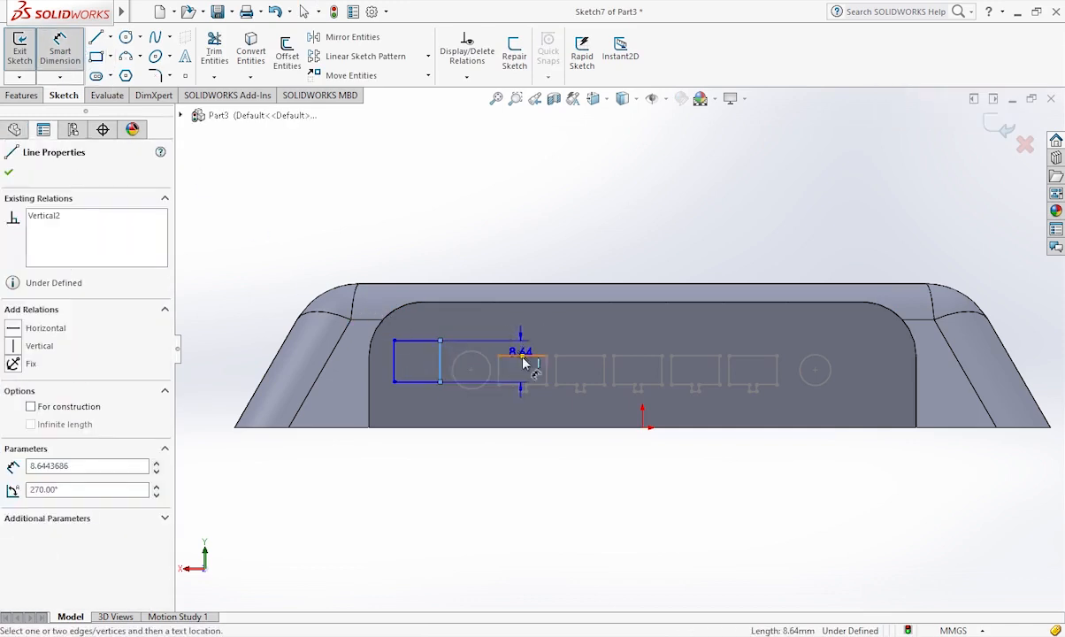
left_click(1026, 356)
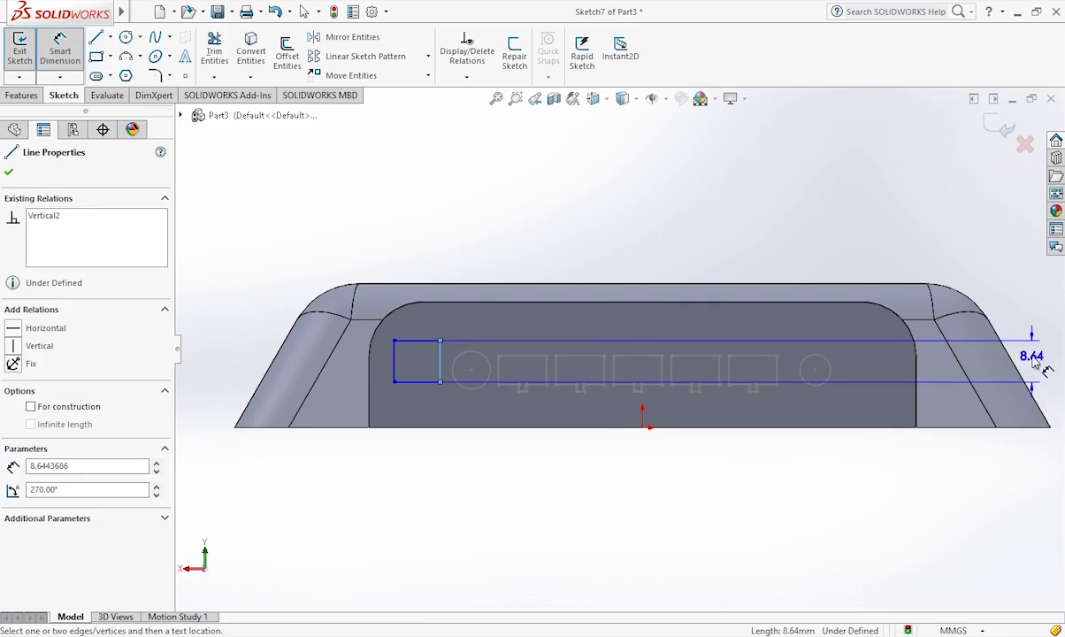
type("10")
key("Return")
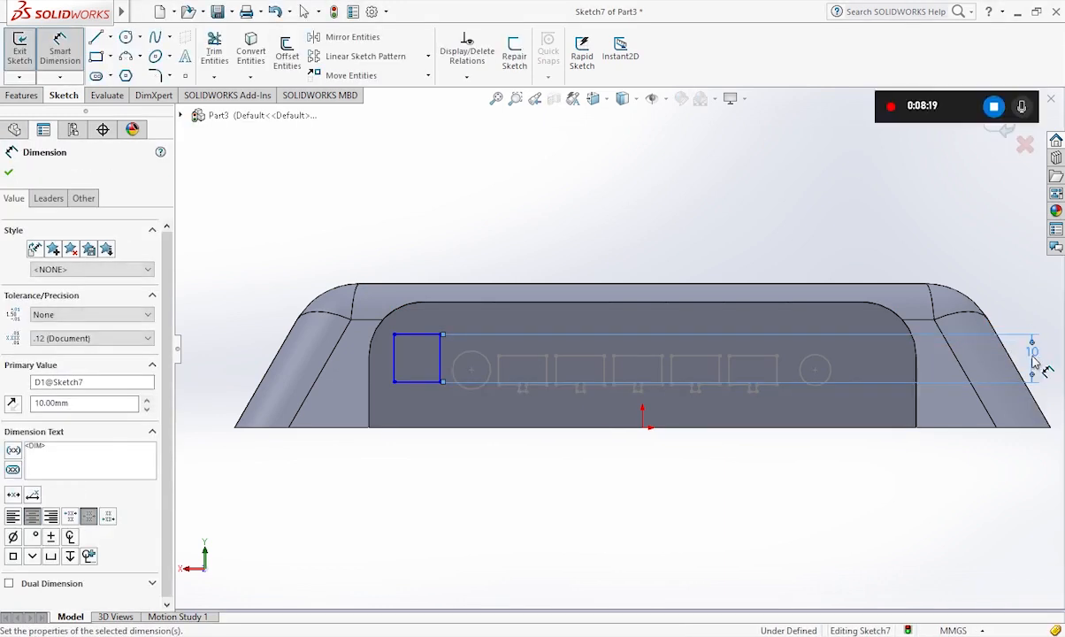
left_click(428, 334)
left_click(430, 205)
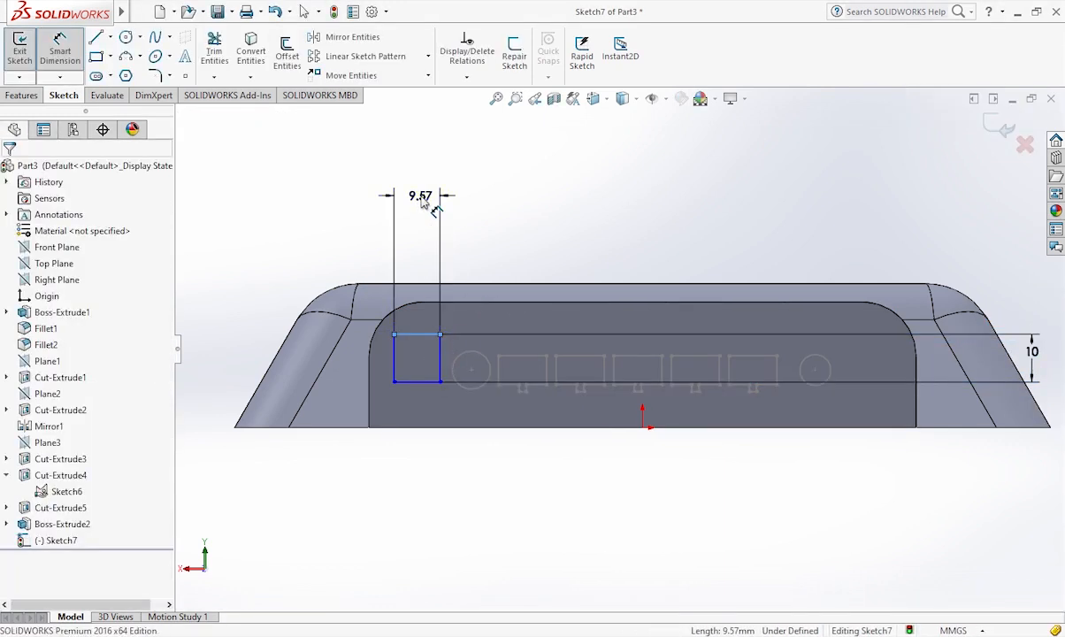
type("10")
key("Return")
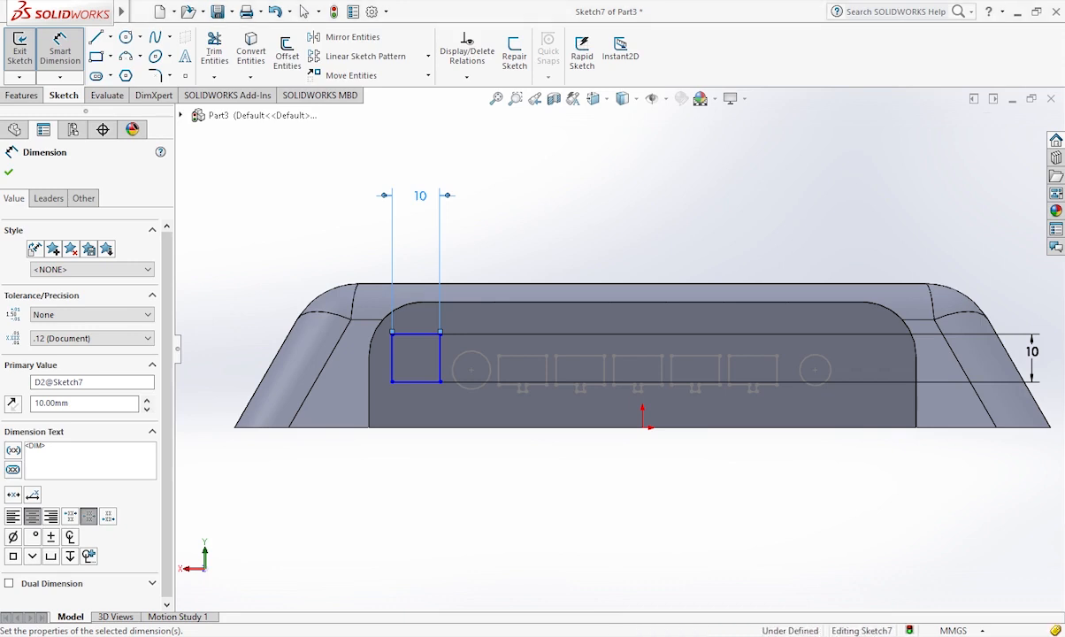
- Dimension the square's near lower corner 33 mm horizontally from the housing's outer bottom corner and its lower side 11.5 mm above the base edge
left_click(392, 362)
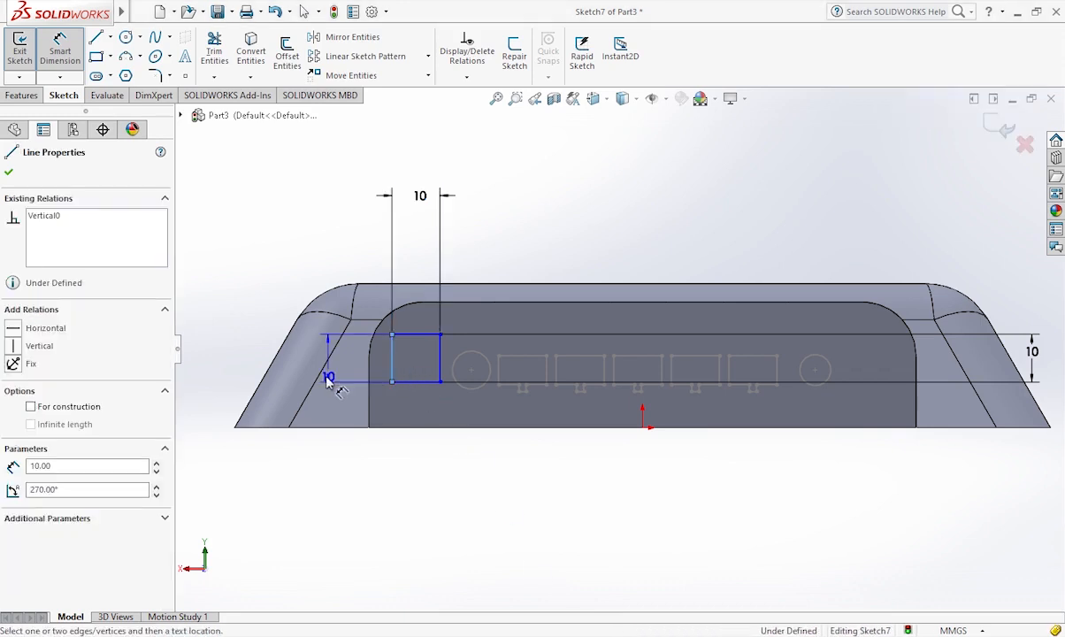
left_click(235, 429)
left_click(284, 542)
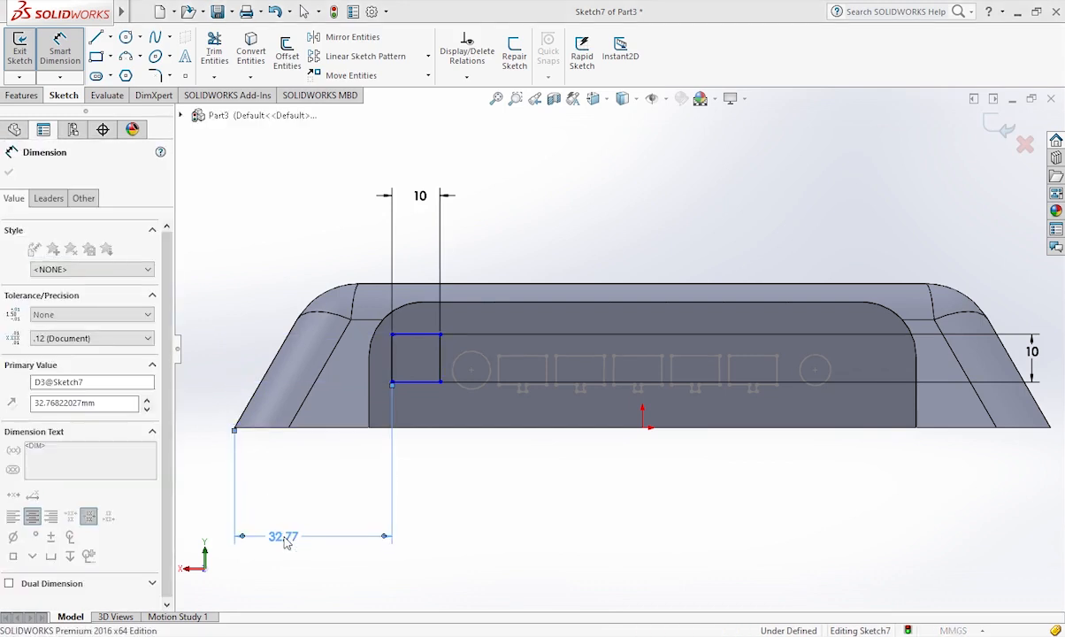
type("33")
key("Return")
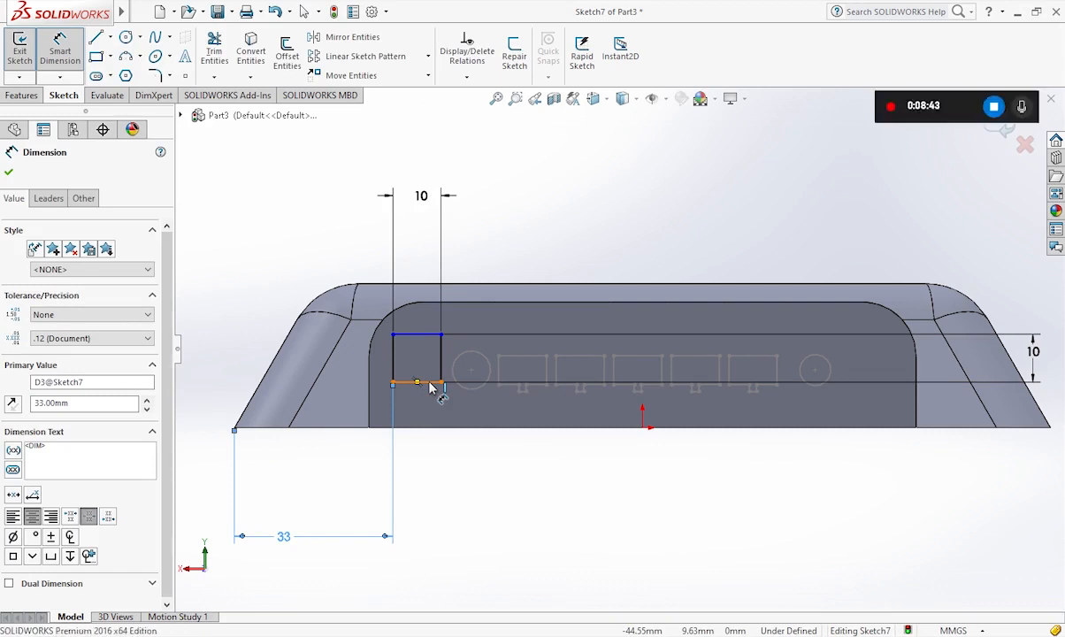
left_click(434, 387)
left_click(428, 428)
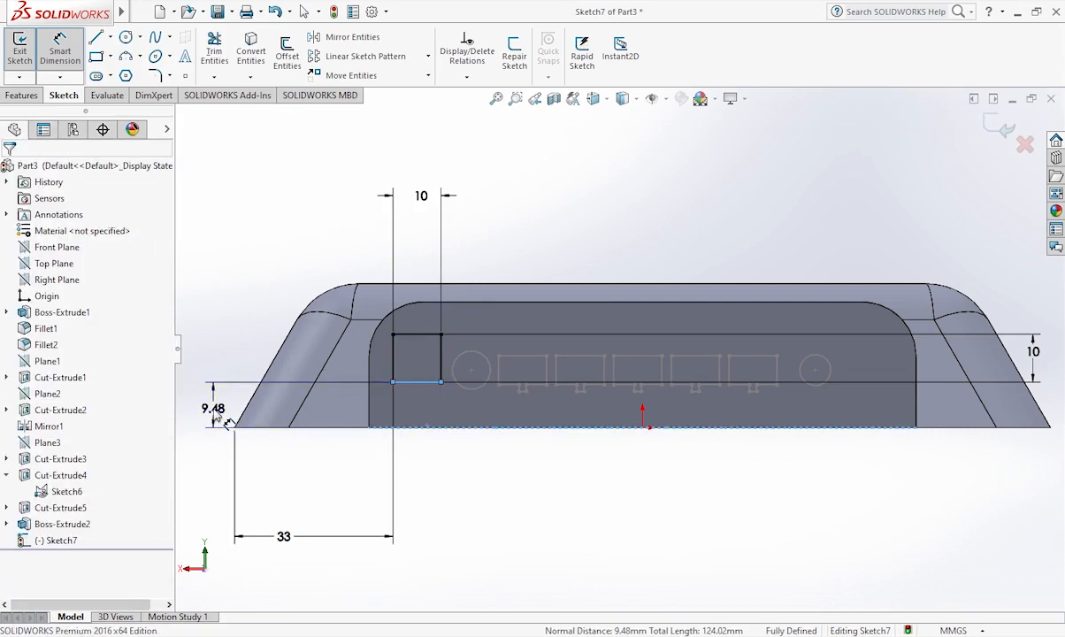
left_click(215, 413)
type("11.5")
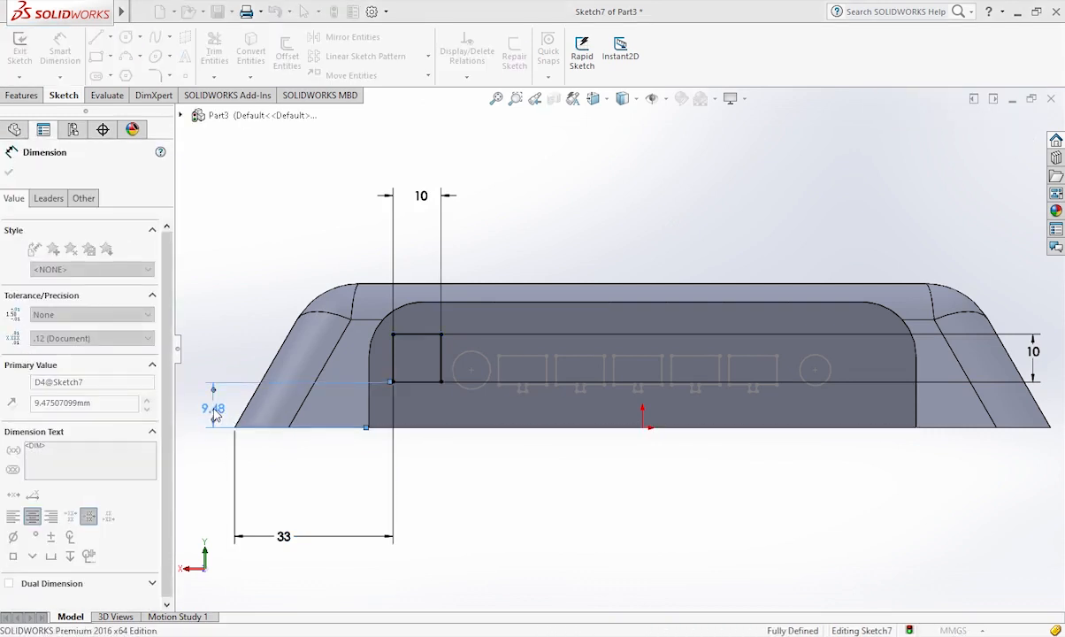
key("Return")
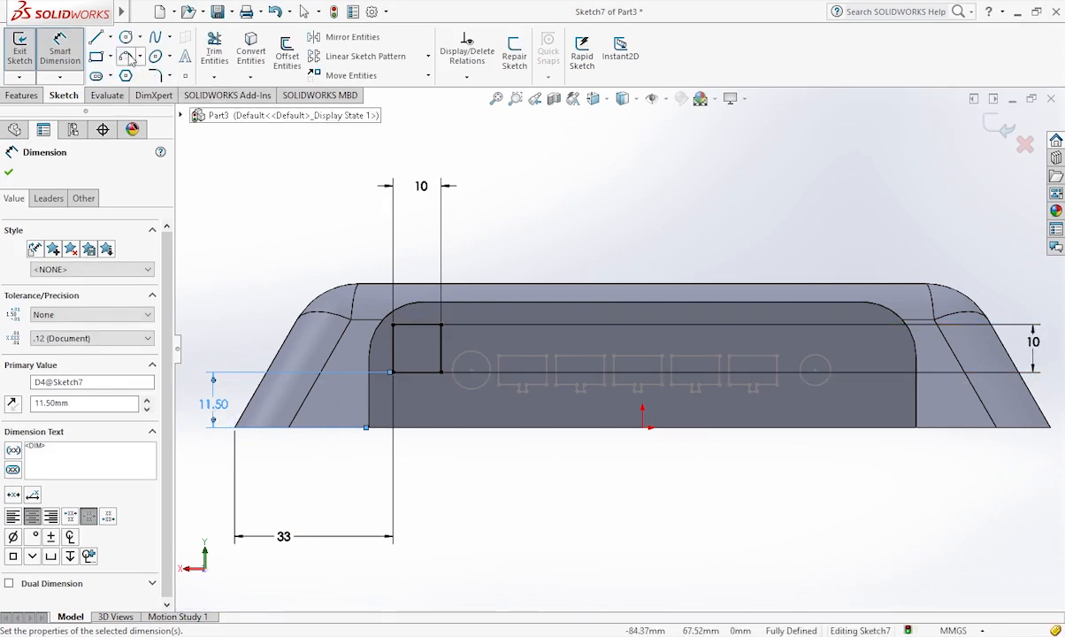
- Draw a 5 mm radius circle centred in the square and tangent to its sides
left_click(127, 56)
left_click(127, 36)
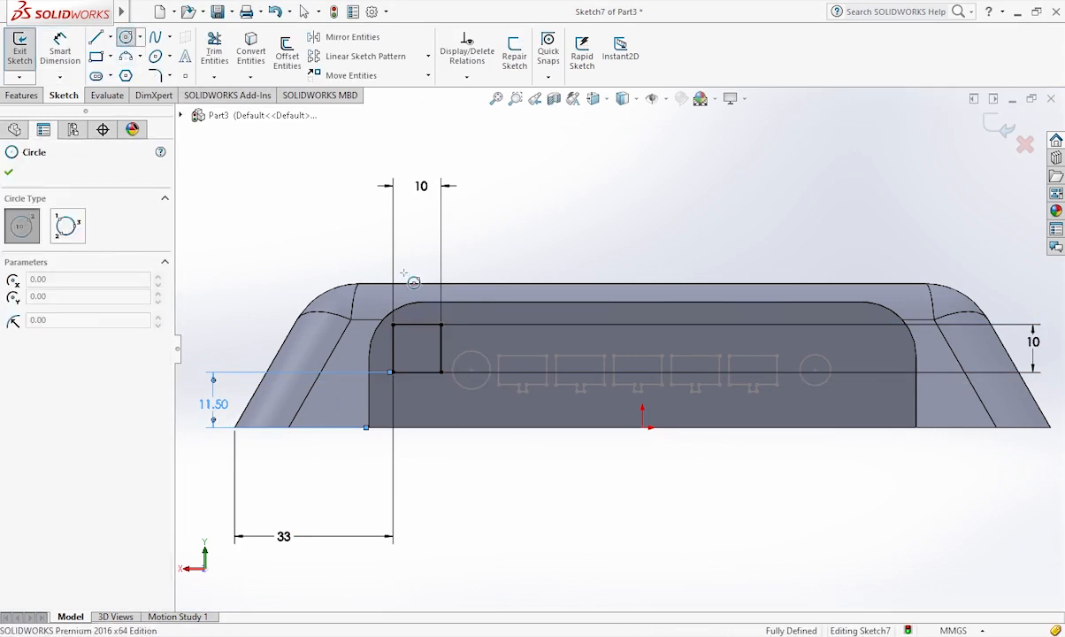
left_click(417, 349)
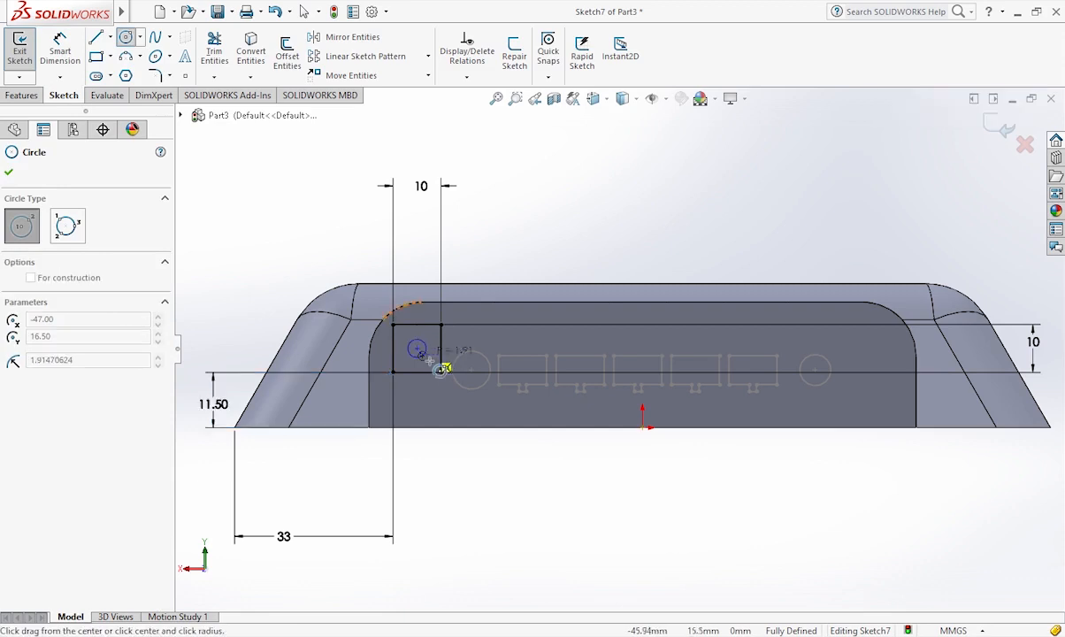
left_click(441, 350)
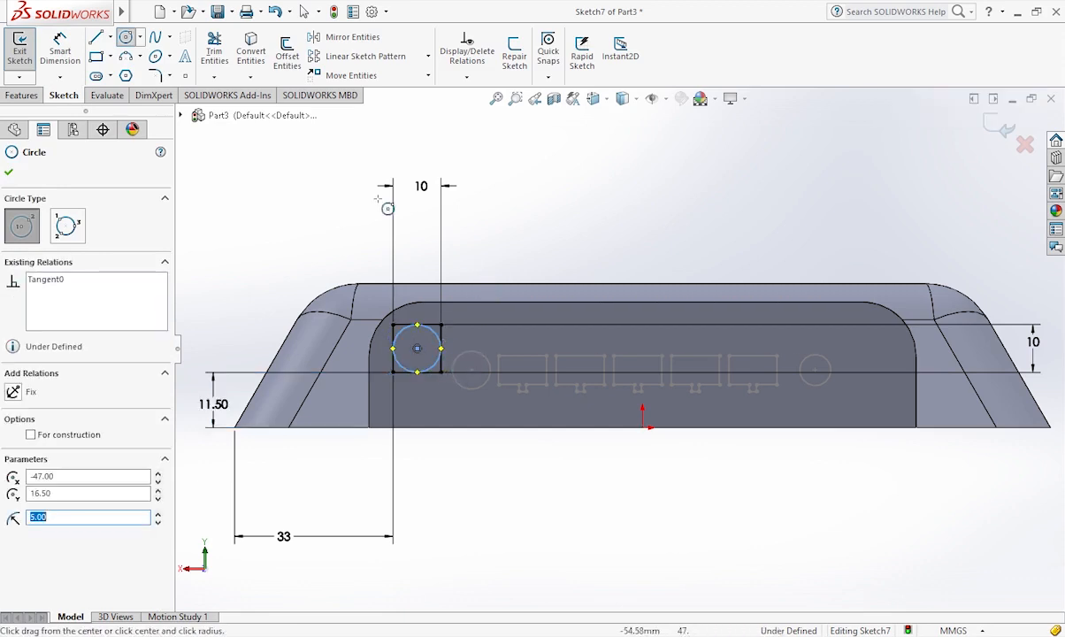
- Trim away the square around the circle and add a Fix relation to the circle
left_click(203, 53)
mouse_move(426, 311)
left_mouse_down()
mouse_move(447, 357)
mouse_move(421, 386)
mouse_move(392, 362)
mouse_move(399, 326)
mouse_move(402, 355)
left_mouse_up()
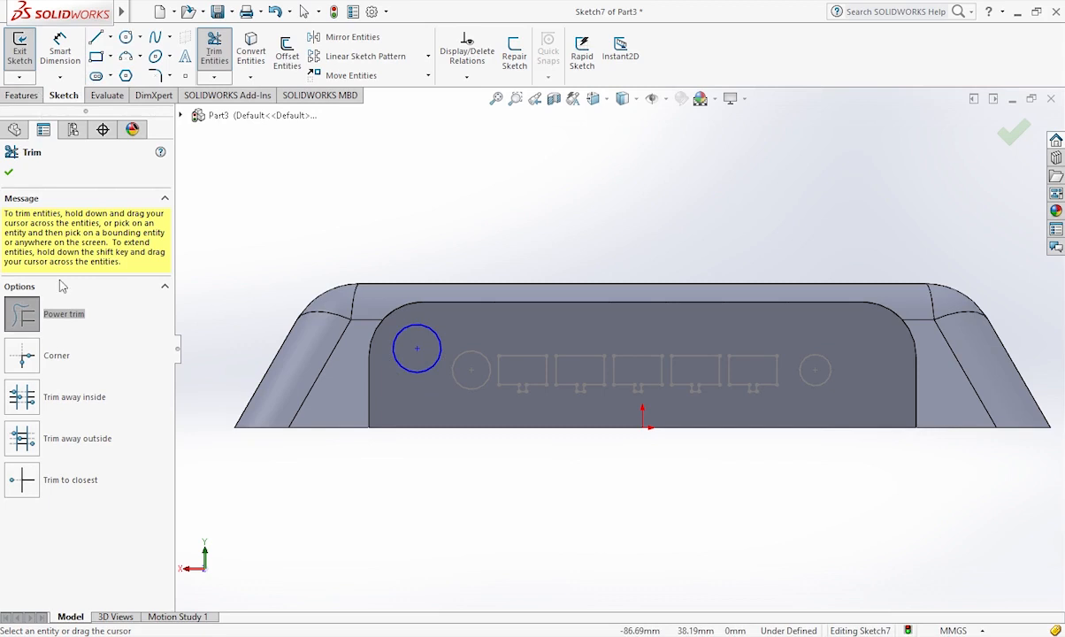
left_click(9, 170)
left_click(394, 342)
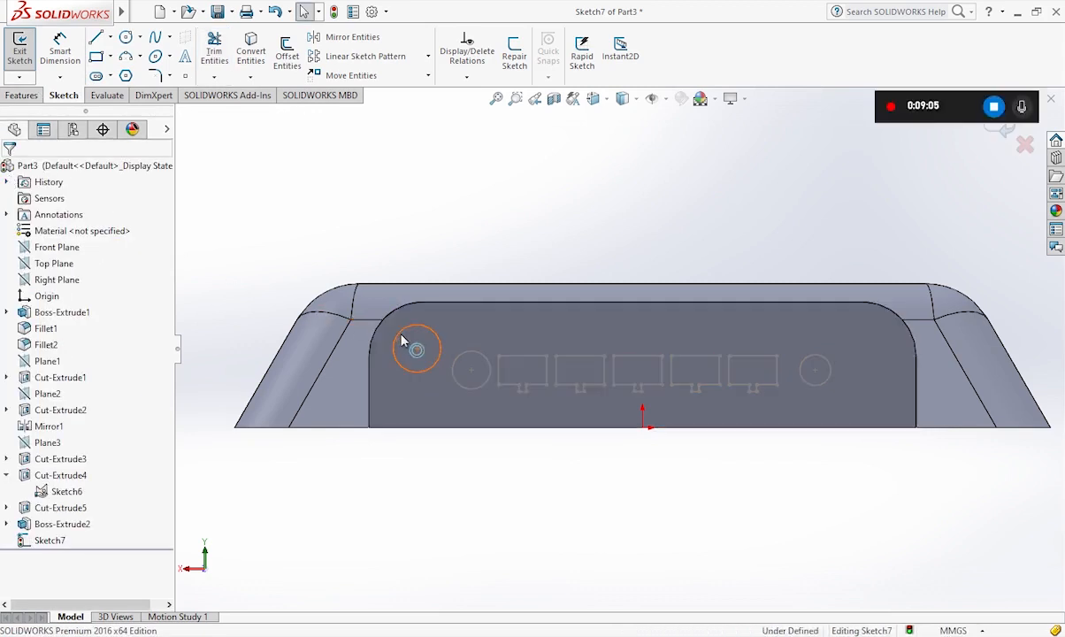
left_click(14, 329)
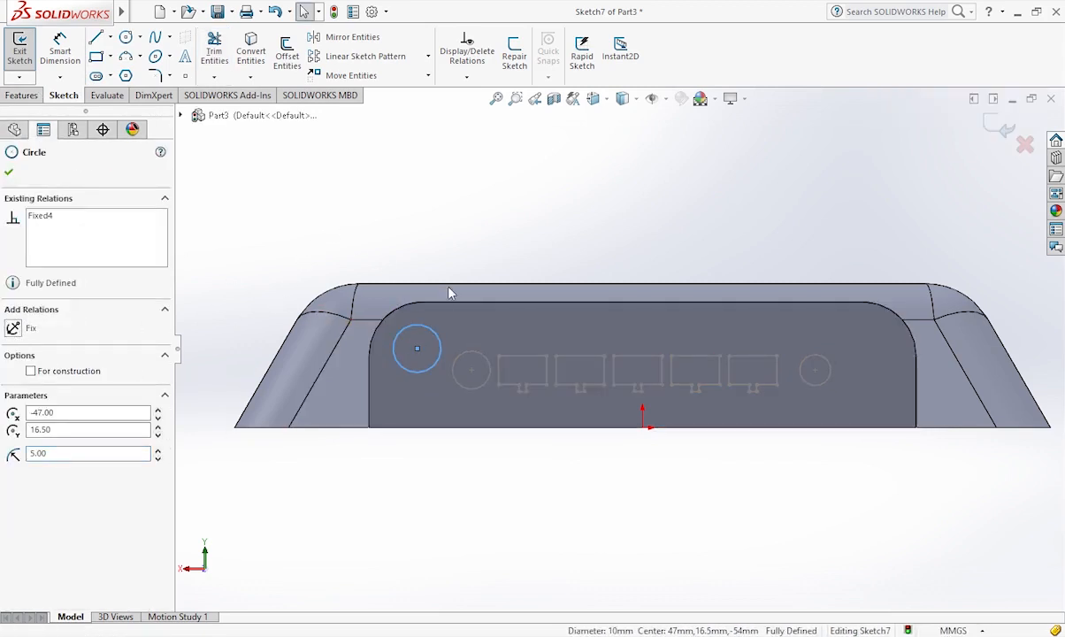
- Extrude the fixed circle 15 mm outward as a blind boss merged with the body
middle_click_drag(505, 313, 675, 435)
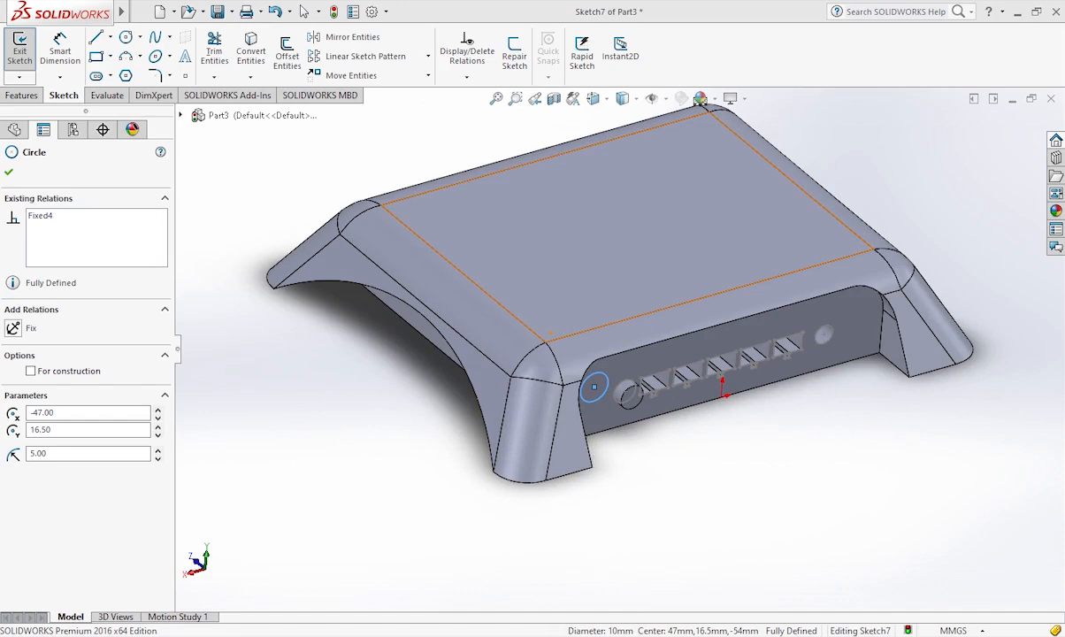
left_click(36, 92)
left_click(26, 55)
left_click(47, 312)
key("Return")
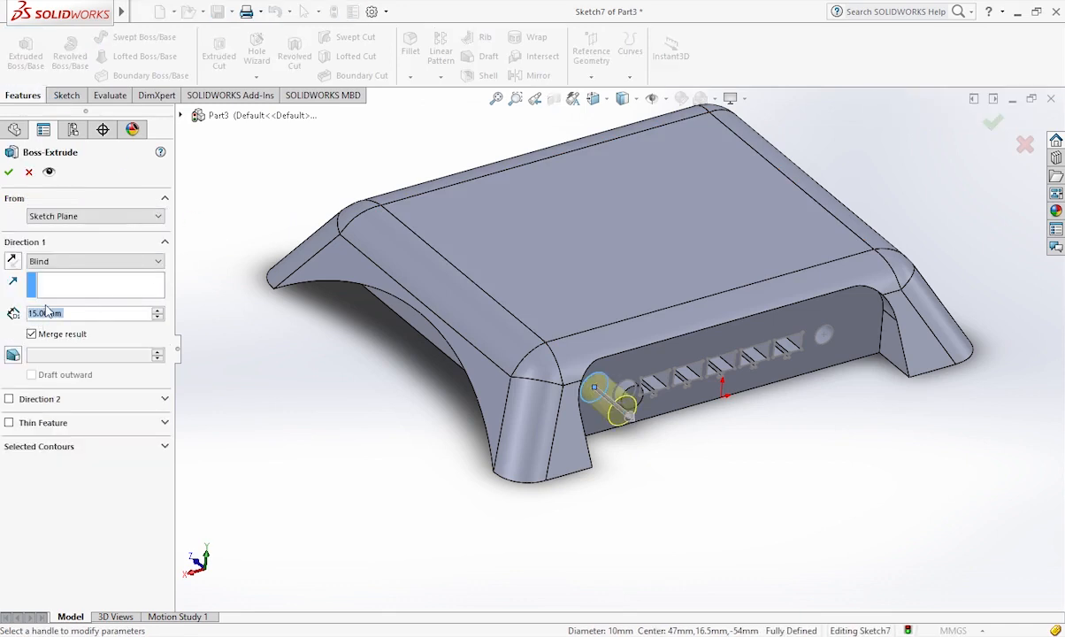
left_click(9, 173)
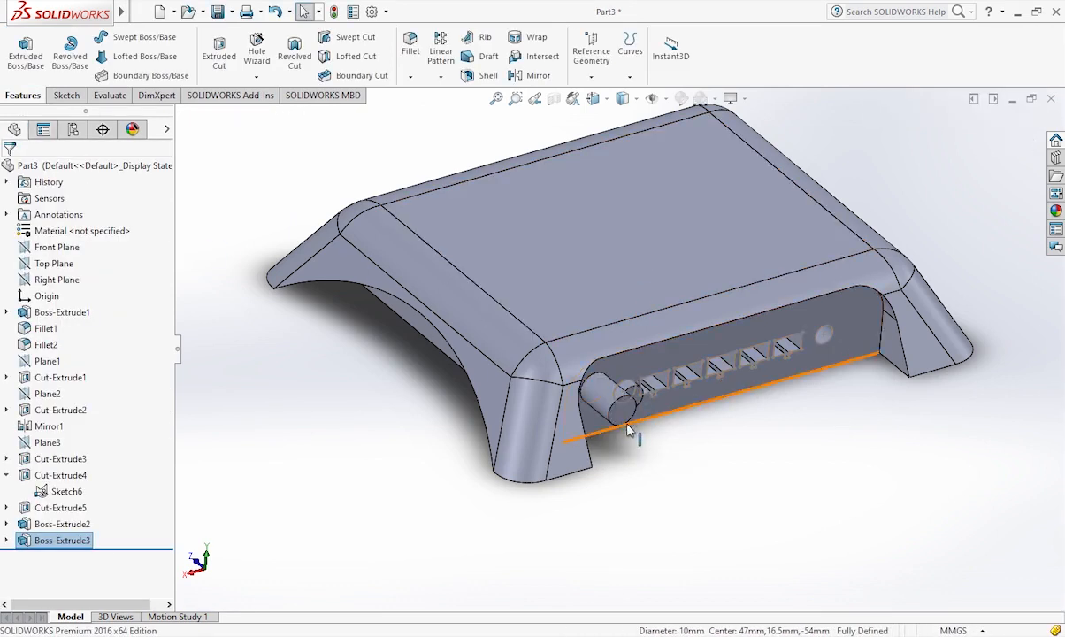
- Create a reference plane offset 11.5 mm upward from the Top Plane
scroll(631, 414, "down", 3)
scroll(631, 412, "down", 2)
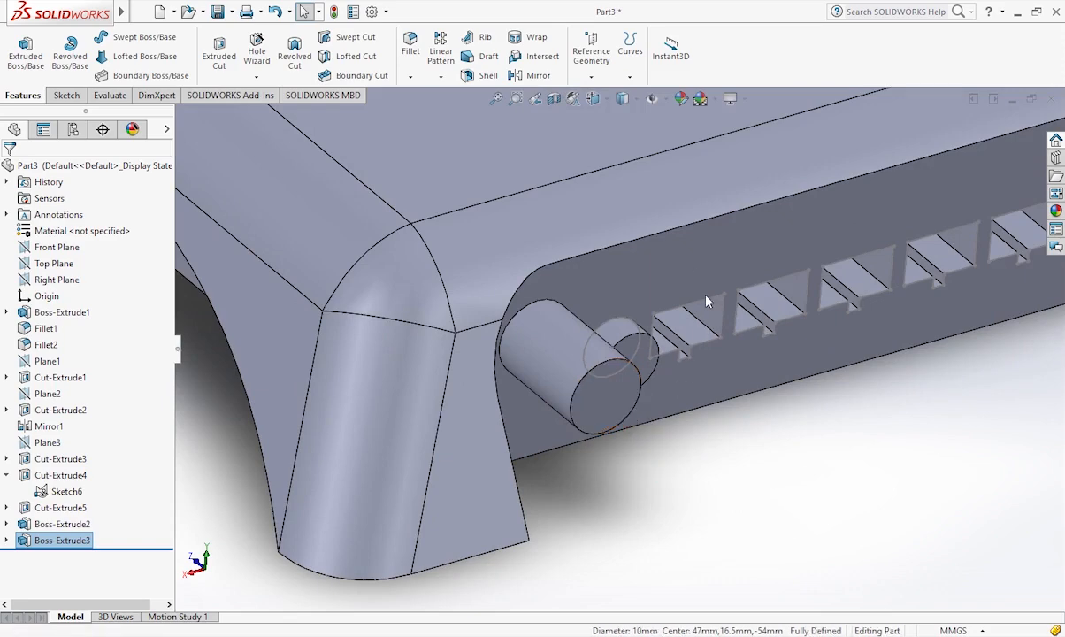
middle_click_drag(832, 245, 701, 309)
scroll(702, 289, "up", 3)
scroll(702, 288, "up", 2)
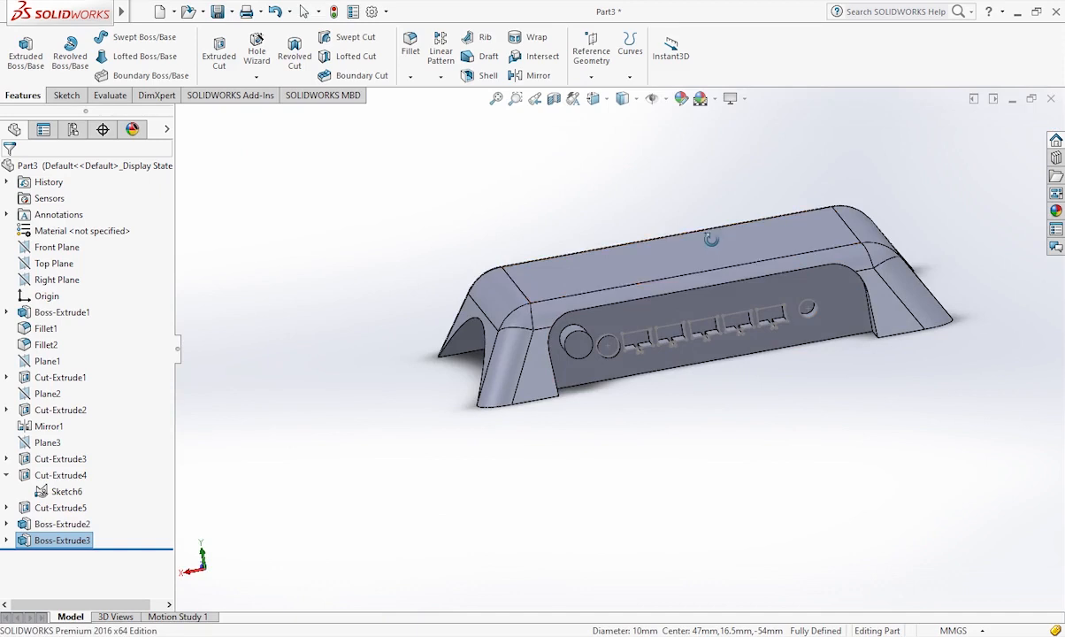
scroll(710, 240, "down", 1)
middle_click_drag(710, 239, 673, 225)
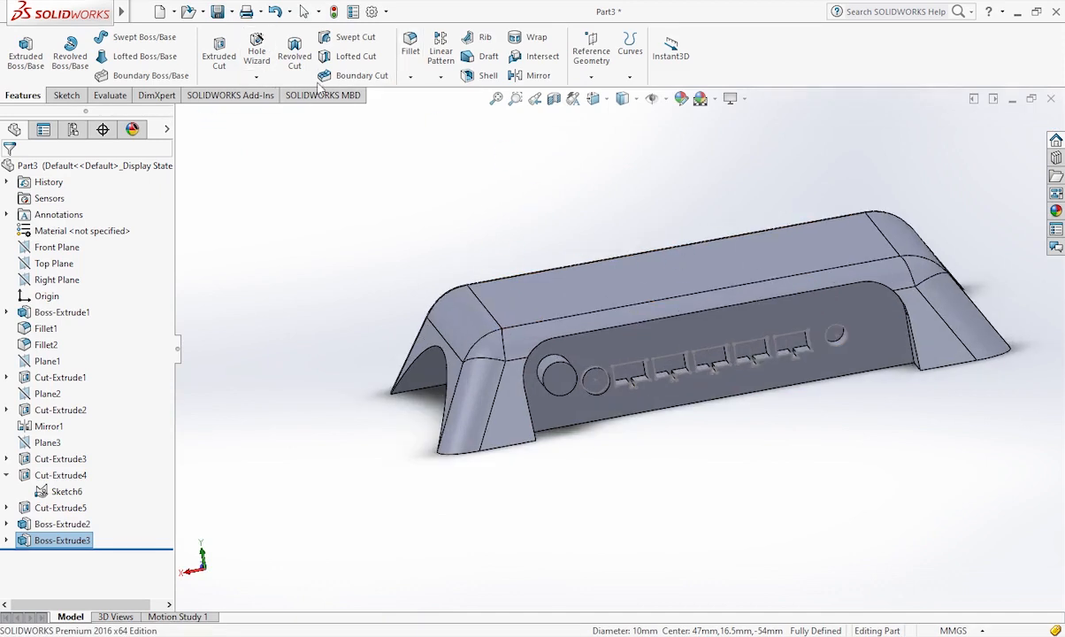
left_click(55, 264)
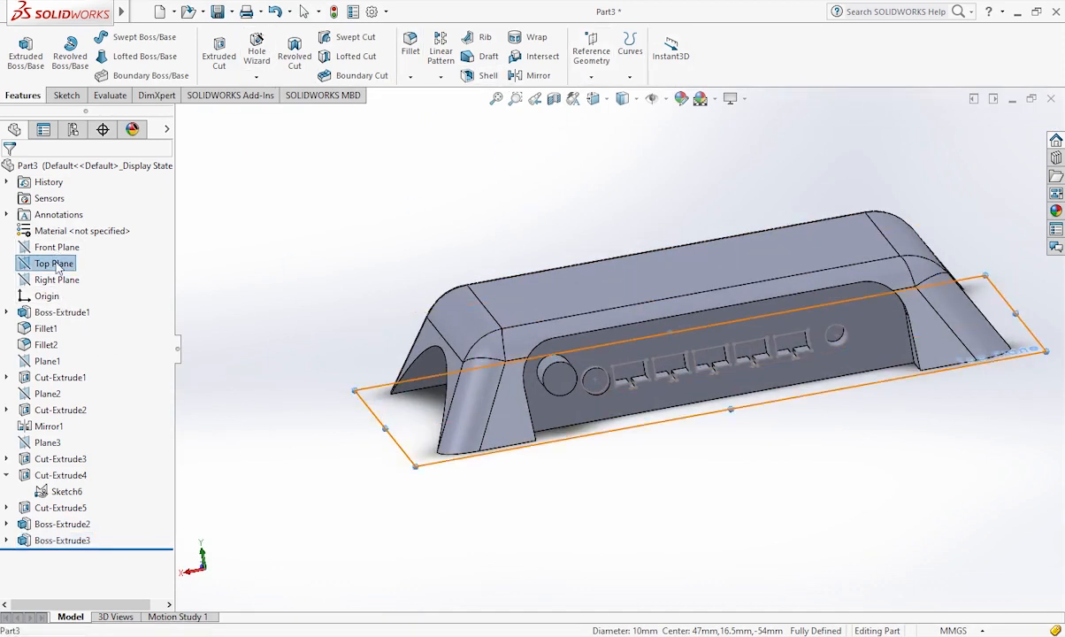
left_click(589, 71)
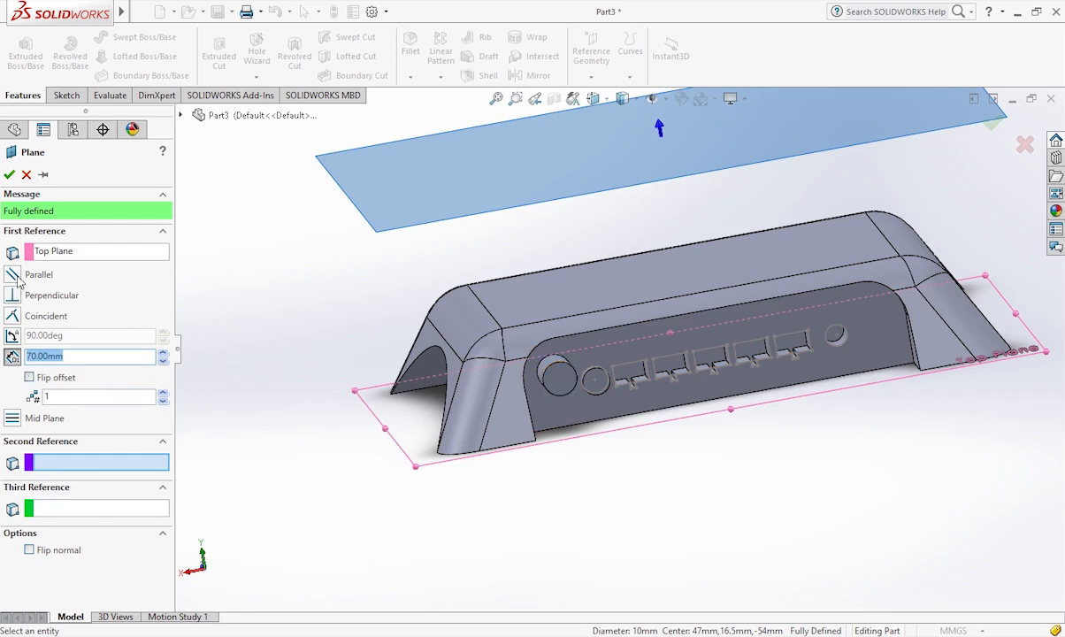
left_click(39, 358)
left_click(13, 357)
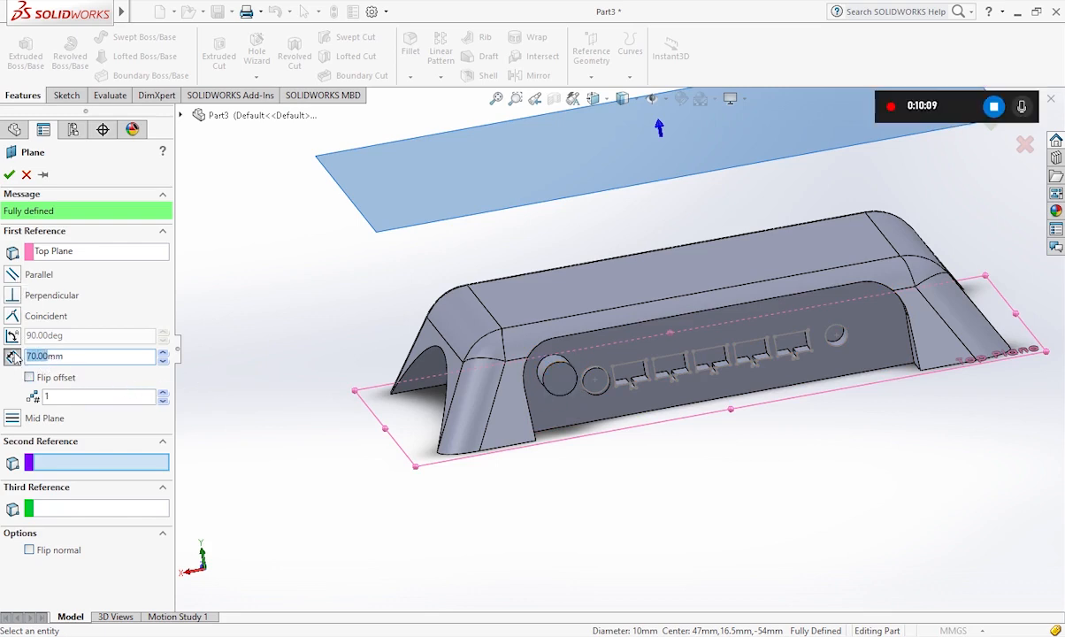
type("1")
key("Return")
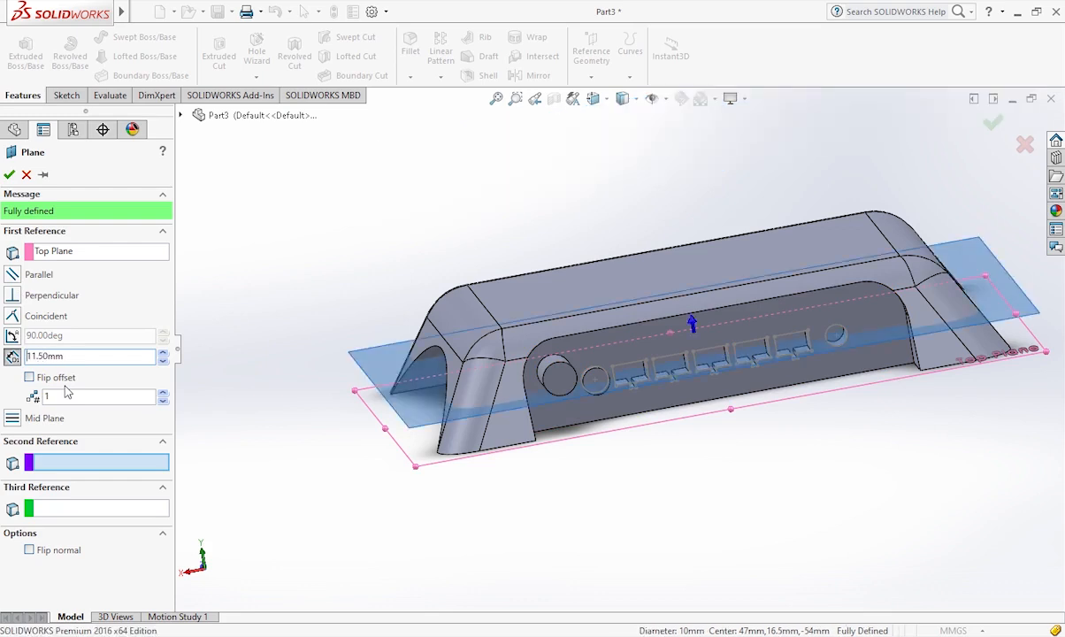
left_click(9, 174)
- Start a sketch on the new offset plane and draw a line about 5 mm long straight outward from the middle of the longer boss's end
middle_click_drag(640, 274, 648, 482)
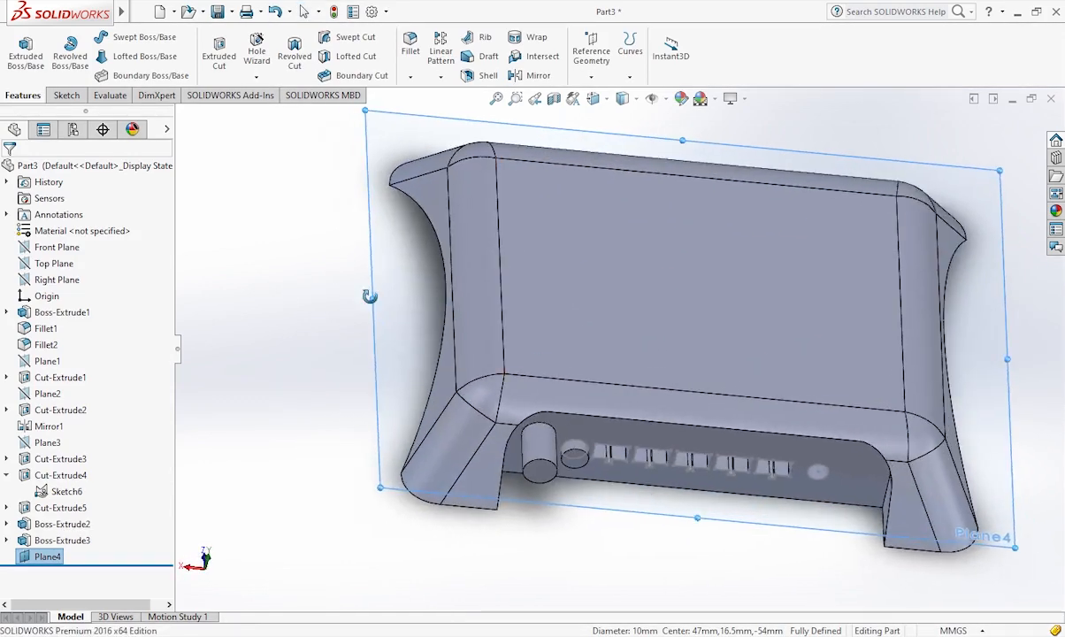
left_click(49, 557)
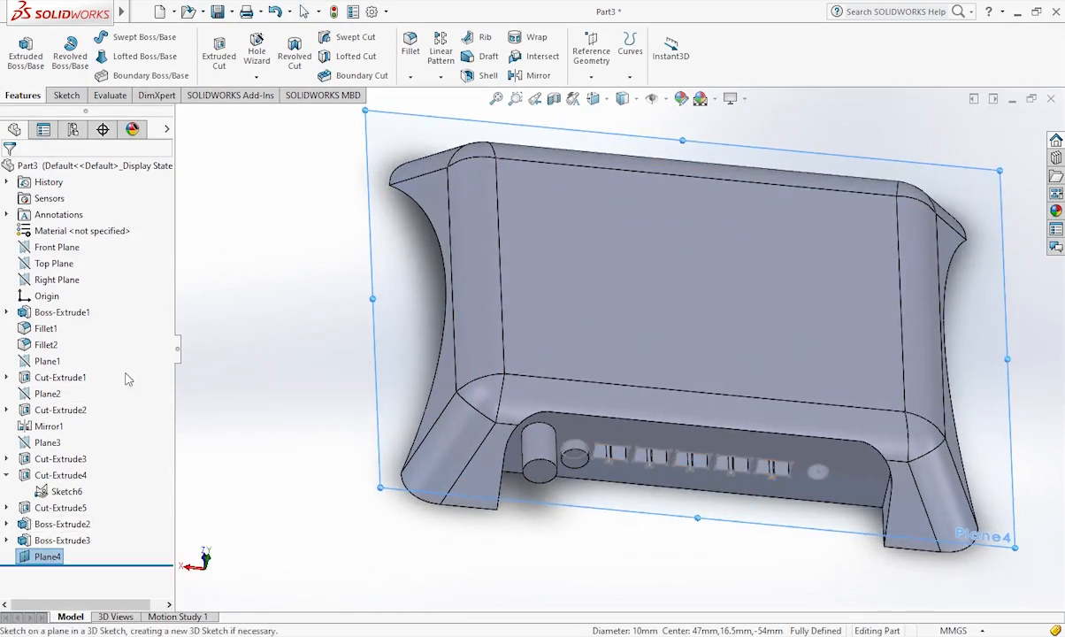
left_click(113, 328)
scroll(764, 138, "down", 1)
middle_click_drag(769, 132, 694, 273, "ctrl")
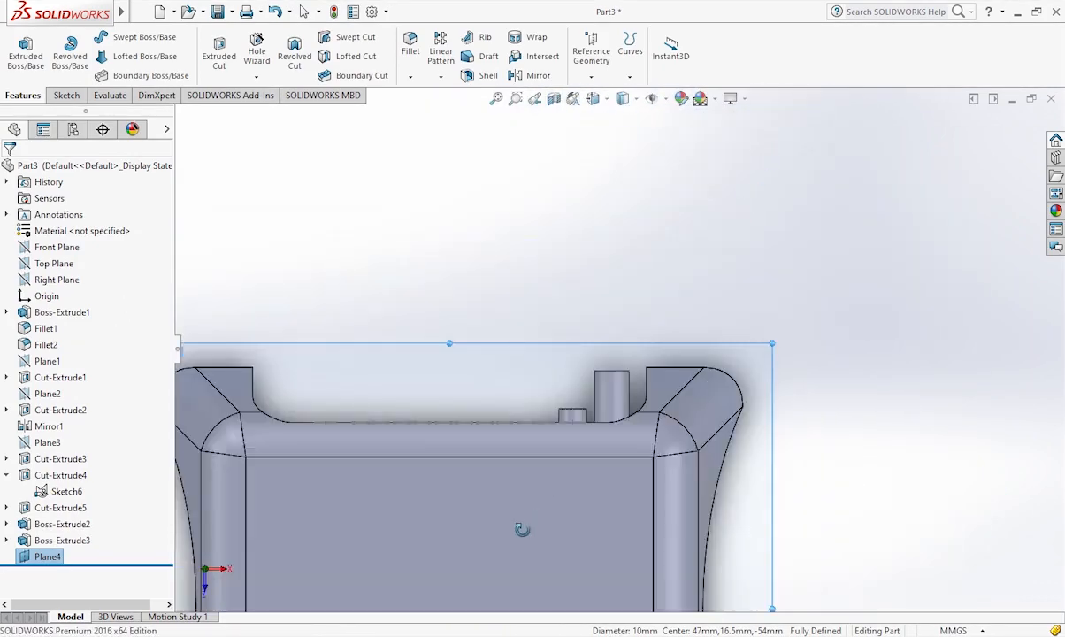
scroll(522, 529, "down", 4)
scroll(773, 179, "up", 2)
scroll(770, 159, "down", 1)
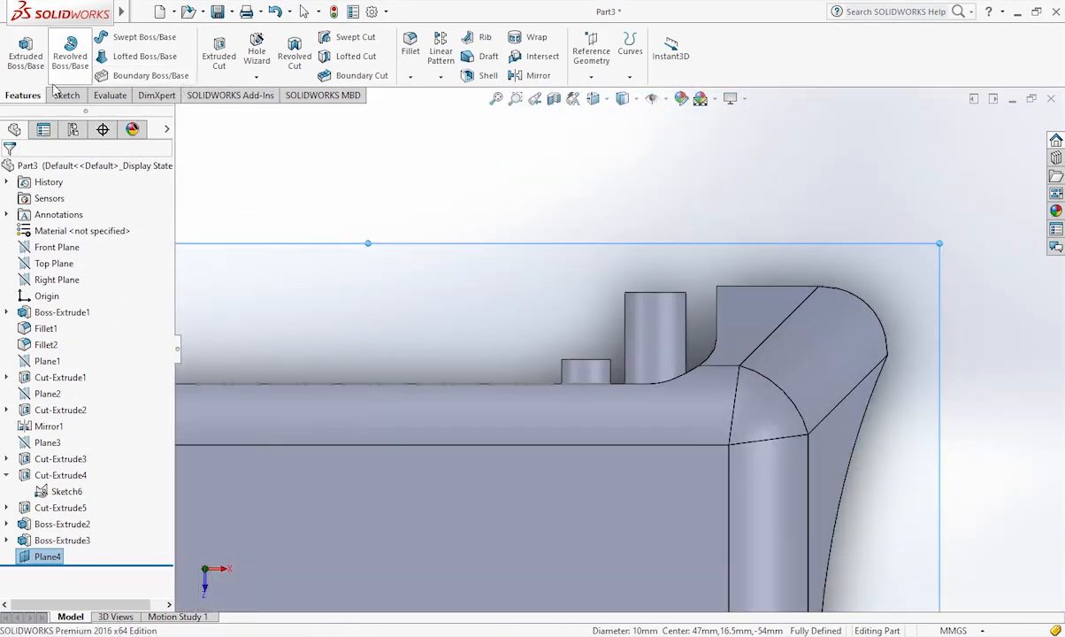
left_click(65, 94)
left_click(95, 37)
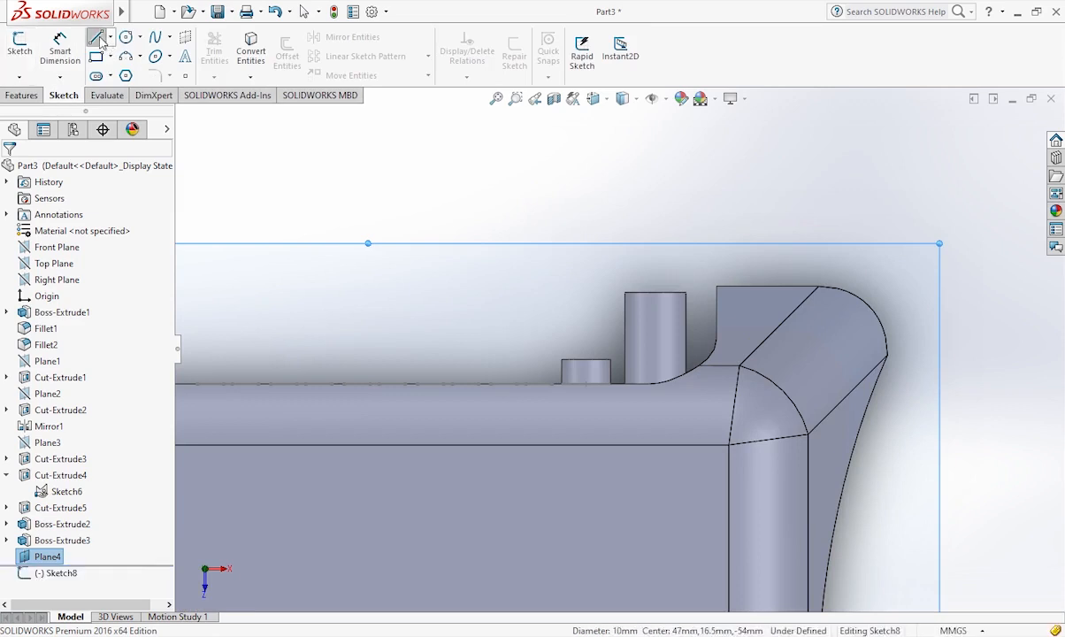
left_click(655, 292)
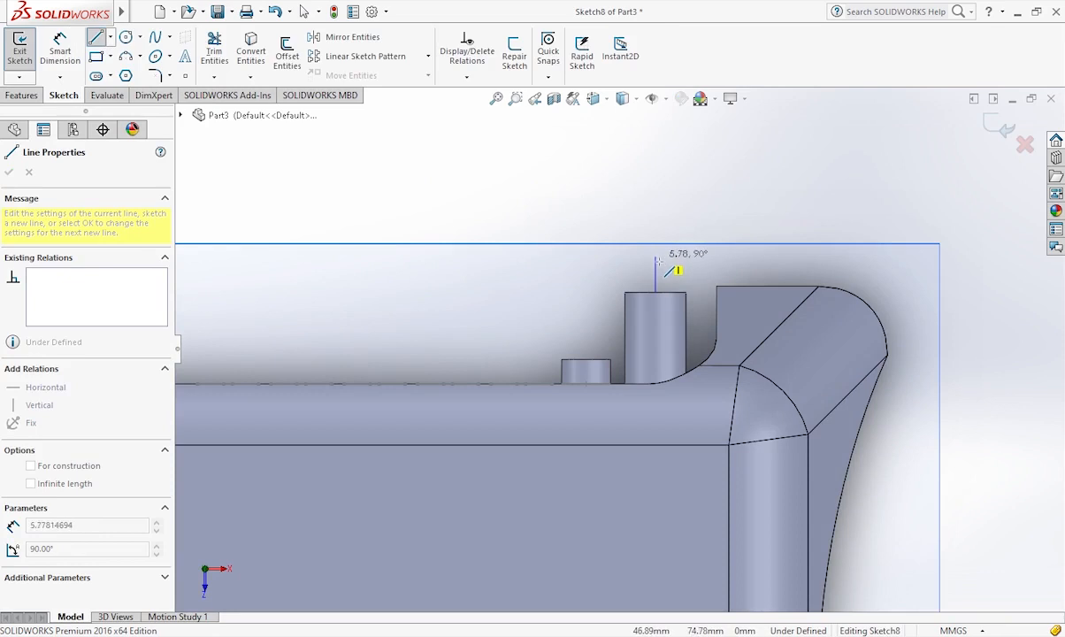
left_click(656, 257)
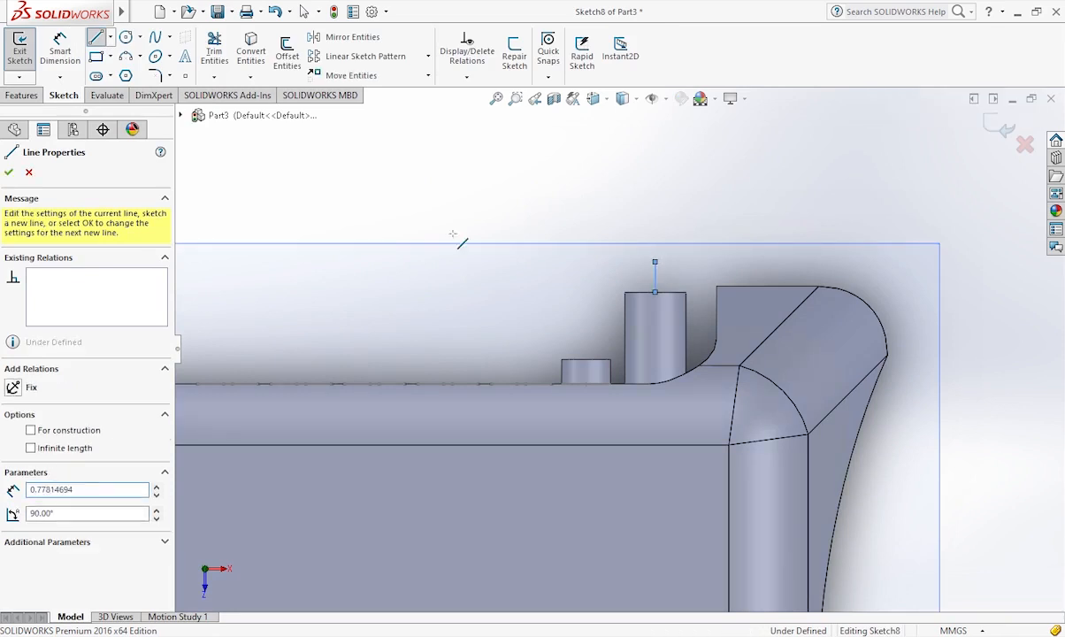
key("Escape")
- Draw a 5 mm radius circle centred on the line's free end, and trim away the line
left_click(654, 262)
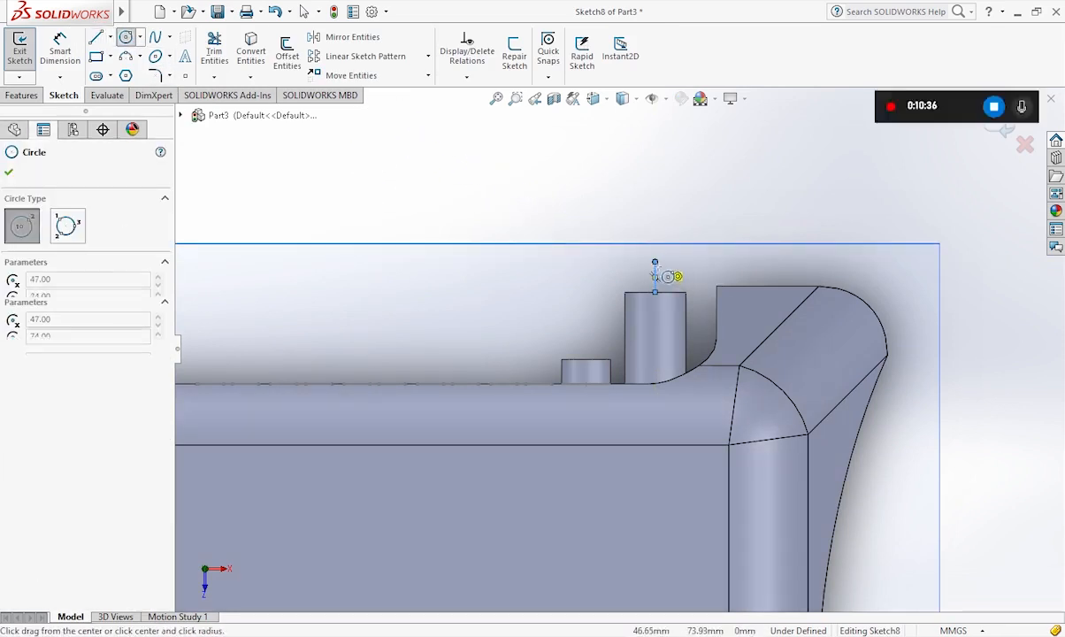
left_click(664, 294)
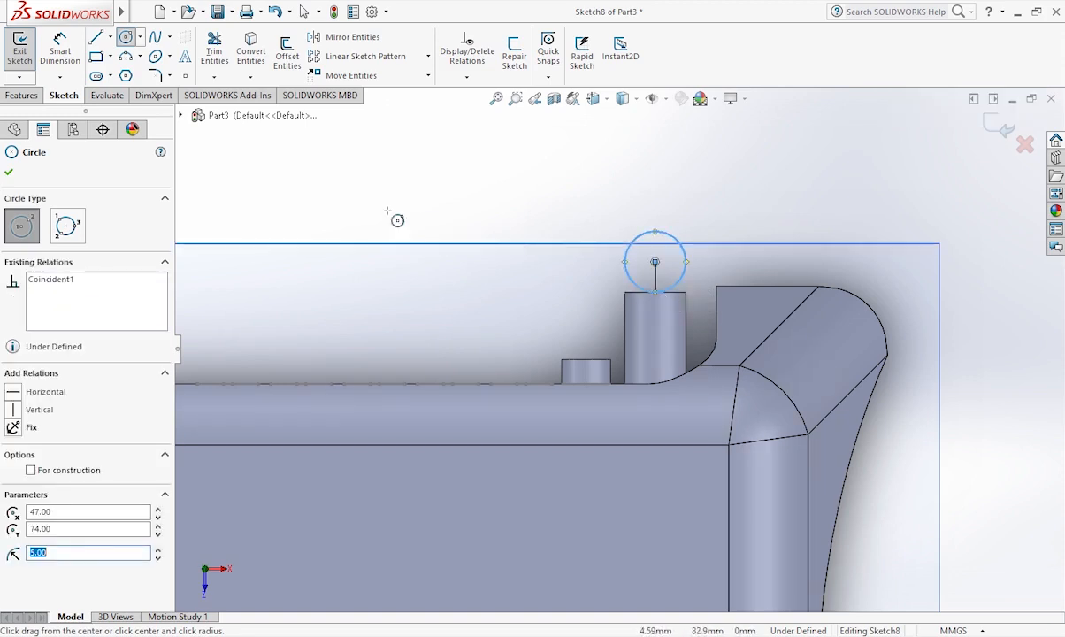
left_click(214, 53)
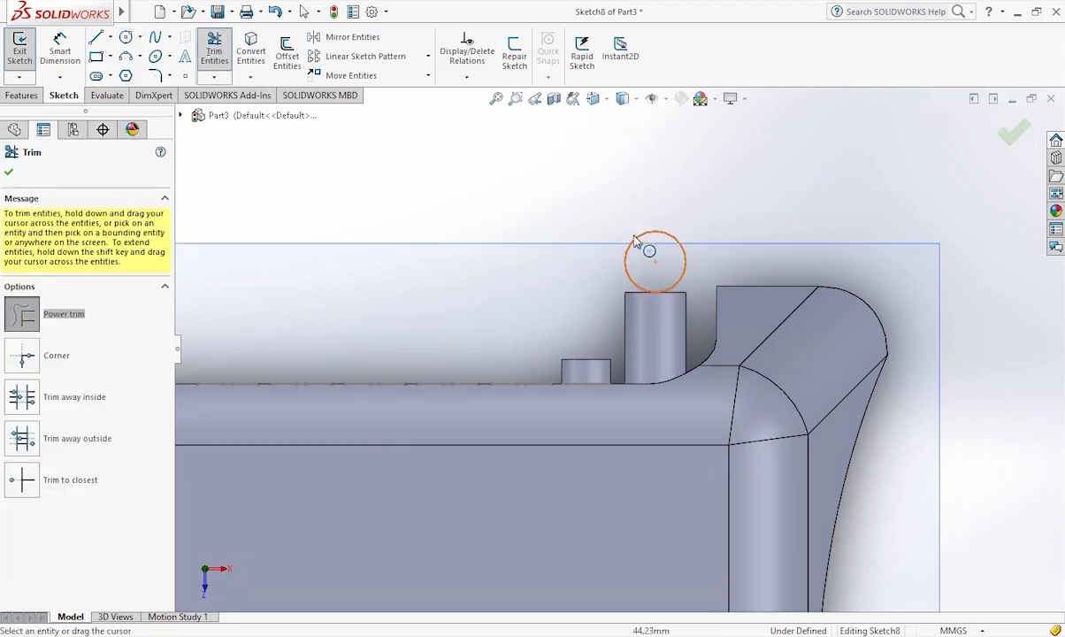
key("Escape")
- Add a Fix relation to the circle beyond the longer boss's end
left_click(654, 260)
left_click(12, 328)
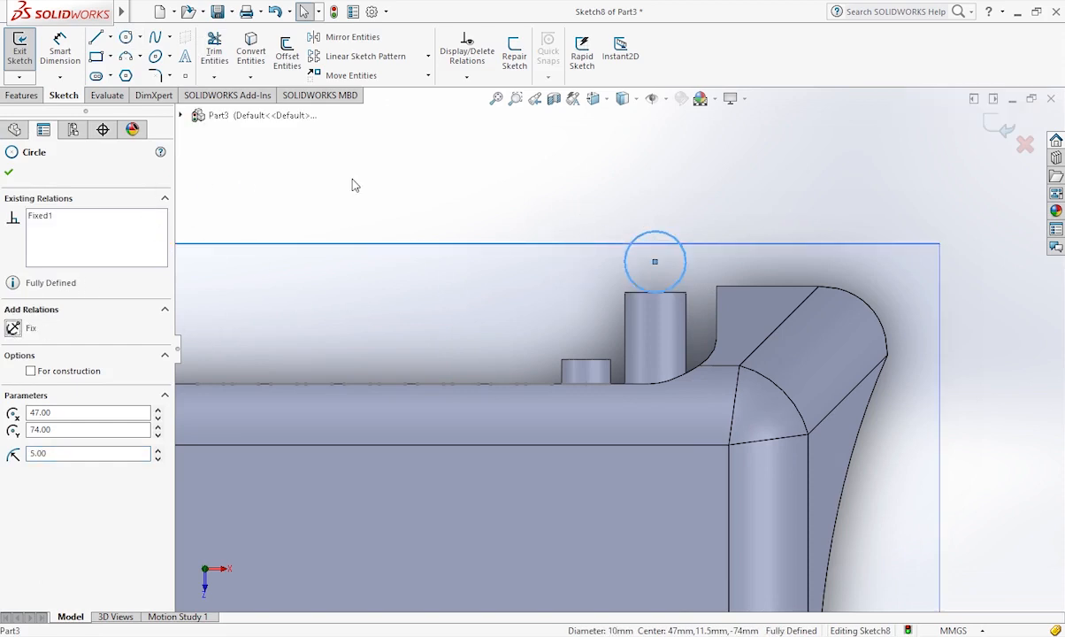
middle_click_drag(549, 285, 512, 252)
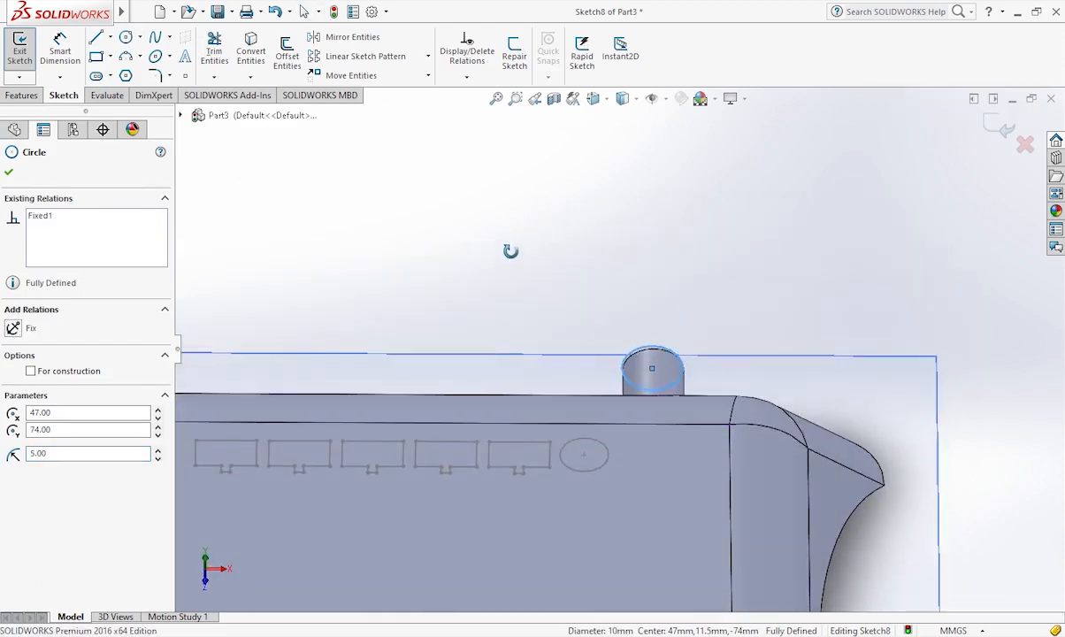
scroll(531, 276, "up", 7)
middle_click_drag(547, 302, 647, 599)
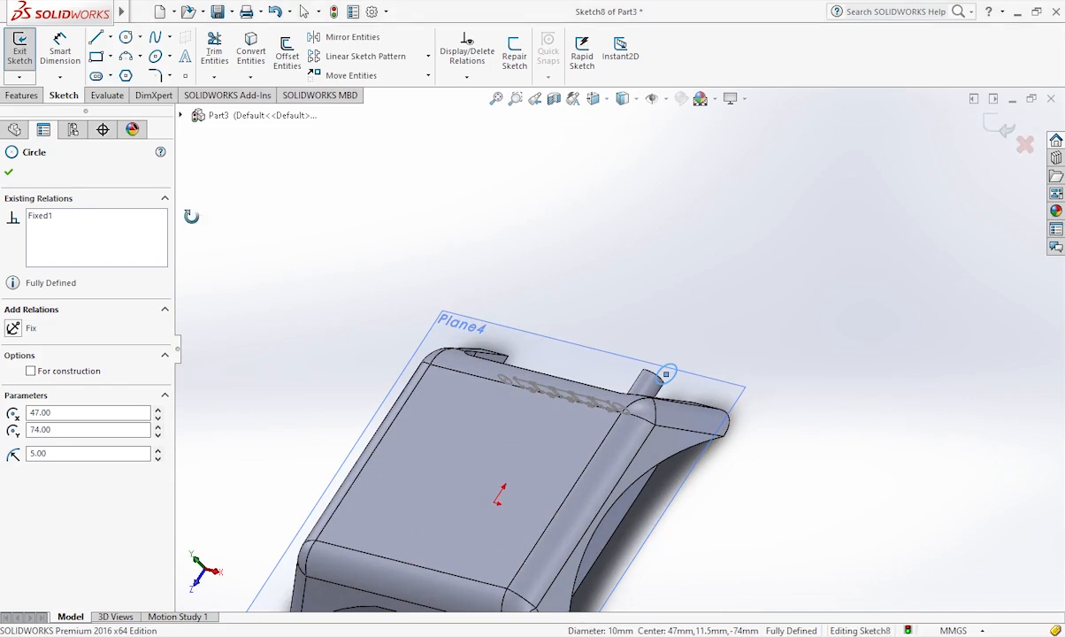
- Extrude the 5 mm radius circle 129 mm upward as a Blind boss with merged result
left_click(9, 174)
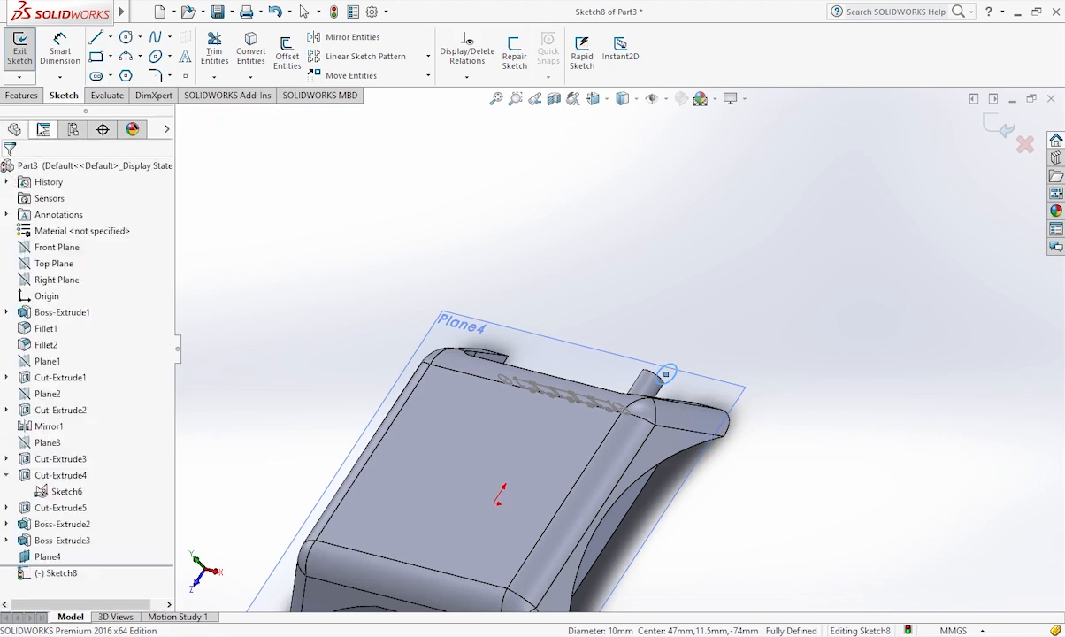
left_click(22, 94)
left_click(25, 53)
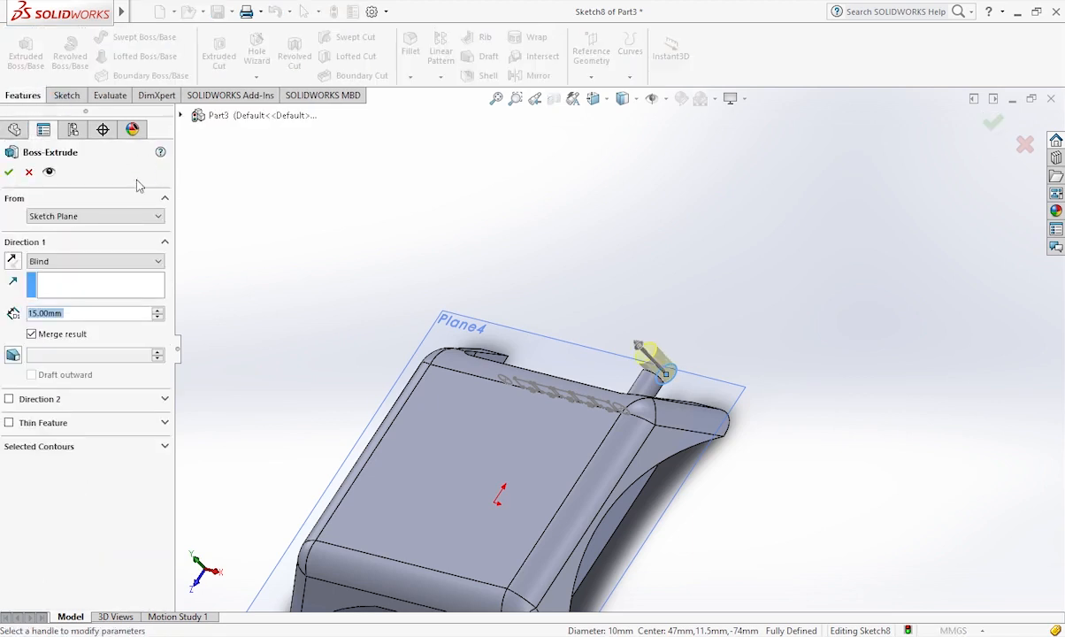
left_click(44, 315)
type("29")
key("Return")
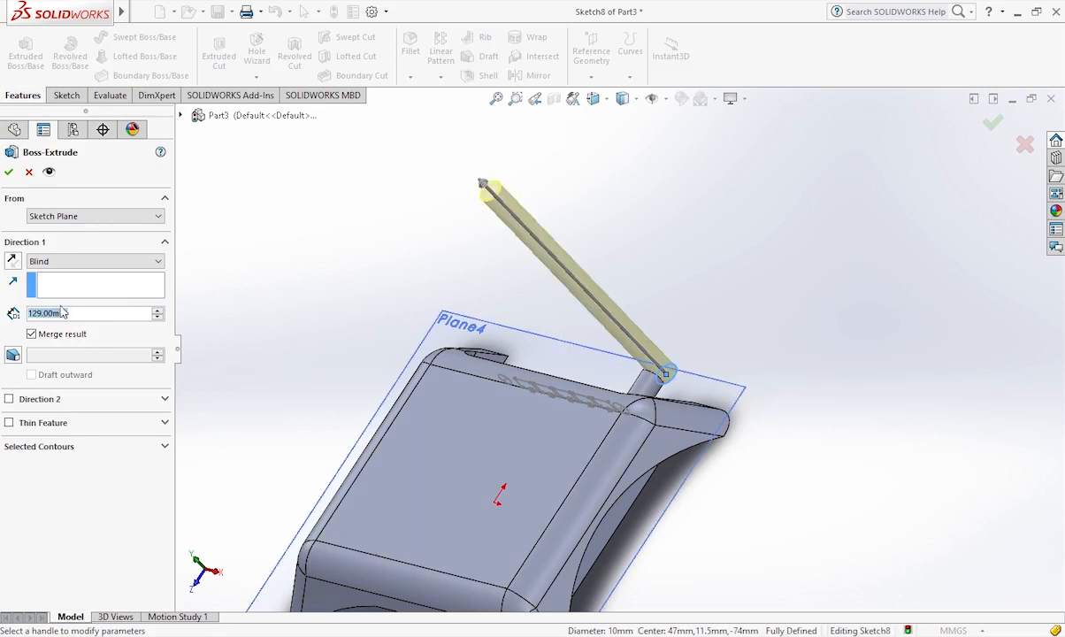
left_click(9, 172)
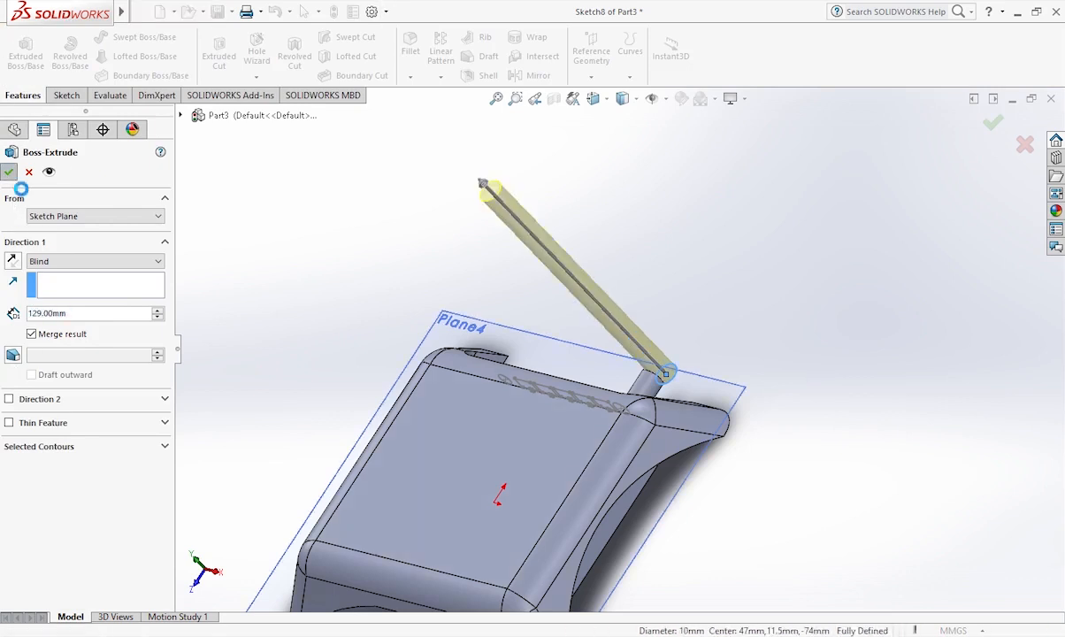
- Start a sketch on the extruded rod's free end face and draw a concentric circle with a 2.5 mm radius
left_click(489, 195)
key("ctrl+8")
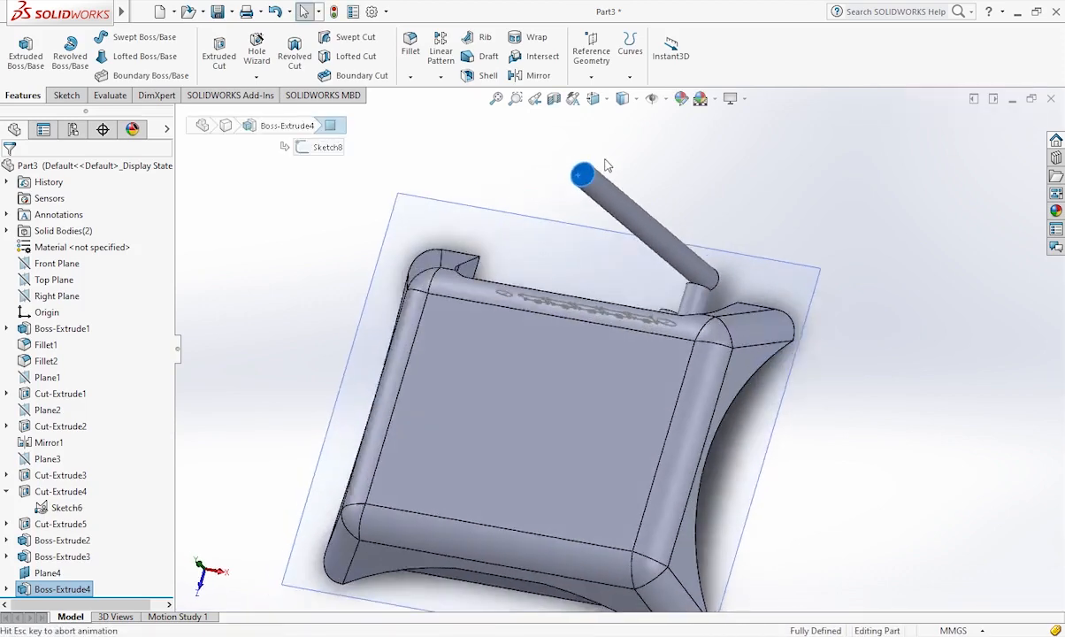
scroll(818, 109, "down", 6)
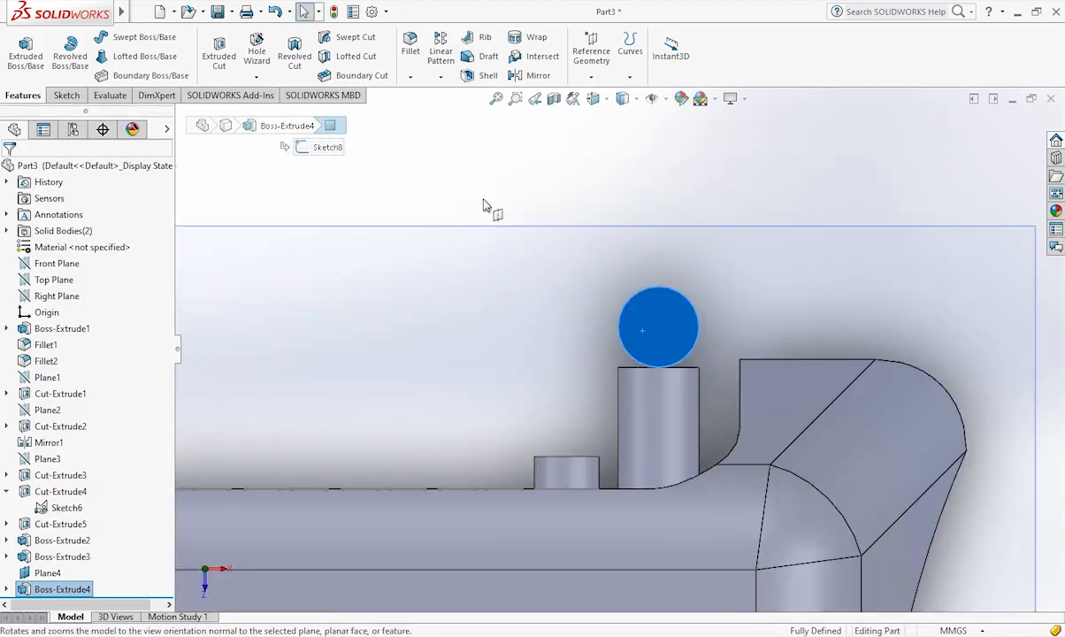
left_click(67, 95)
left_click(125, 39)
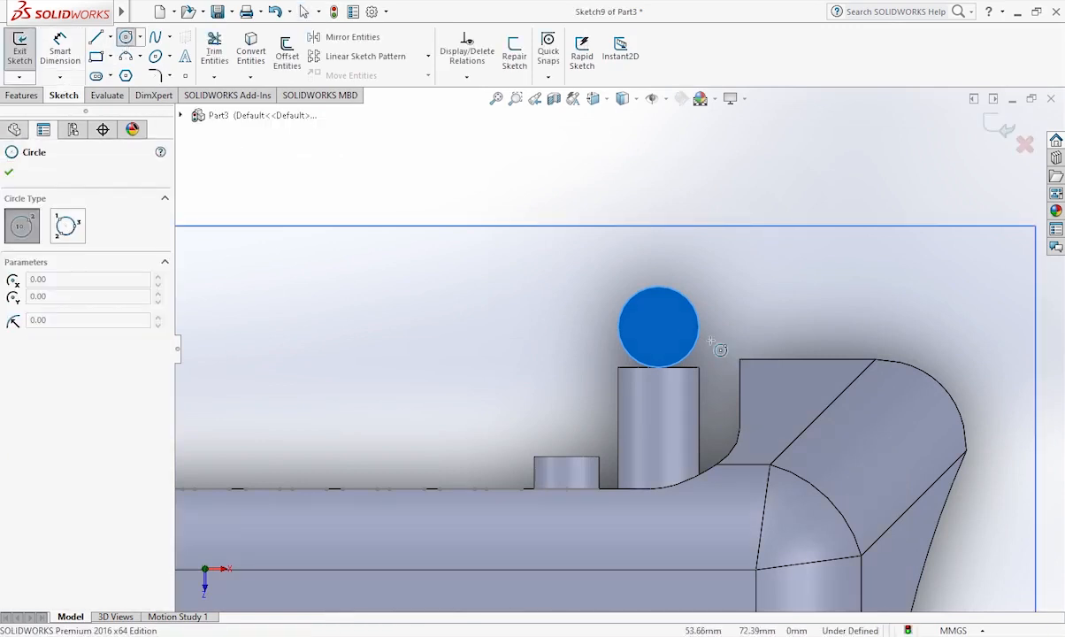
left_click(659, 327)
left_click(676, 314)
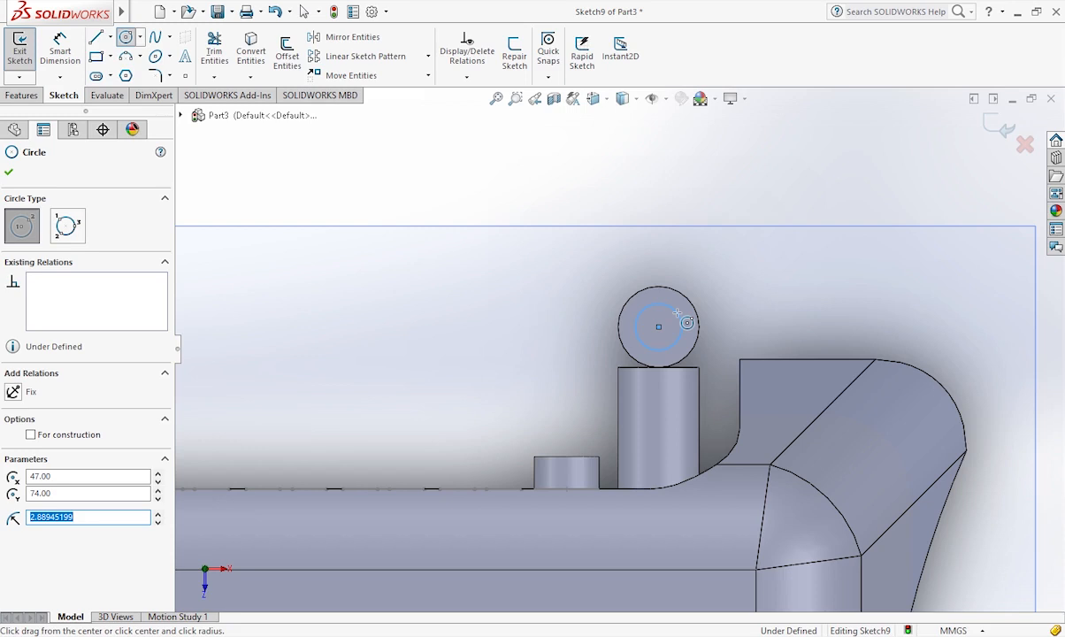
type("2")
key("Return")
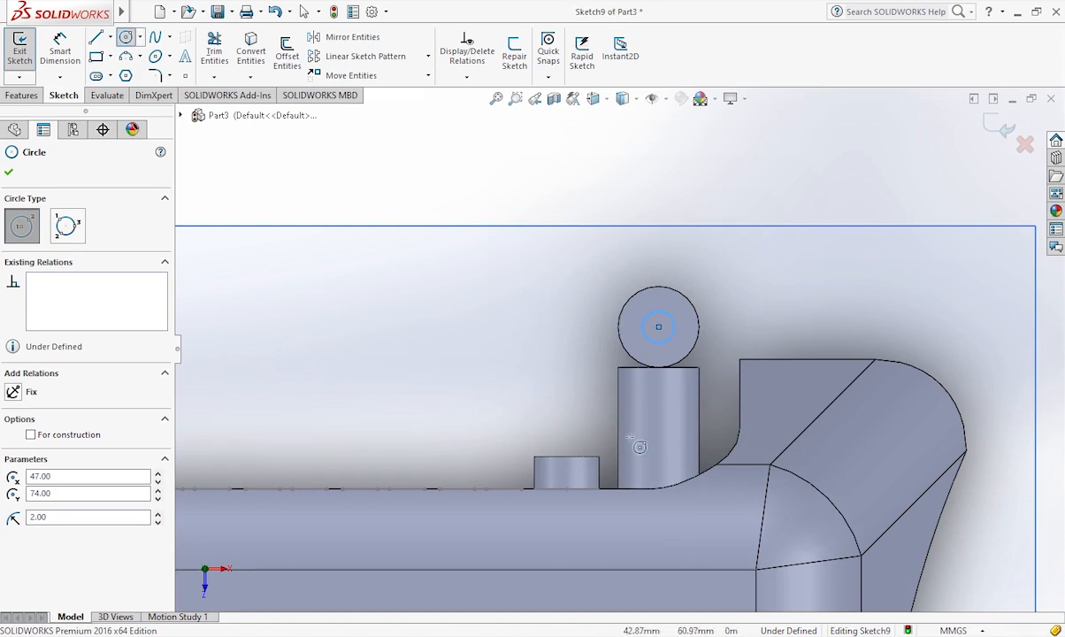
left_click(84, 518)
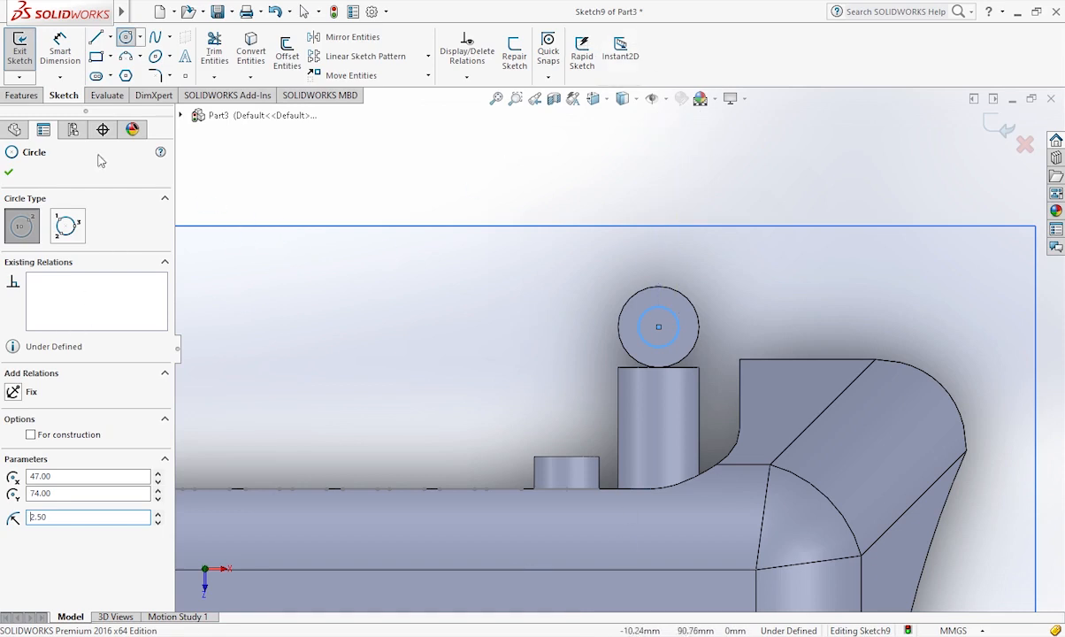
- Extrude the 2.5 mm radius circle 35.2 mm outward from the rod's end face
left_click(21, 95)
left_click(25, 52)
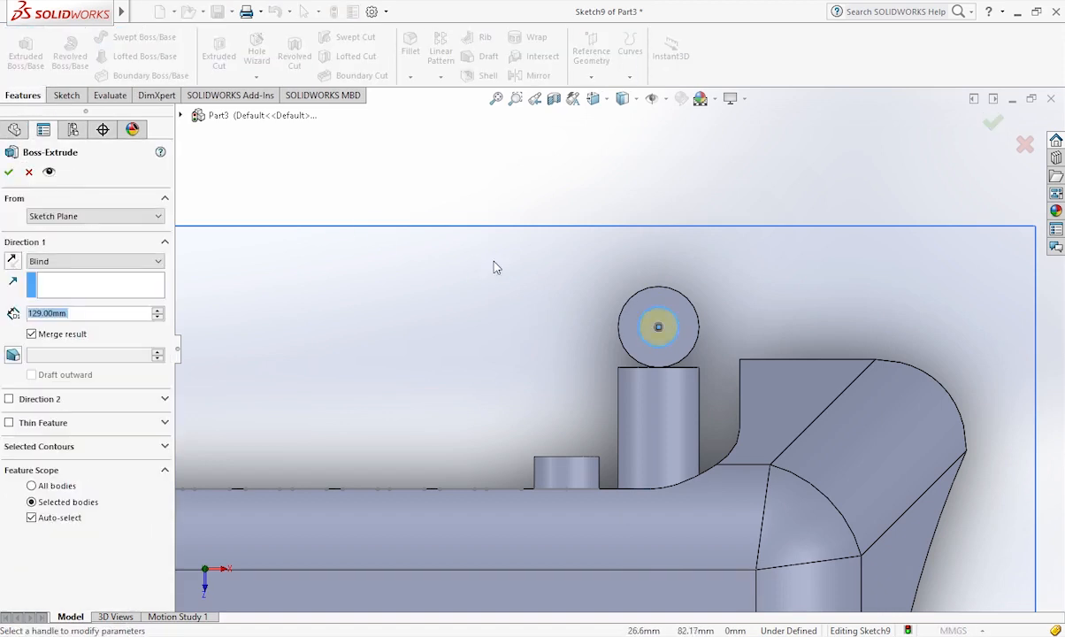
left_click(57, 313)
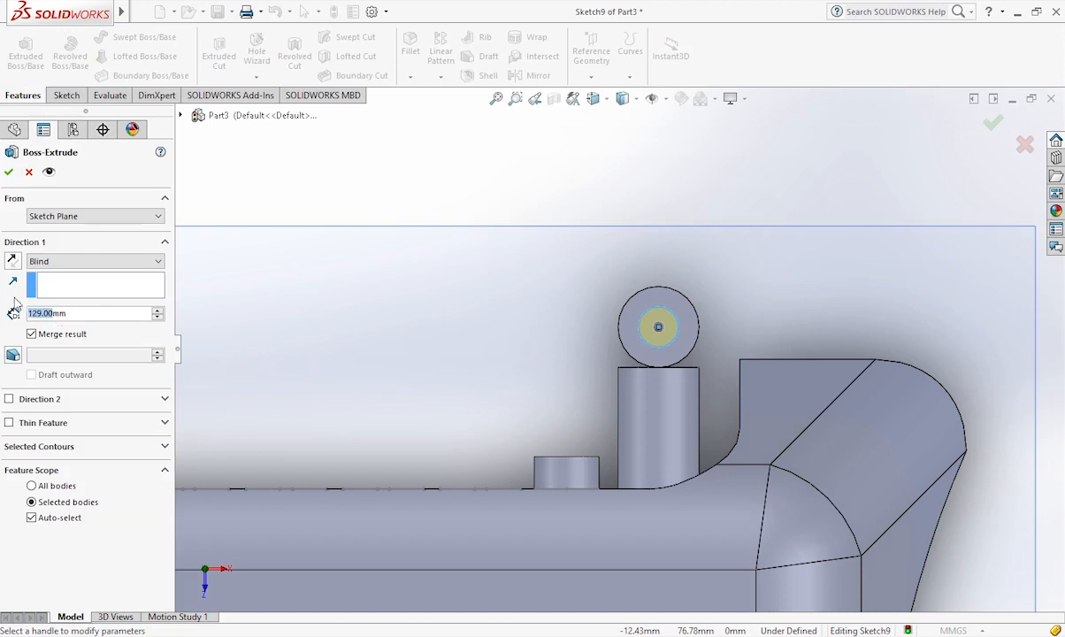
type("35.2")
key("Return")
left_click(9, 172)
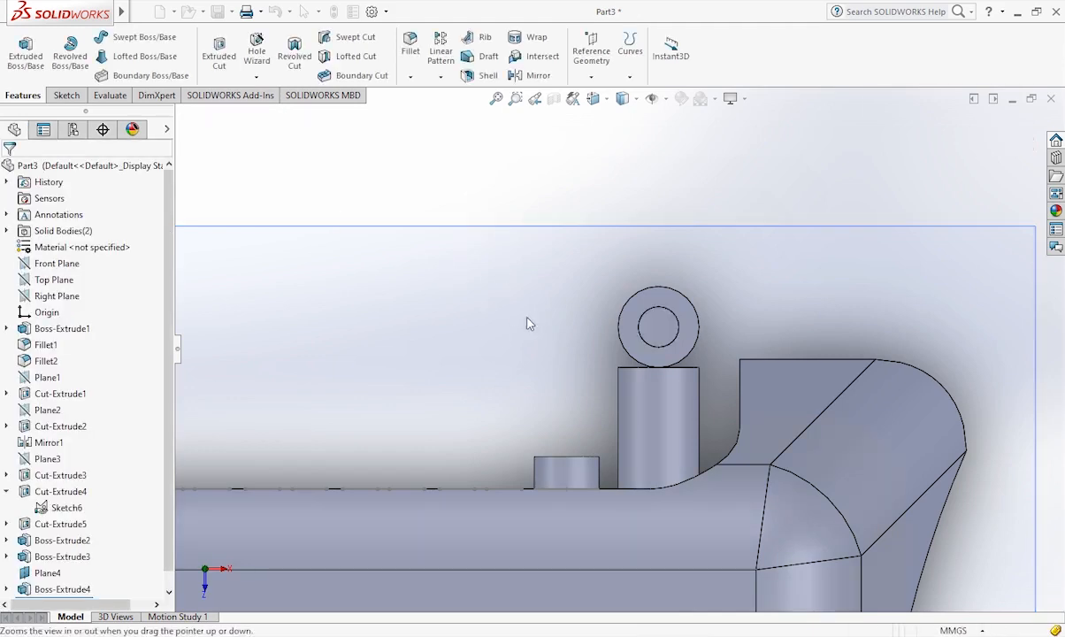
- Chamfer the thick rod's outer end edge around the thin rod with a 2.5 mm distance at 45 degrees
middle_click_drag(549, 352, 554, 205)
scroll(504, 200, "down", 5)
middle_click_drag(630, 403, 658, 418)
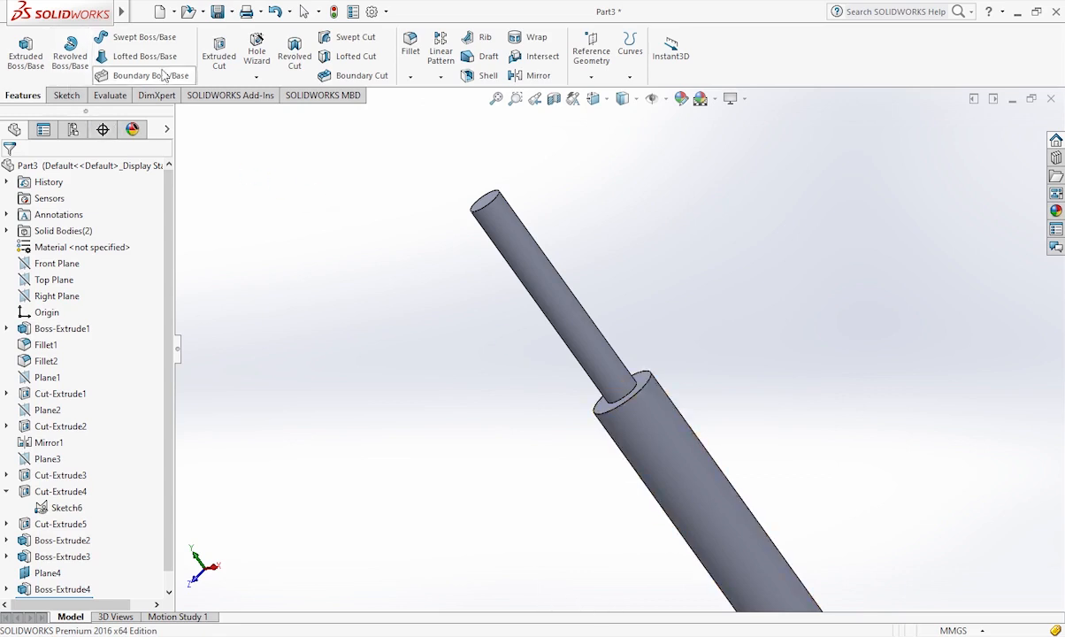
left_click(411, 77)
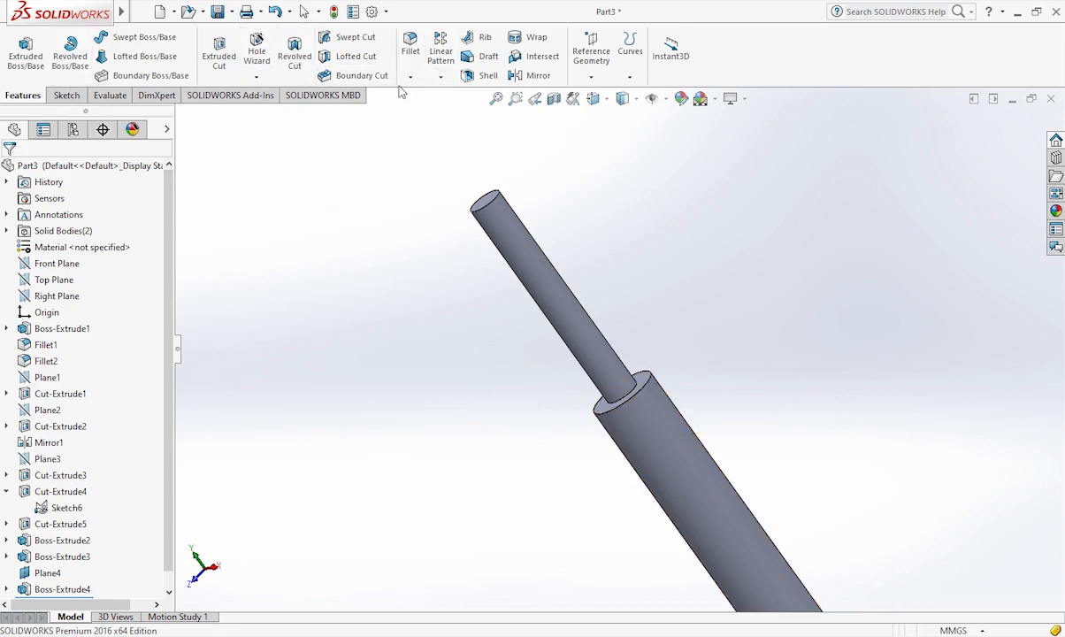
left_click(438, 122)
left_click(635, 403)
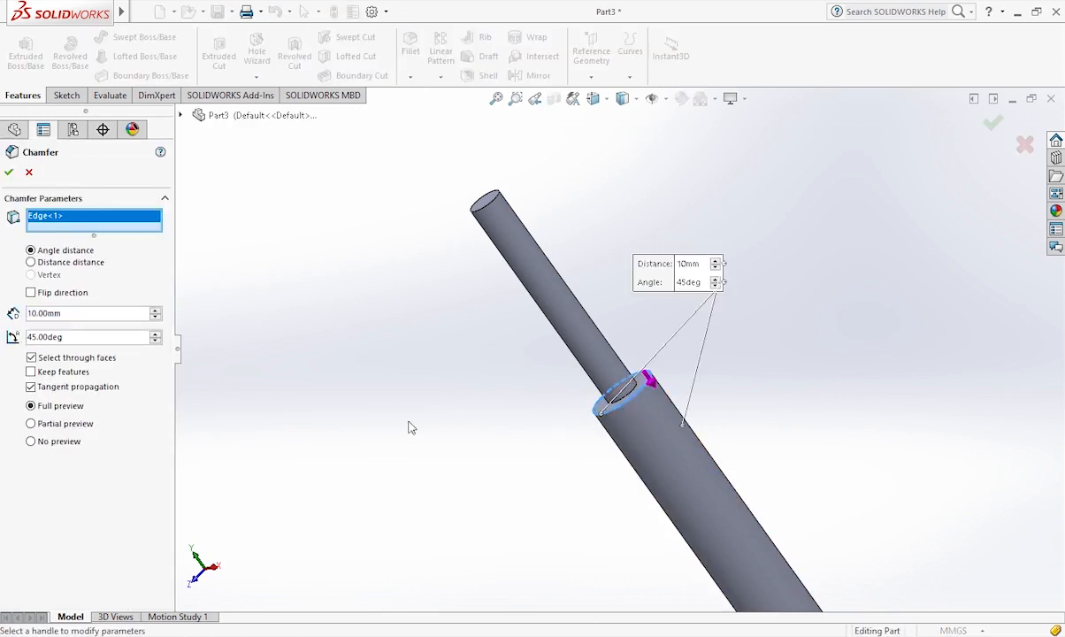
left_click_drag(51, 317, 16, 316)
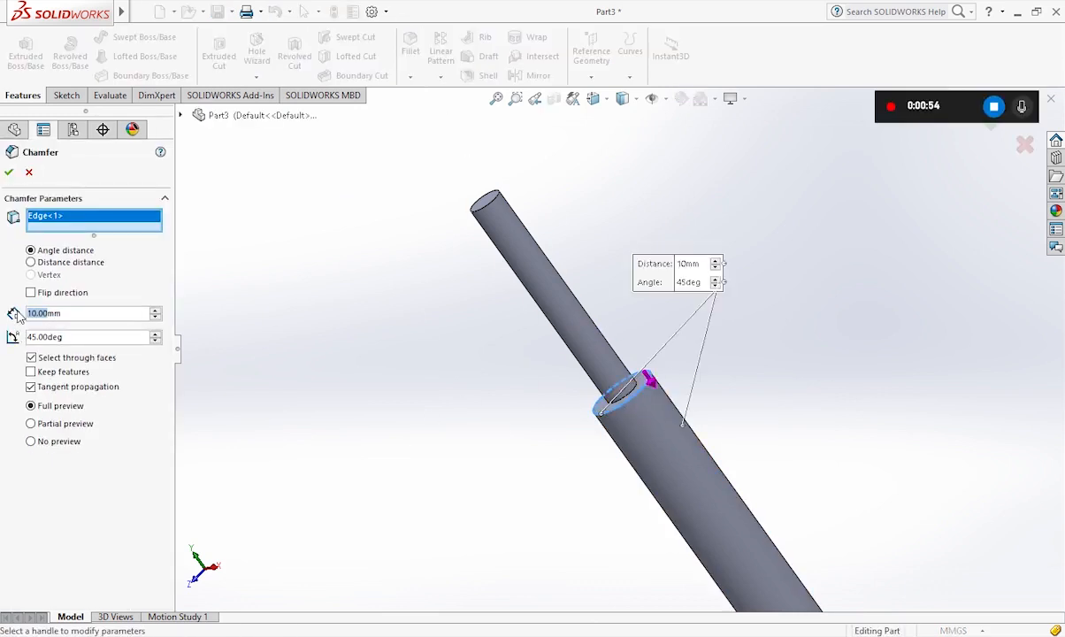
type("2.5")
key("Return")
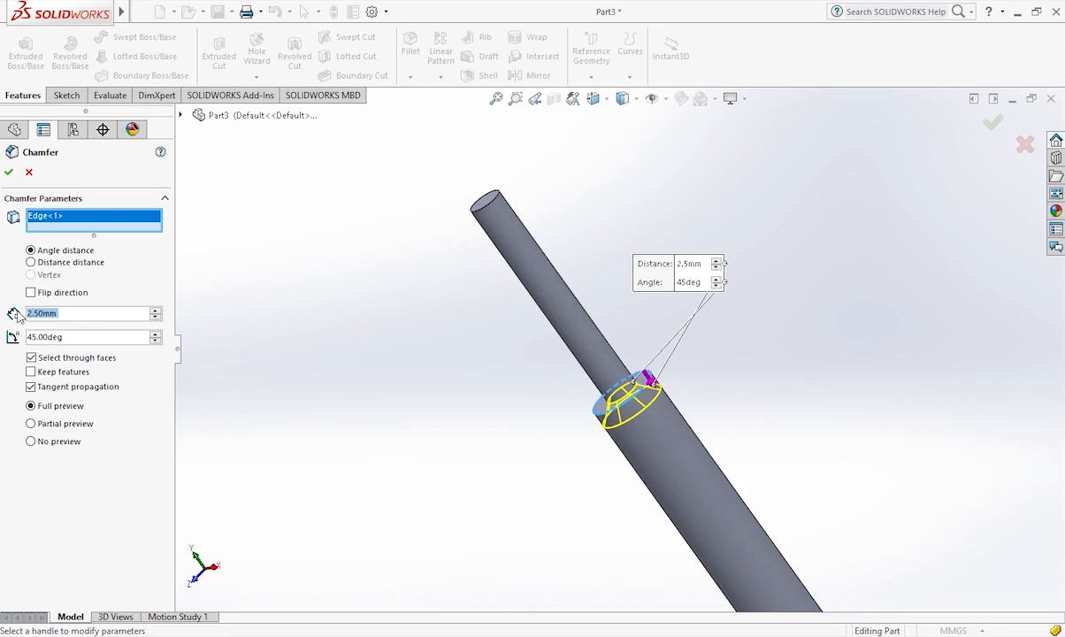
left_click(11, 173)
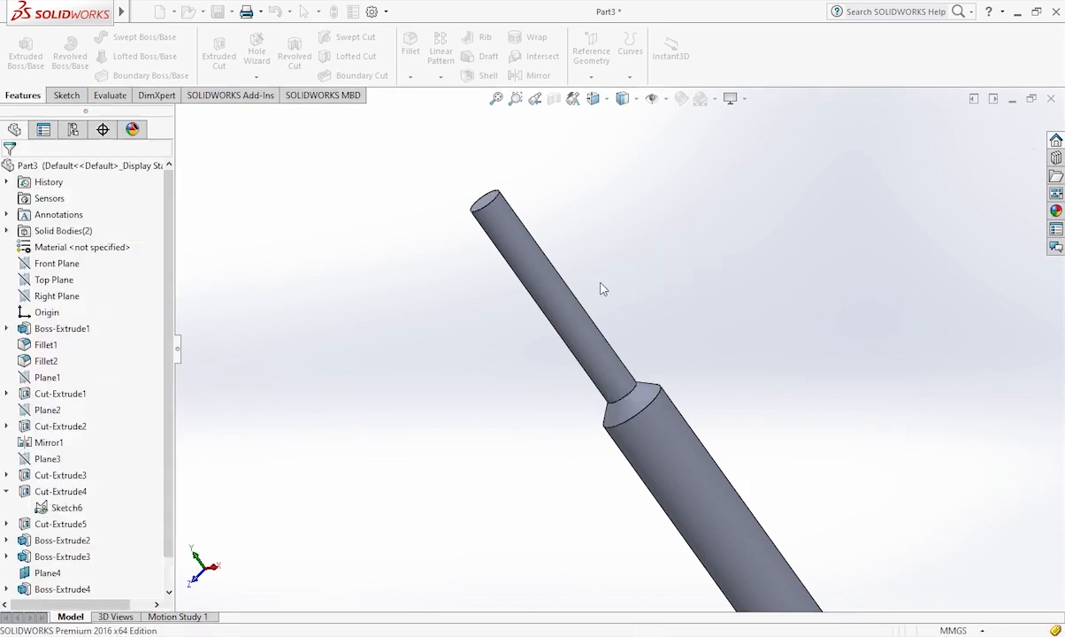
- Sketch a concentric 2.5 mm radius circle on the thin rod's free end face and exit the sketch
left_click(492, 198)
left_click(601, 164)
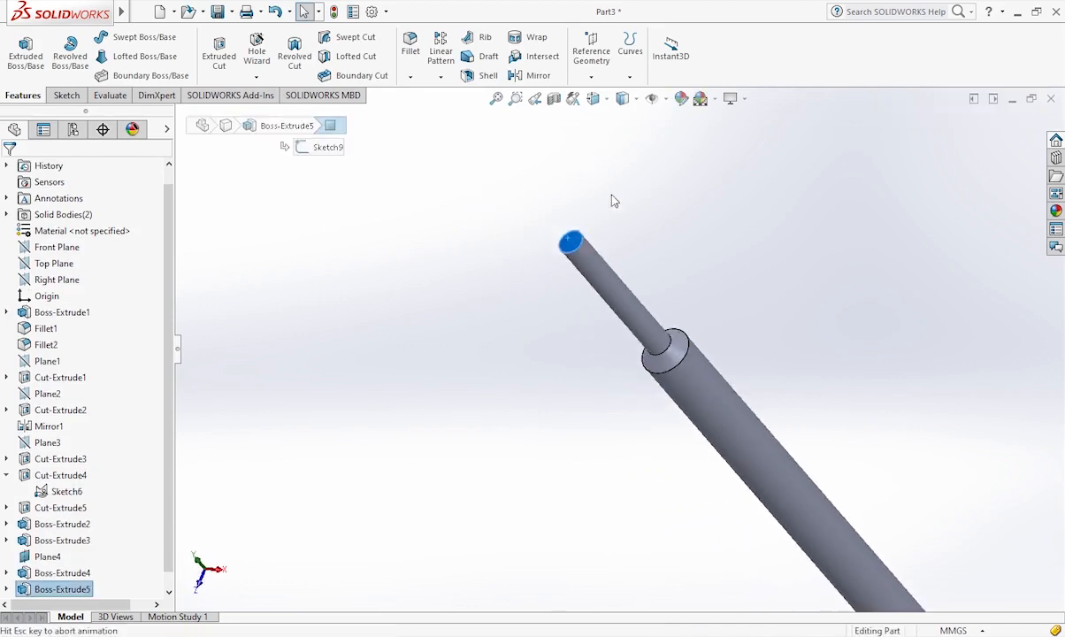
scroll(742, 142, "down", 3)
scroll(742, 141, "down", 3)
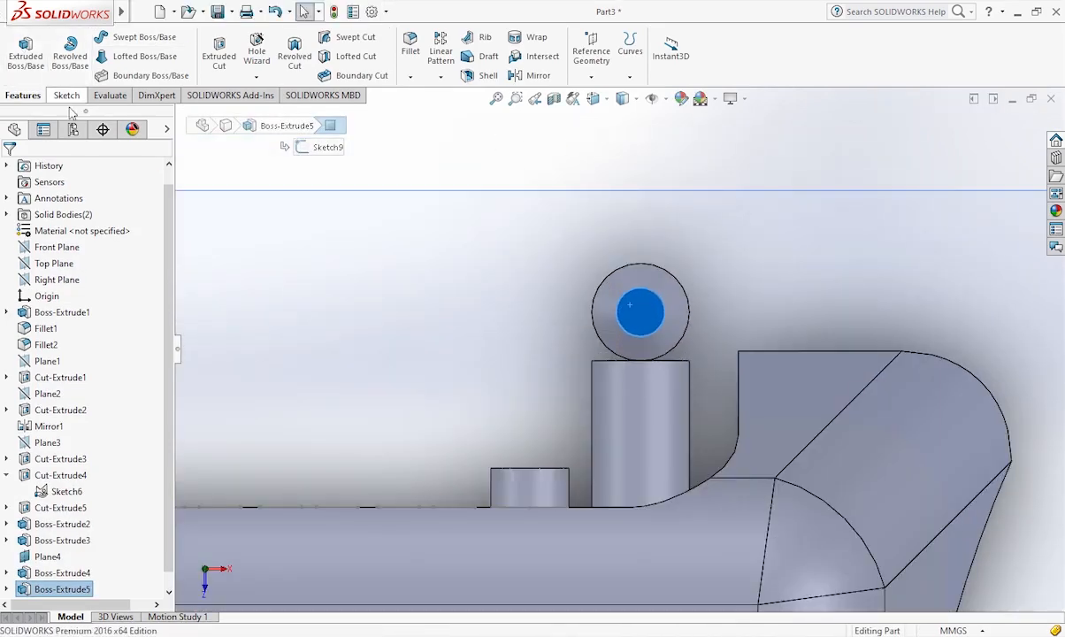
left_click(66, 95)
left_click(125, 36)
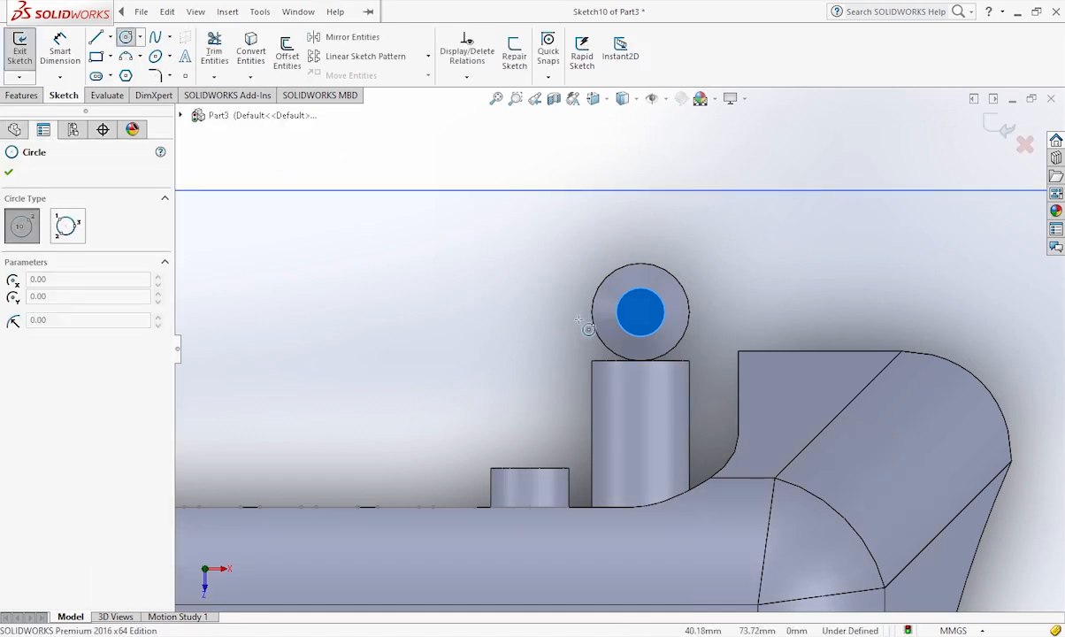
left_click(642, 314)
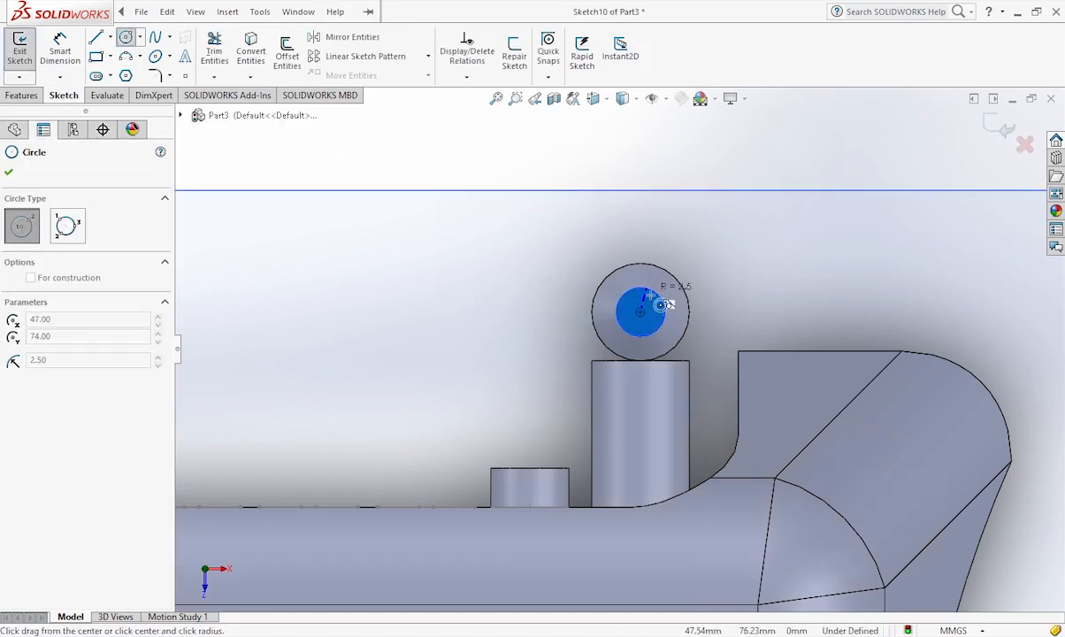
left_click(664, 304)
left_click(22, 95)
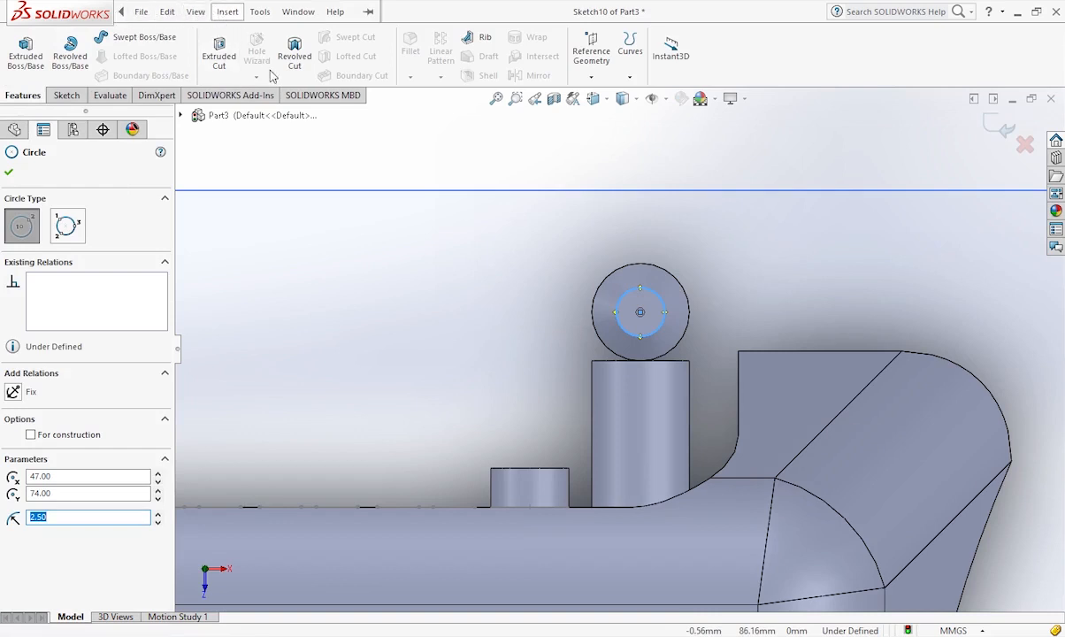
left_click(9, 172)
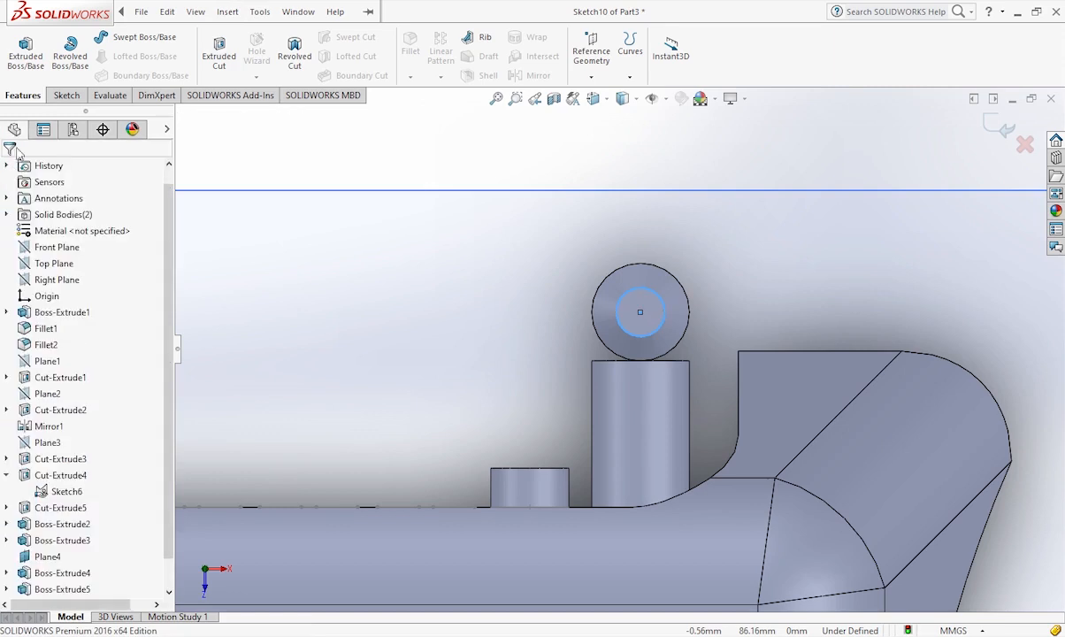
left_click(55, 95)
left_click(19, 49)
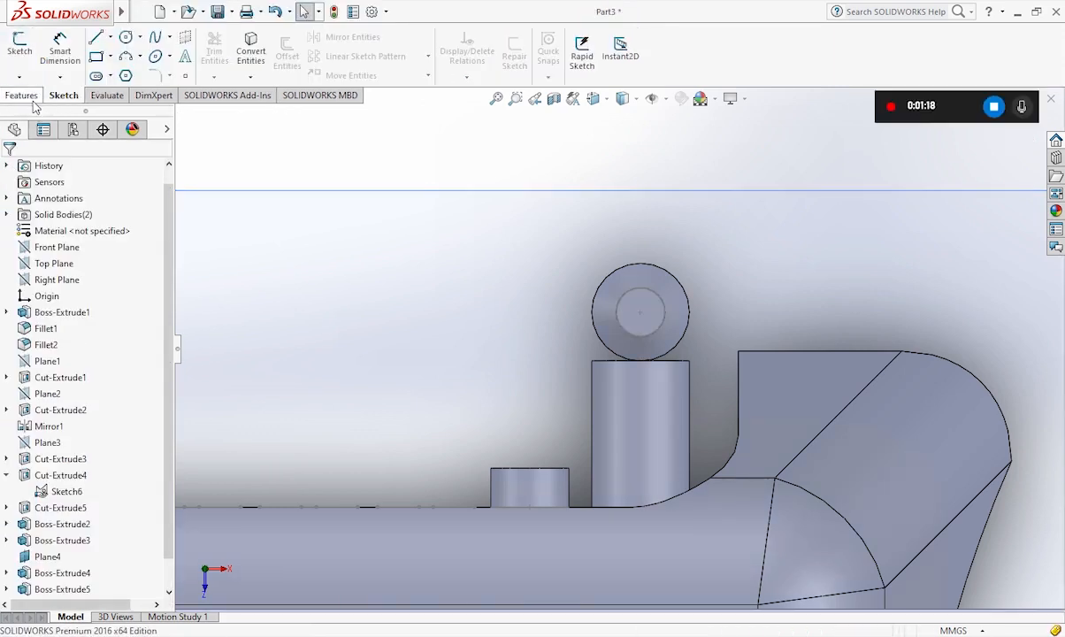
- Add a 2.5 mm Dome to the thin rod's free end face
left_click(32, 98)
mouse_move(264, 19)
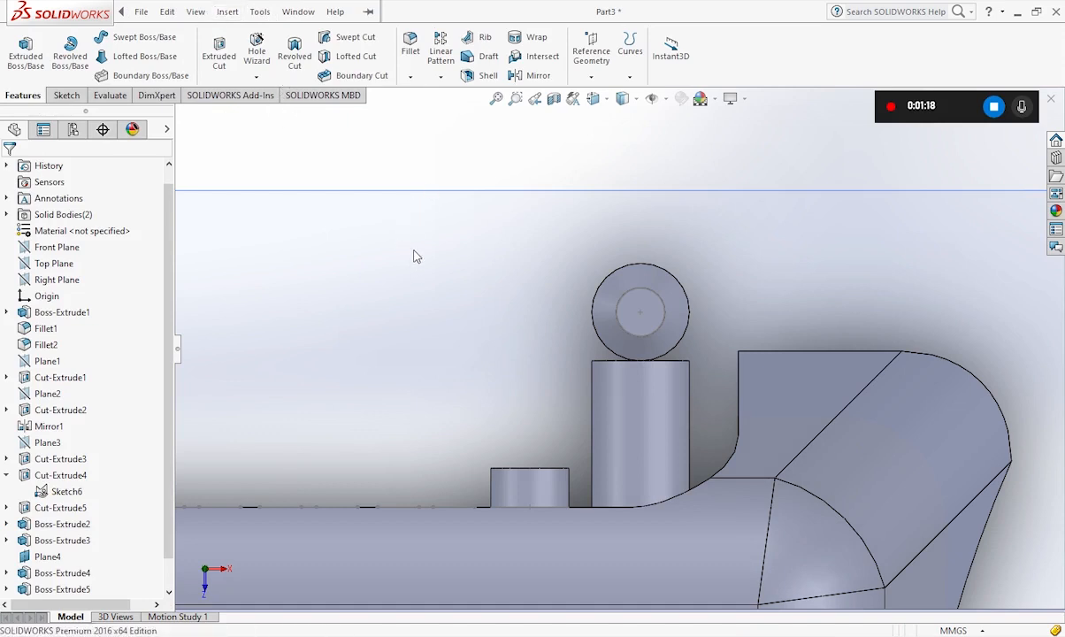
left_click(650, 314)
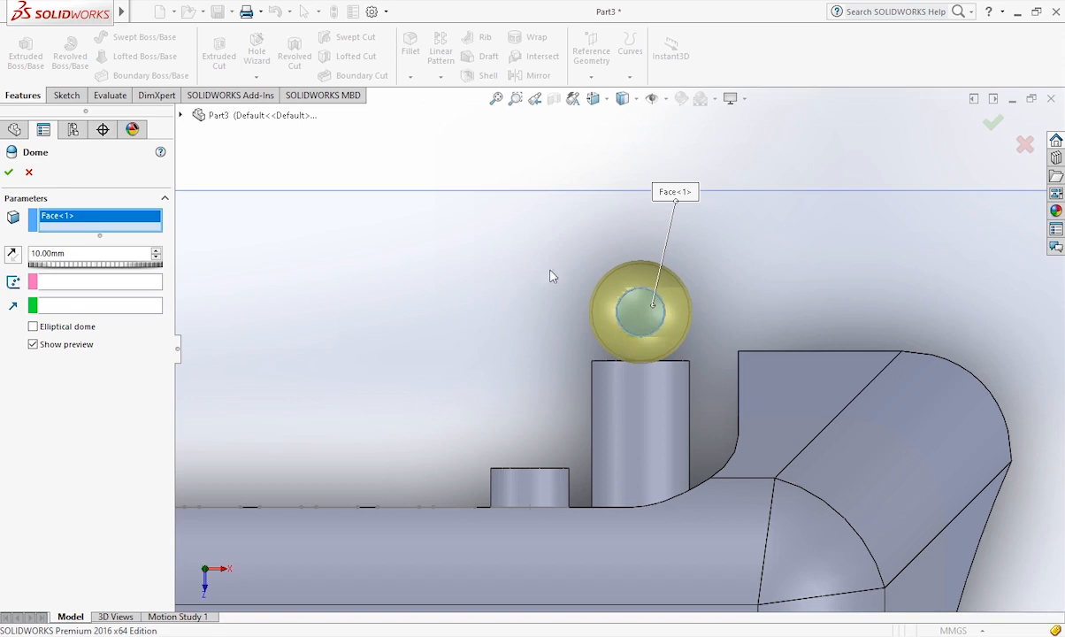
middle_click_drag(714, 395, 434, 234)
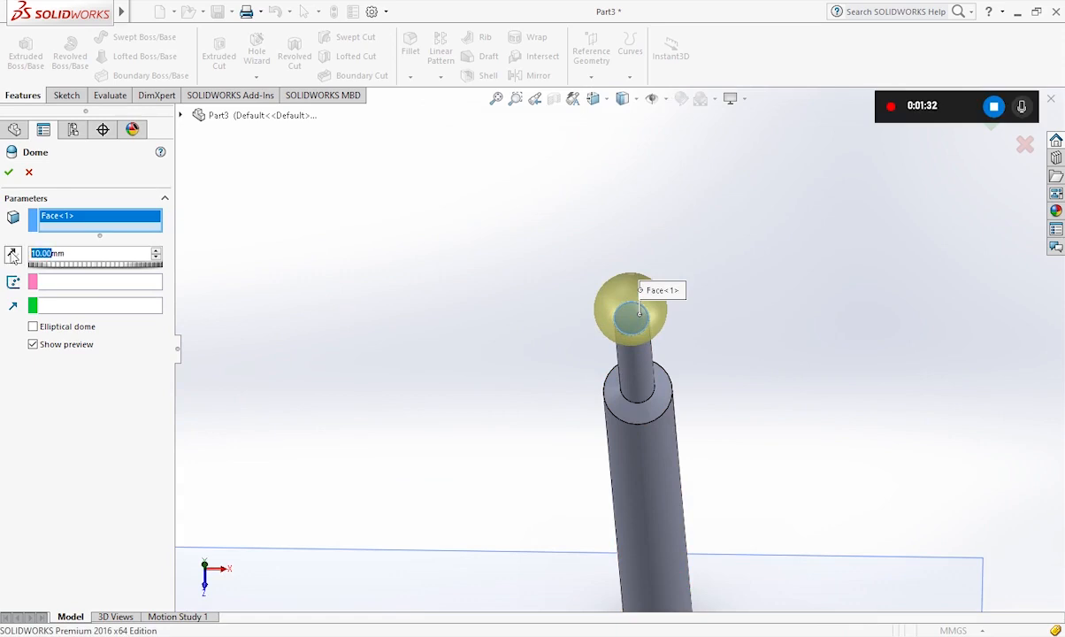
key("Return")
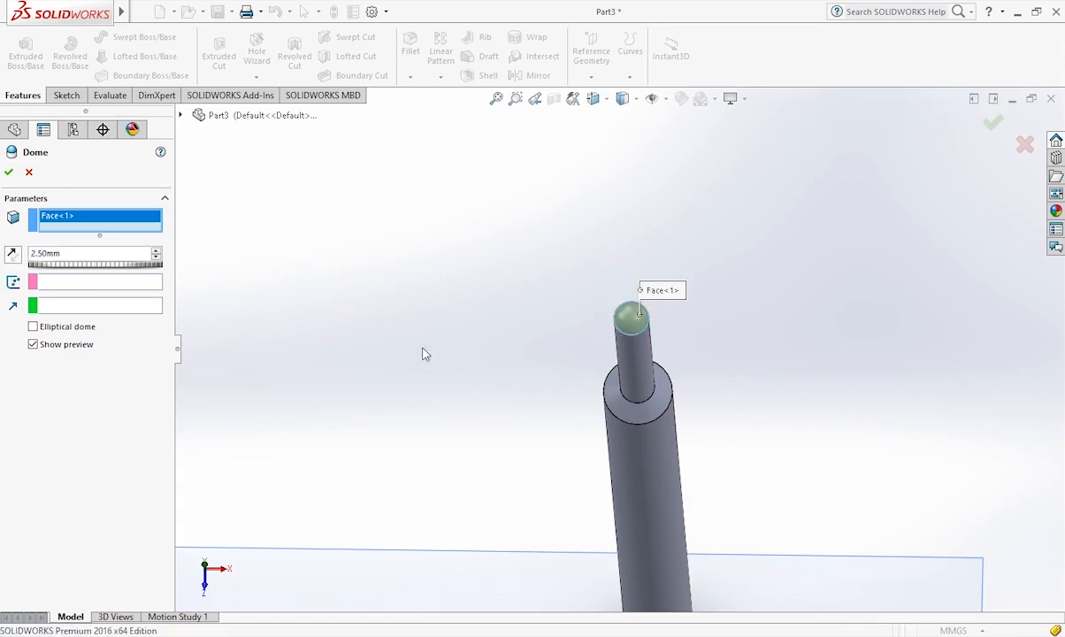
middle_click_drag(580, 479, 484, 376)
left_click(8, 172)
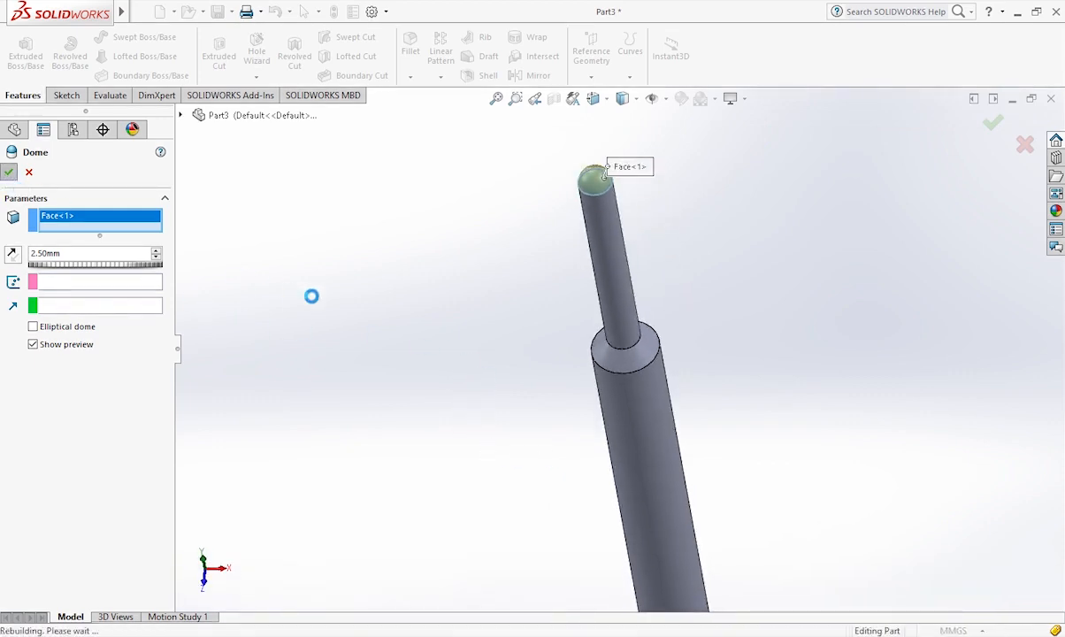
- Try to mirror the antenna's thick rod, thin rod, dome, chamfer and base boss about the Right Plane
scroll(308, 297, "up", 6)
scroll(629, 570, "down", 2)
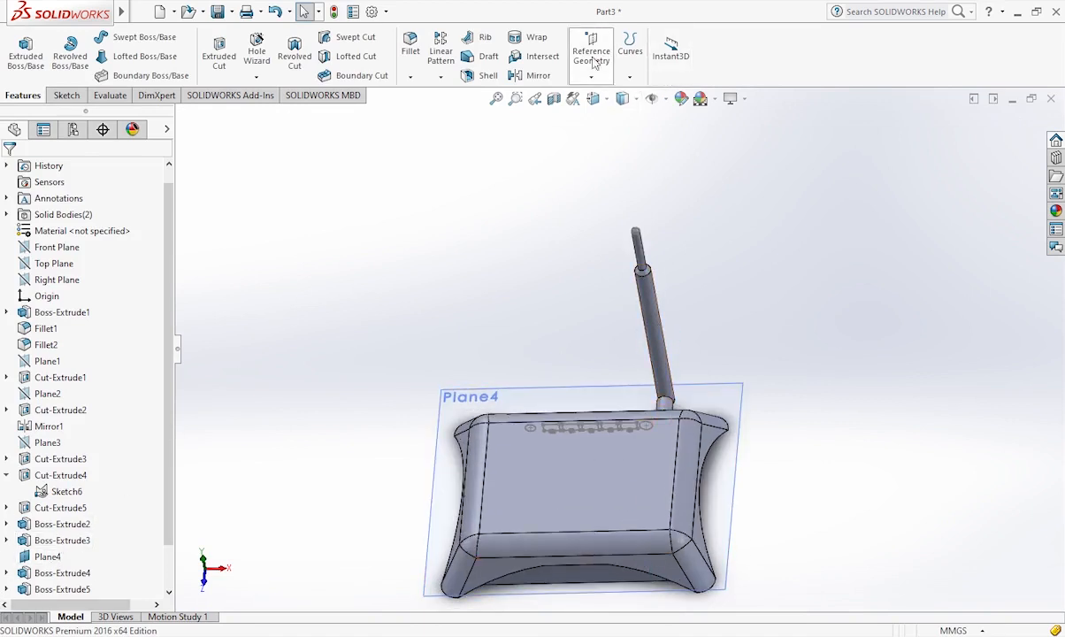
left_click(536, 76)
key("Escape")
left_click(62, 280)
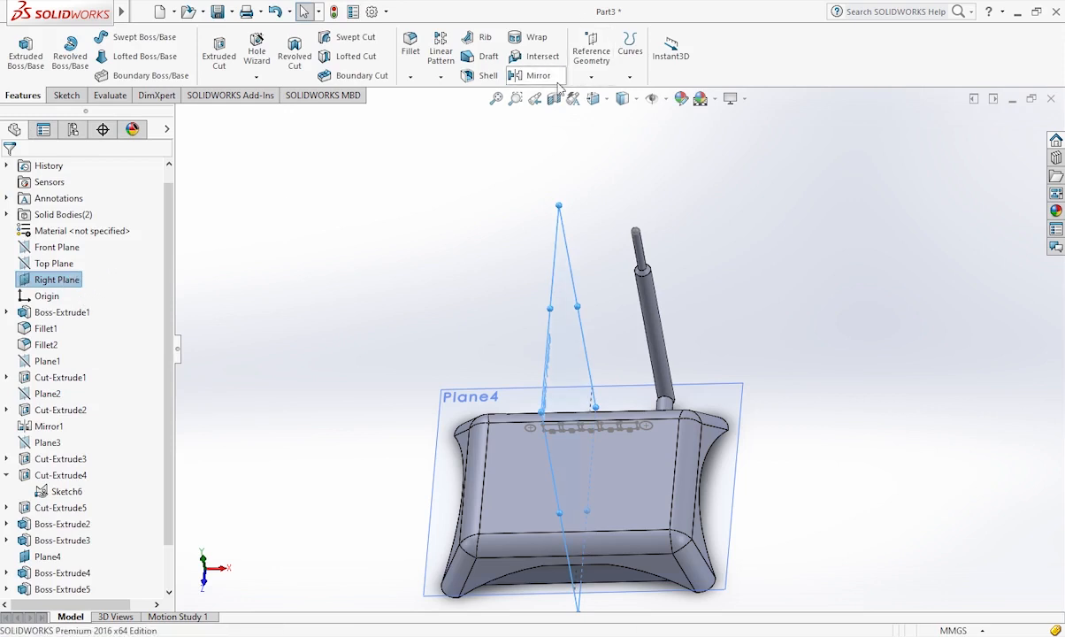
left_click(526, 76)
left_click(651, 281)
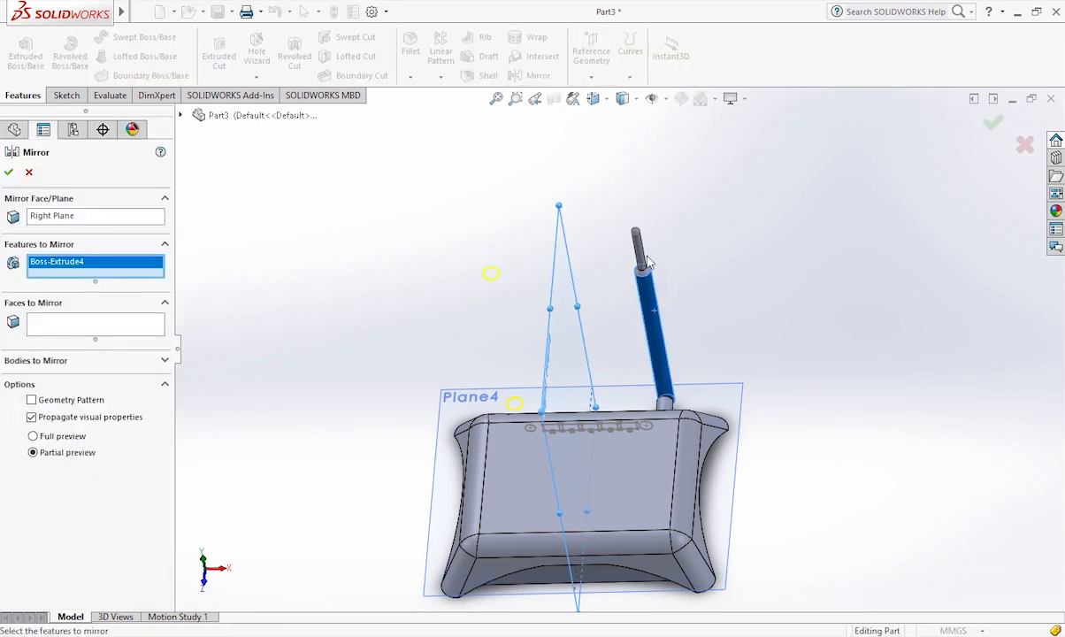
scroll(647, 262, "down", 6)
left_click(607, 310)
left_click(604, 270)
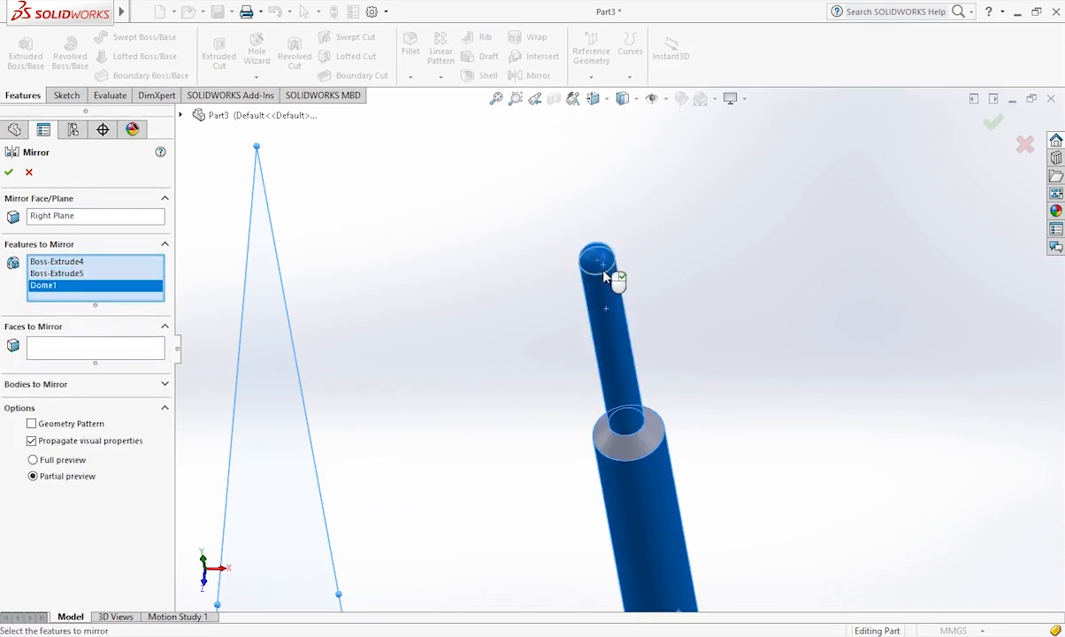
left_click(634, 445)
scroll(633, 444, "up", 3)
scroll(650, 469, "down", 6)
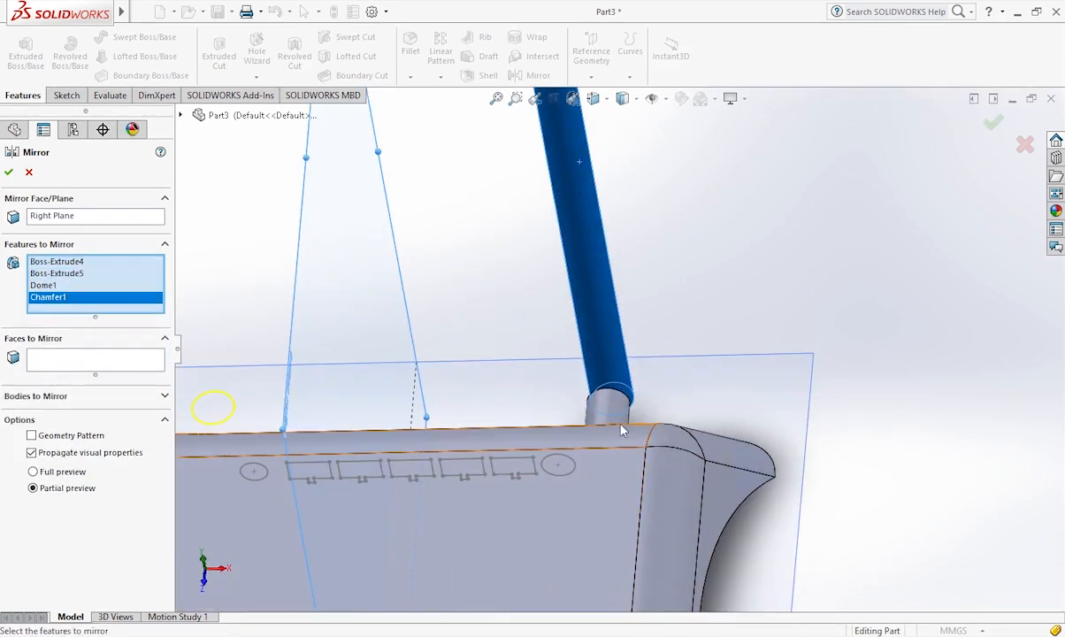
left_click(613, 410)
scroll(661, 409, "up", 5)
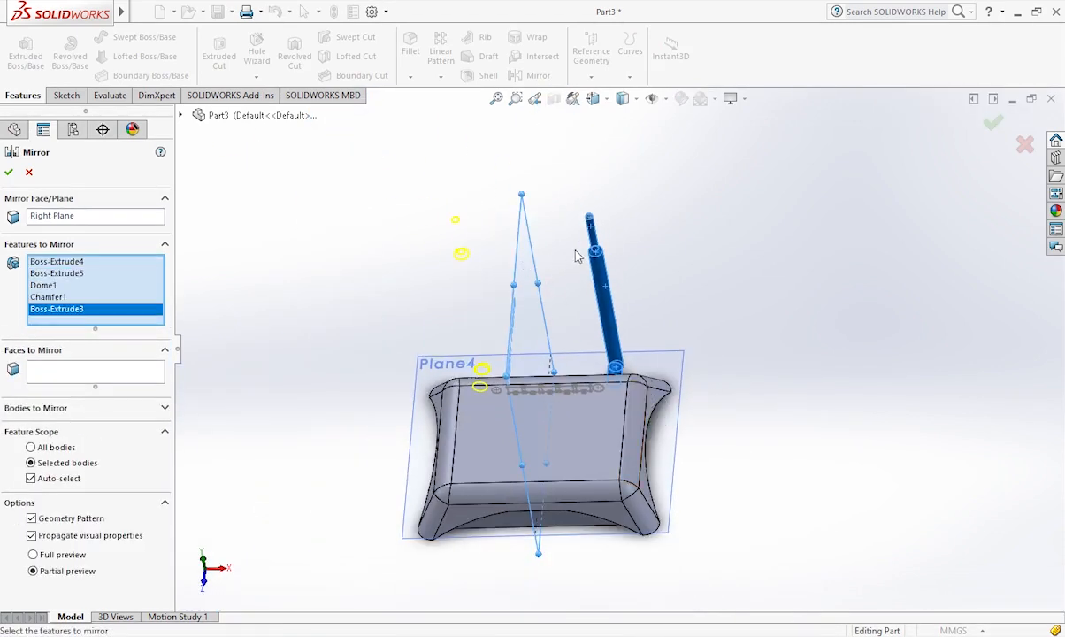
scroll(576, 255, "down", 2)
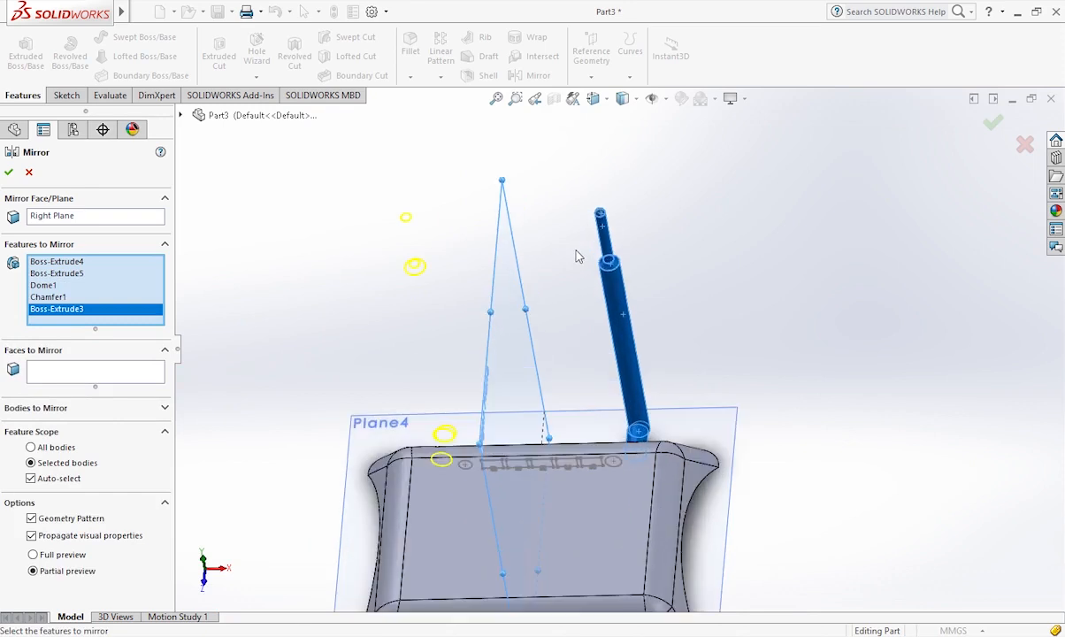
left_click(9, 172)
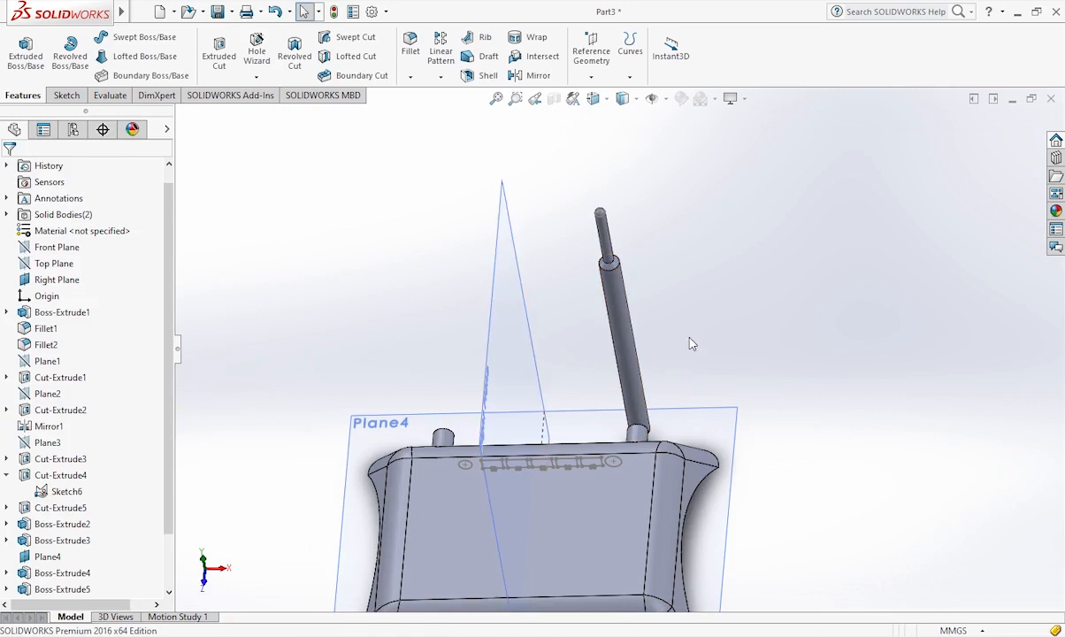
- Mirror the antenna's dome, thin rod, chamfer, thick rod and base boss across the Right Plane, picking the features before the plane
left_click(537, 78)
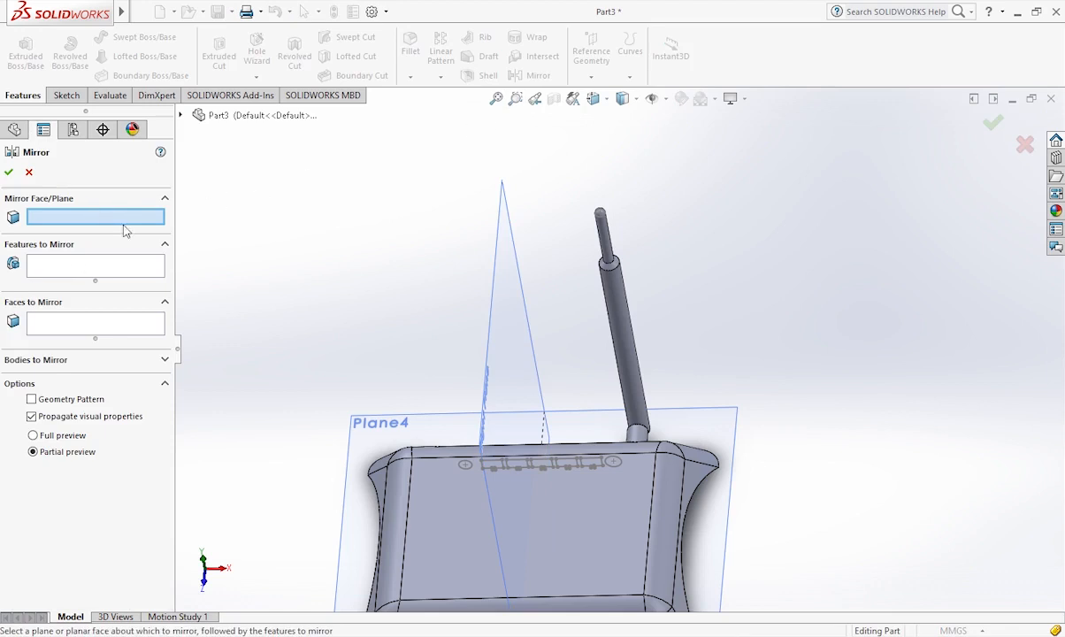
left_click(74, 276)
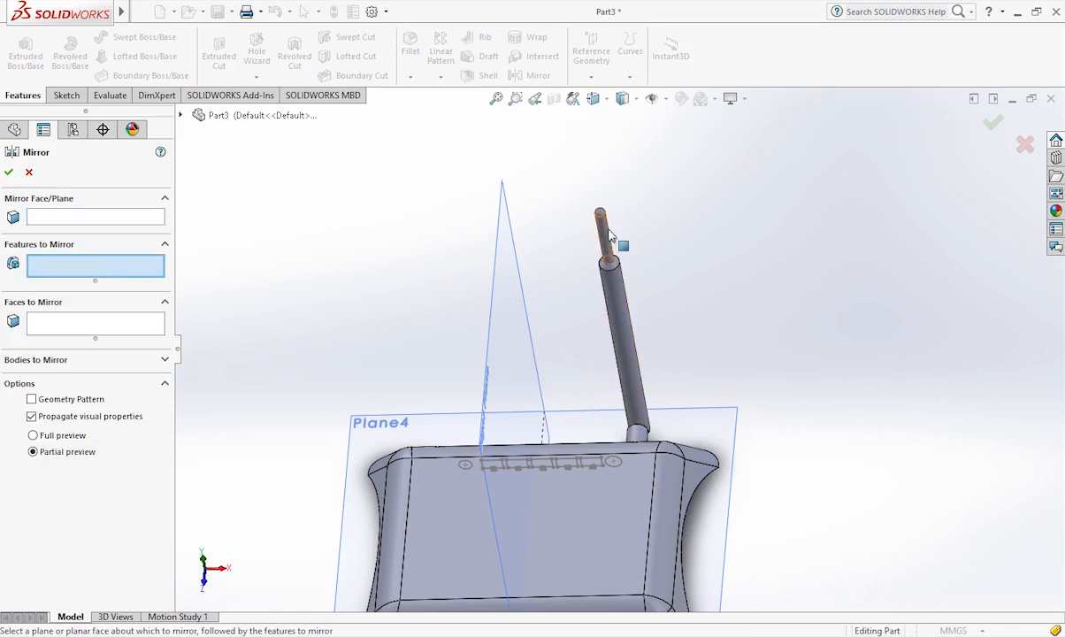
scroll(610, 232, "down", 3)
scroll(604, 212, "down", 2)
left_click(592, 319)
left_click(613, 387)
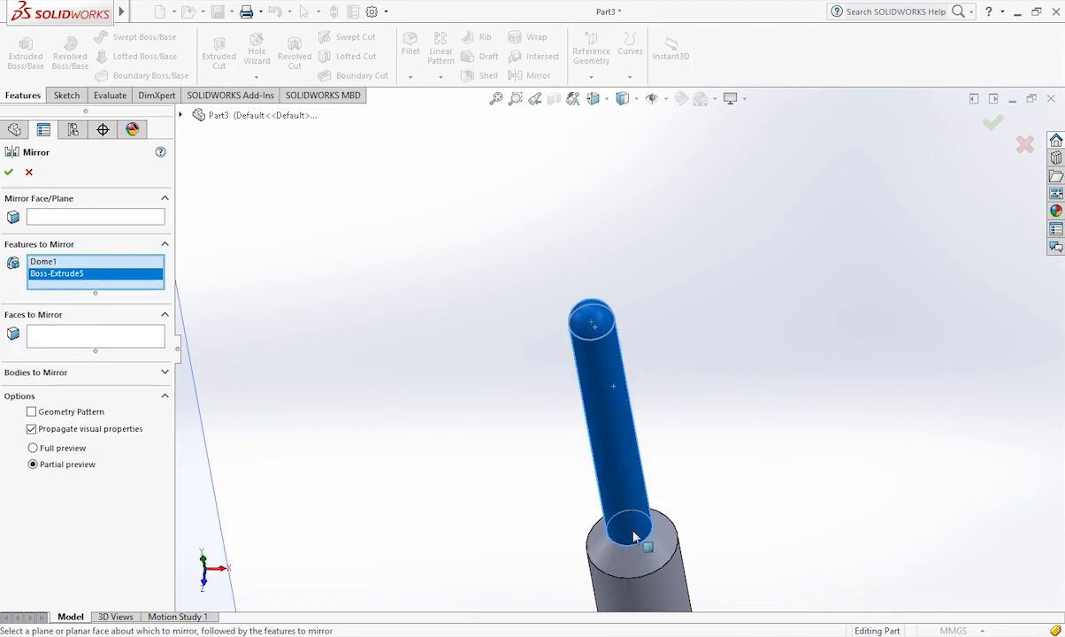
left_click(643, 559)
scroll(646, 564, "up", 3)
left_click(644, 497)
scroll(644, 488, "down", 4)
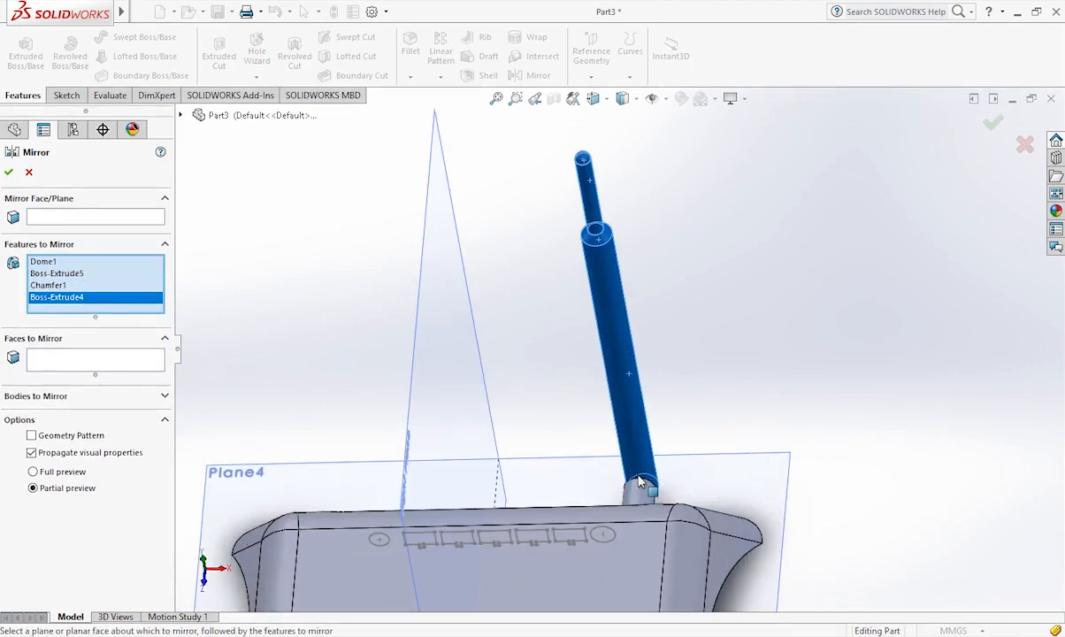
left_click(644, 485)
scroll(644, 484, "up", 5)
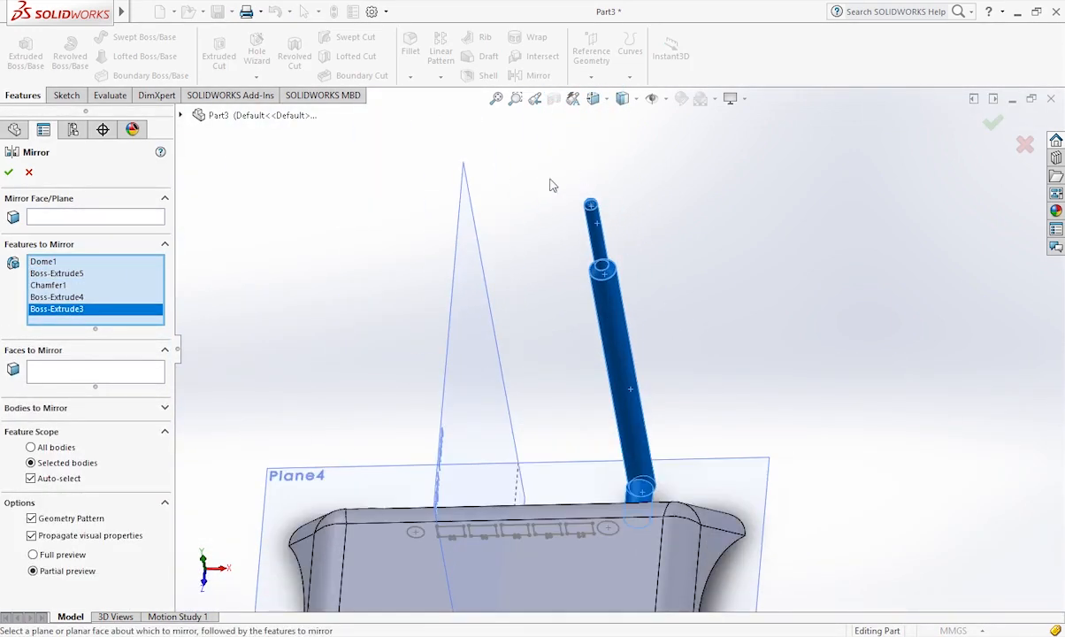
left_click(56, 217)
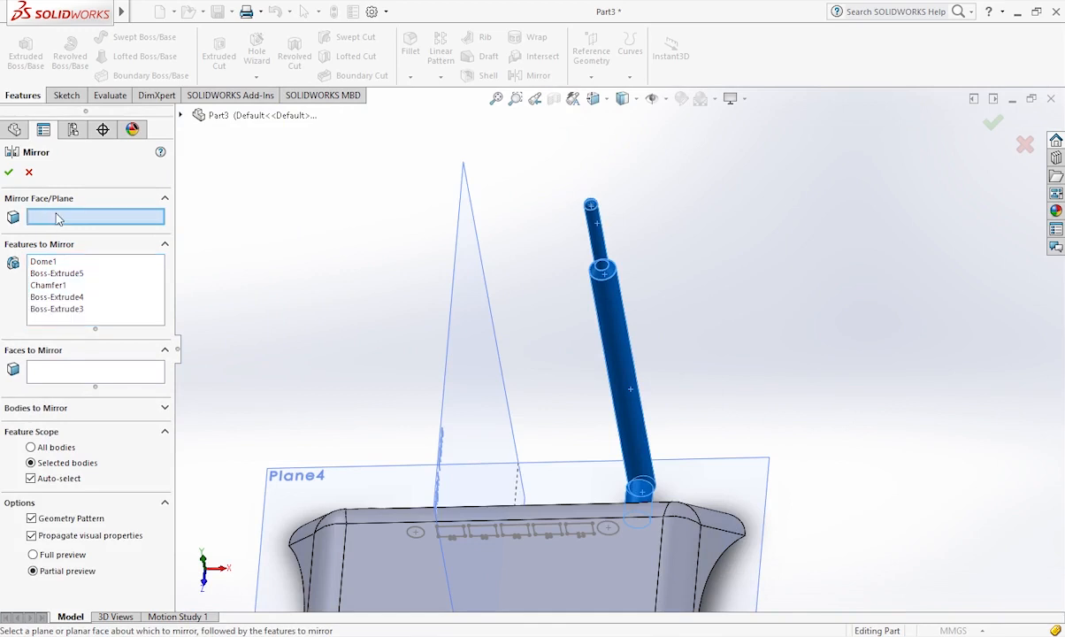
left_click(489, 379)
left_click(8, 173)
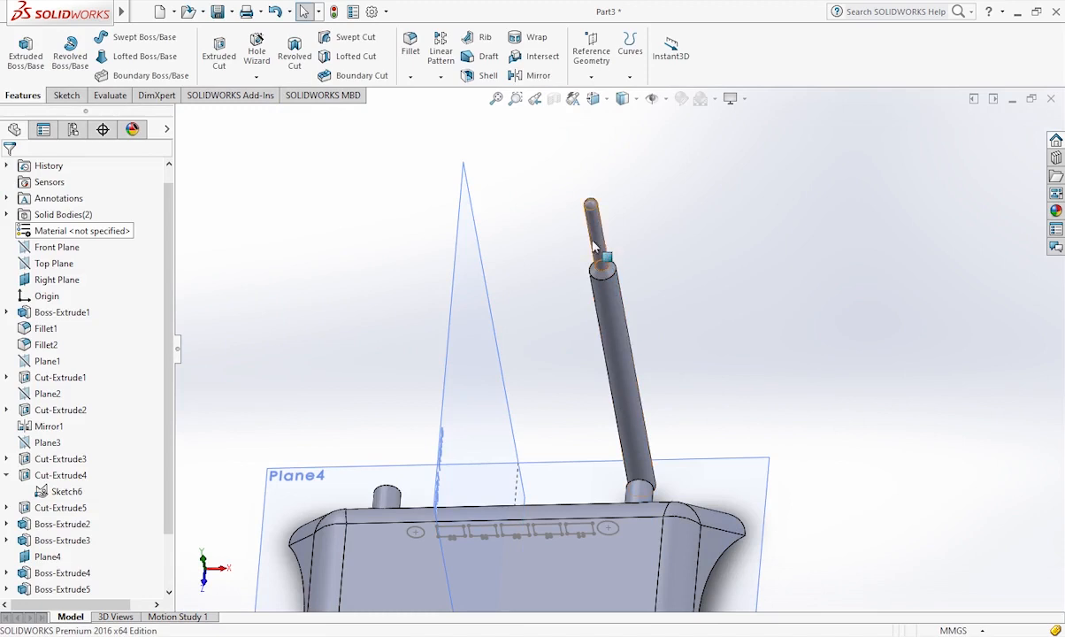
left_click(531, 76)
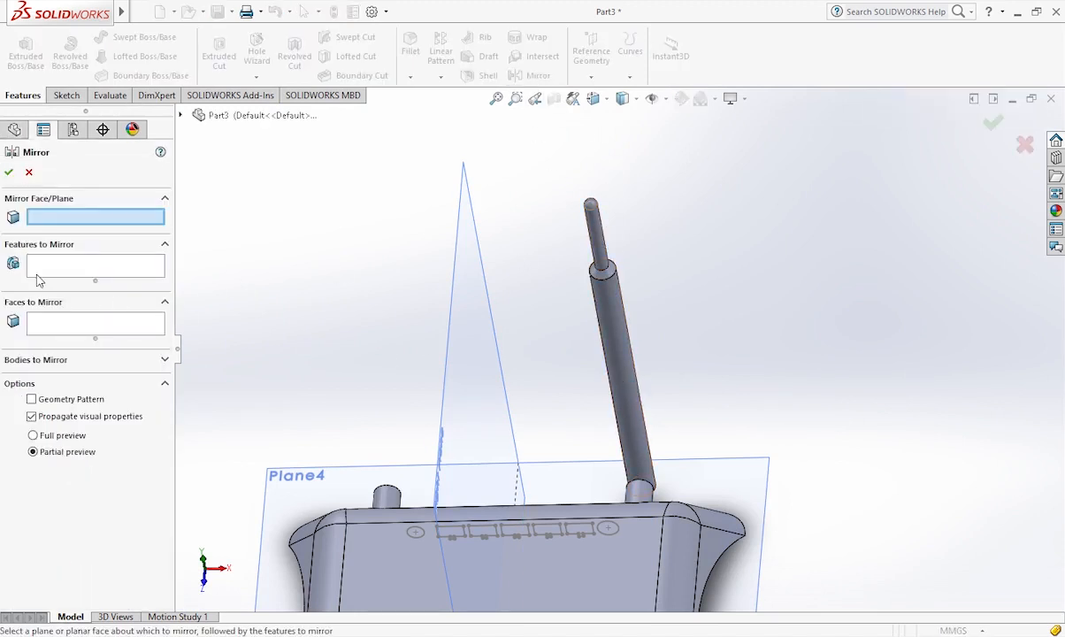
left_click(482, 369)
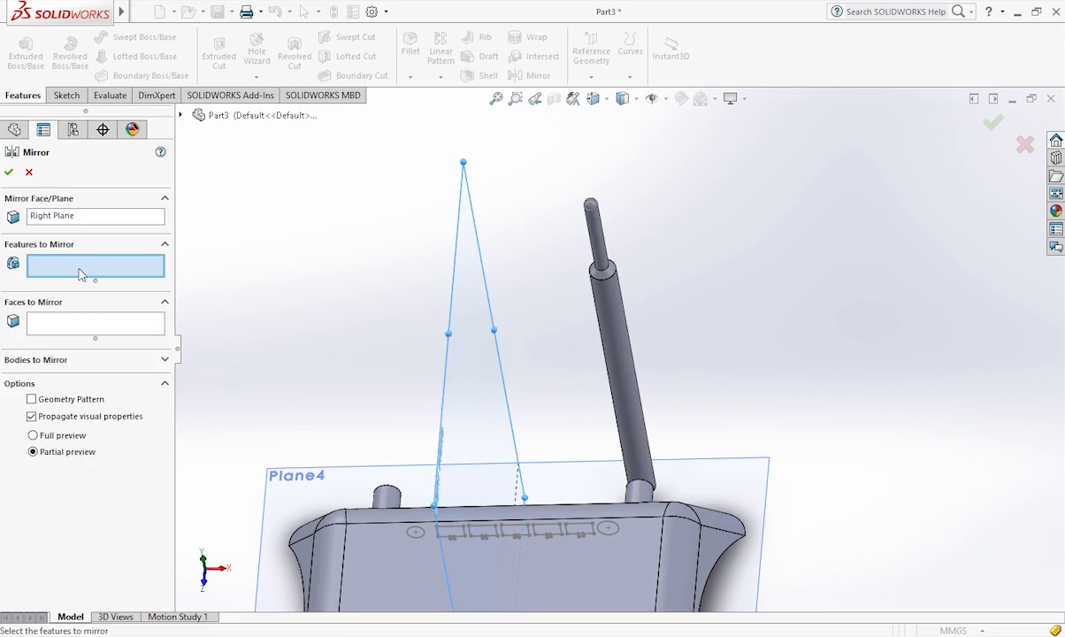
left_click(613, 326)
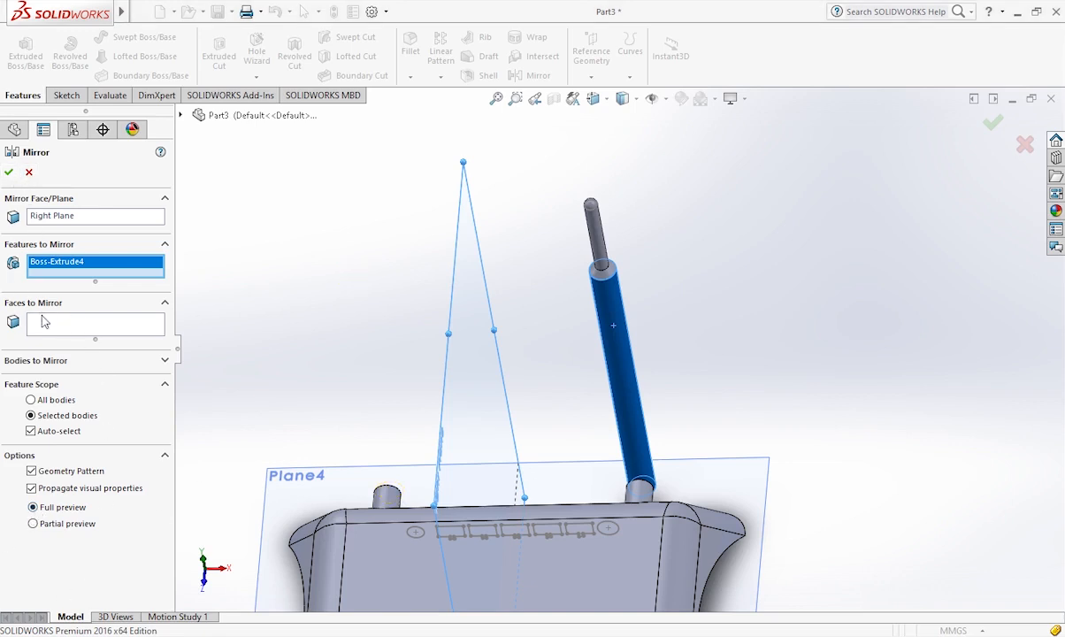
left_click(28, 172)
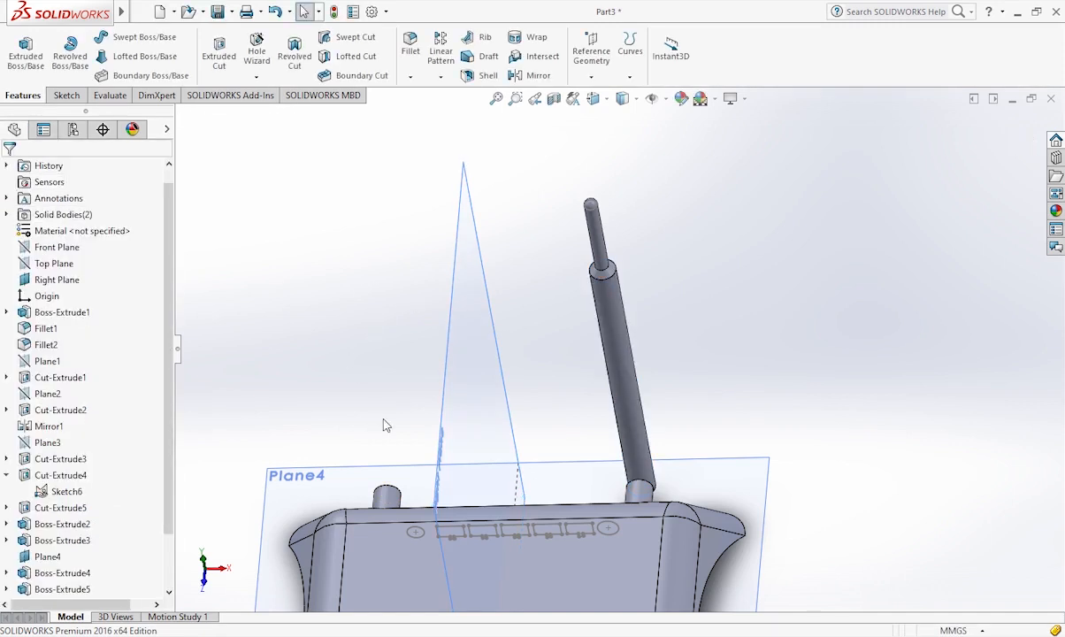
- On Plane4, sketch a 5 mm vertical line outward from the midpoint of the mirrored base boss's end edge
scroll(386, 440, "down", 2)
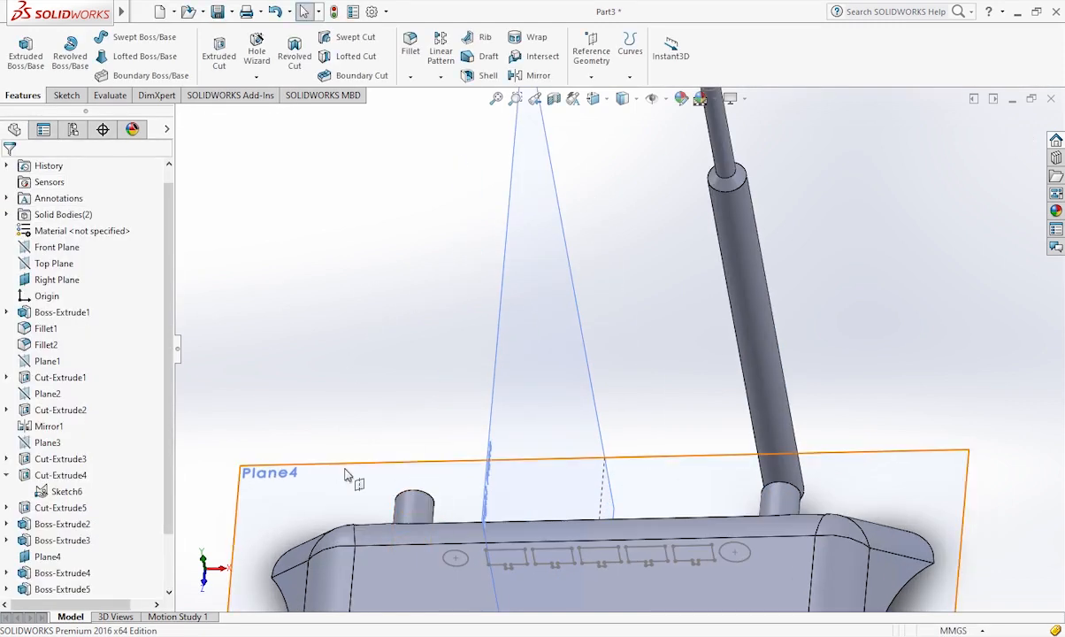
right_click(54, 558)
left_click(123, 321)
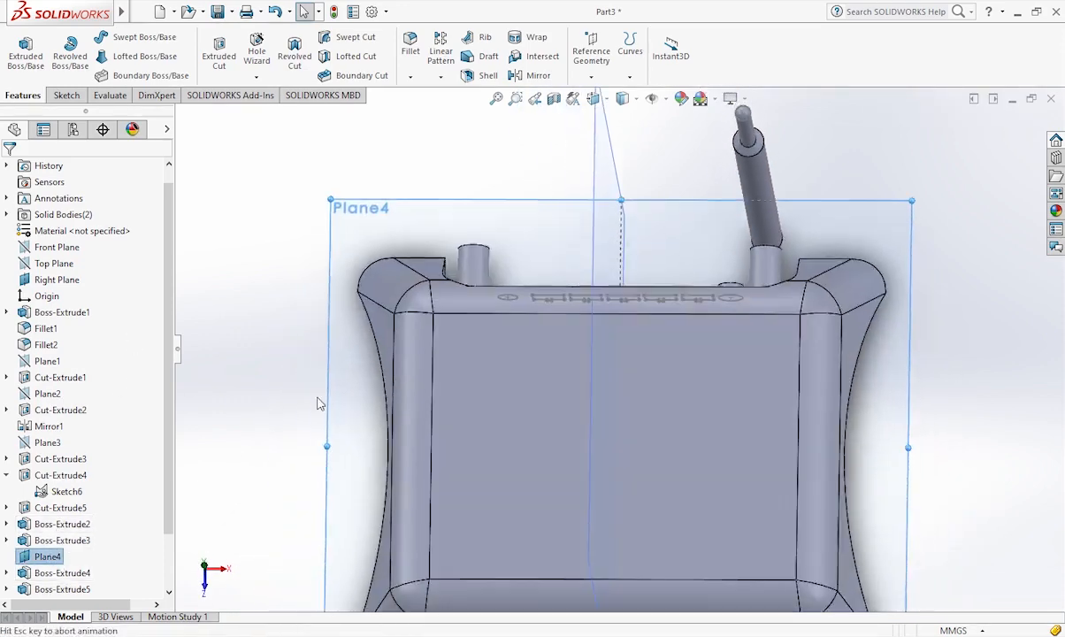
scroll(517, 120, "down", 7)
scroll(522, 265, "up", 1)
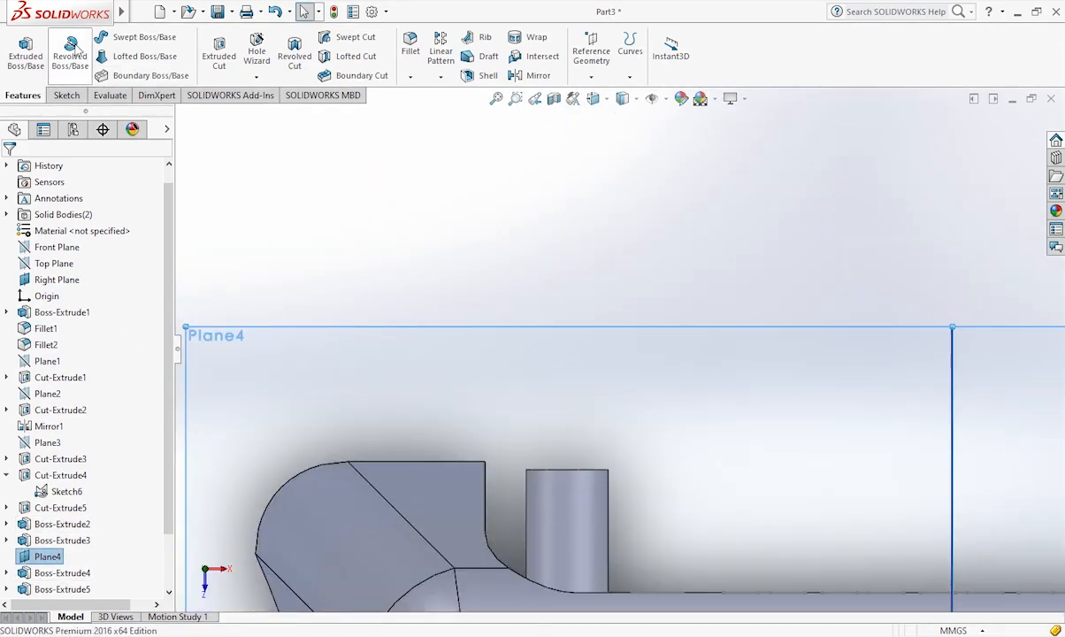
left_click(66, 95)
left_click(96, 37)
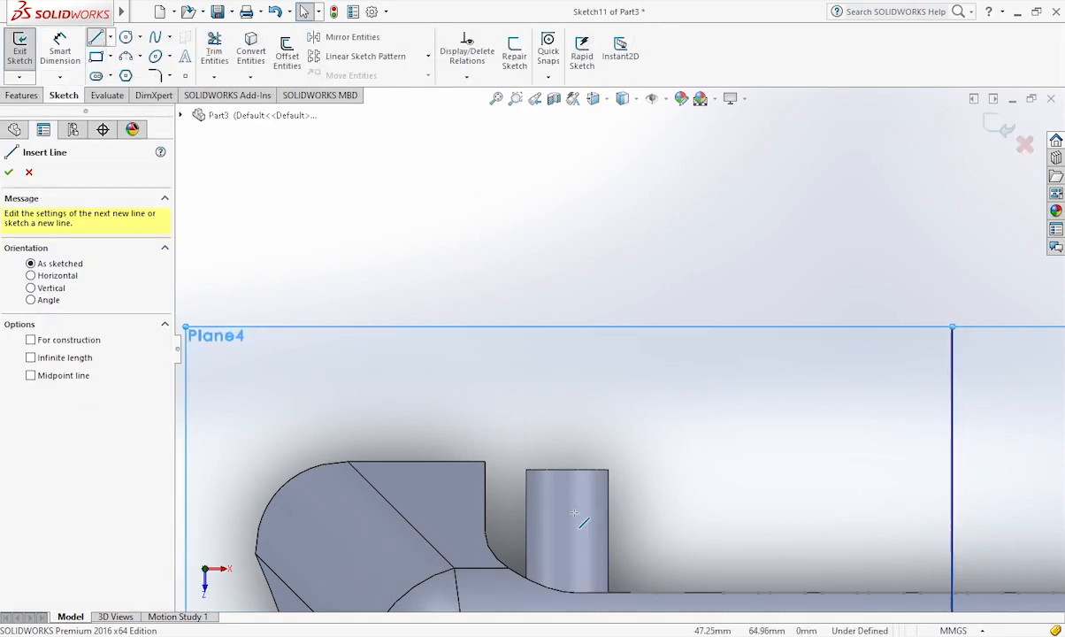
left_click(566, 469)
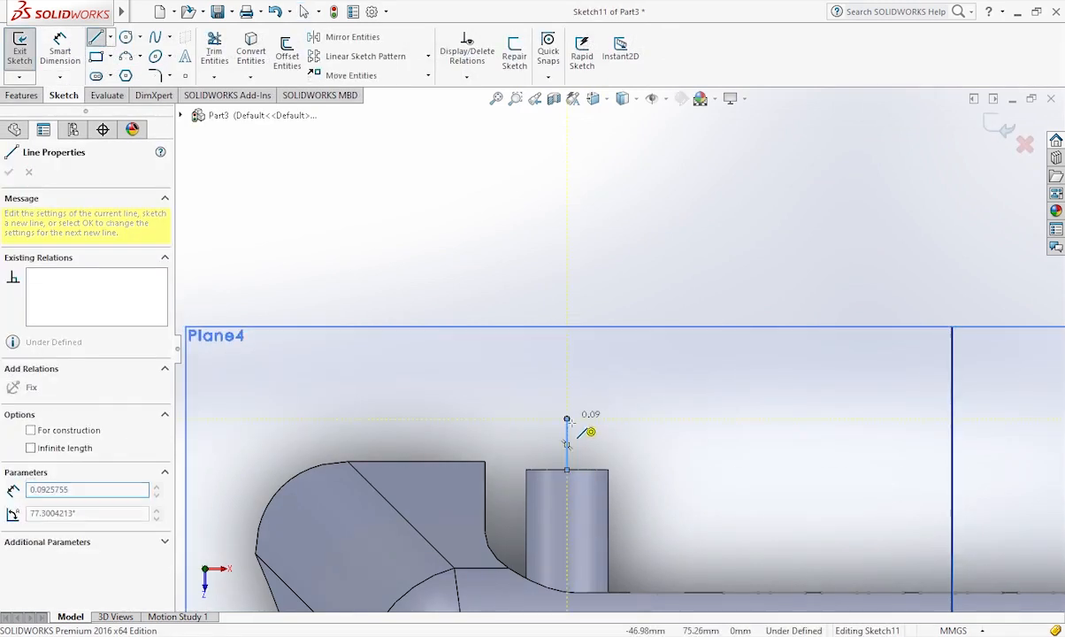
left_click(567, 420)
key("Escape")
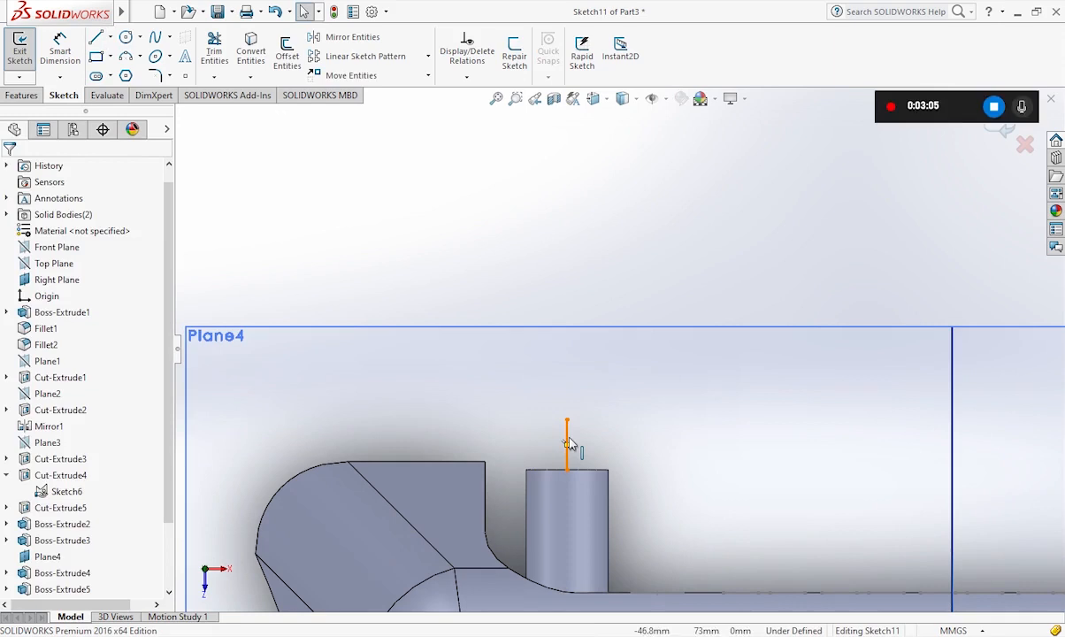
left_click(571, 444)
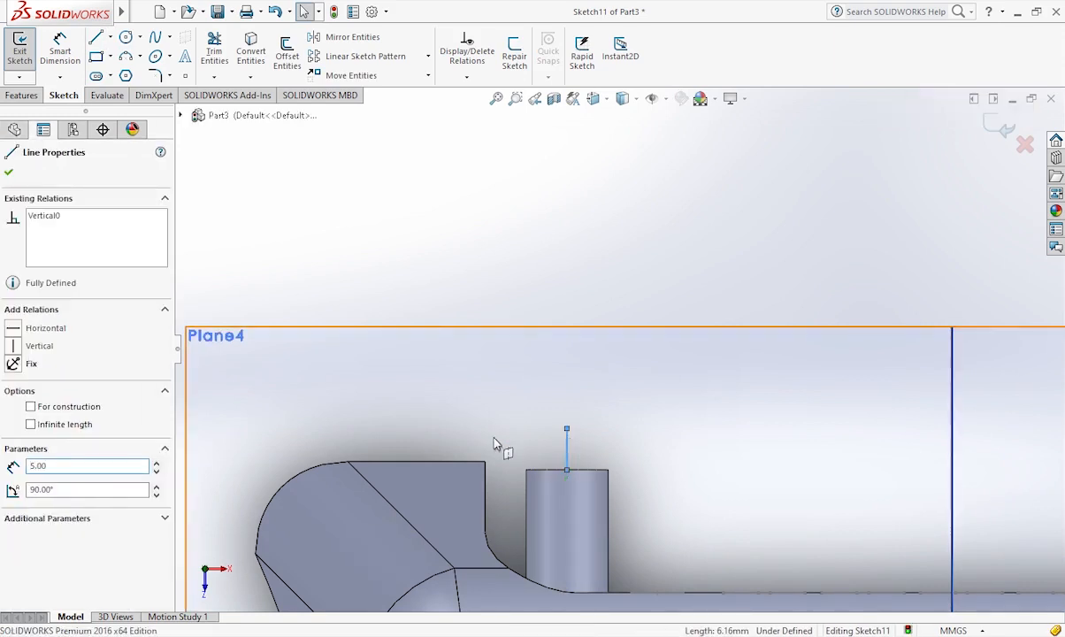
- Sketch a 5 mm radius circle centred on the line's free end and touching the mirrored base boss's end
left_click(126, 36)
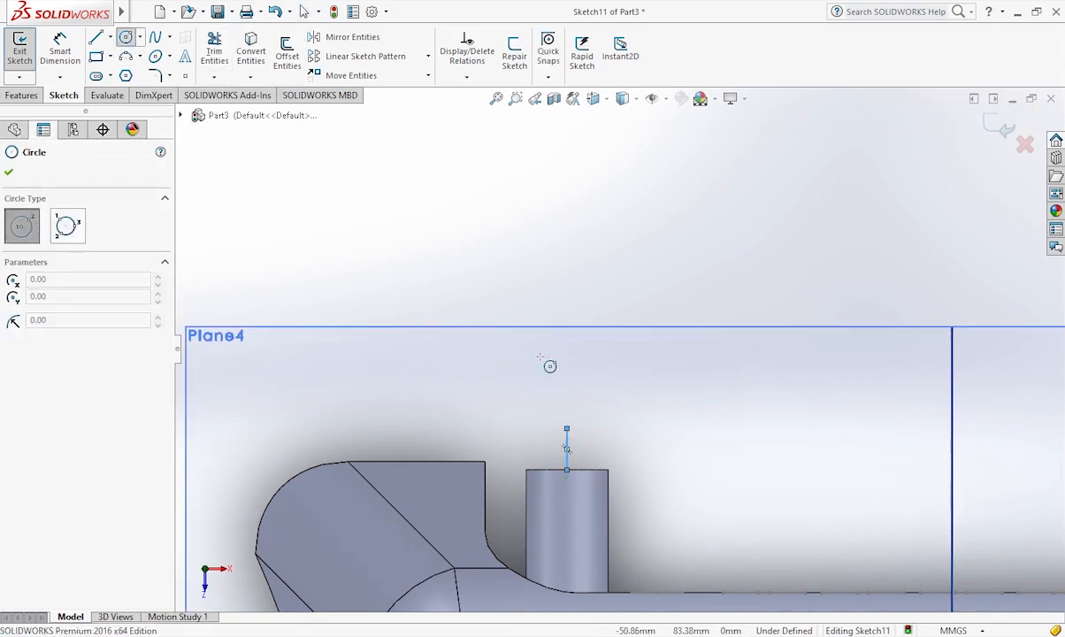
left_click(567, 429)
left_click(567, 470)
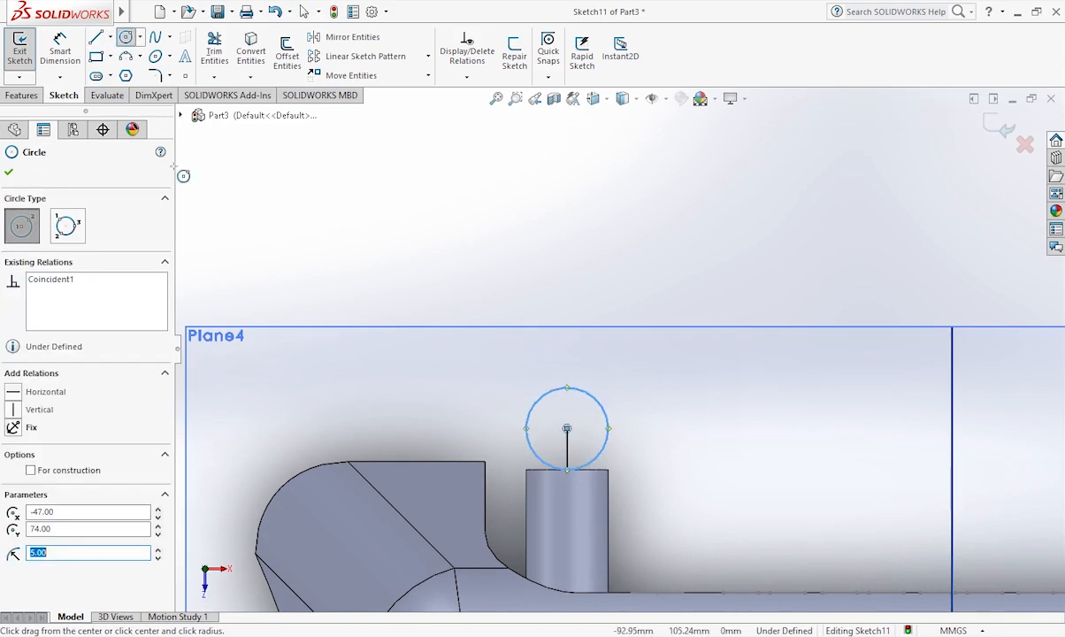
- Extrude the circle region 129 mm from Plane4 as a blind boss to form the second antenna's thick rod
left_click(21, 95)
left_click(24, 53)
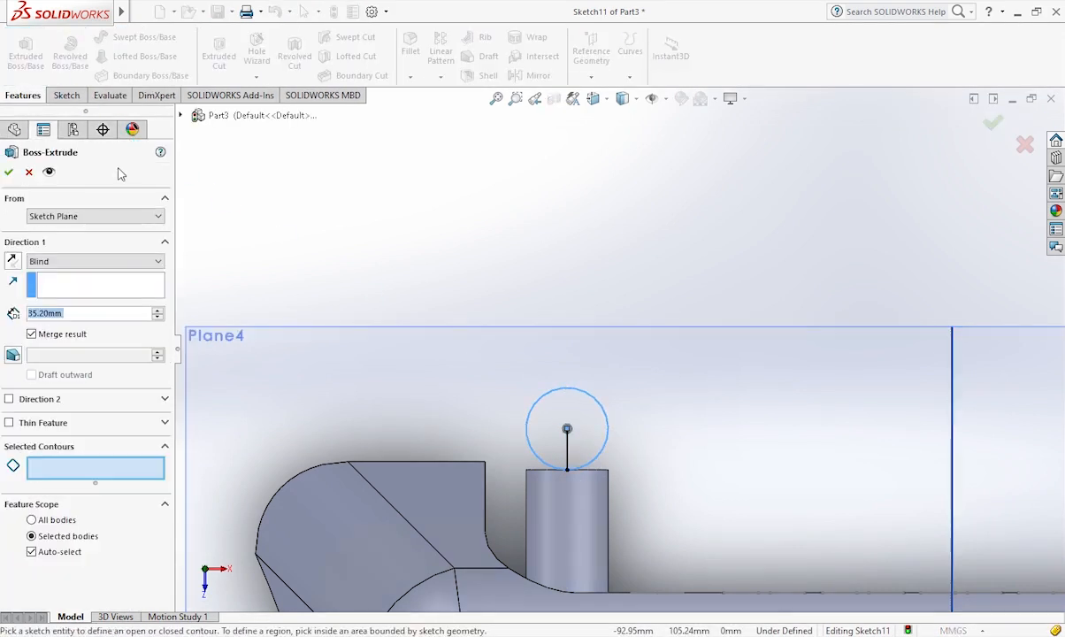
left_click(568, 409)
left_click_drag(63, 316, 29, 315)
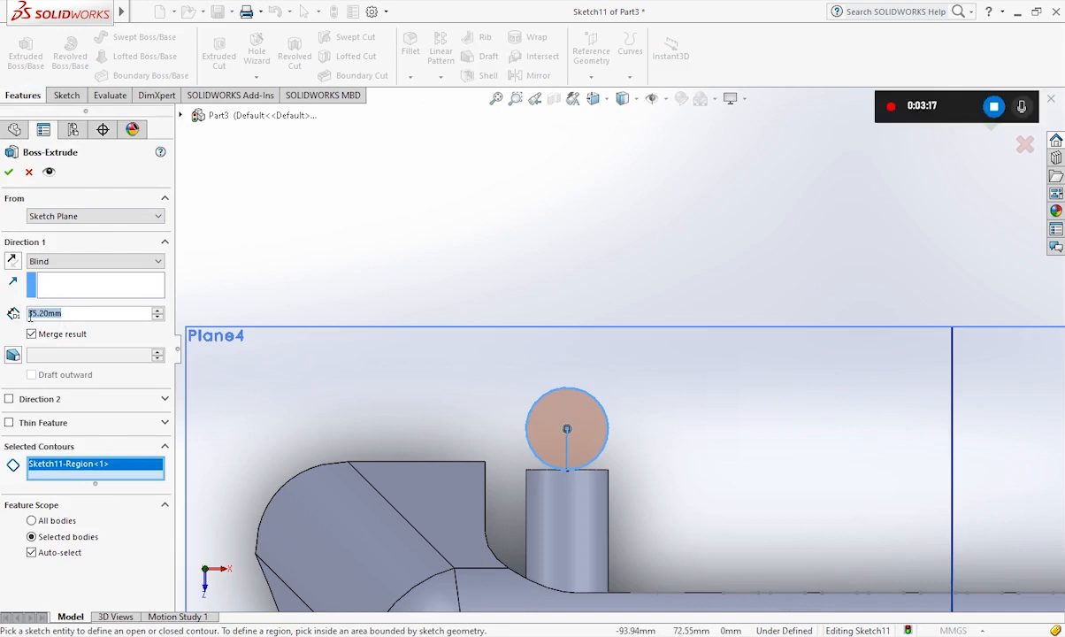
type("129")
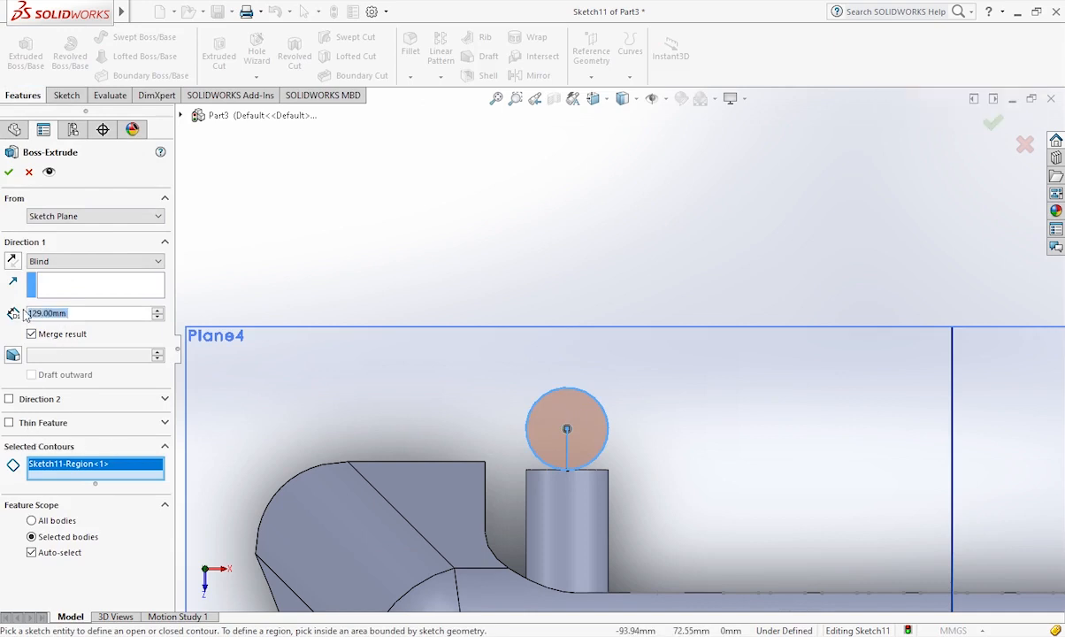
left_click(29, 174)
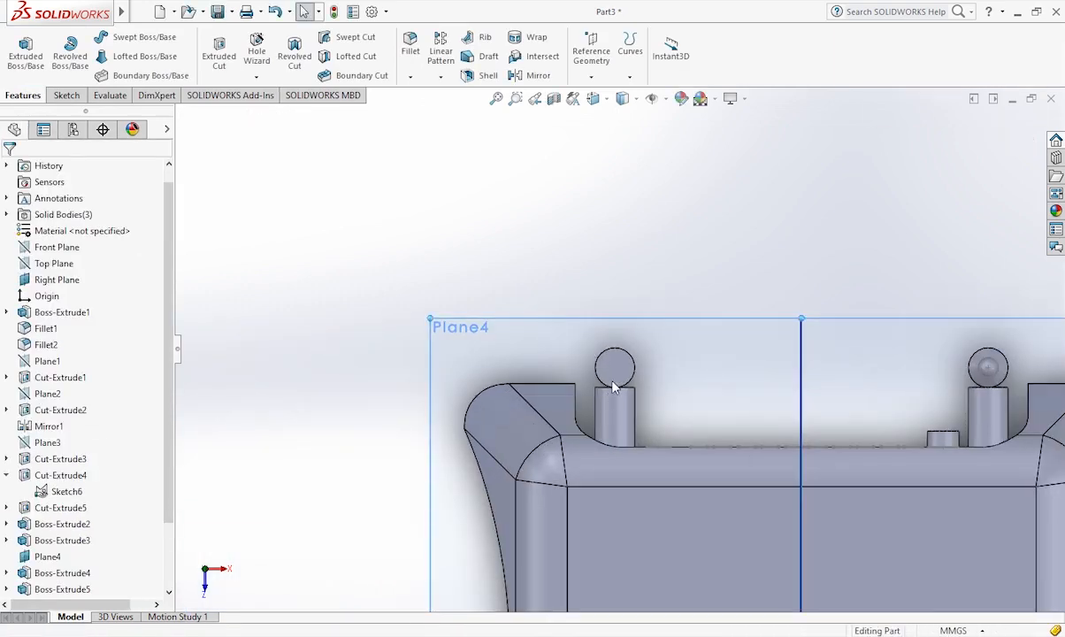
- Sketch a 2.5 mm radius circle concentric with the free end face of the second antenna's thick rod
middle_click_drag(610, 479, 594, 430)
scroll(588, 287, "up", 1)
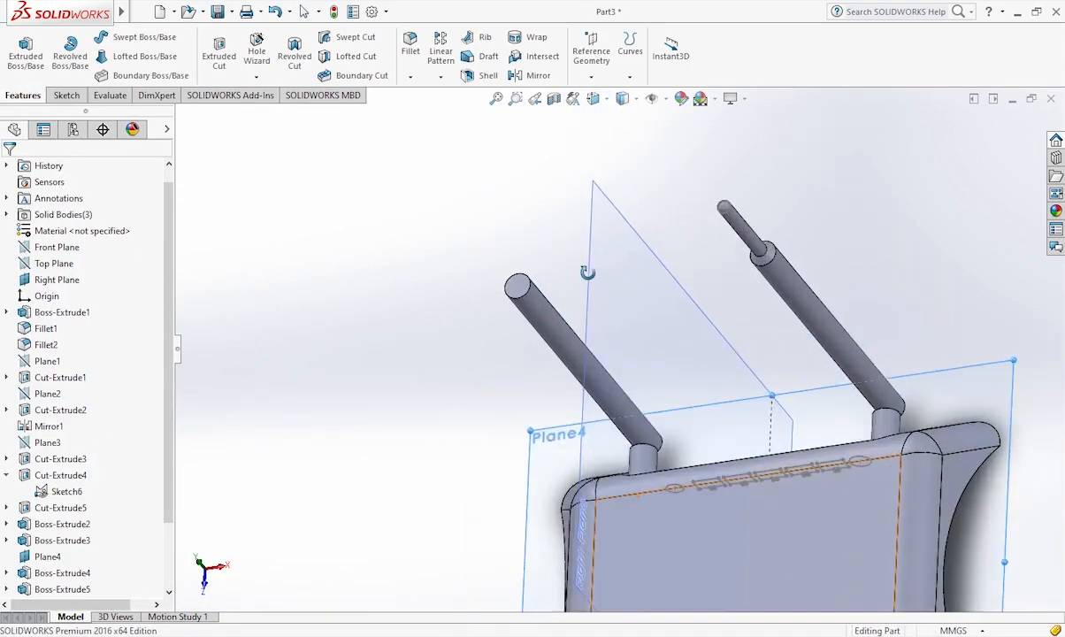
scroll(522, 274, "down", 4)
middle_click_drag(526, 296, 392, 196)
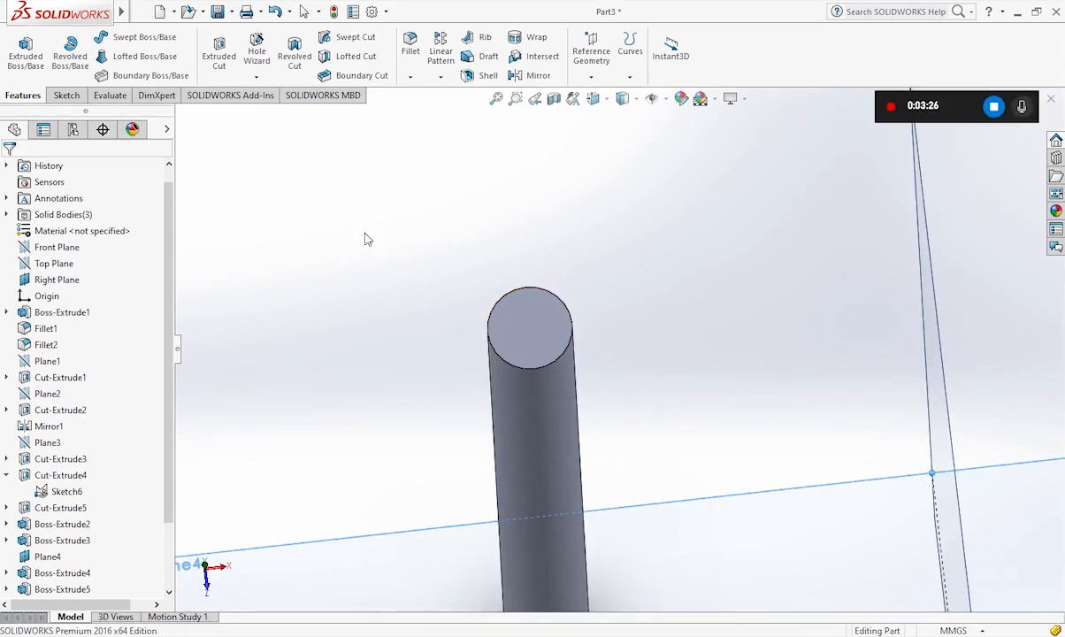
left_click(529, 326)
left_click(601, 270)
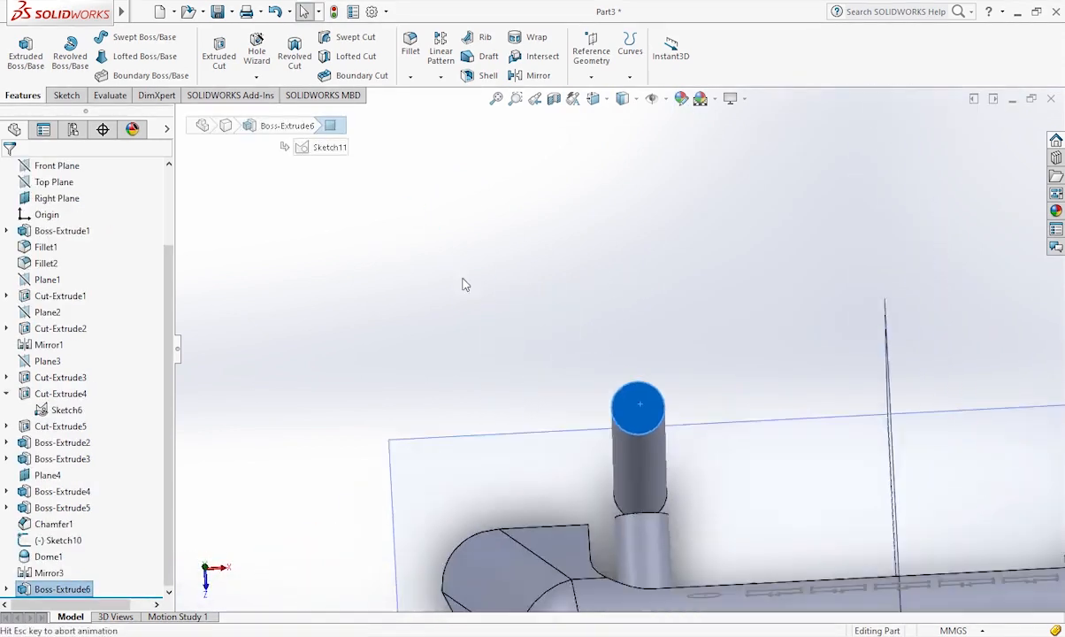
left_click(66, 95)
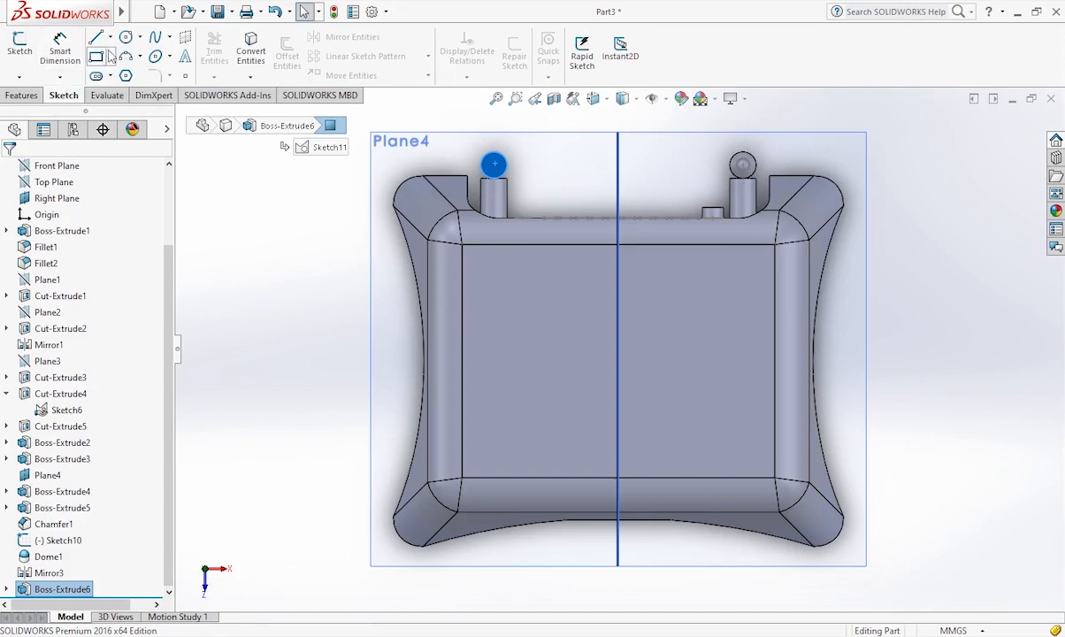
left_click(124, 36)
scroll(519, 172, "down", 8)
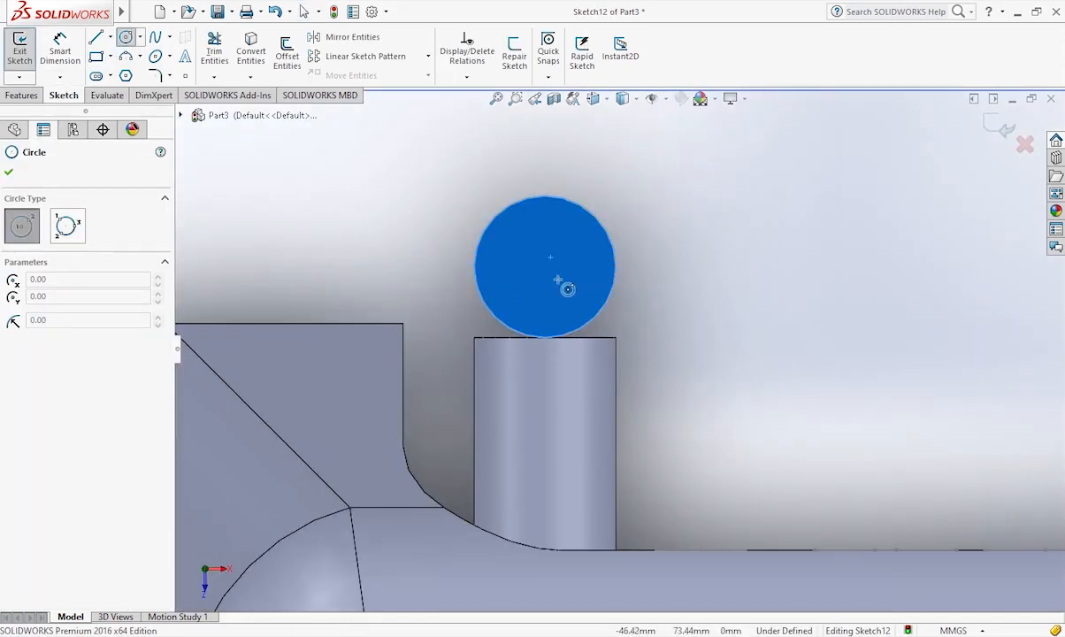
left_click(546, 269)
left_click(578, 297)
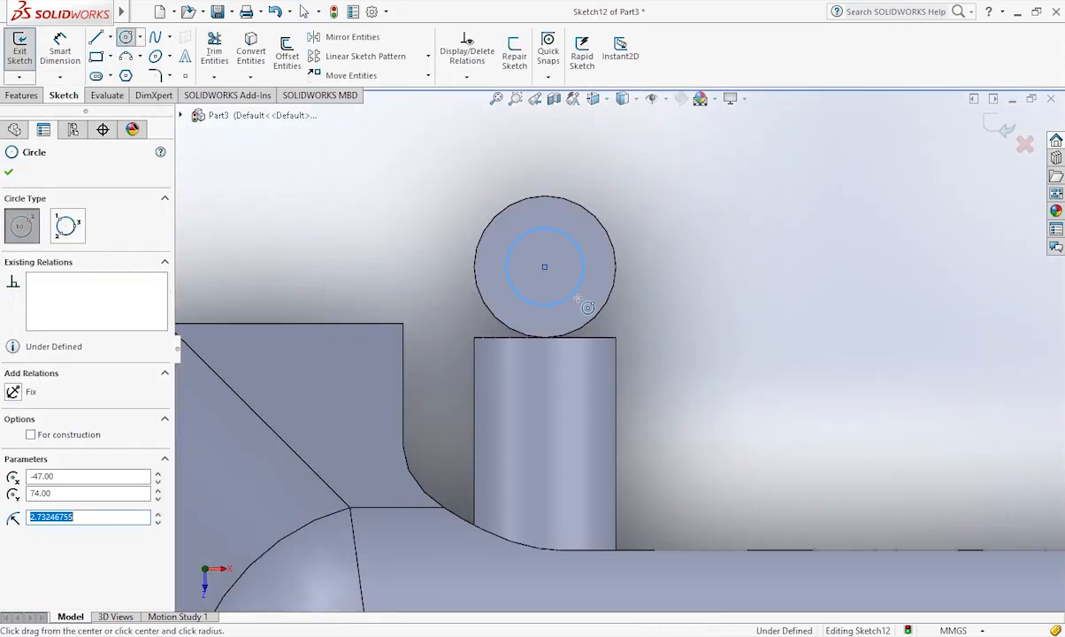
type("2.50")
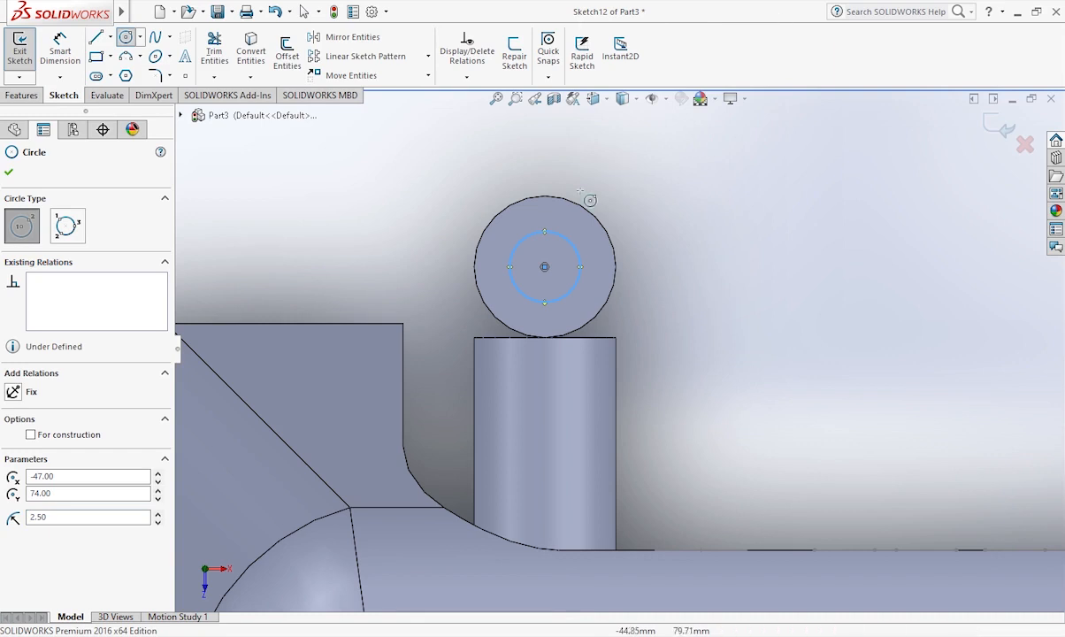
- Extrude the circle 35.2 mm as a blind boss to form the second antenna's thin rod
left_click(22, 94)
left_click(27, 55)
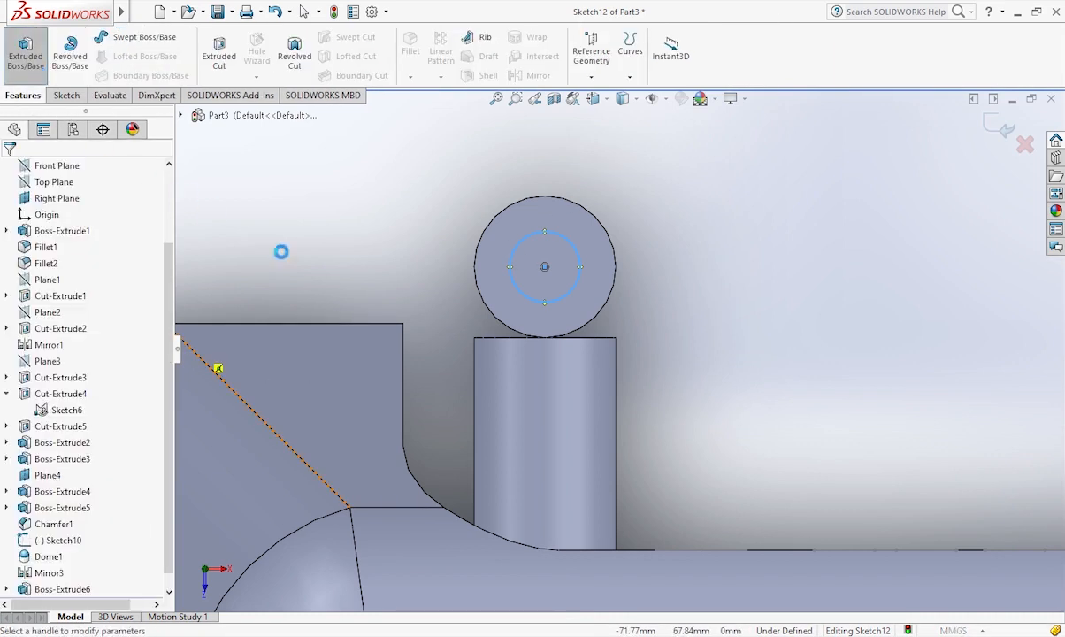
left_click(59, 317)
left_click(27, 317)
left_click_drag(54, 314, 8, 317)
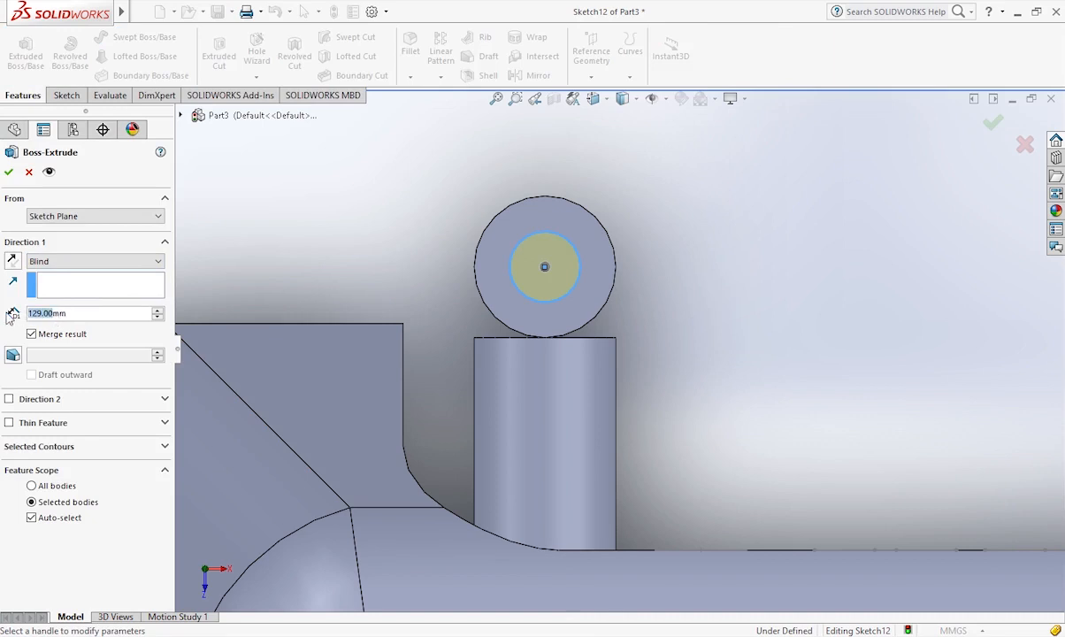
type("35.2")
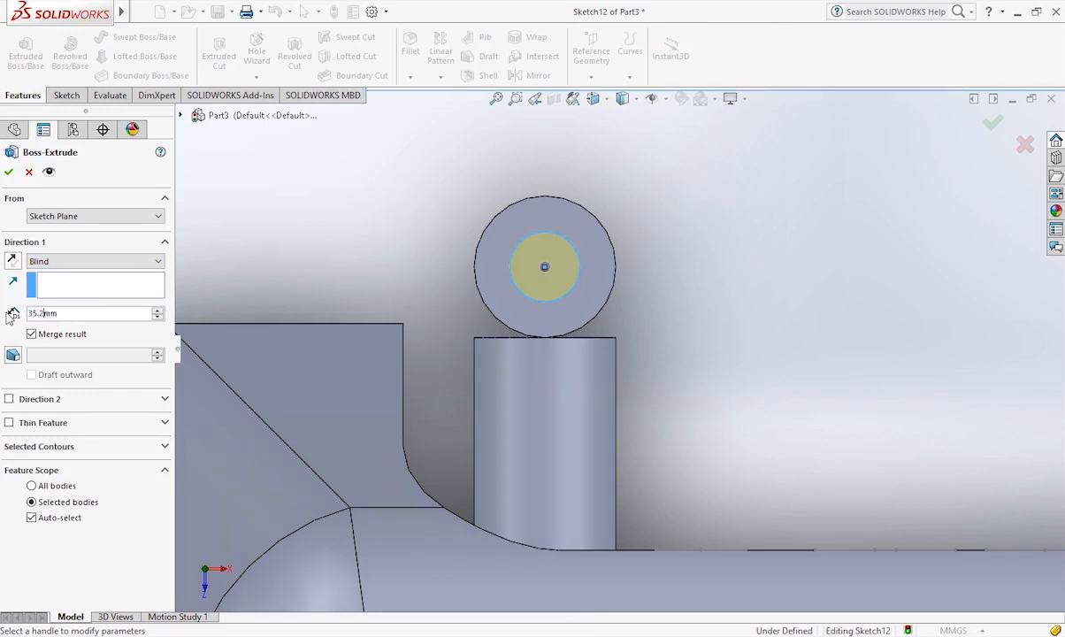
key("Return")
left_click(9, 172)
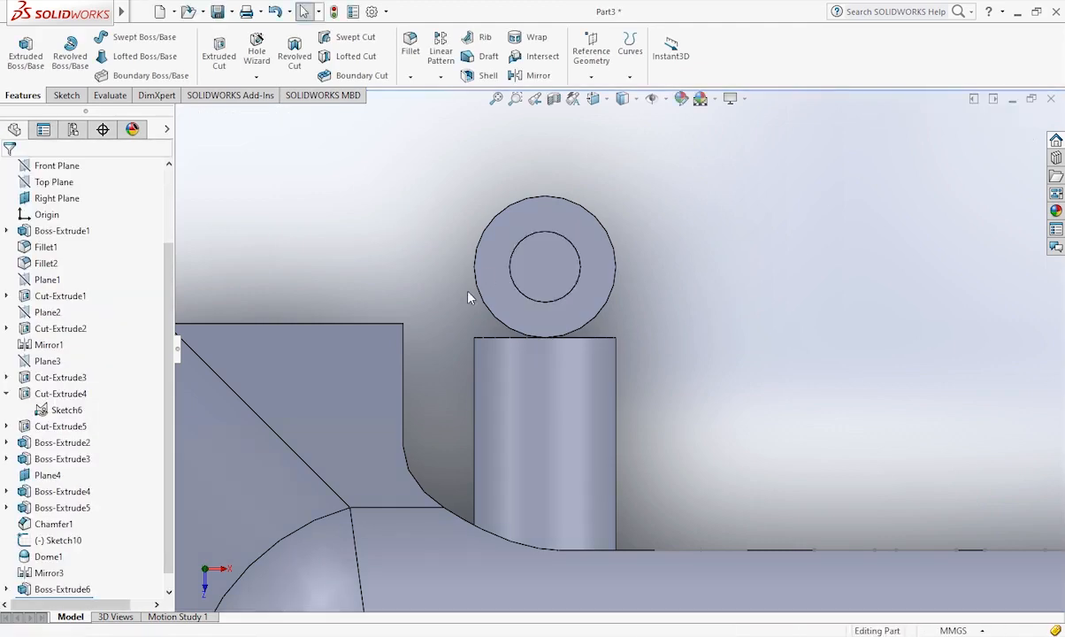
- Sketch a 2.5 mm radius circle on the second antenna's thin rod tip, matching its edge, and exit the sketch
middle_click_drag(613, 369, 584, 330)
scroll(584, 330, "up", 9)
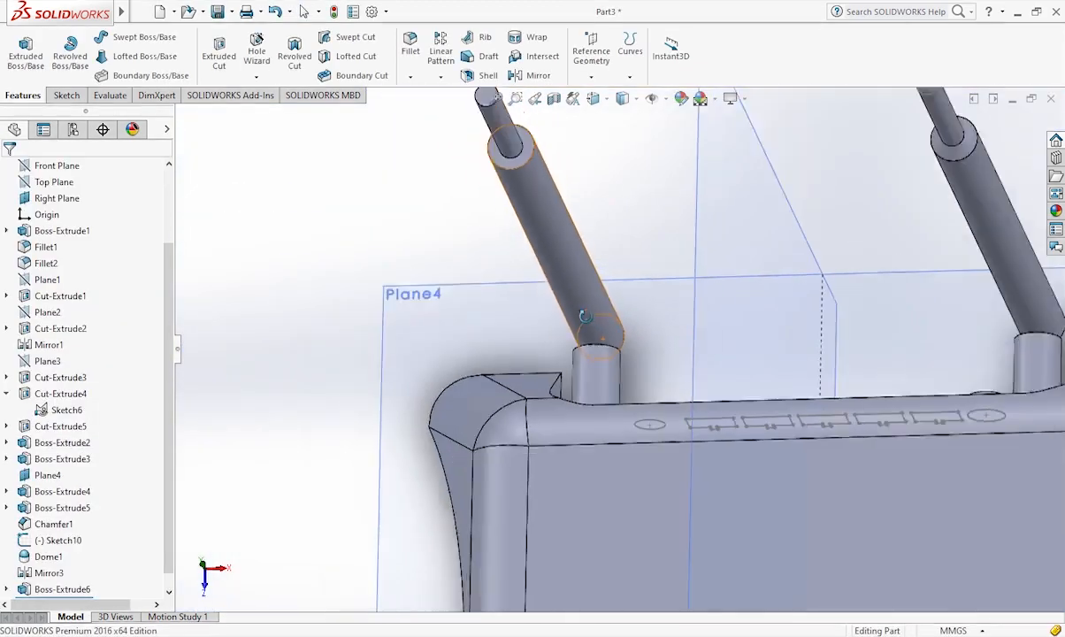
scroll(599, 115, "down", 7)
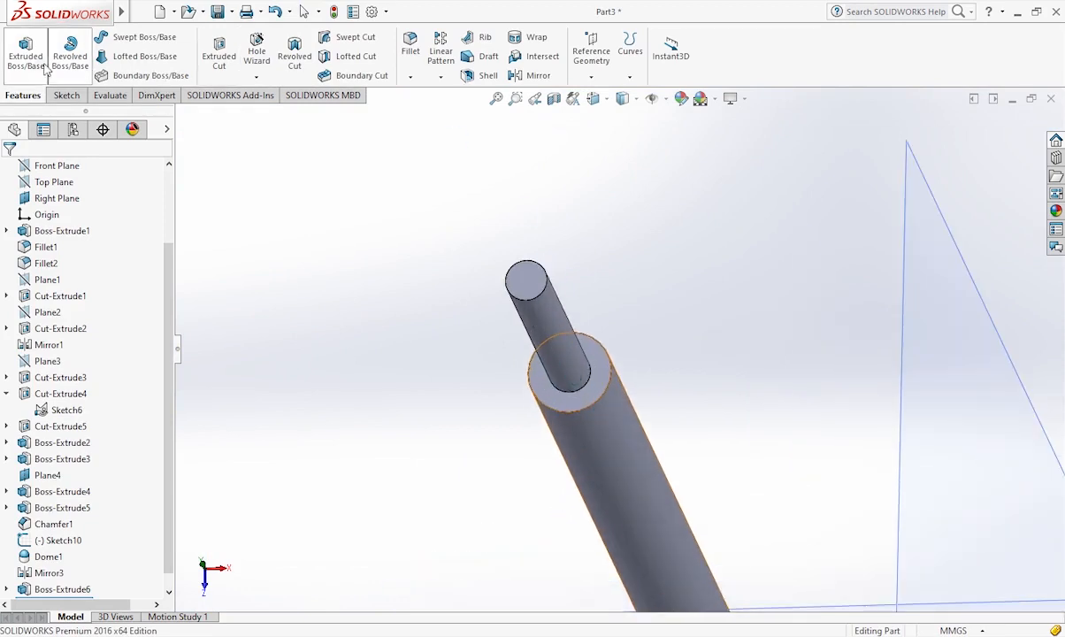
left_click(67, 96)
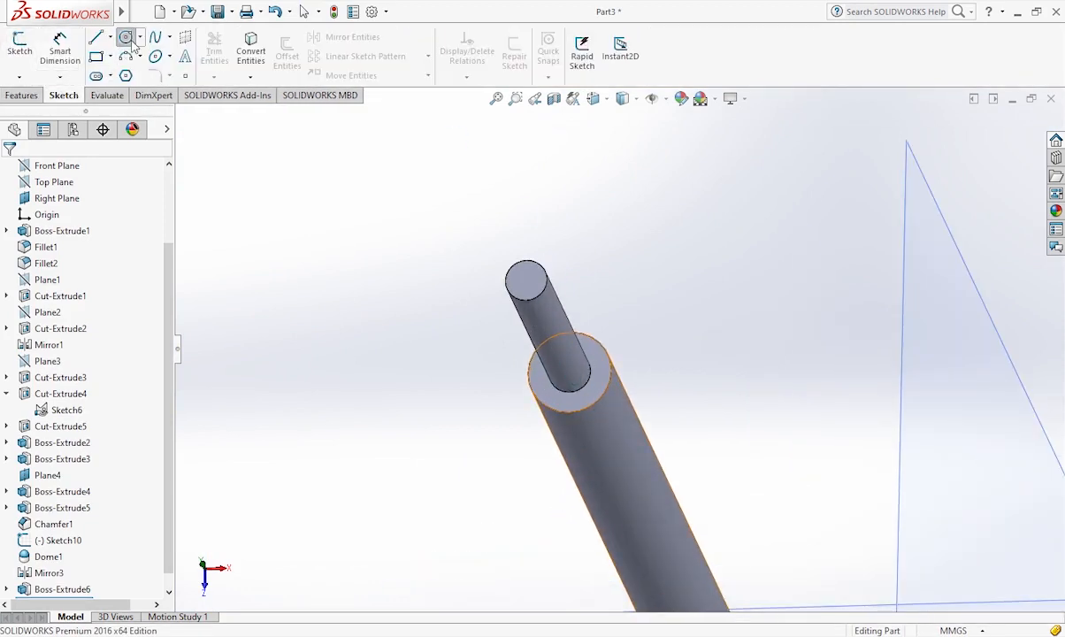
left_click(125, 37)
left_click(535, 283)
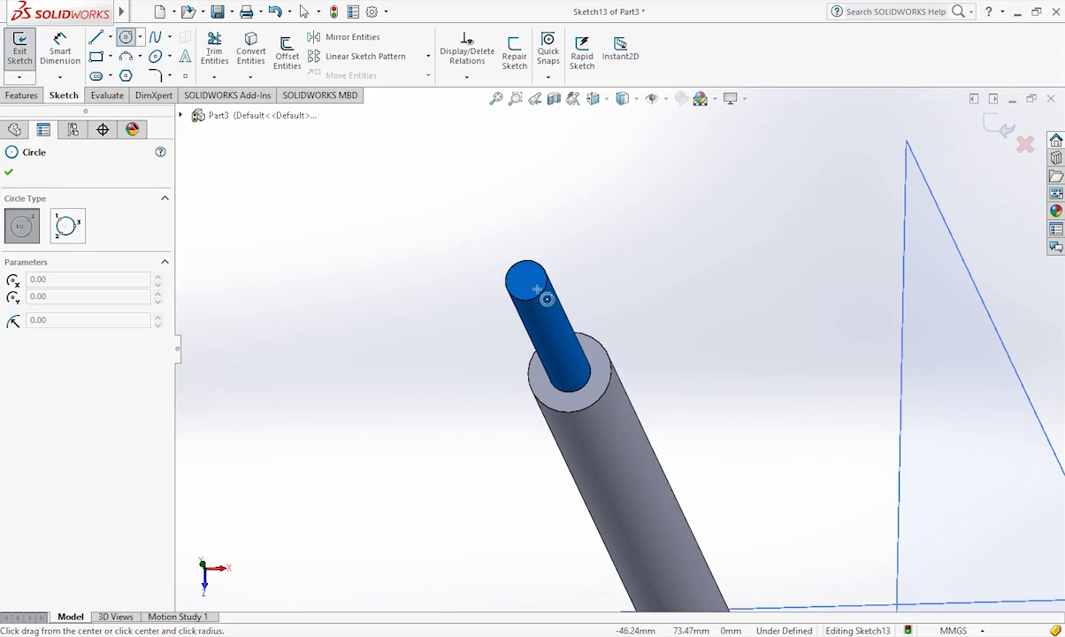
left_click(527, 280)
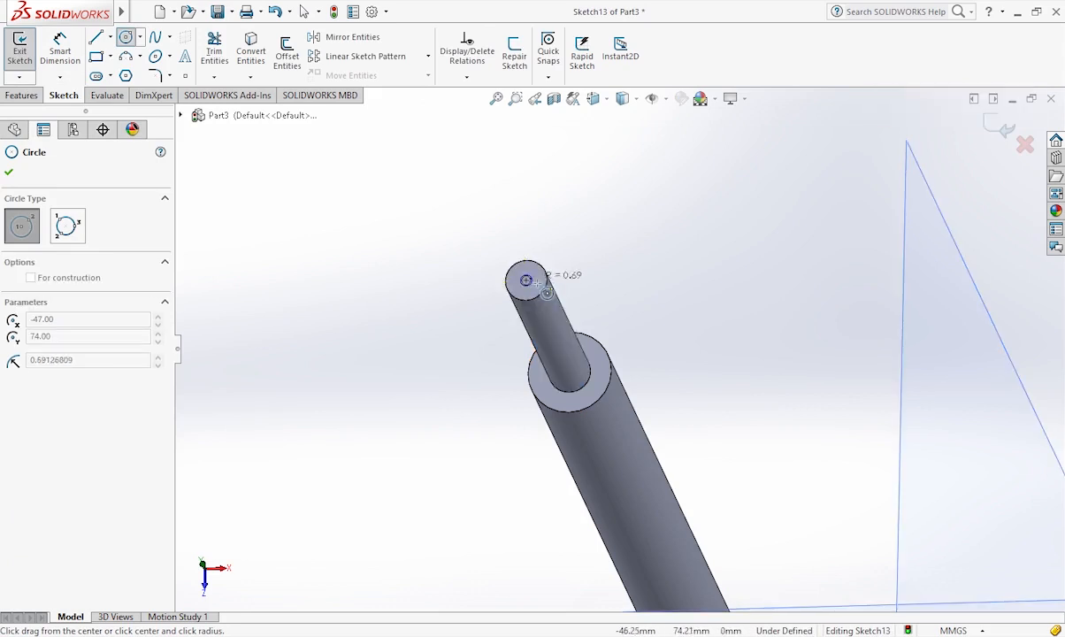
left_click(548, 281)
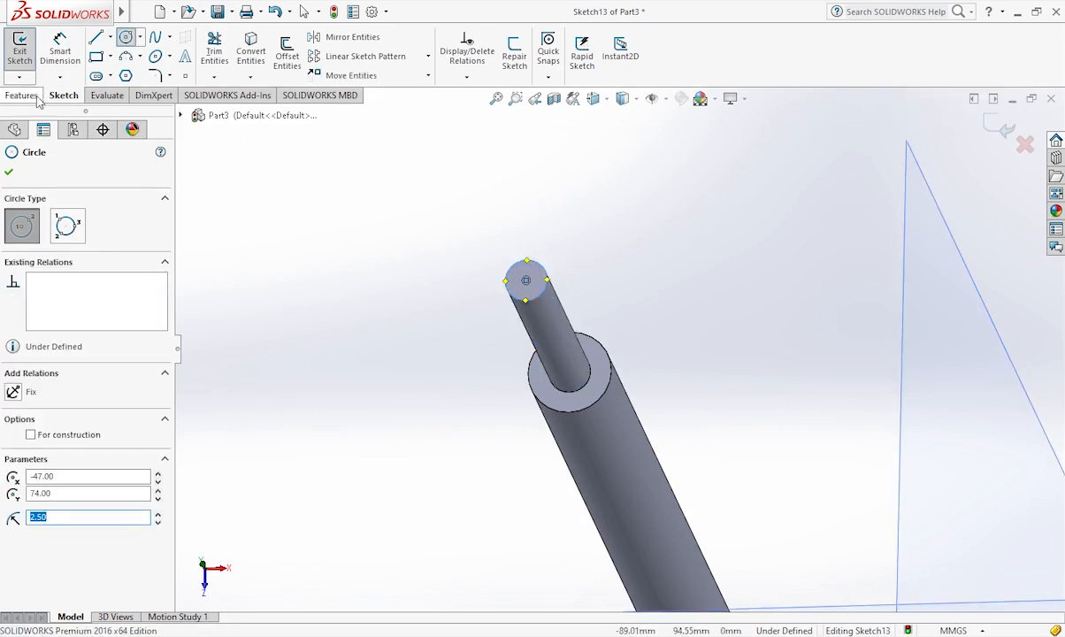
left_click(9, 172)
left_click(27, 96)
left_click(66, 95)
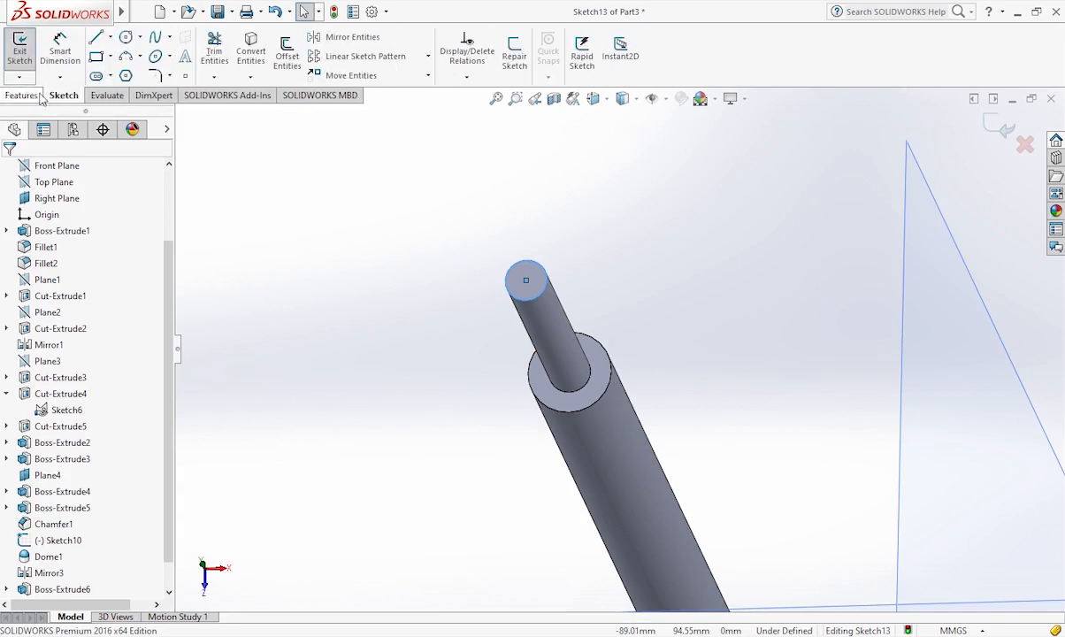
left_click(19, 49)
- Add a 2.5 mm dome to the thin rod's end face, using the tip circle sketch as the constraint
mouse_move(122, 12)
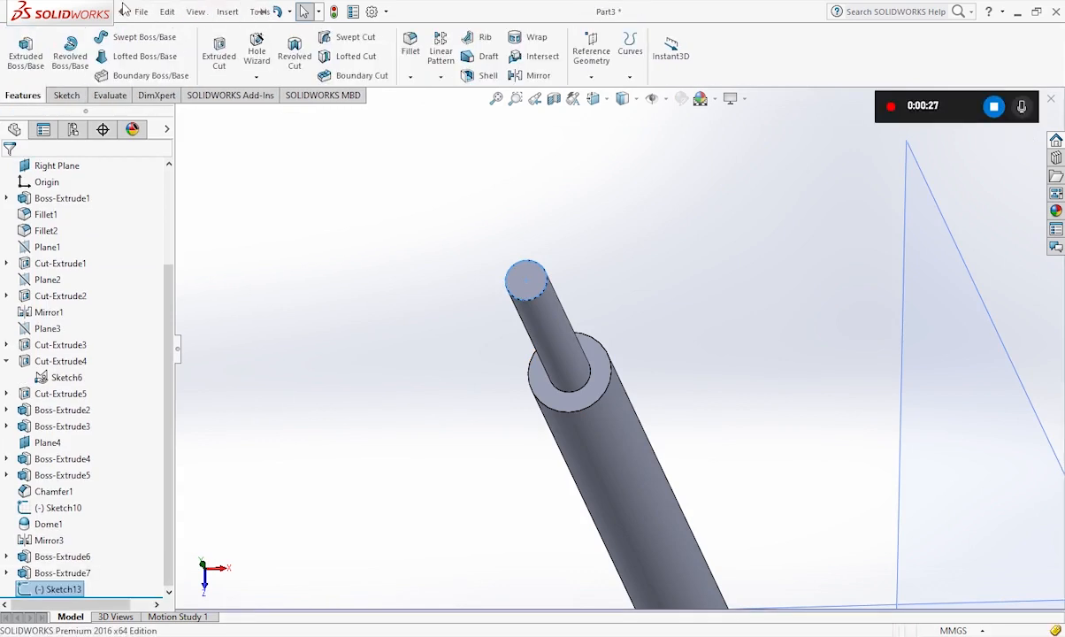
left_click(231, 15)
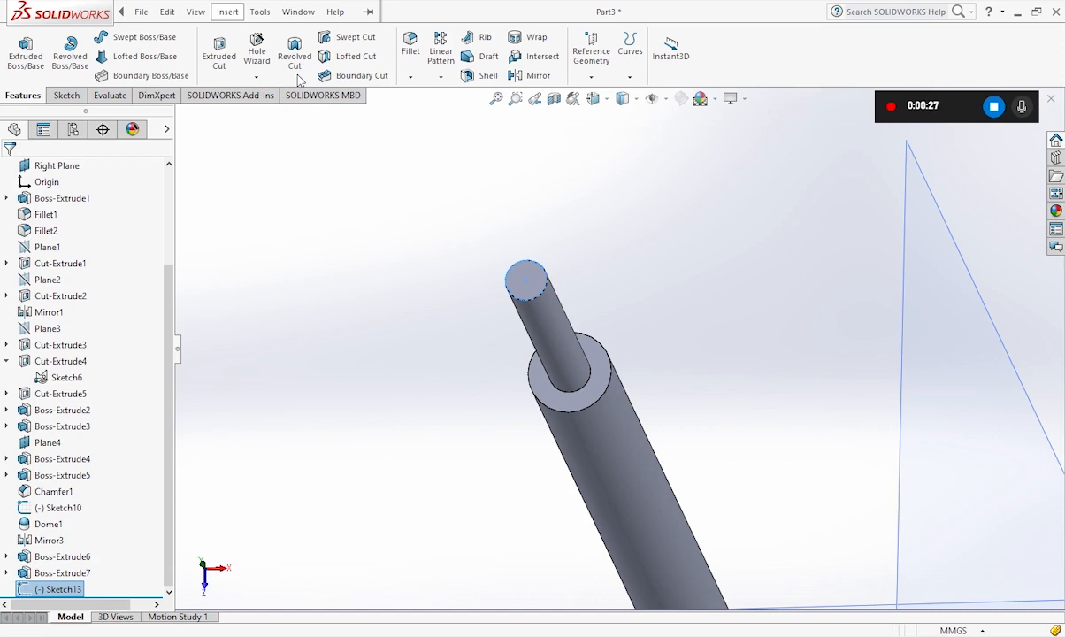
left_click(410, 252)
left_click(530, 272)
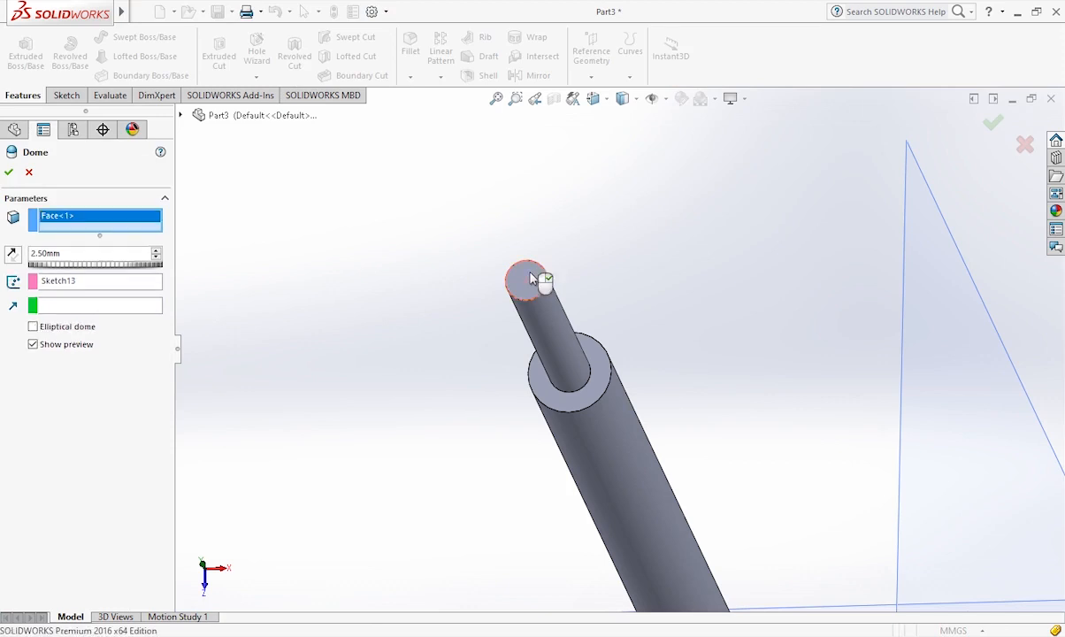
left_click(9, 172)
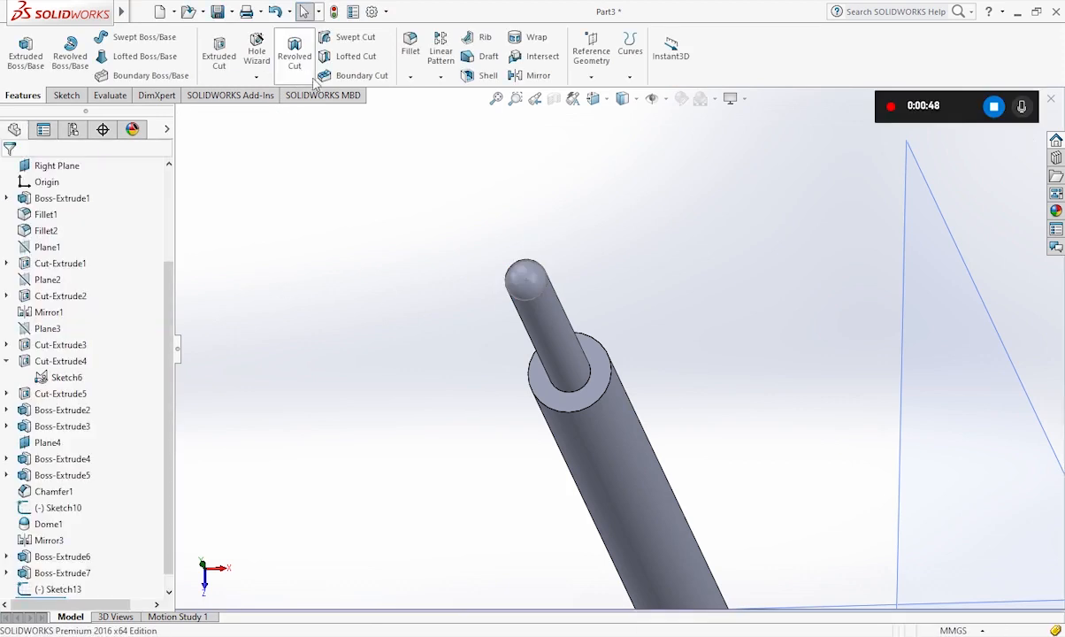
- Chamfer the outer end edge of the second antenna's thick rod by 2.5 mm at 45 degrees
left_click(411, 78)
left_click(425, 112)
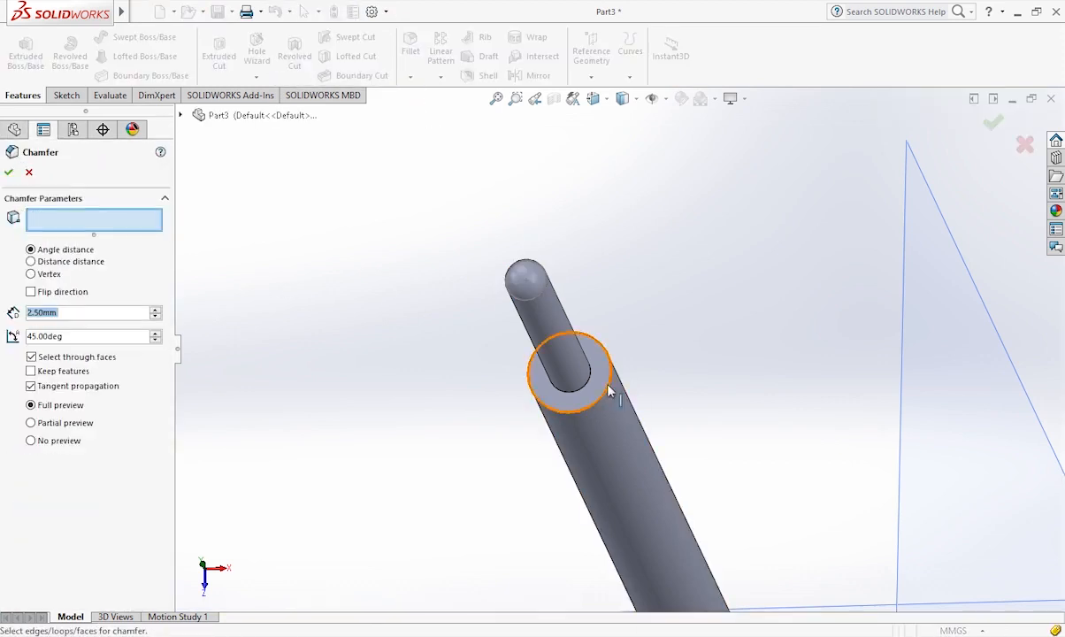
left_click(610, 391)
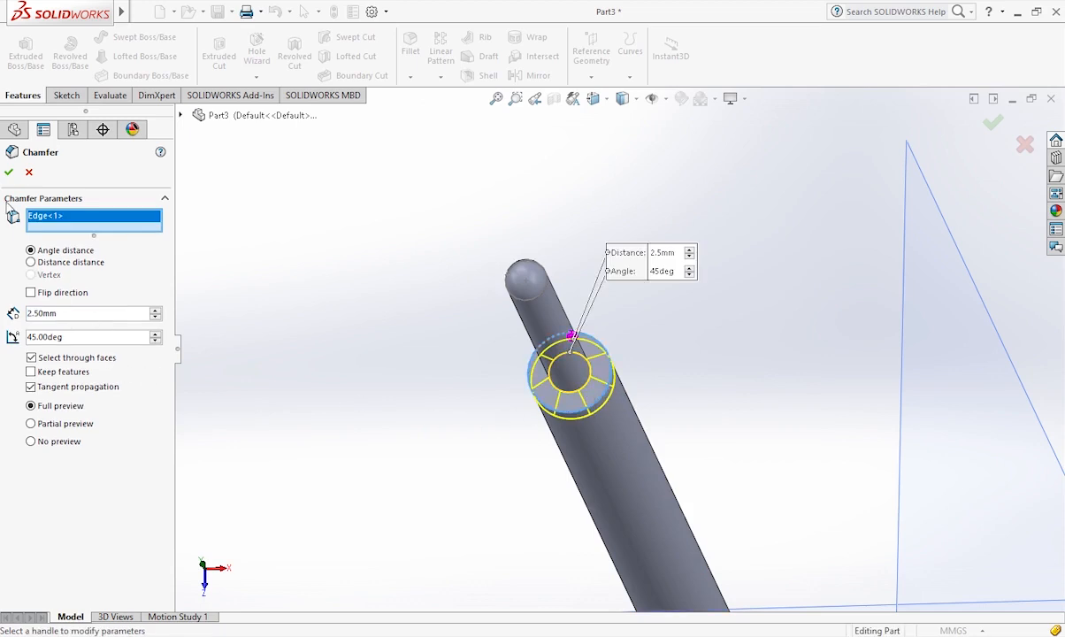
left_click(9, 172)
scroll(528, 411, "up", 5)
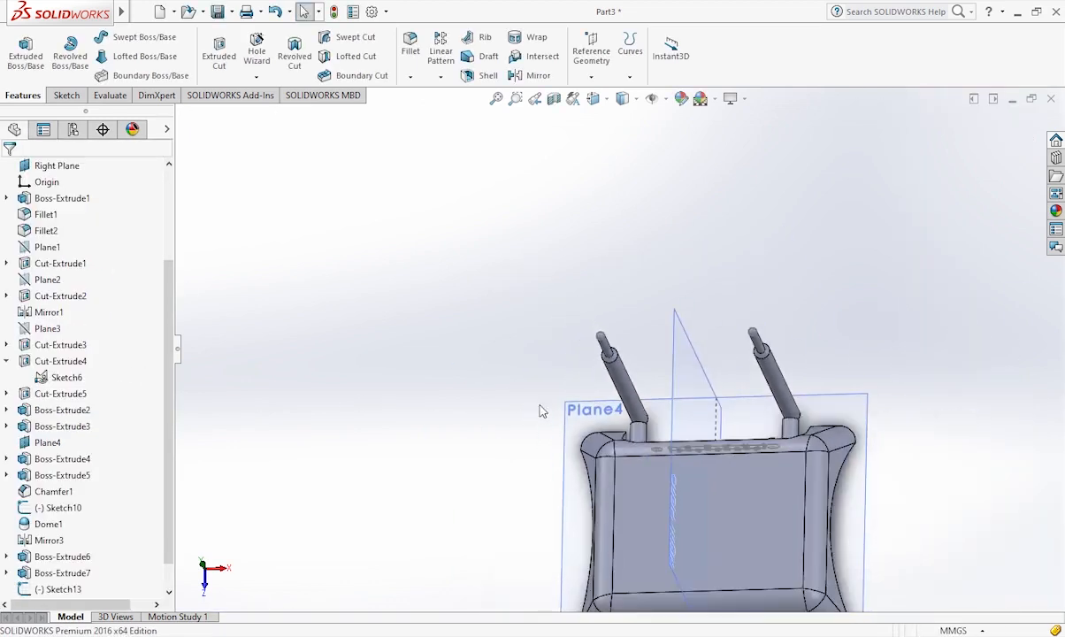
- Inspect both antennas and the housing, and view the housing's arched side face straight on
scroll(542, 411, "down", 4)
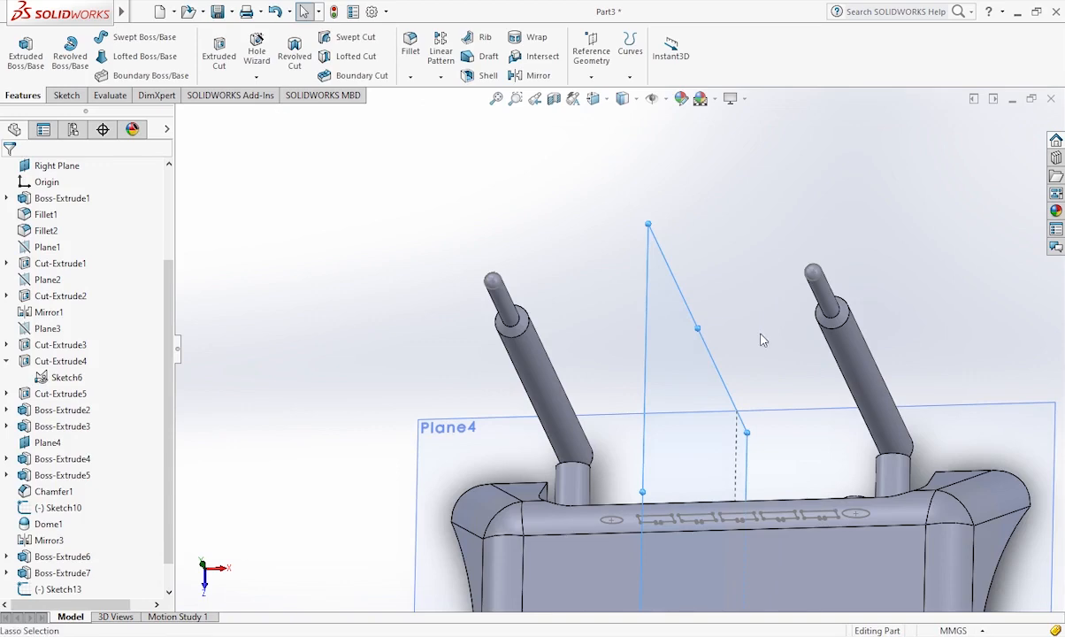
middle_click_drag(827, 433, 854, 252)
scroll(945, 469, "up", 5)
scroll(464, 356, "down", 1)
scroll(811, 335, "down", 6)
middle_click_drag(742, 405, 600, 614)
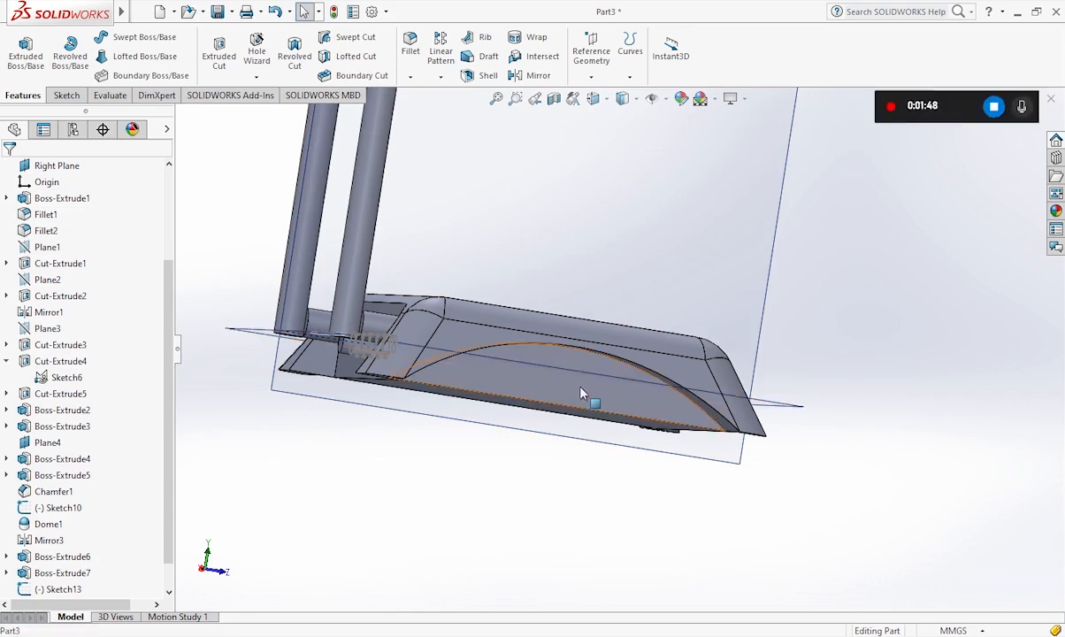
left_click(557, 376)
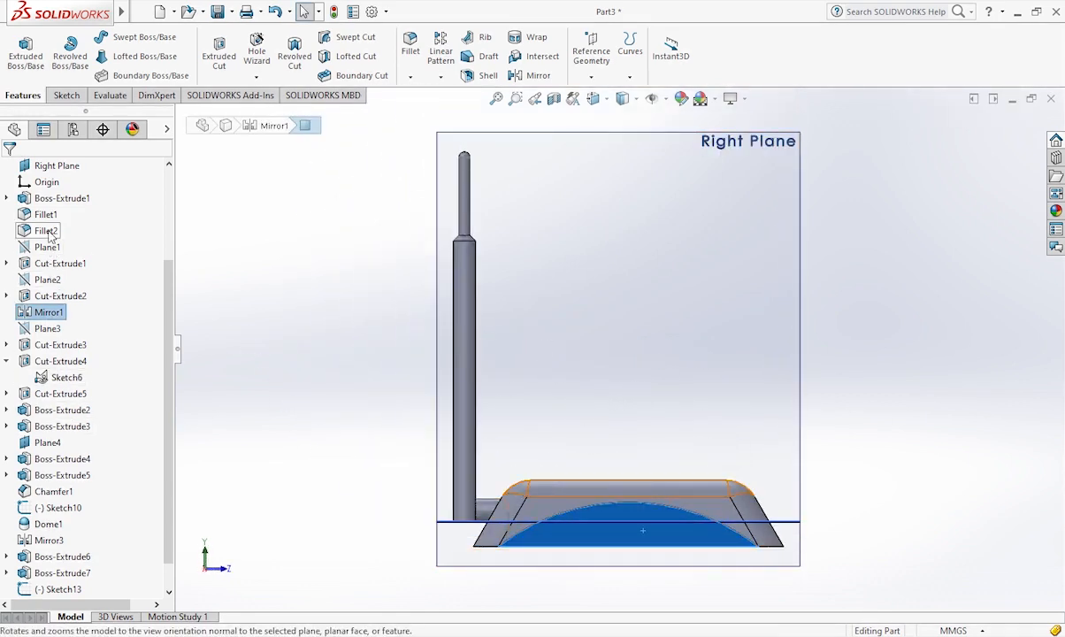
- Hide the Right Plane and Plane4
scroll(58, 252, "up", 3)
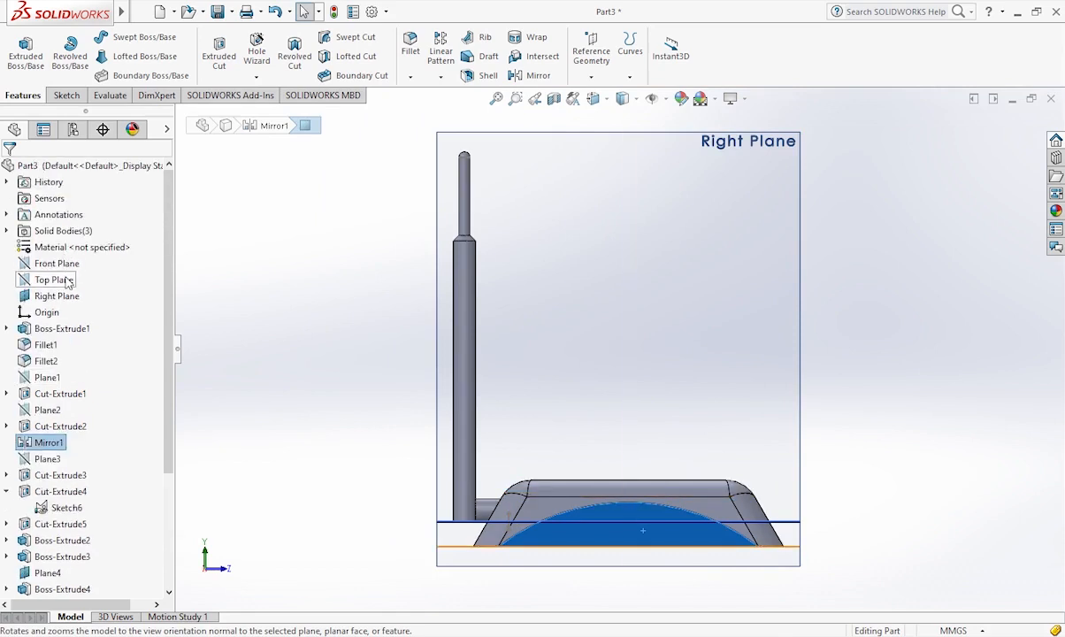
left_click(69, 297)
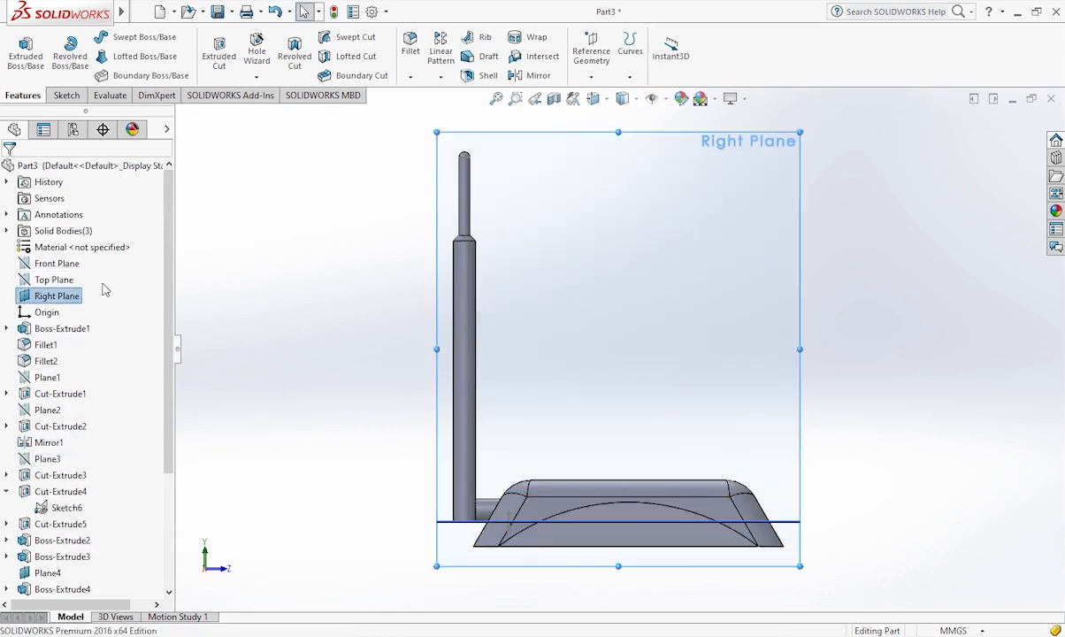
left_click(103, 289)
scroll(100, 488, "down", 4)
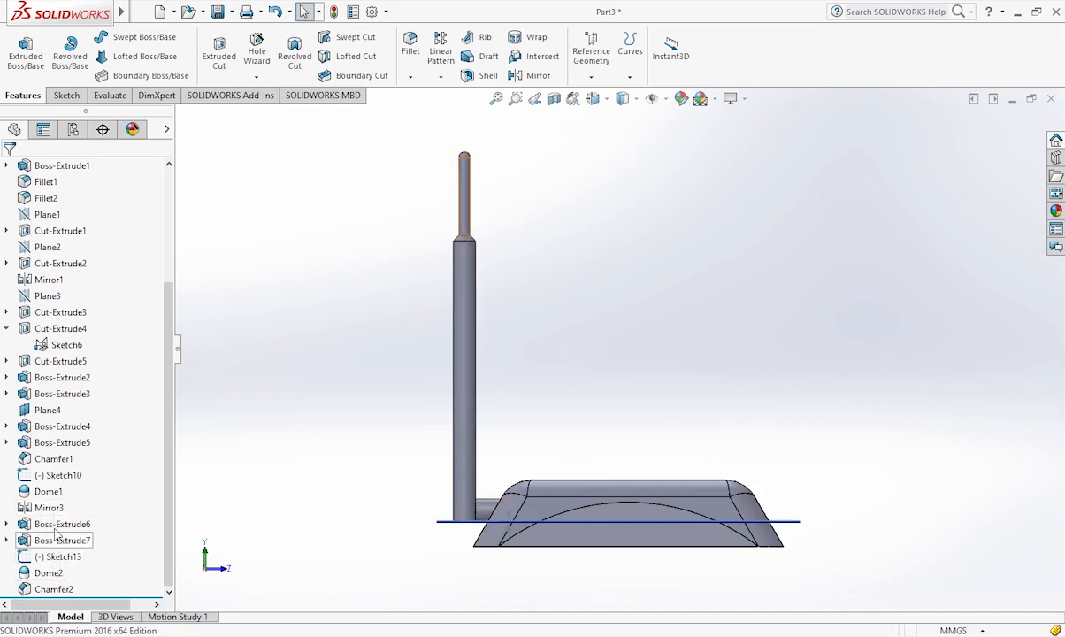
left_click(56, 418)
left_click(87, 301)
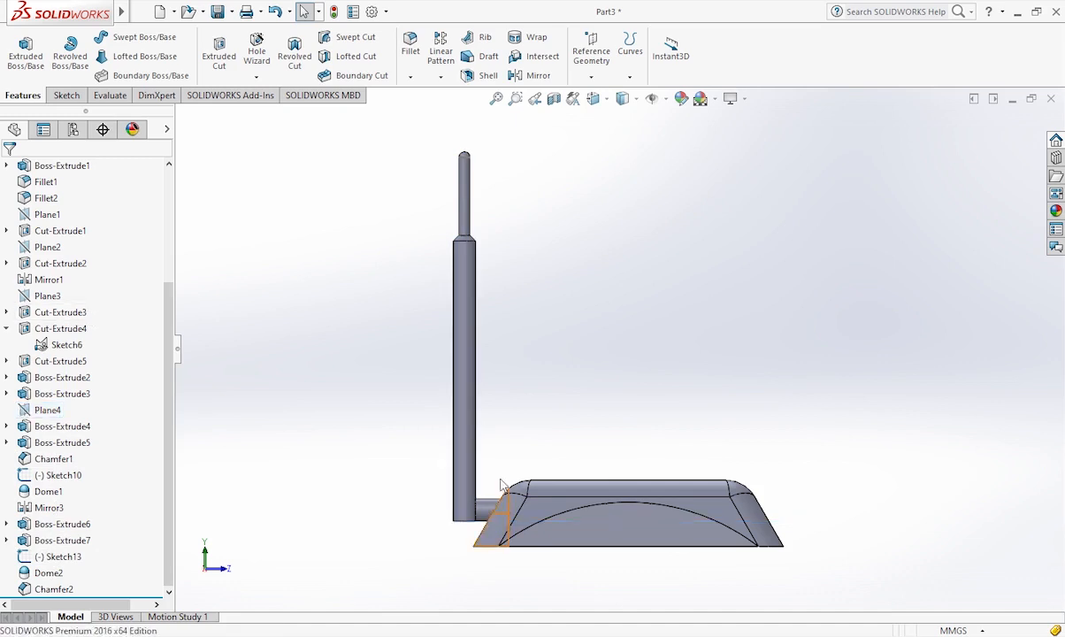
- Start a sketch on the housing's arched side face and draw a corner rectangle about 11 mm wide and 3.6 mm high above the origin
scroll(699, 516, "down", 5)
left_click(461, 405)
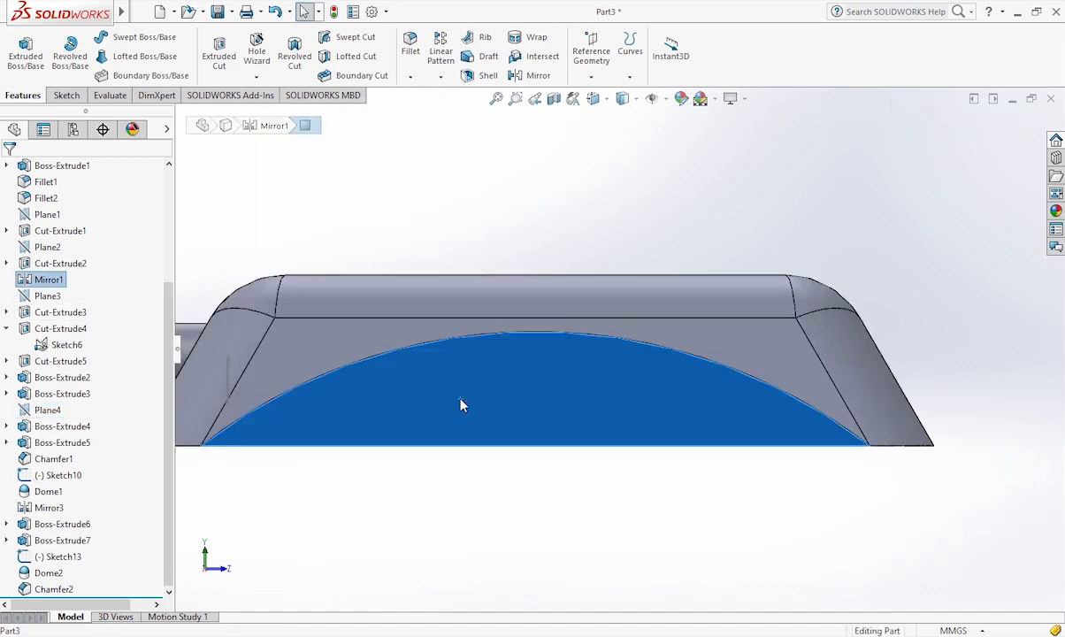
scroll(461, 405, "up", 3)
left_click(63, 95)
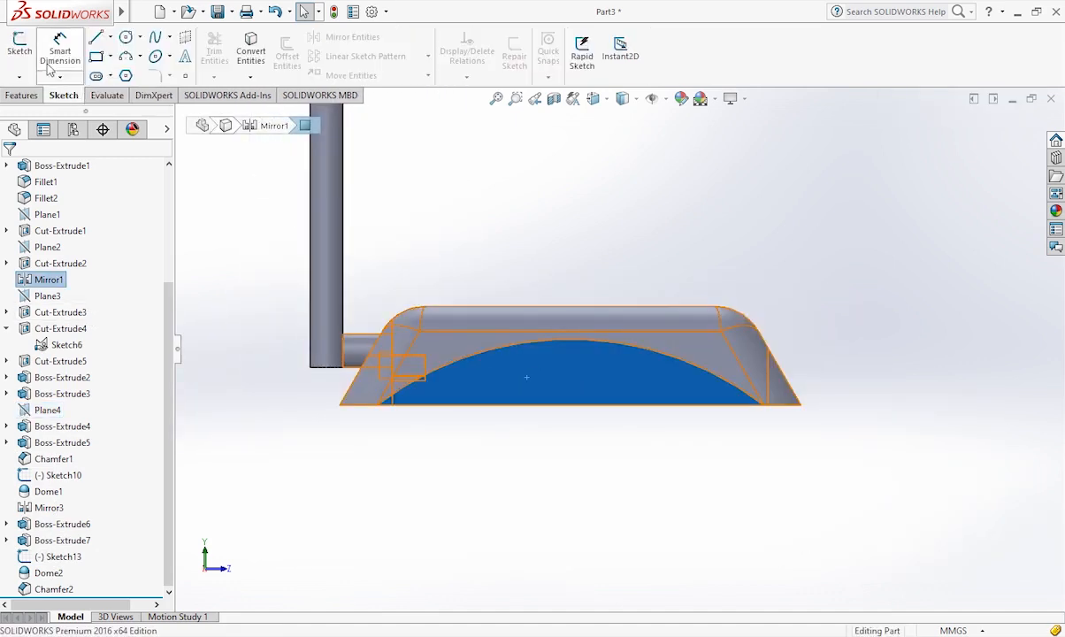
left_click(19, 46)
left_click(96, 56)
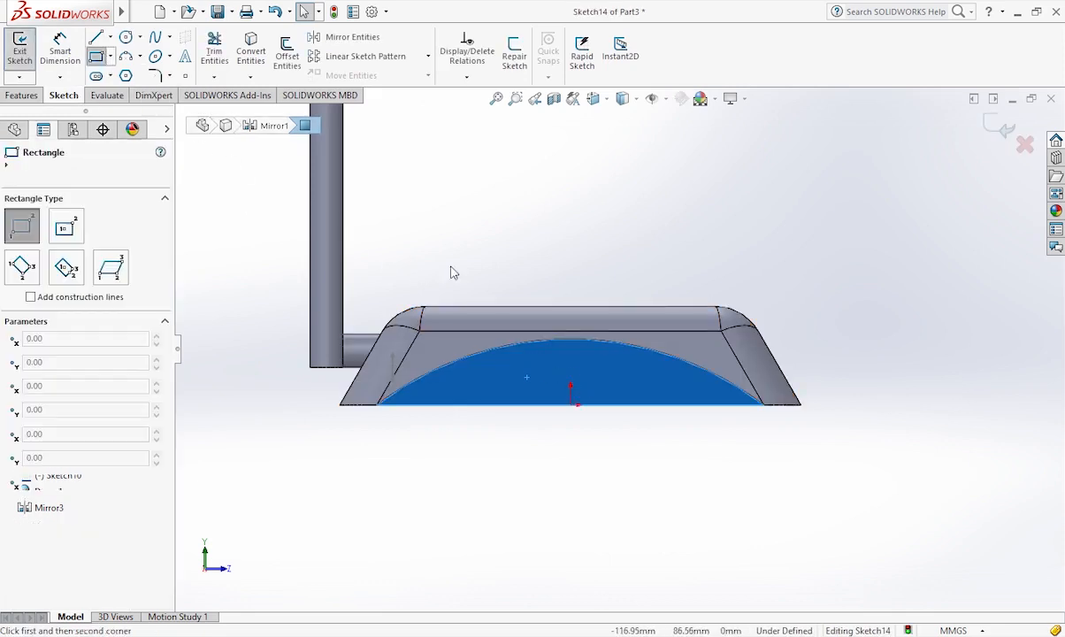
left_click(571, 379)
left_click(607, 366)
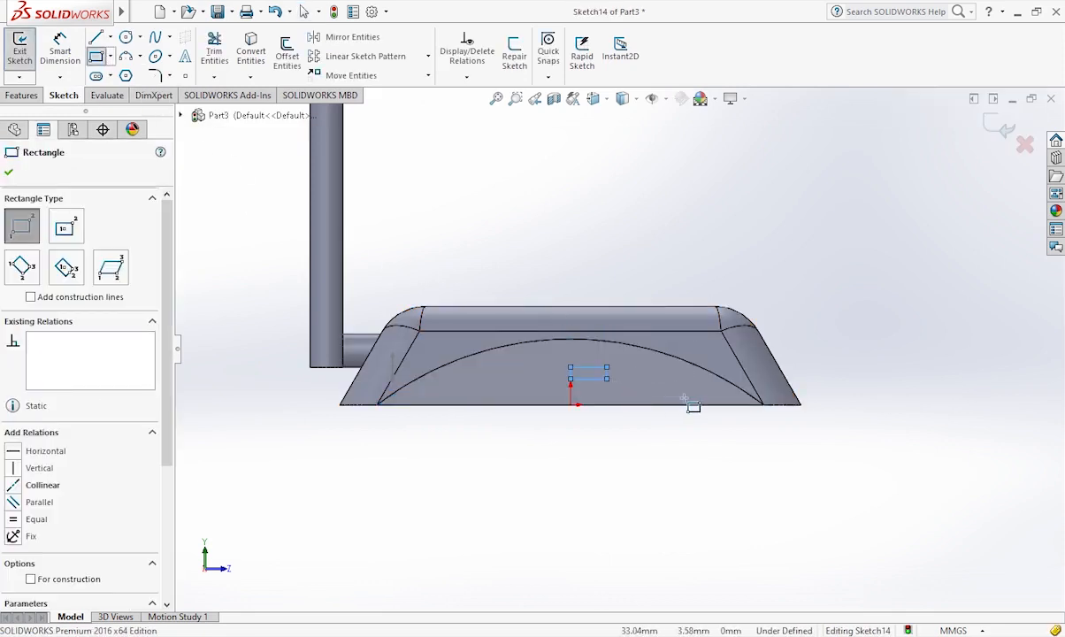
- Dimension the rectangle's right edge 65 mm horizontally from the housing's lower right corner
scroll(692, 406, "down", 2)
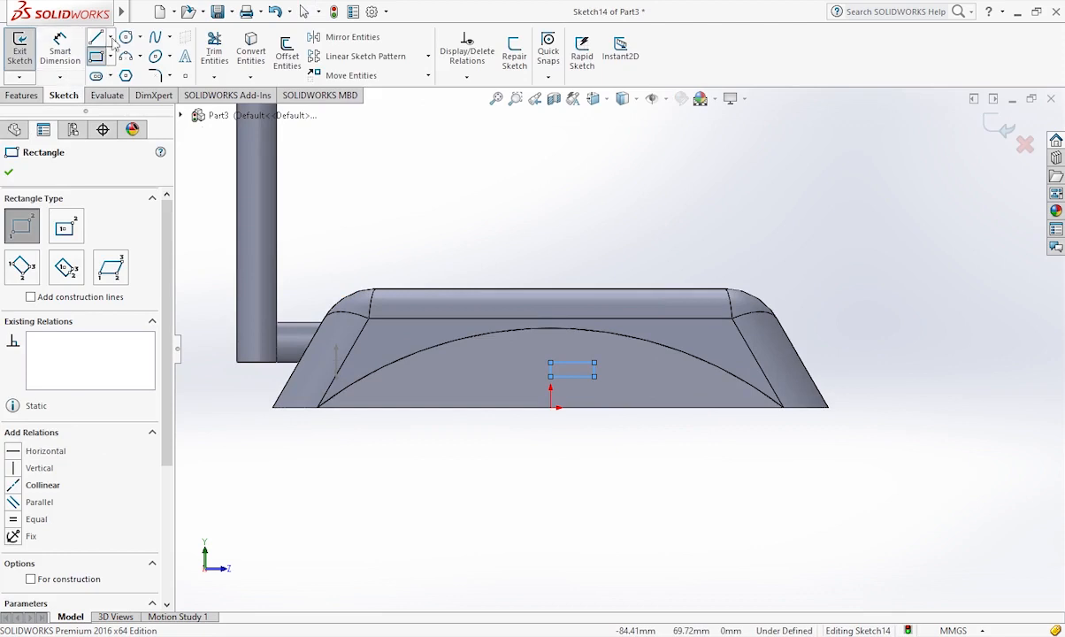
left_click(60, 49)
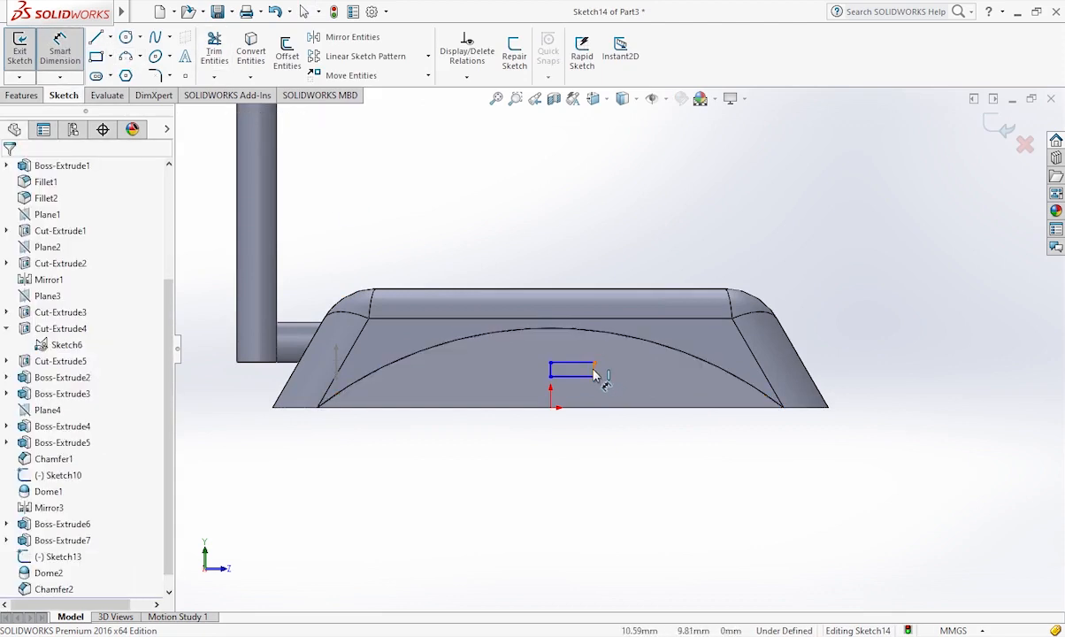
left_click(594, 372)
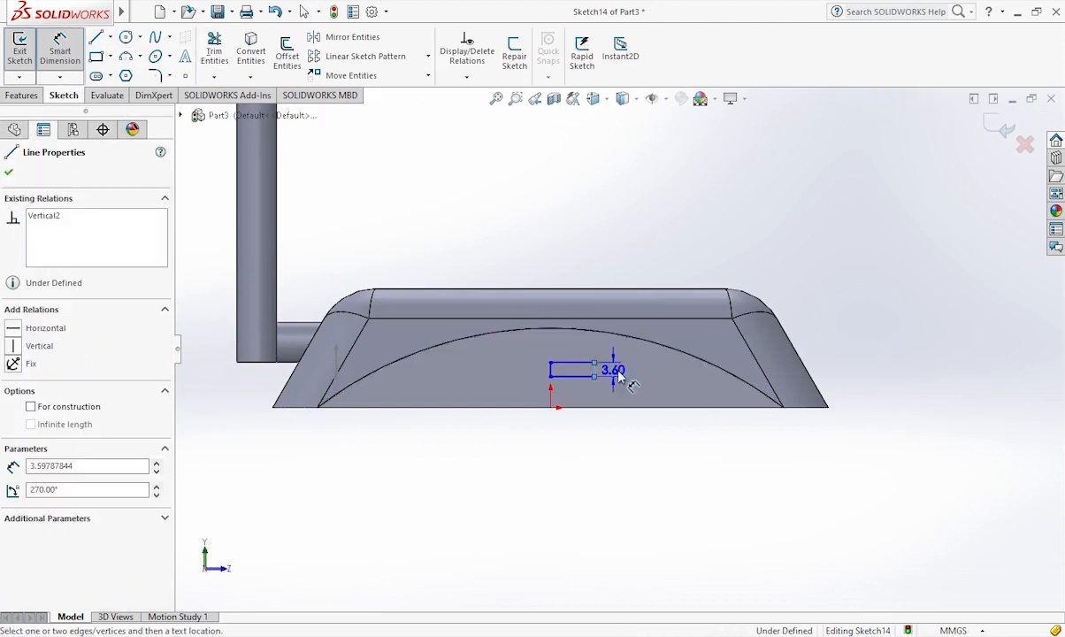
left_click(830, 409)
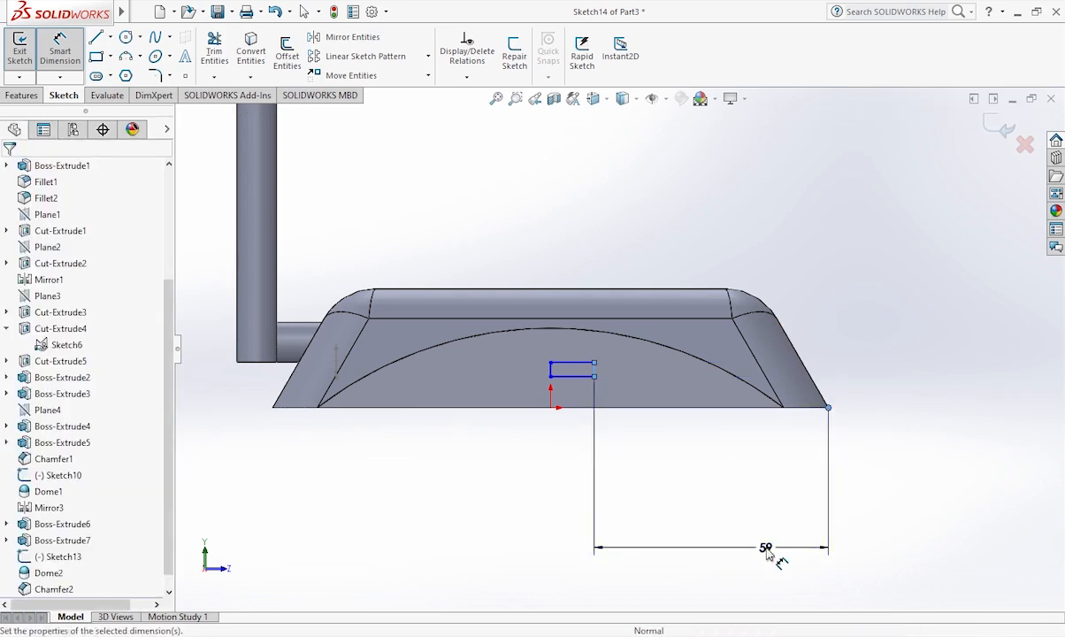
left_click(766, 552)
type("65")
key("Return")
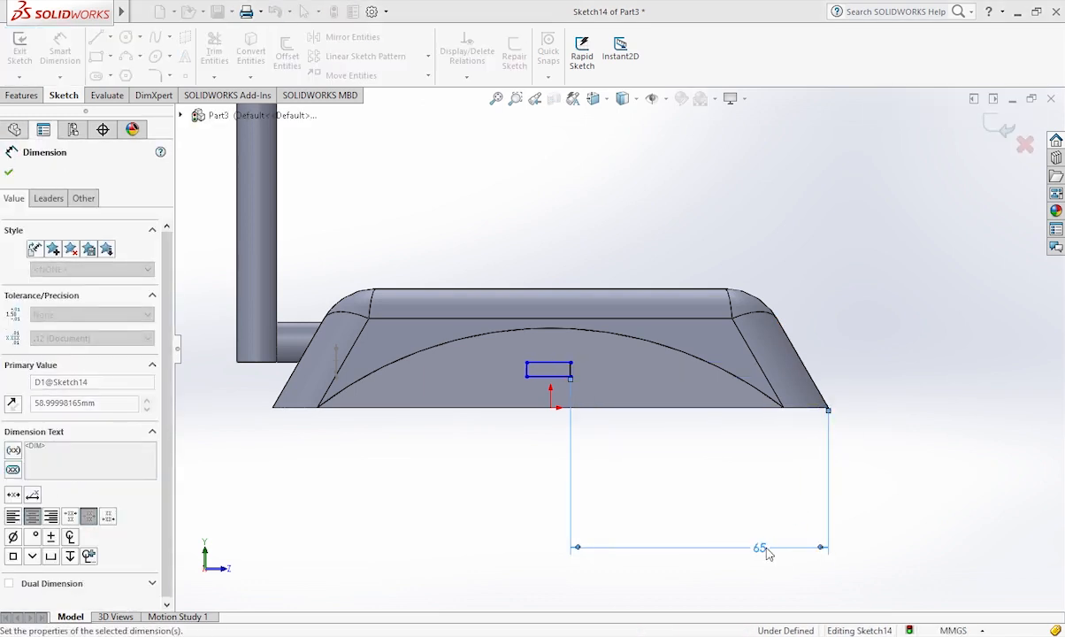
- Dimension the rectangle's left edge 75 mm horizontally from the same lower right corner of the housing
left_click(527, 370)
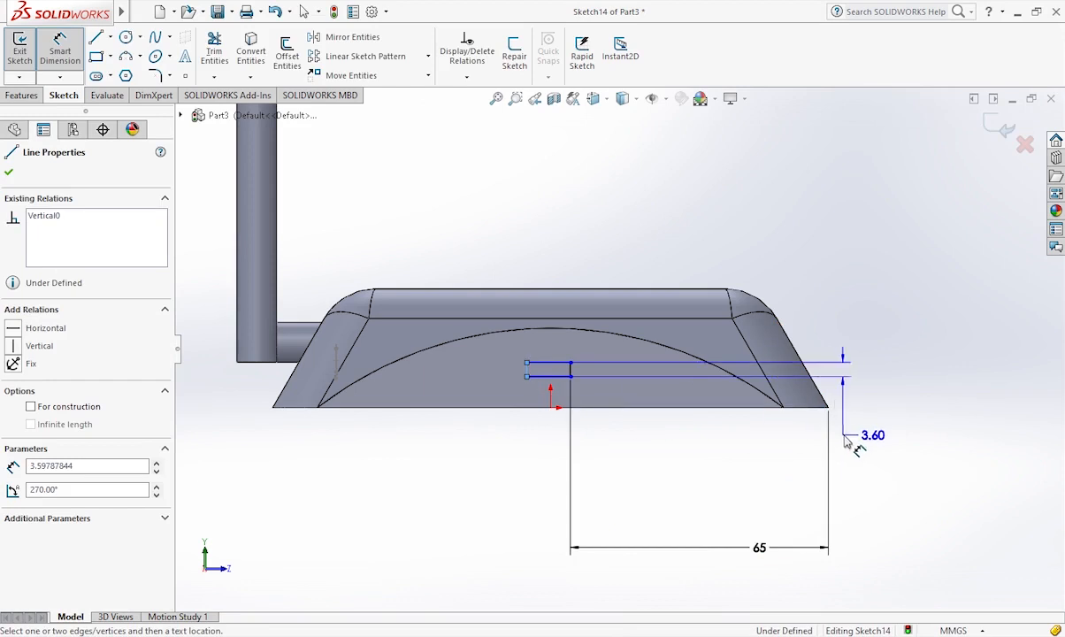
left_click(829, 409)
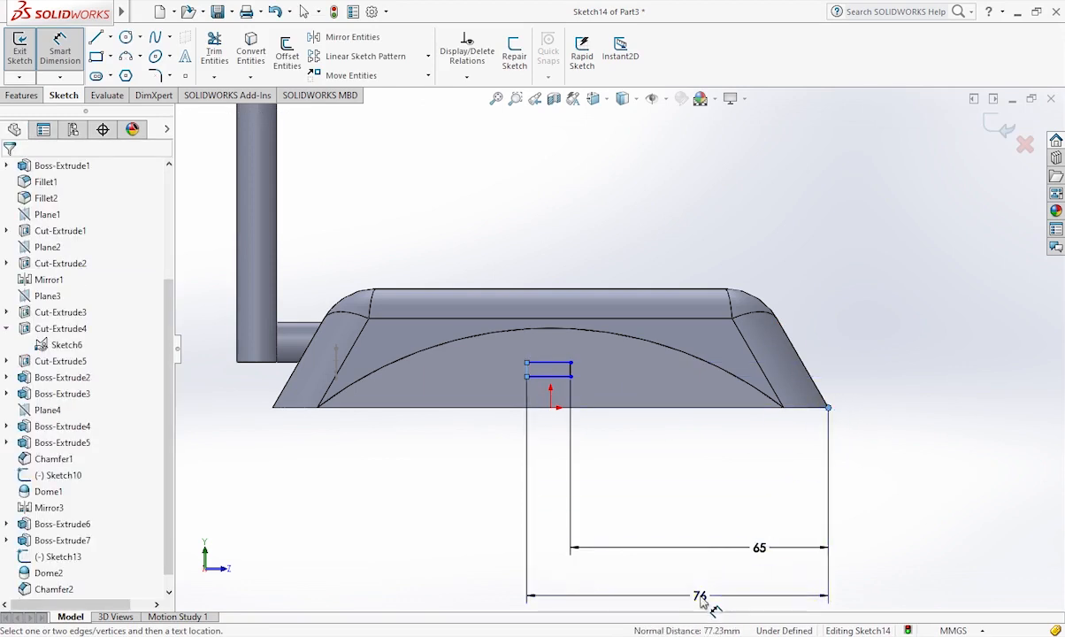
left_click(703, 598)
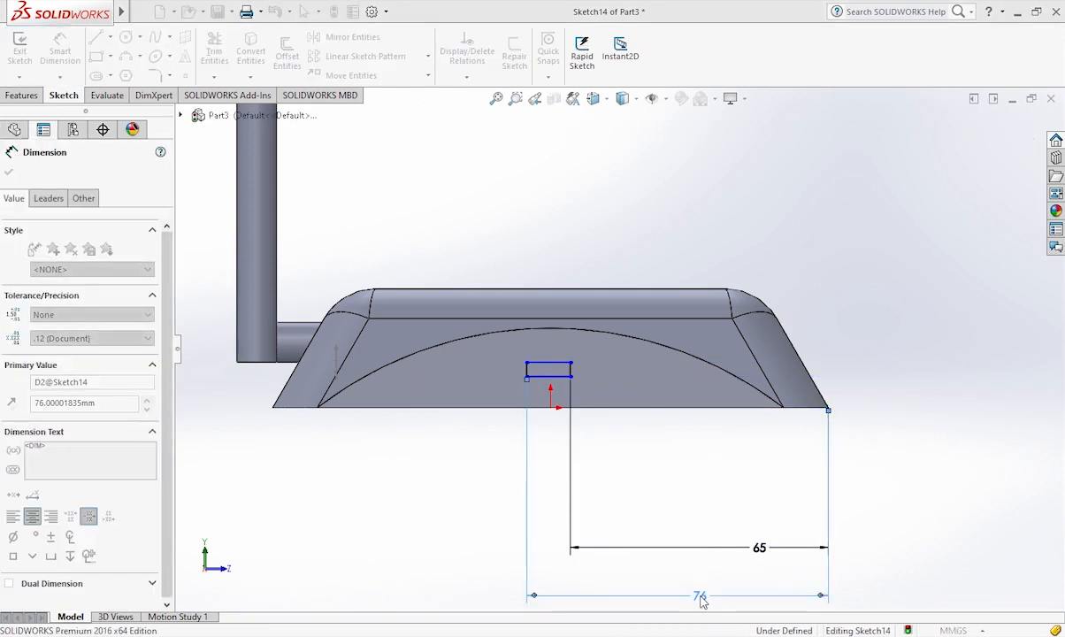
type("75")
key("Return")
- Dimension the rectangle's bottom edge 7.5 mm above the housing's base edge
left_click(563, 382)
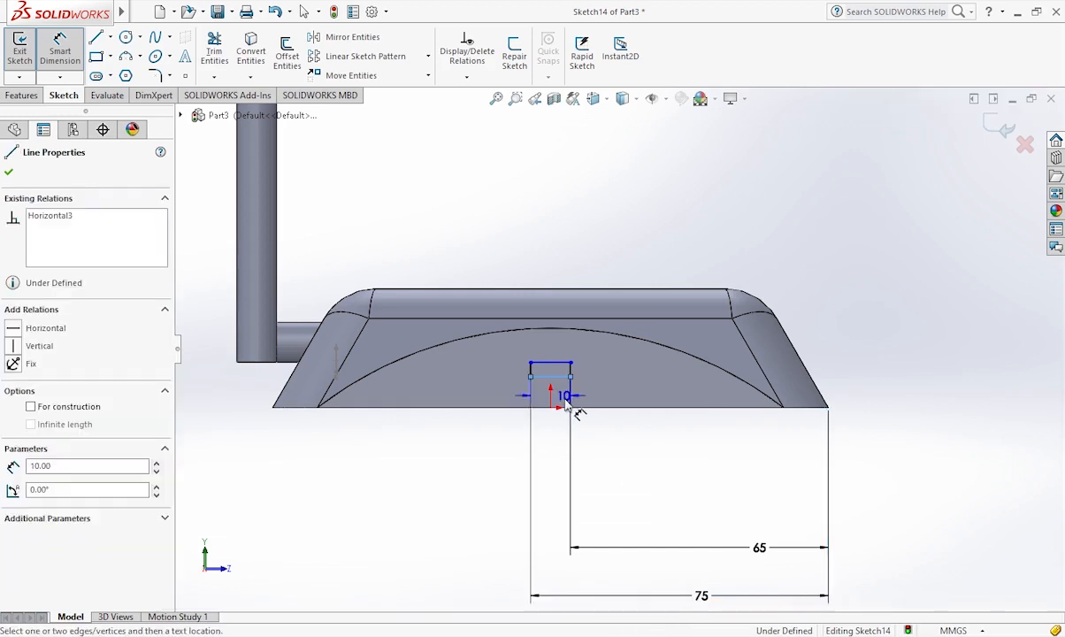
left_click(556, 407)
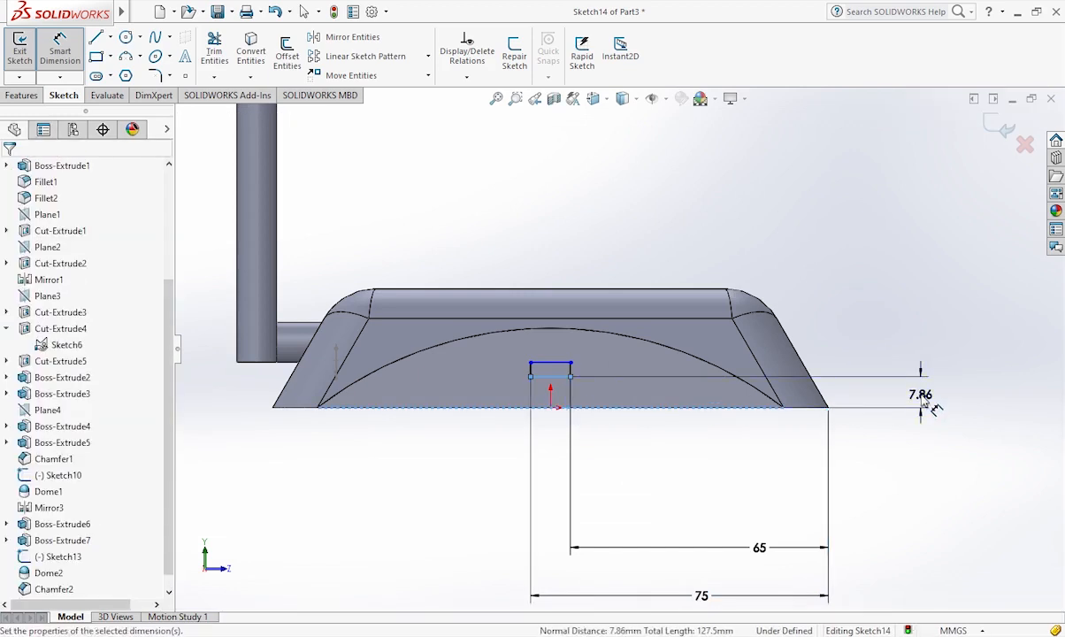
left_click(922, 400)
type("7.5")
key("Return")
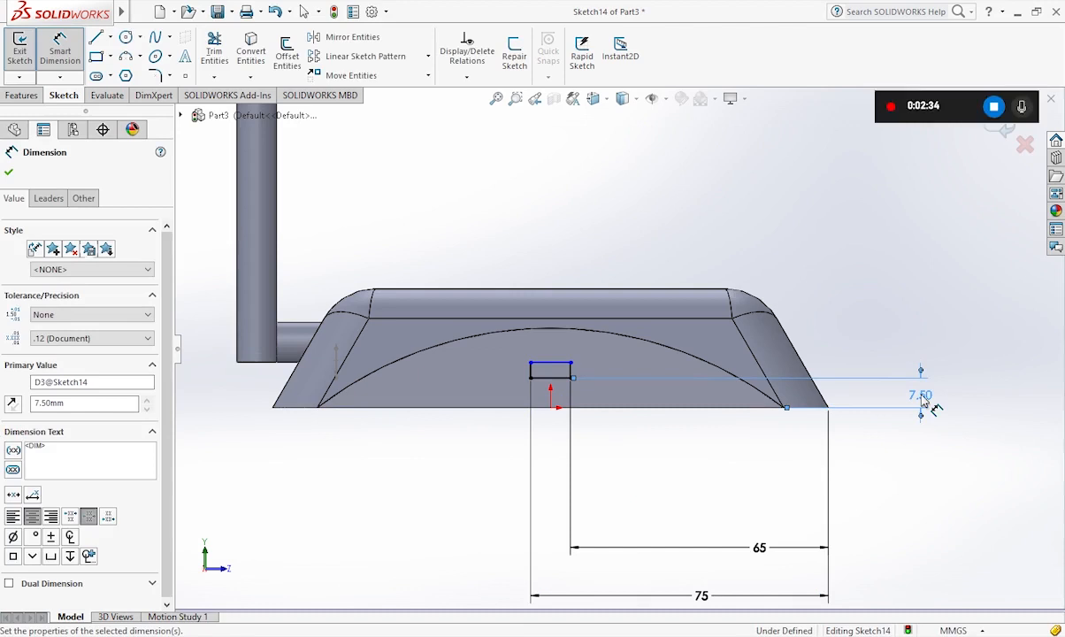
- Dimension the rectangle's top edge 12.5 mm above the housing's base edge
left_click(561, 376)
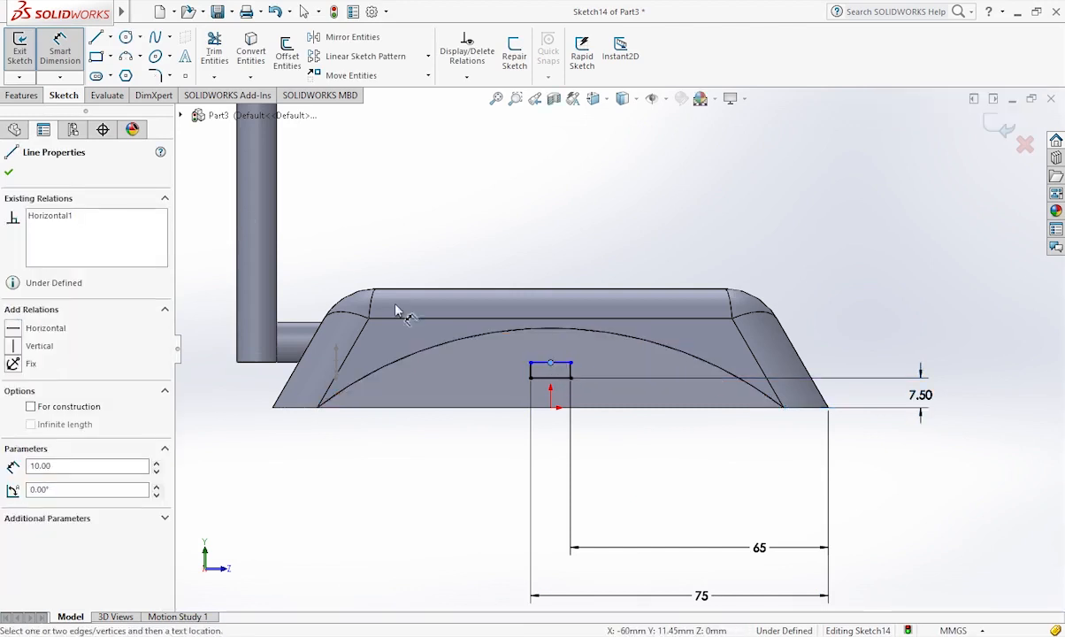
left_click(9, 171)
left_click(567, 365)
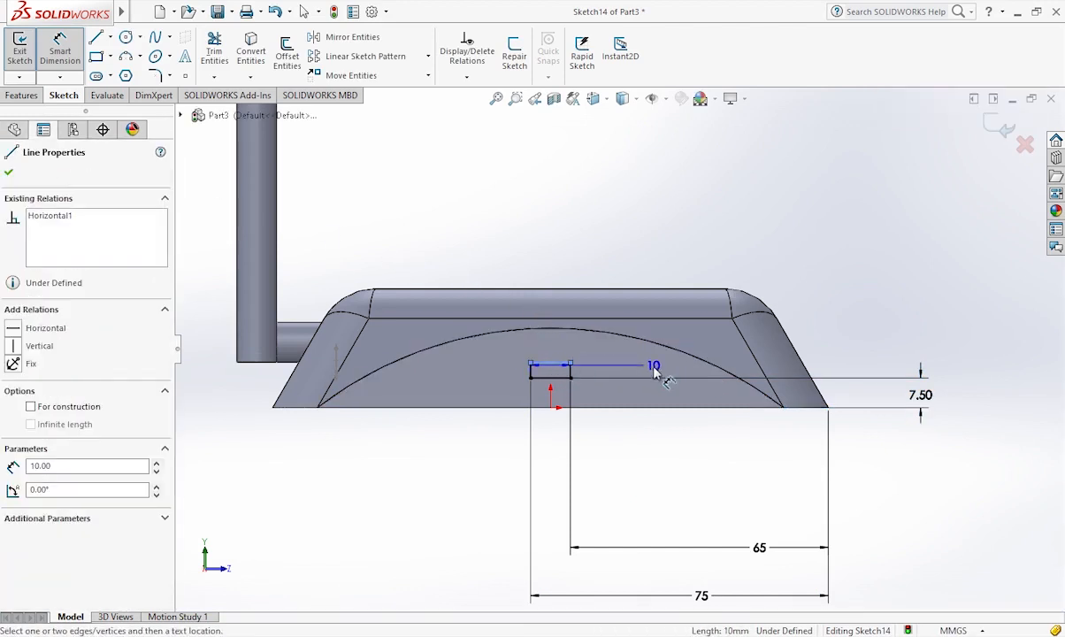
left_click(601, 408)
left_click(1008, 394)
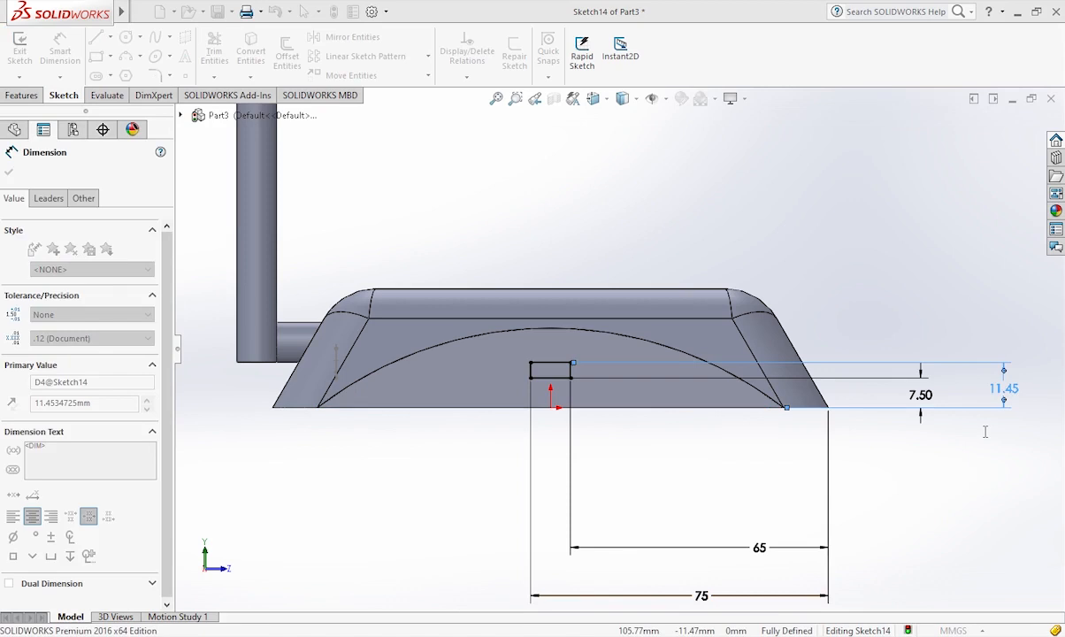
key("Return")
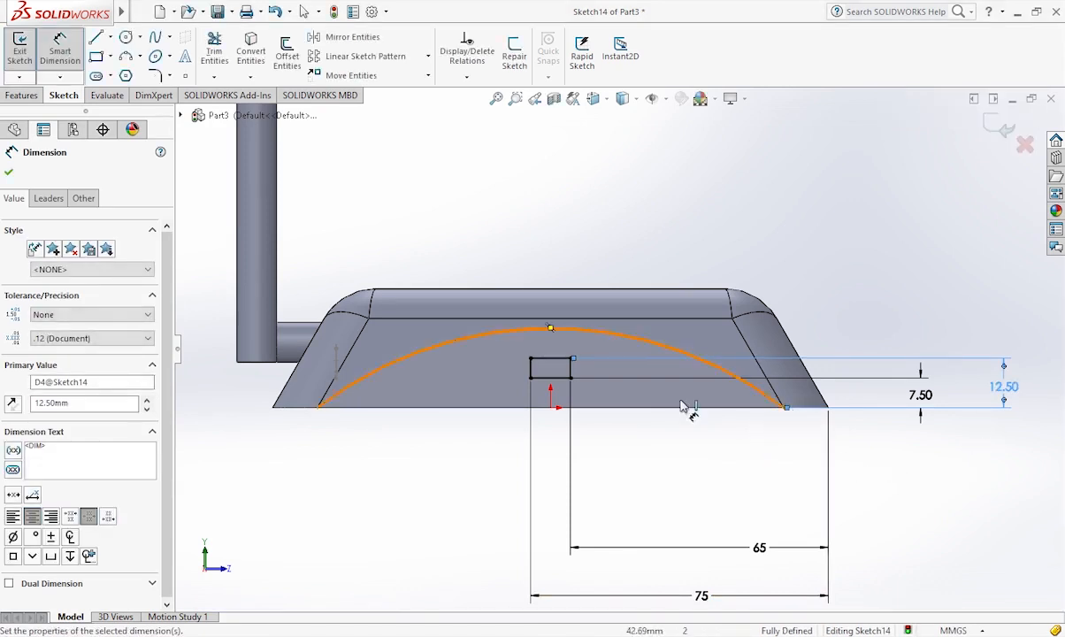
- Draw a slim rectangle about 8.7 mm wide and 0.7 mm high inside the first rectangle, just below its top edge
scroll(528, 388, "down", 3)
scroll(528, 409, "up", 3)
scroll(559, 373, "down", 4)
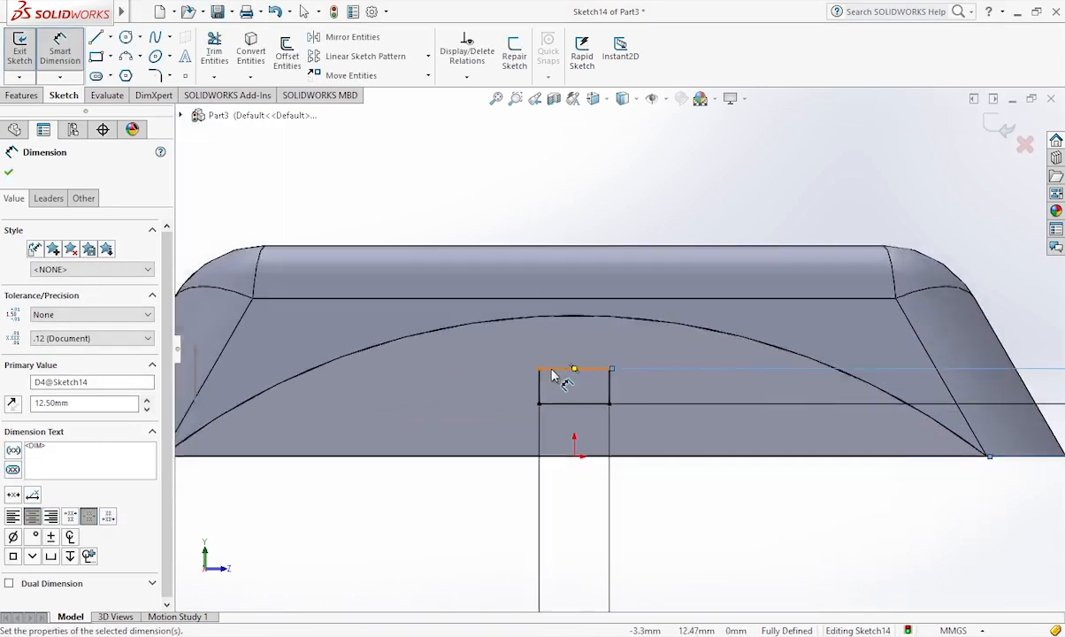
scroll(596, 381, "down", 5)
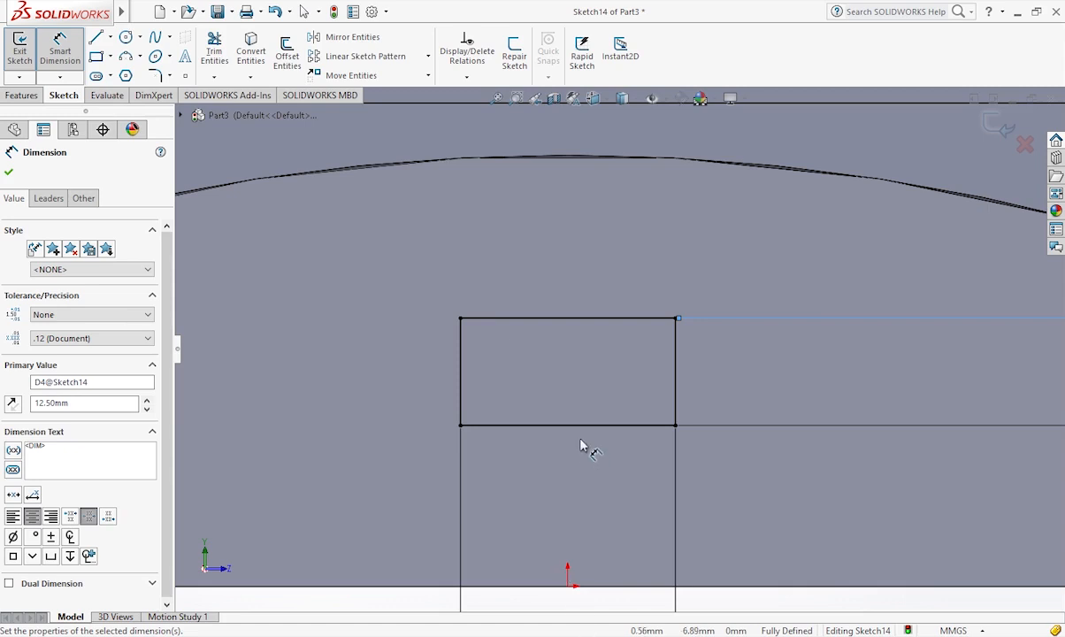
scroll(549, 398, "up", 1)
left_click(95, 58)
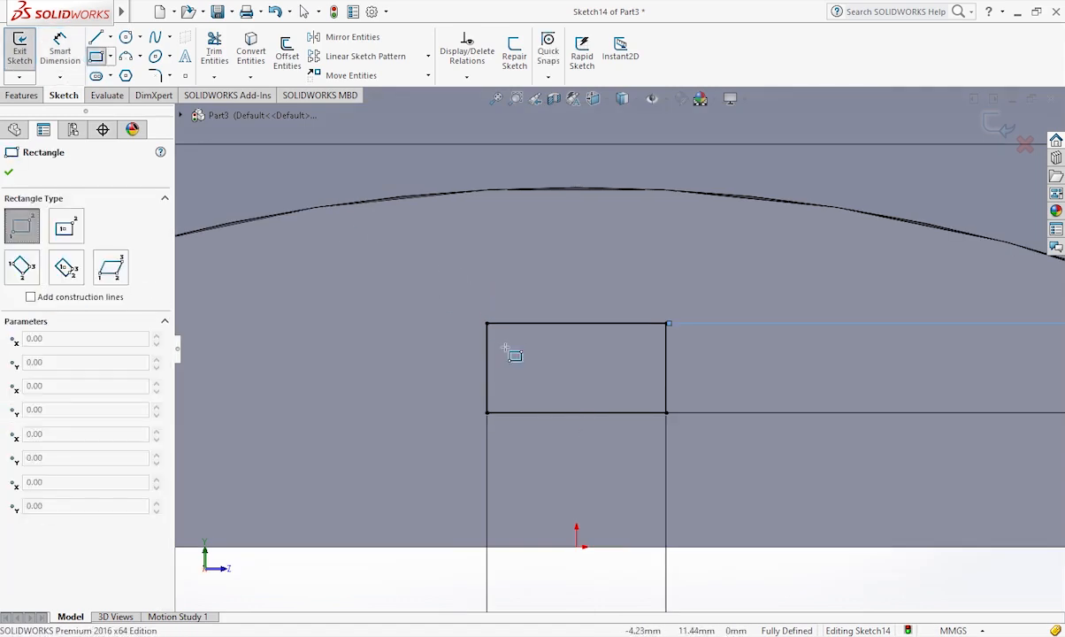
left_click(497, 335)
left_click(657, 351)
scroll(661, 356, "up", 3)
scroll(649, 363, "down", 5)
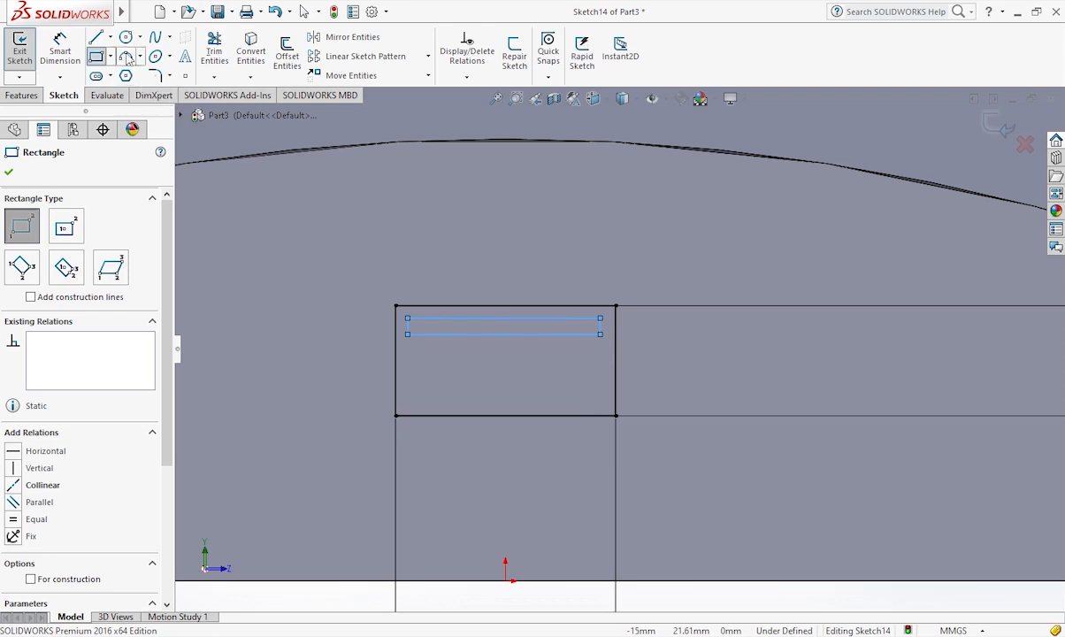
- Dimension the slim rectangle's top edge 4.5 mm above the outer rectangle's bottom edge
left_click(83, 49)
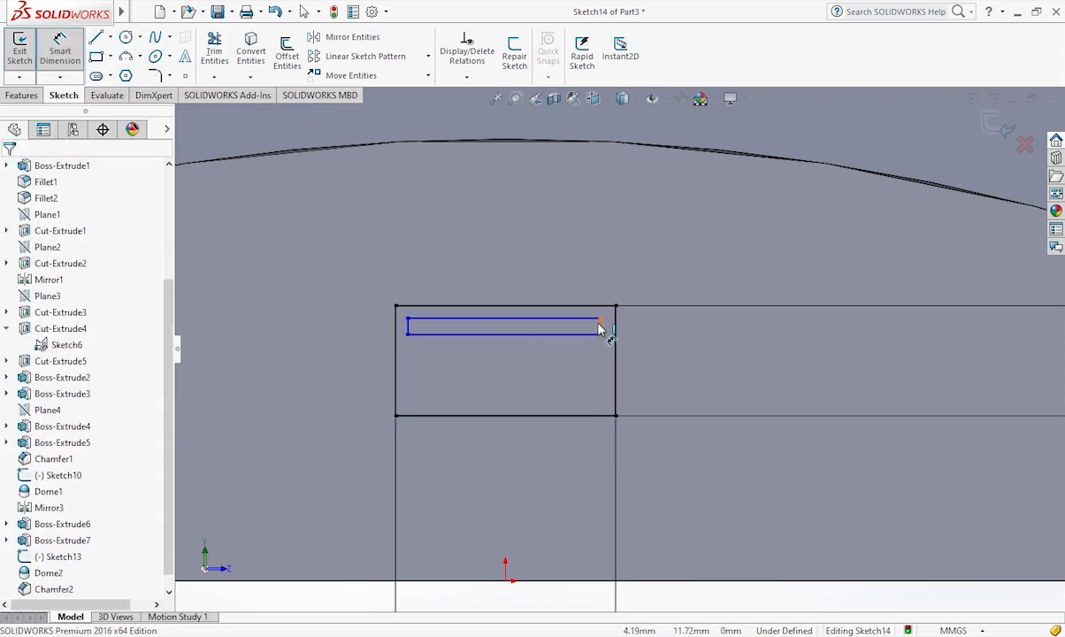
left_click(504, 318)
left_click(590, 416)
left_click(785, 370)
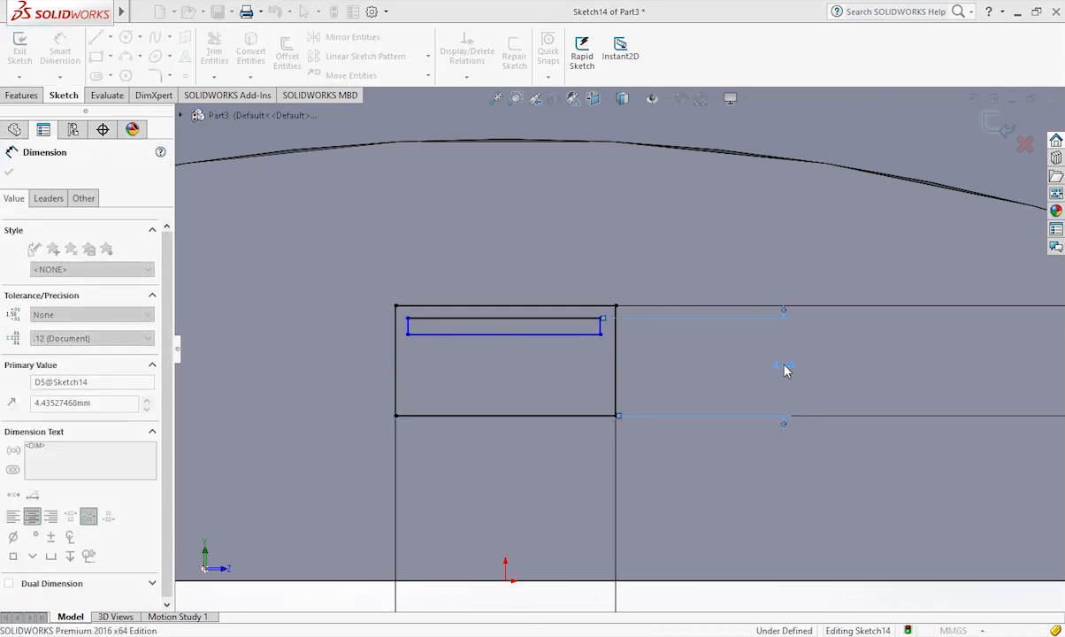
type("4.5")
key("Return")
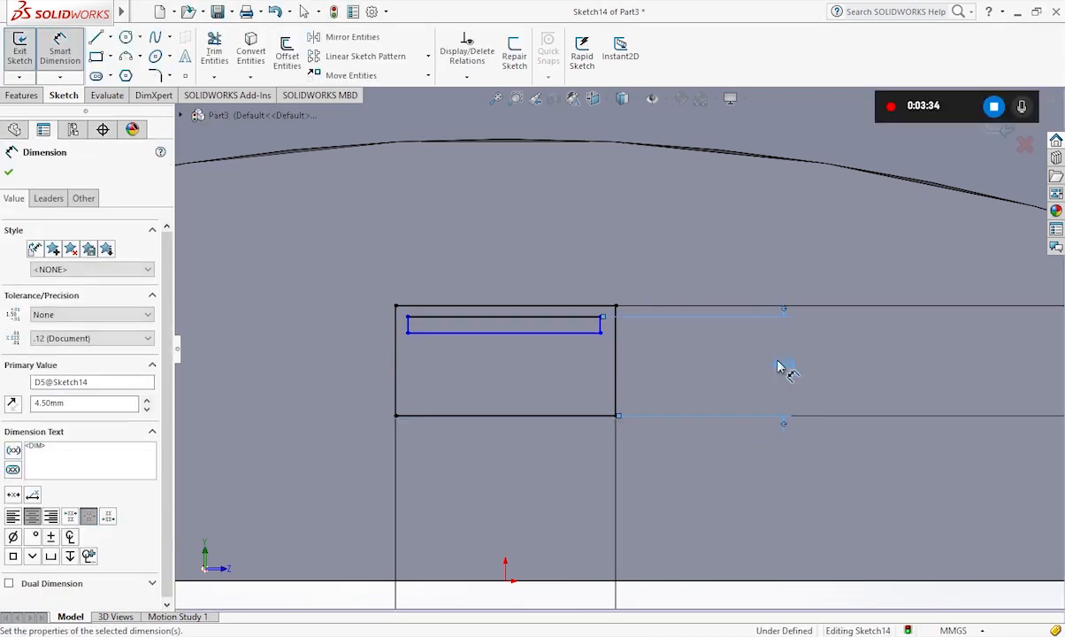
- Dimension the slim rectangle's bottom edge 4 mm above the outer rectangle's bottom edge
left_click(584, 332)
left_click(589, 416)
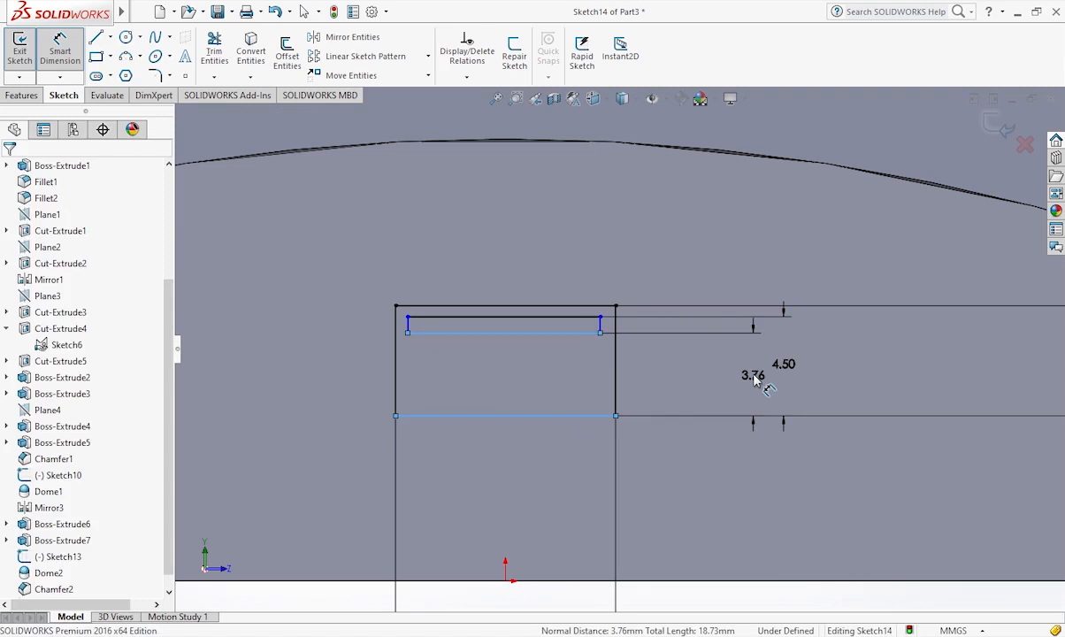
left_click(754, 378)
type("4")
key("Return")
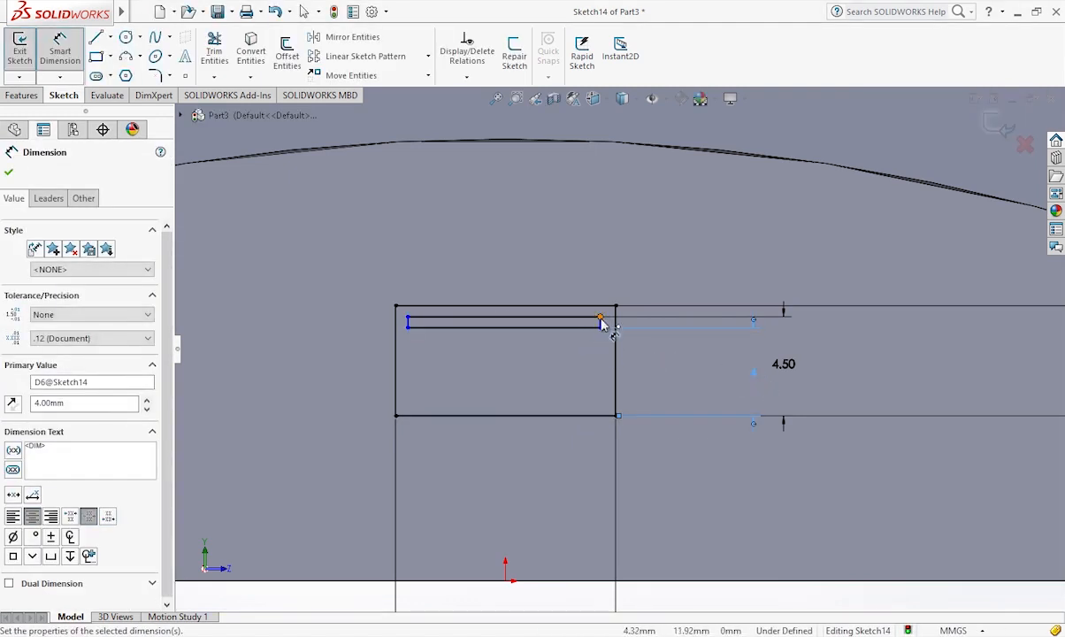
- Dimension the slim rectangle's right edge 8.81 mm from the outer rectangle's left edge
left_click(601, 323)
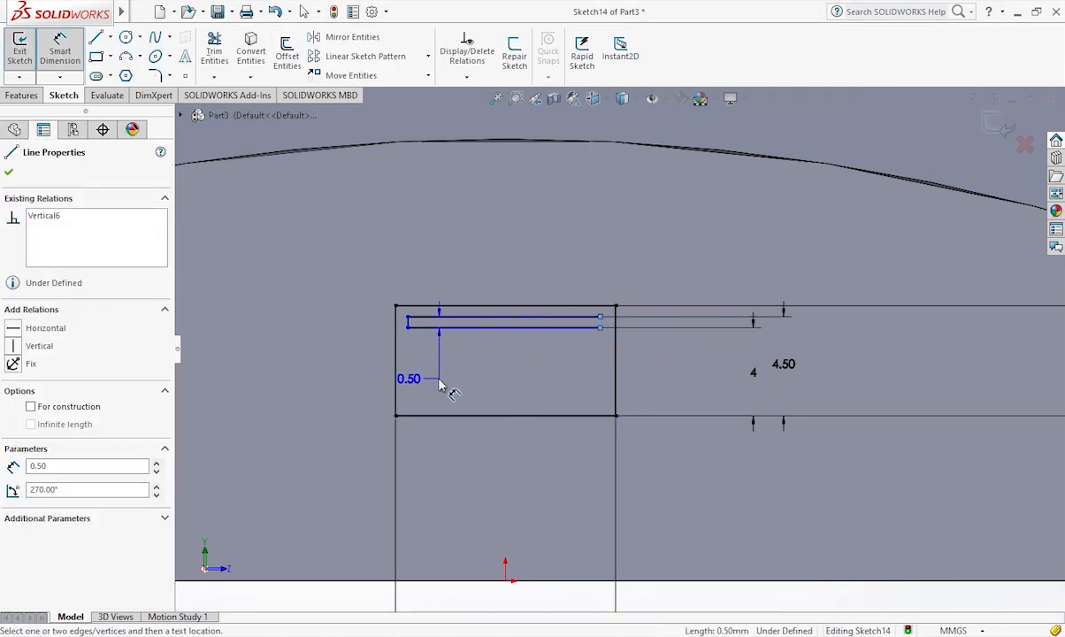
left_click(397, 401)
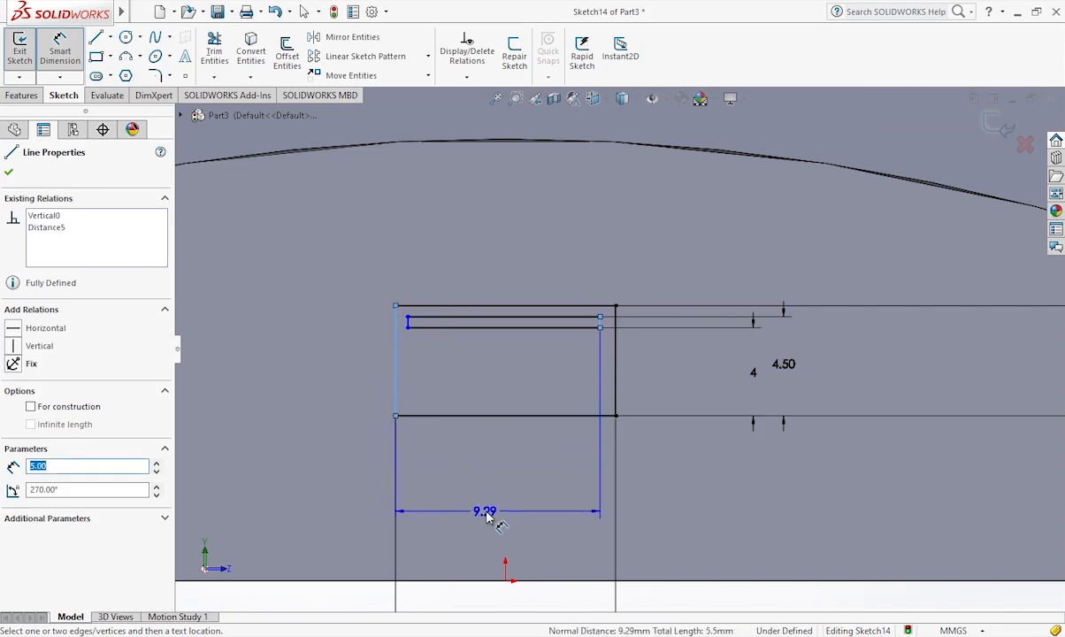
left_click(485, 517)
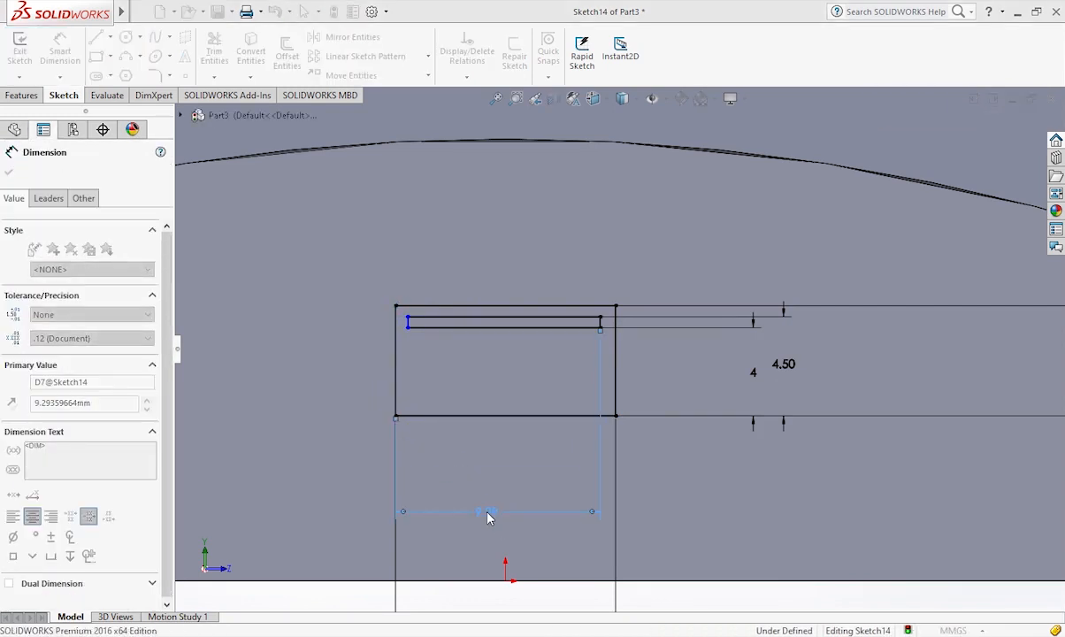
type("8.81")
key("Return")
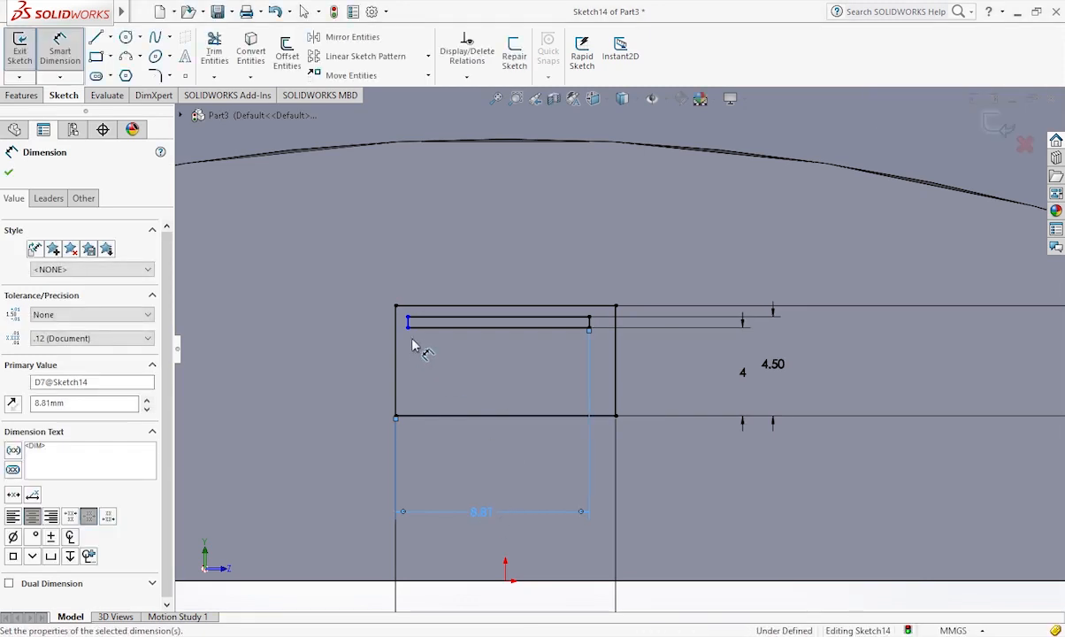
- Dimension the slim rectangle's left edge 0.81 mm from the outer rectangle's left edge
left_click(395, 320)
left_click(407, 322)
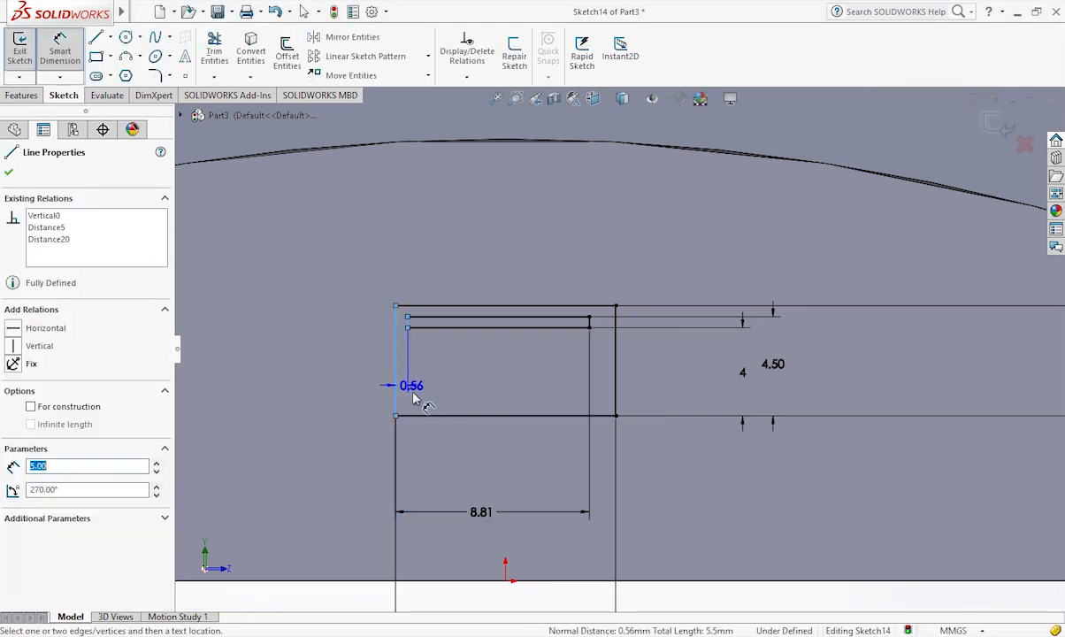
left_click(408, 486)
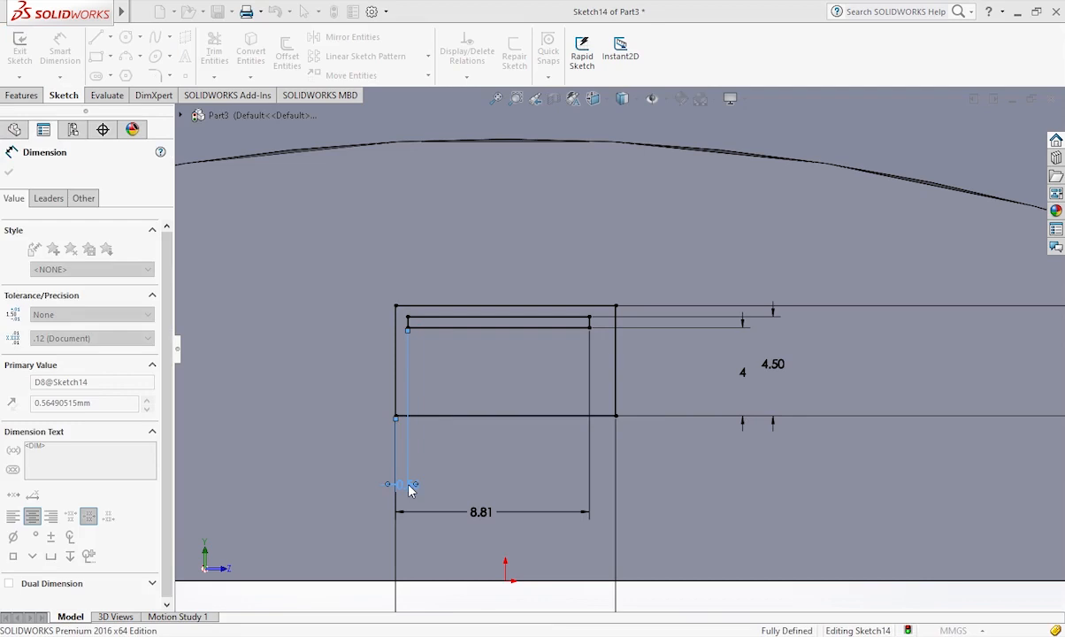
type("0.81")
key("Return")
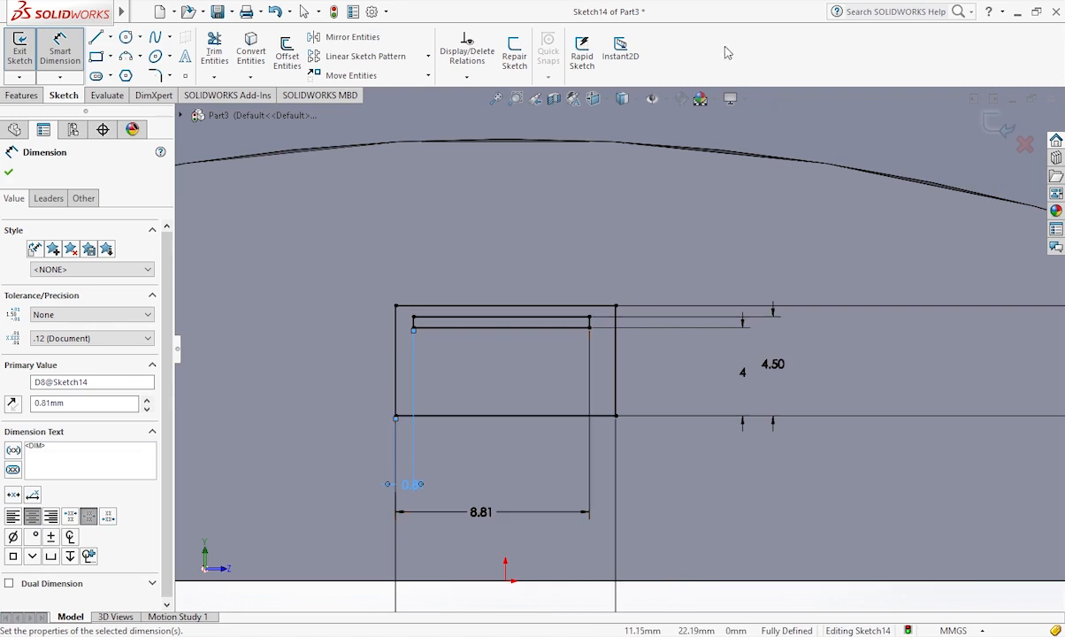
- Cut the area between the outer and slim rectangles 8 mm blind into the housing's arched side face
scroll(663, 203, "up", 6)
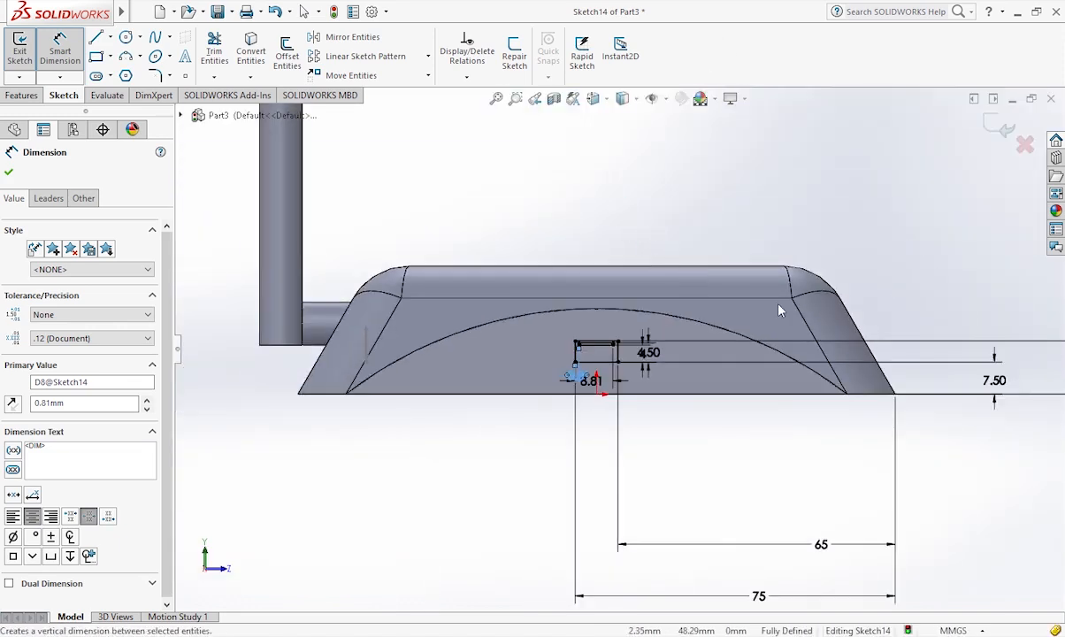
left_click(9, 171)
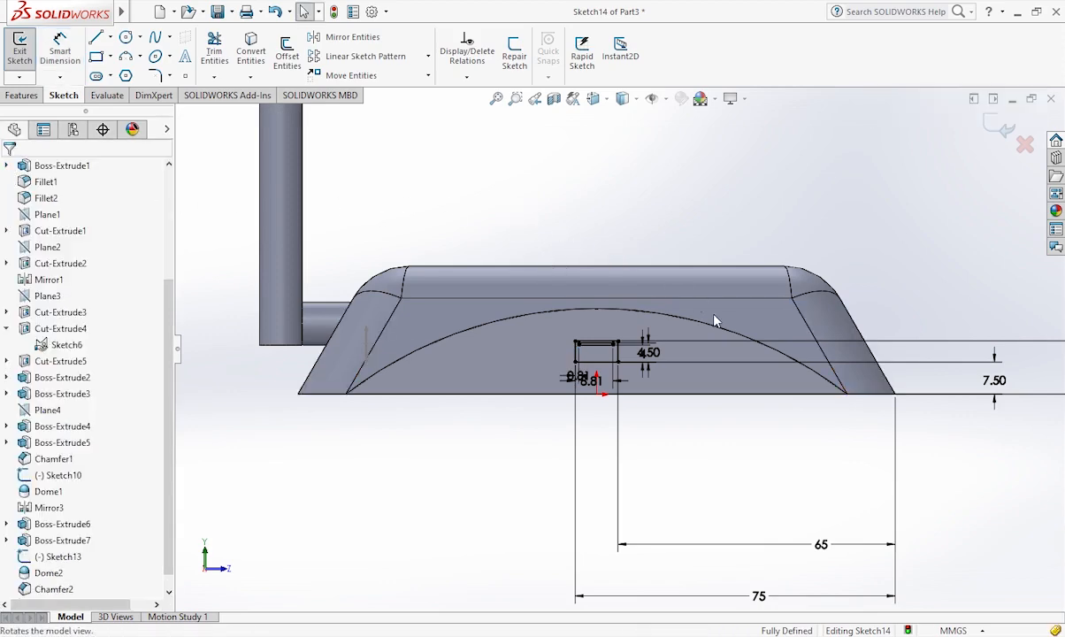
middle_click_drag(715, 318, 779, 345)
scroll(691, 371, "down", 6)
middle_click_drag(615, 371, 537, 376)
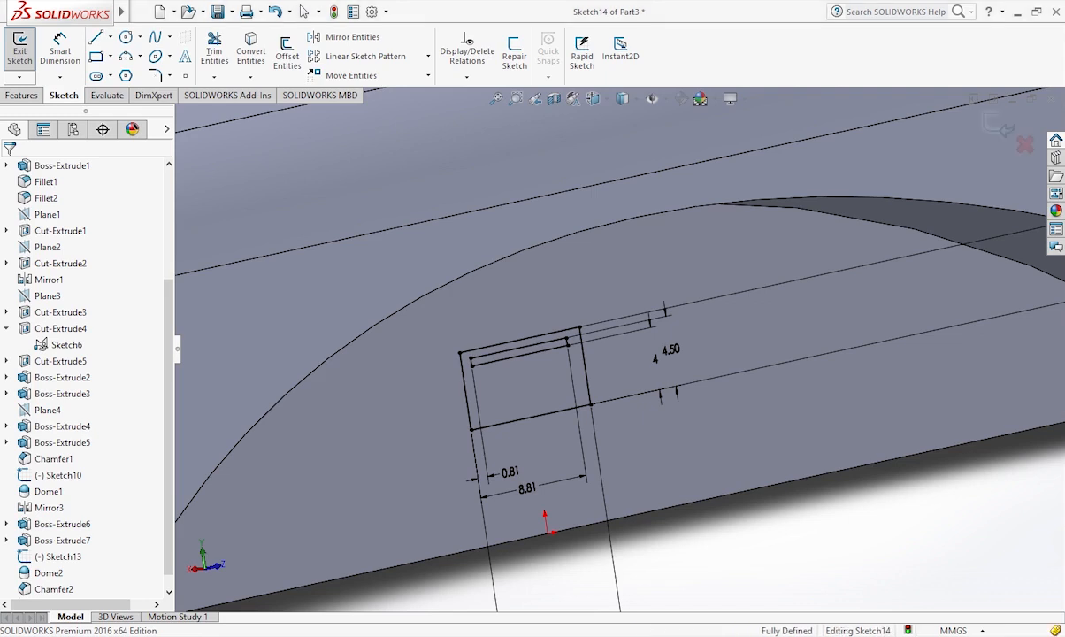
mouse_move(611, 416)
middle_mouse_down()
mouse_move(654, 381)
mouse_move(626, 425)
middle_mouse_up()
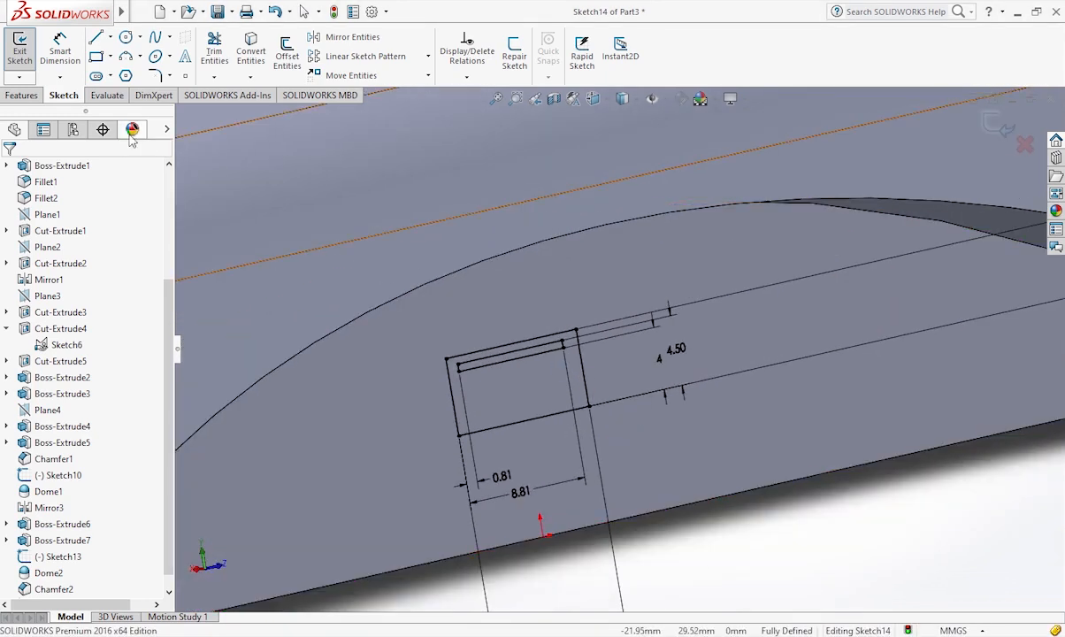
left_click(21, 95)
left_click(217, 58)
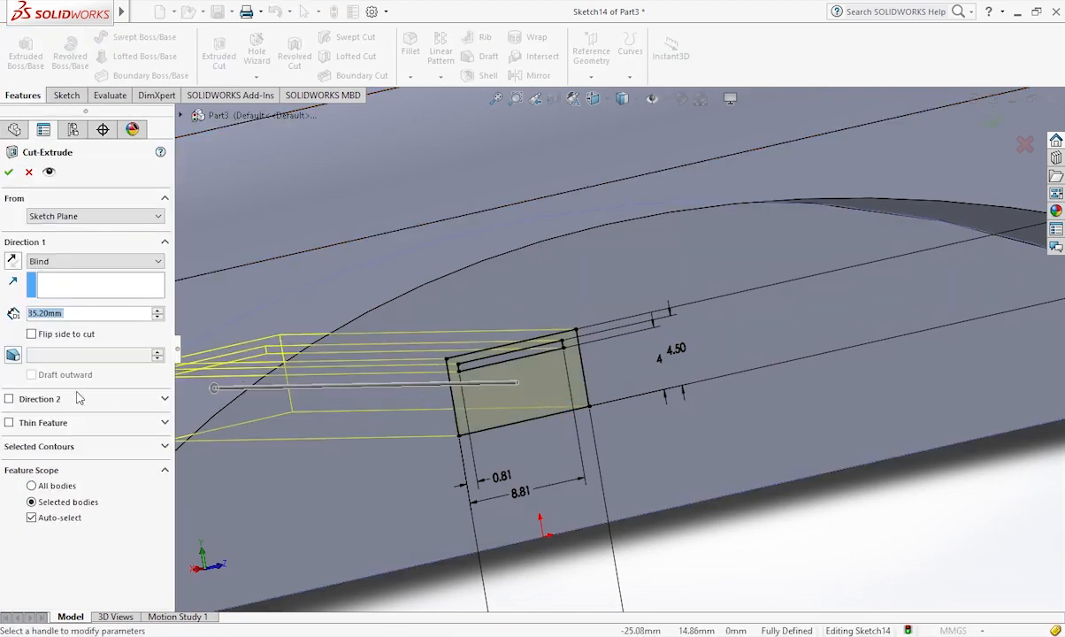
left_click(46, 315)
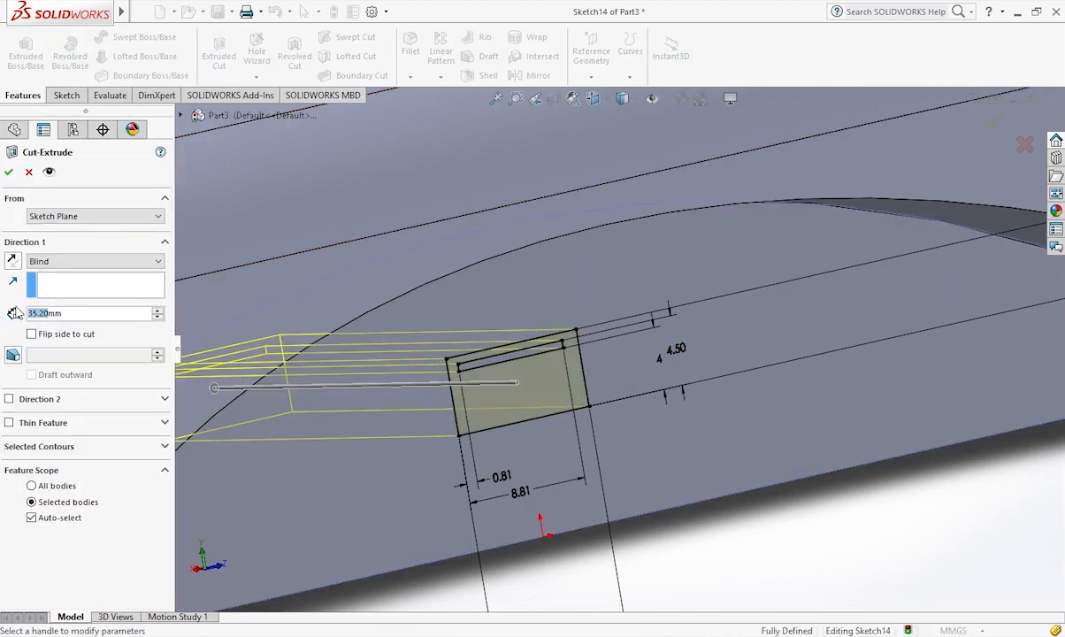
type("8")
key("Return")
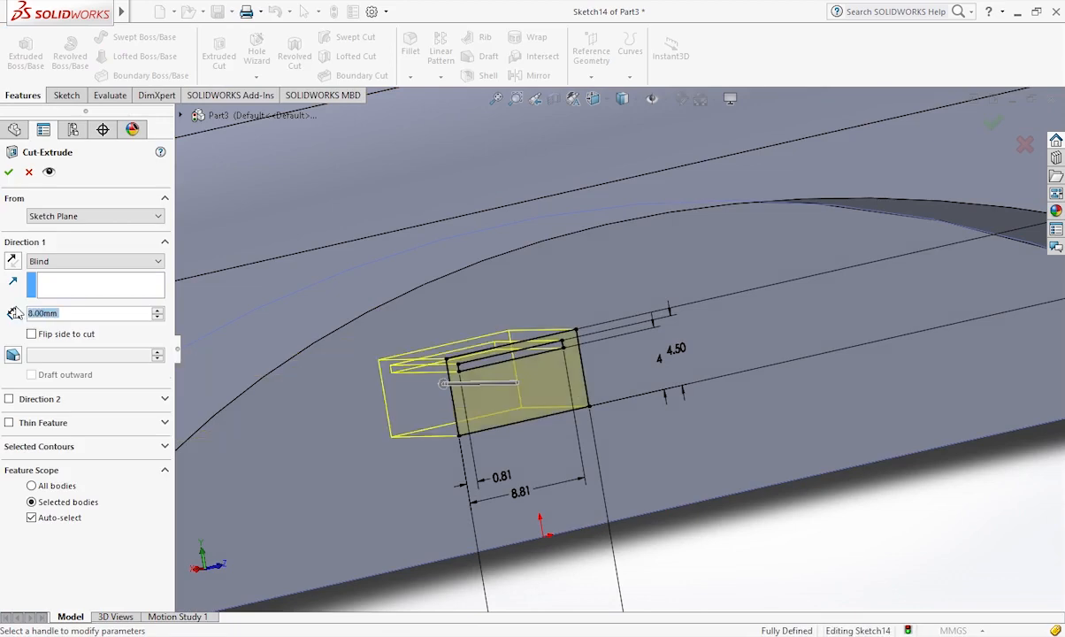
left_click(10, 173)
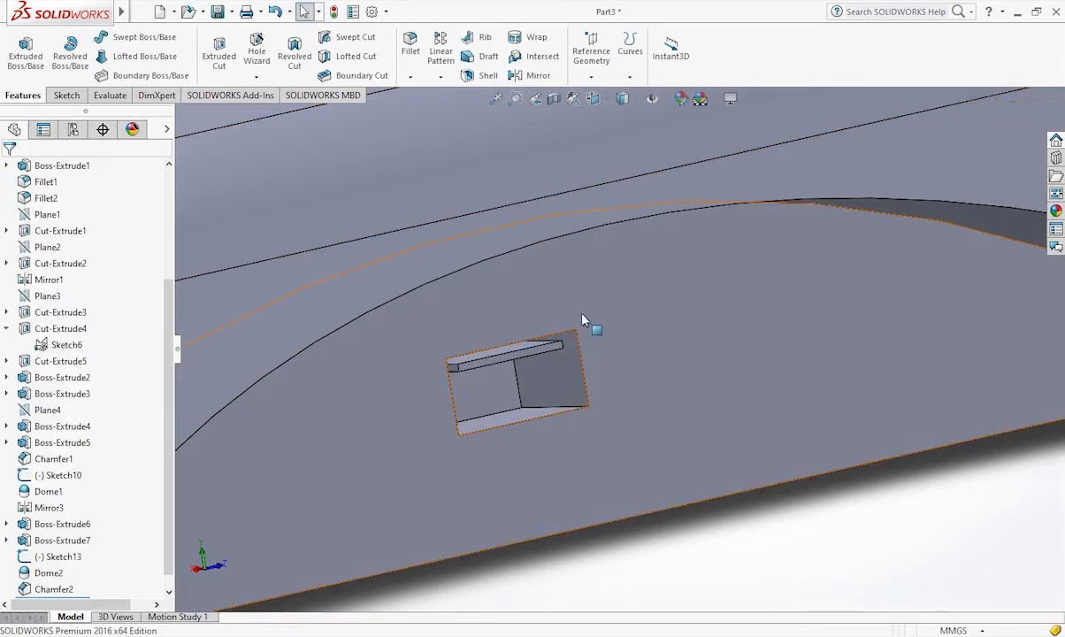
- Sketch a corner rectangle about 111 mm wide and 99 mm high on the housing's flat underside
scroll(582, 320, "down", 5)
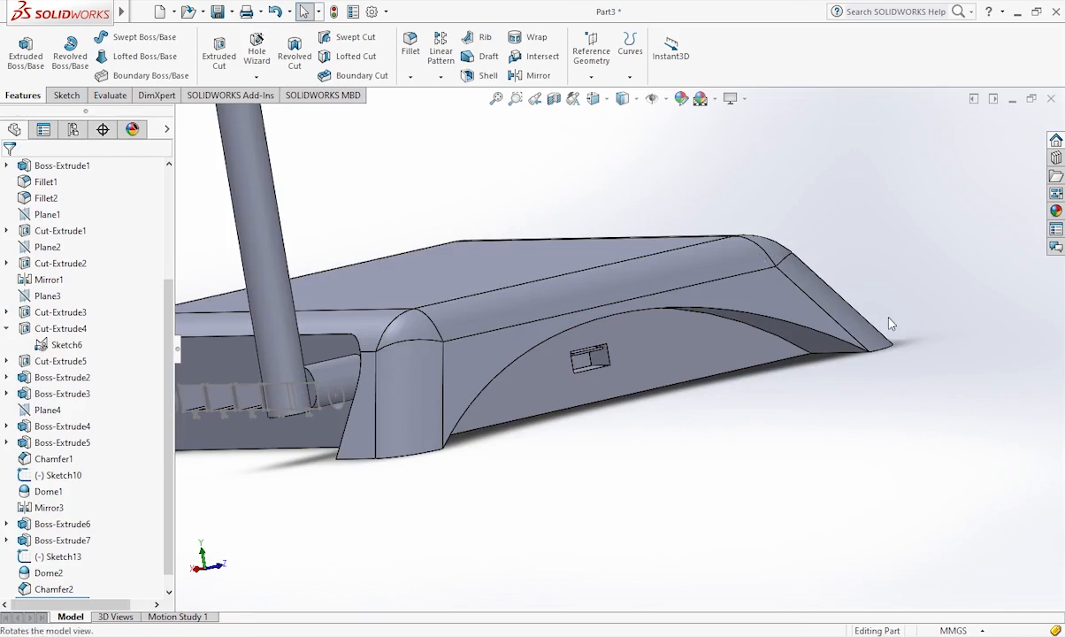
middle_click_drag(832, 361, 618, 257)
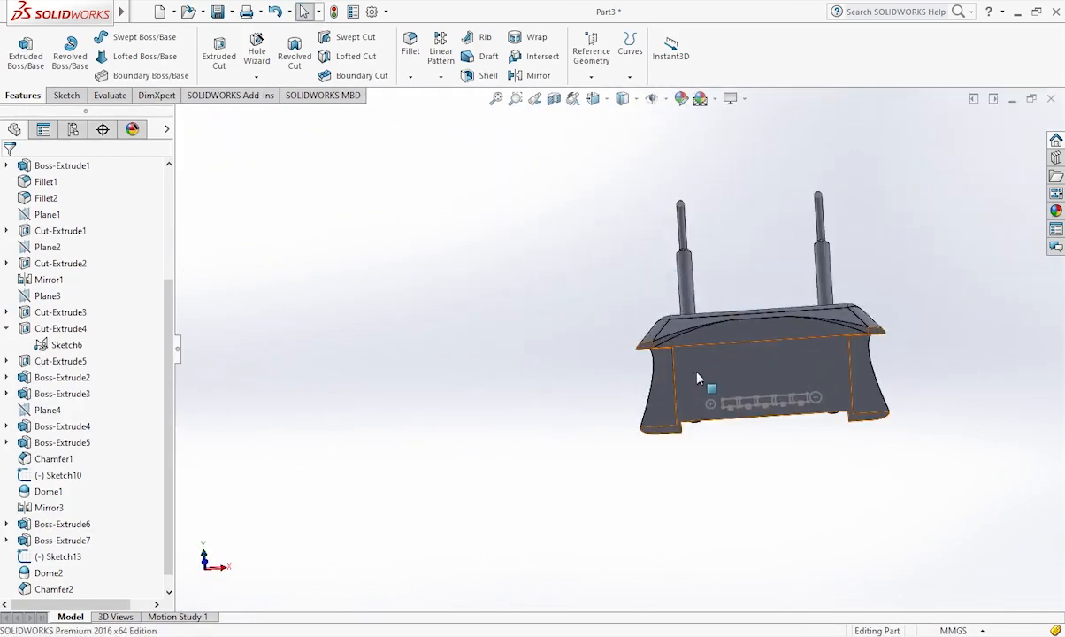
left_click(699, 375)
key("ctrl+8")
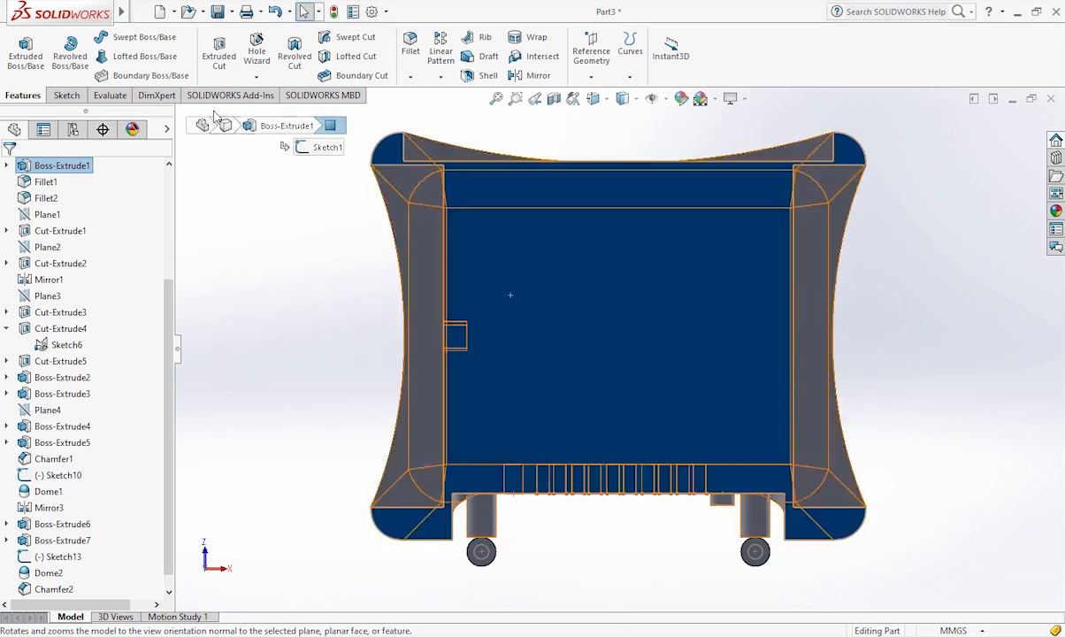
left_click(66, 95)
left_click(95, 56)
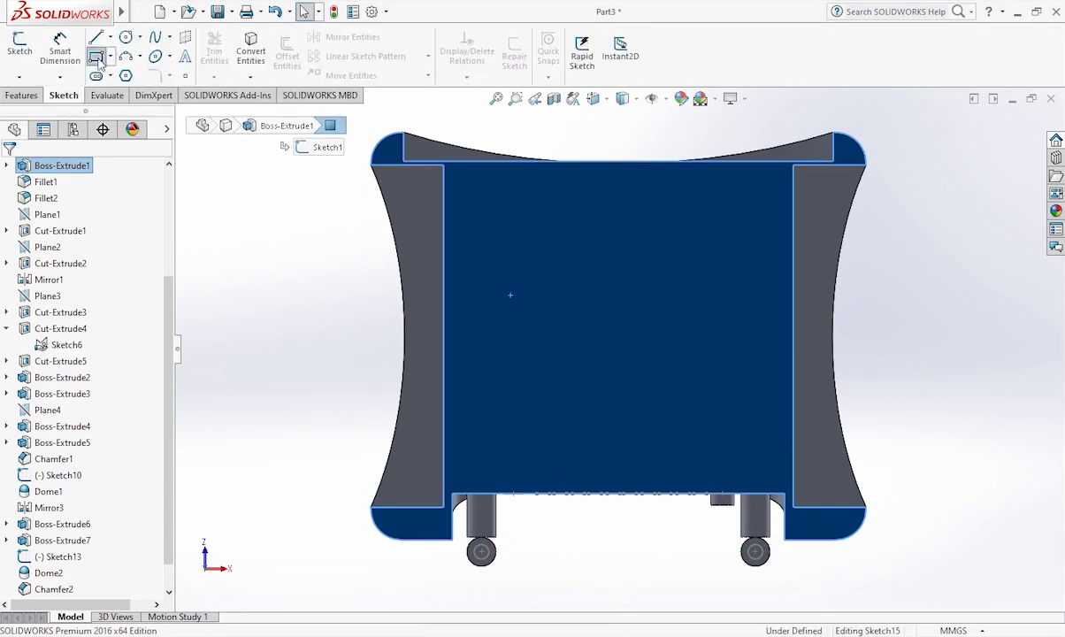
left_click(461, 186)
left_click(785, 474)
- Dimension the underside rectangle 96 mm high and 97.5 mm wide
left_click(59, 50)
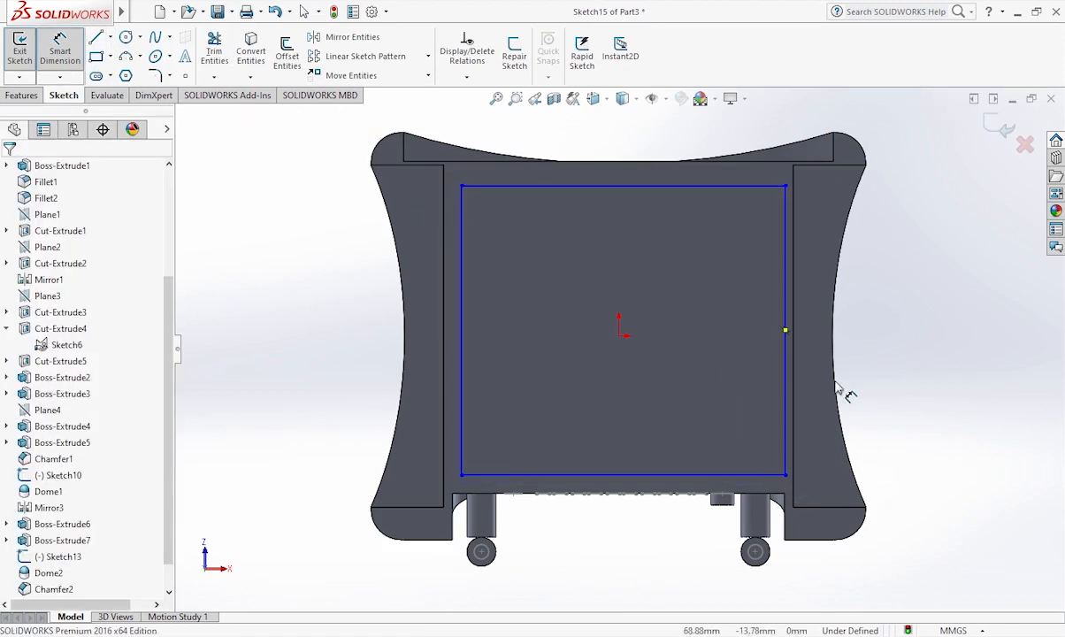
left_click(785, 312)
left_click(957, 312)
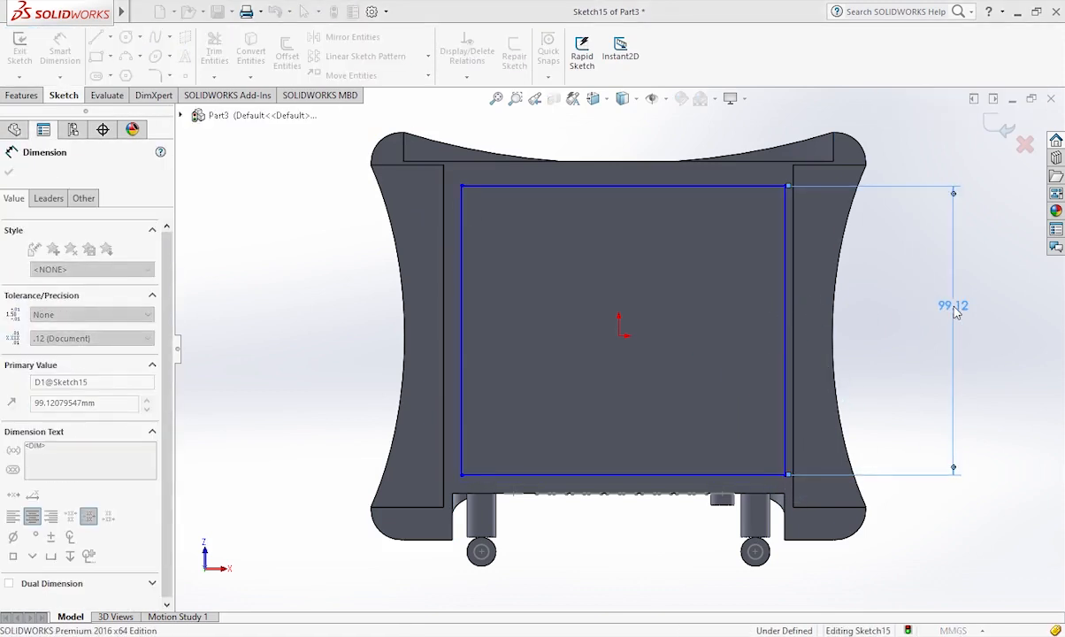
type("96")
key("Return")
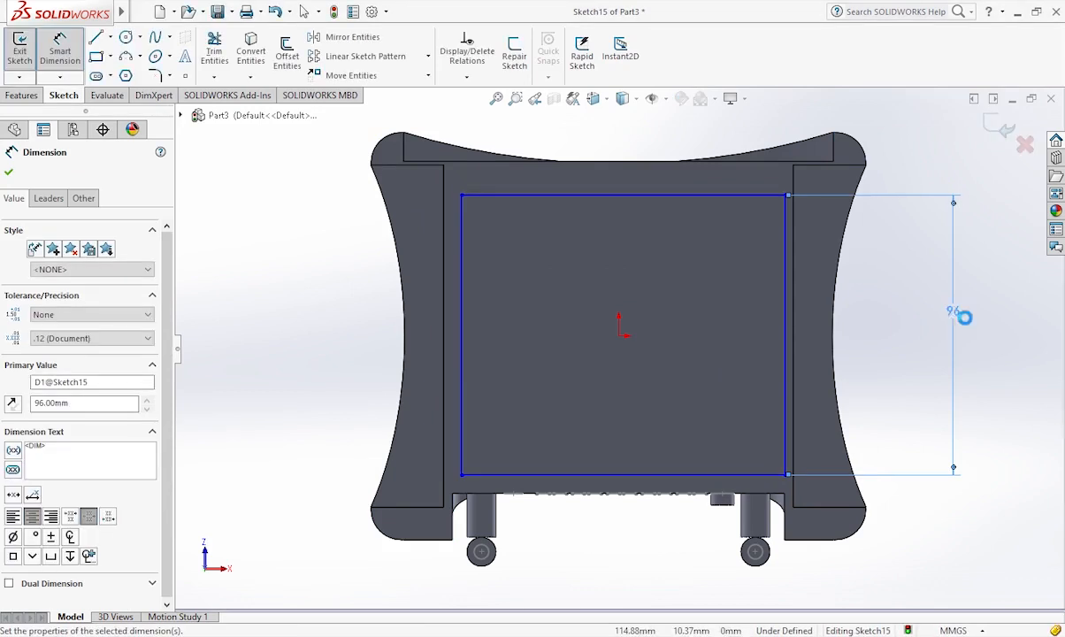
left_click(735, 196)
left_click(644, 142)
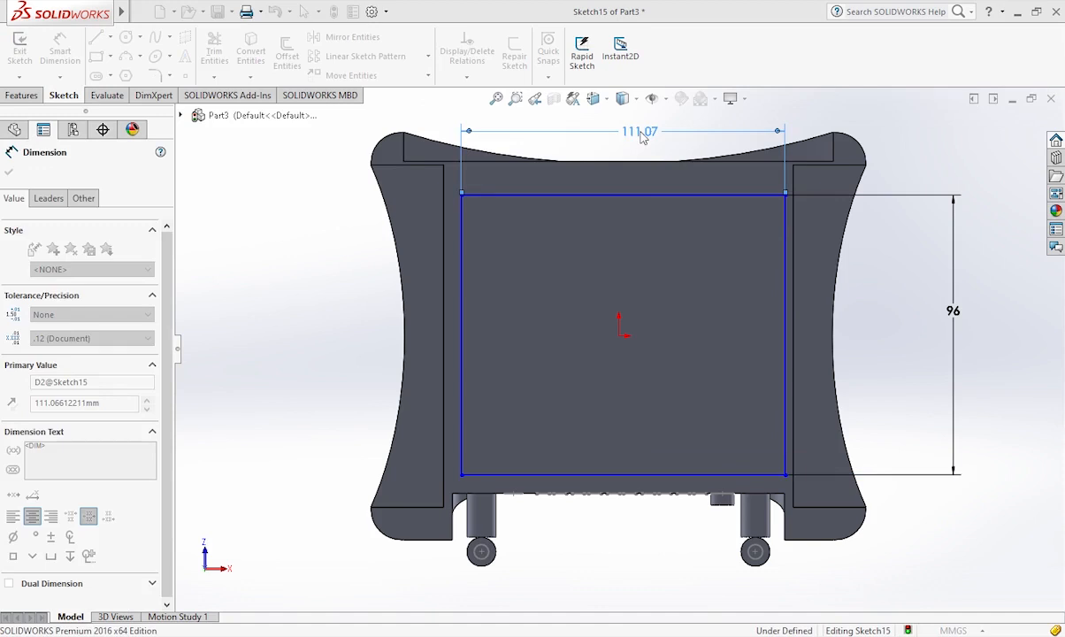
type("97.5")
key("Return")
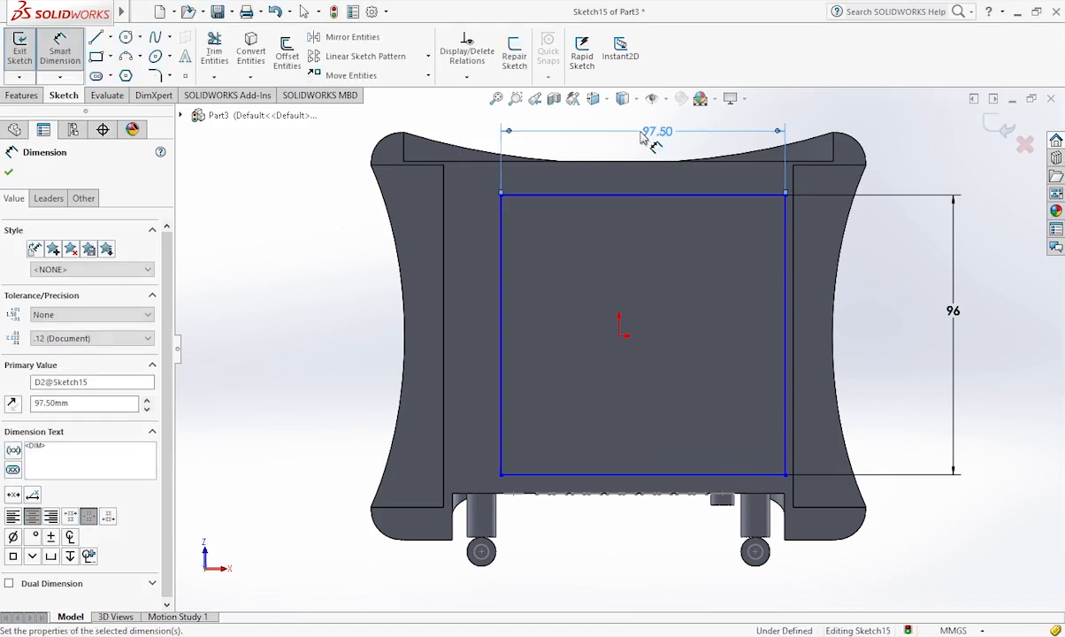
- Add a horizontal relation between the midpoint of the rectangle's right edge and the origin
left_click(499, 117)
left_click(786, 335)
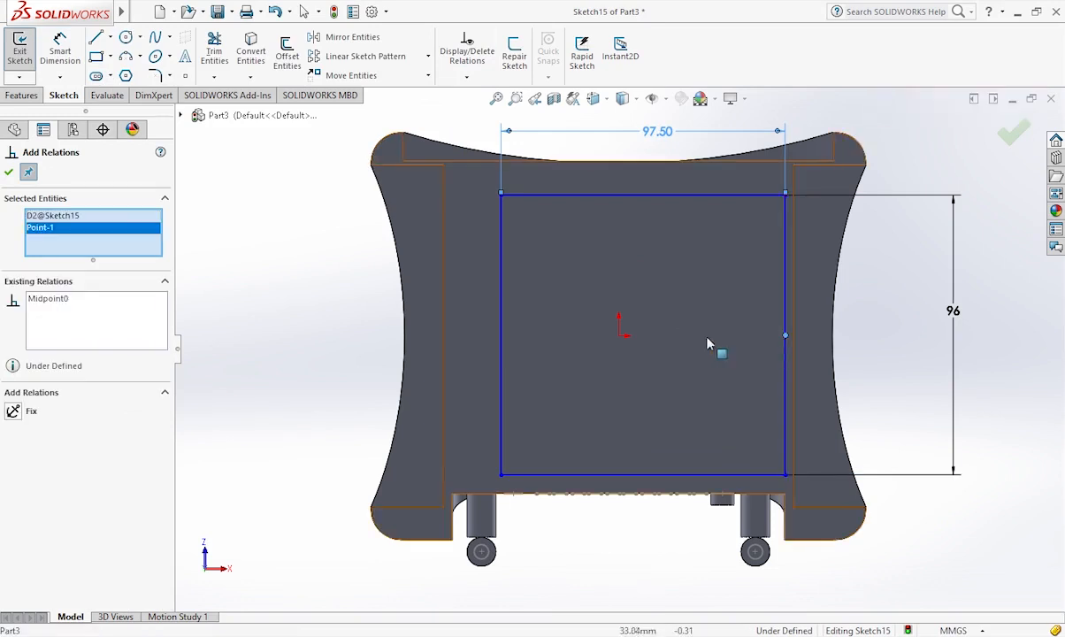
left_click(619, 337)
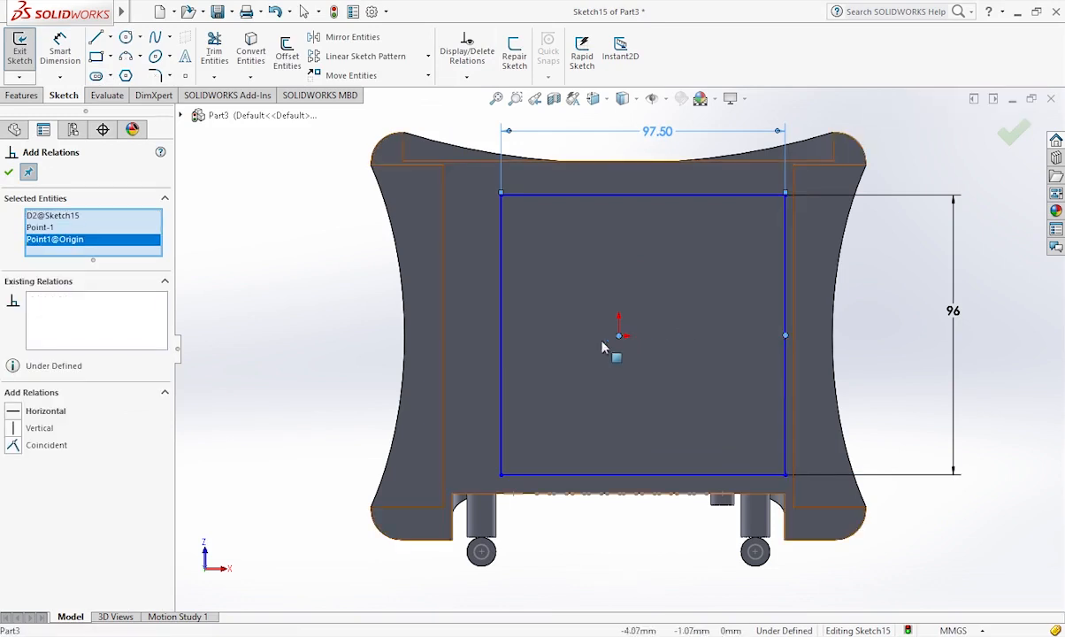
left_click(16, 413)
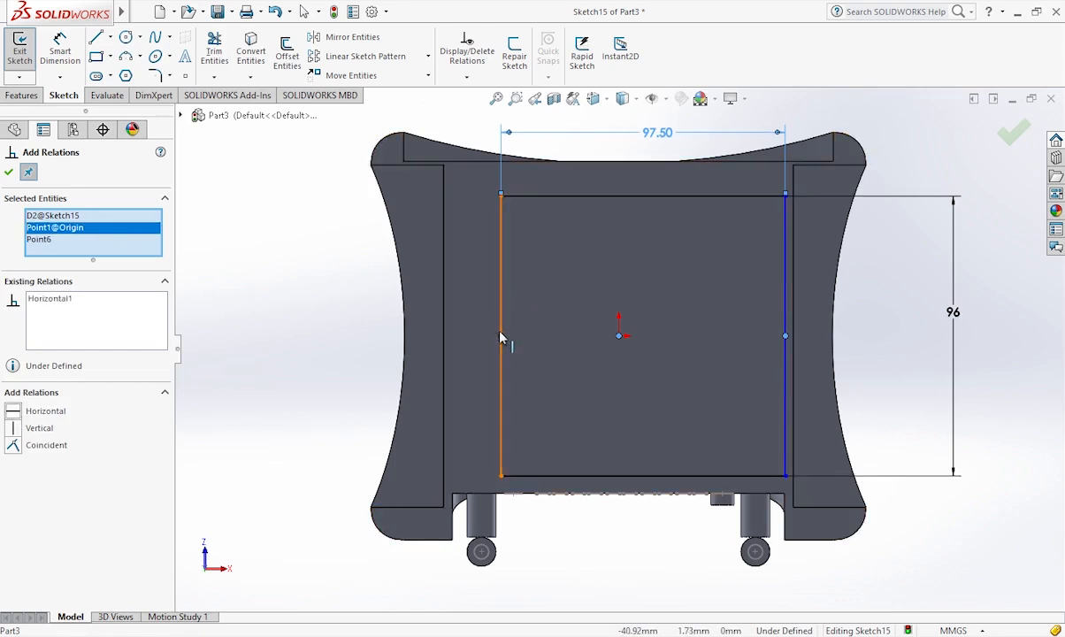
- Clear the relation selection and add a vertical relation between the midpoint of the rectangle's top edge and the origin
right_click(93, 250)
left_click(125, 264)
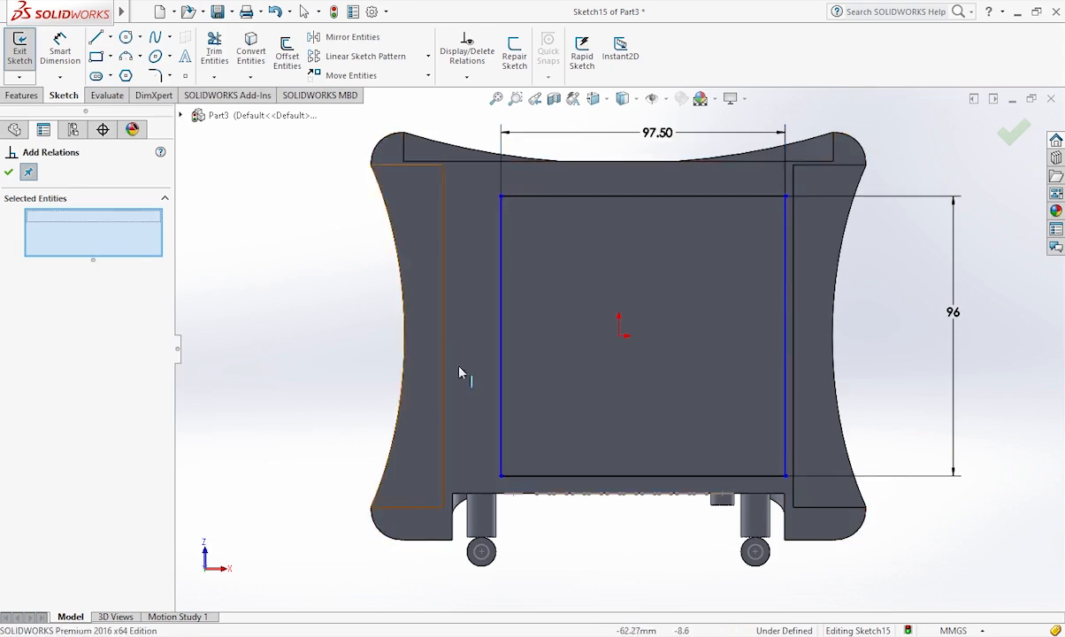
left_click(619, 335)
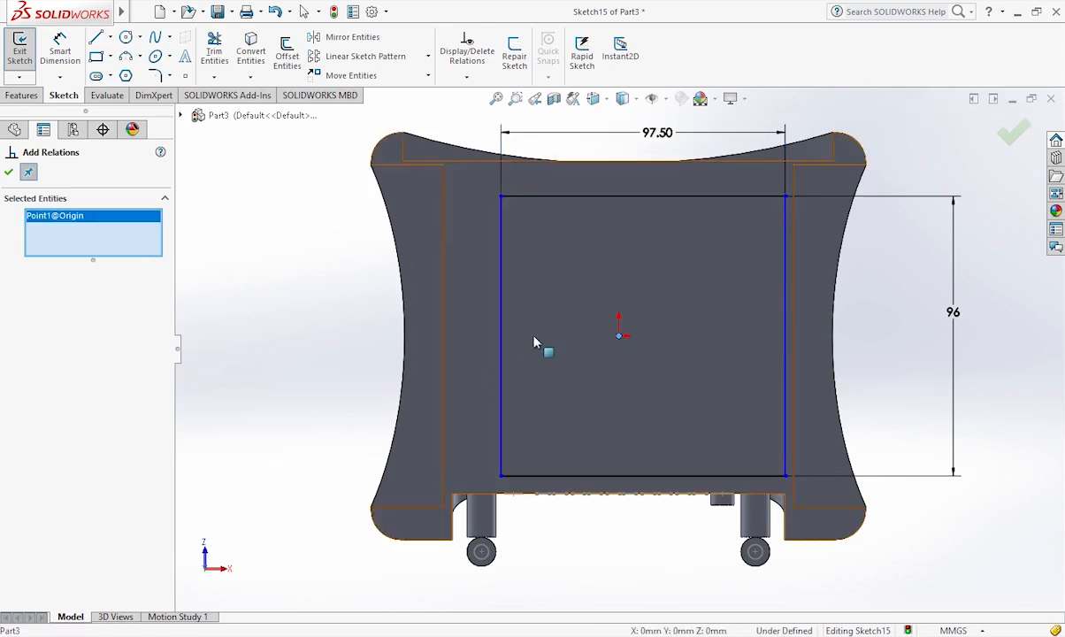
left_click(643, 196)
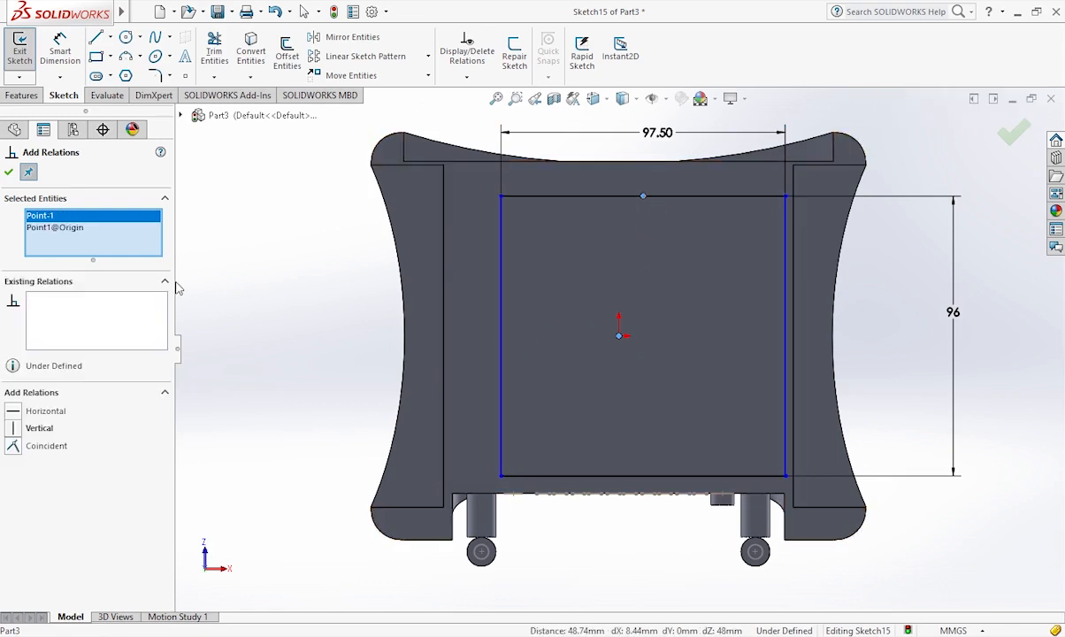
left_click(13, 429)
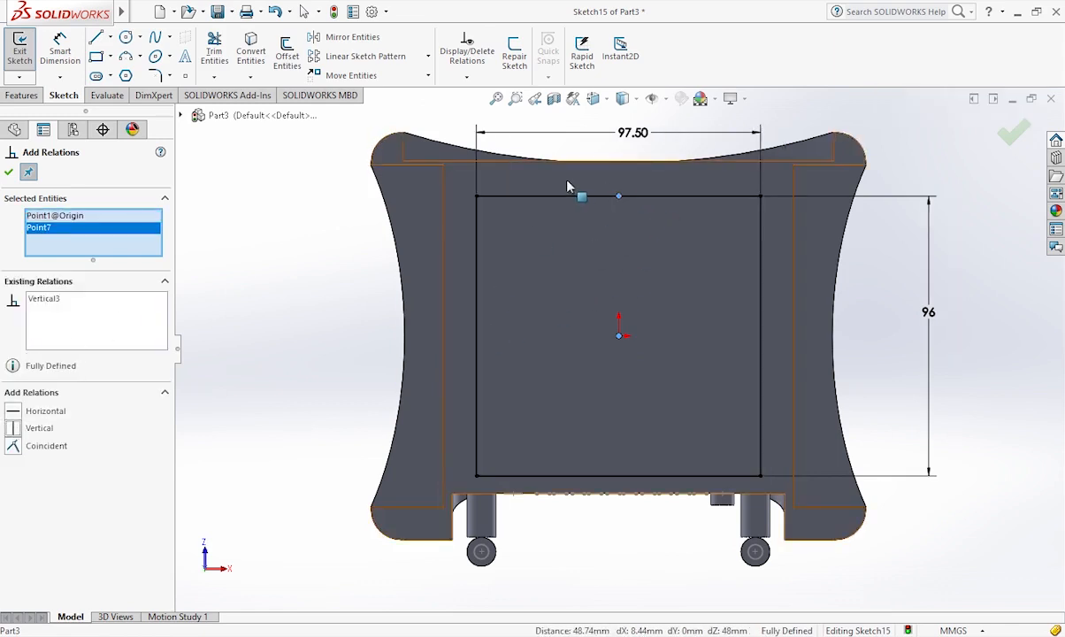
- Draw a circle of 2 mm radius centred on the rectangle's top-left corner and give it a Fix relation
scroll(556, 193, "down", 3)
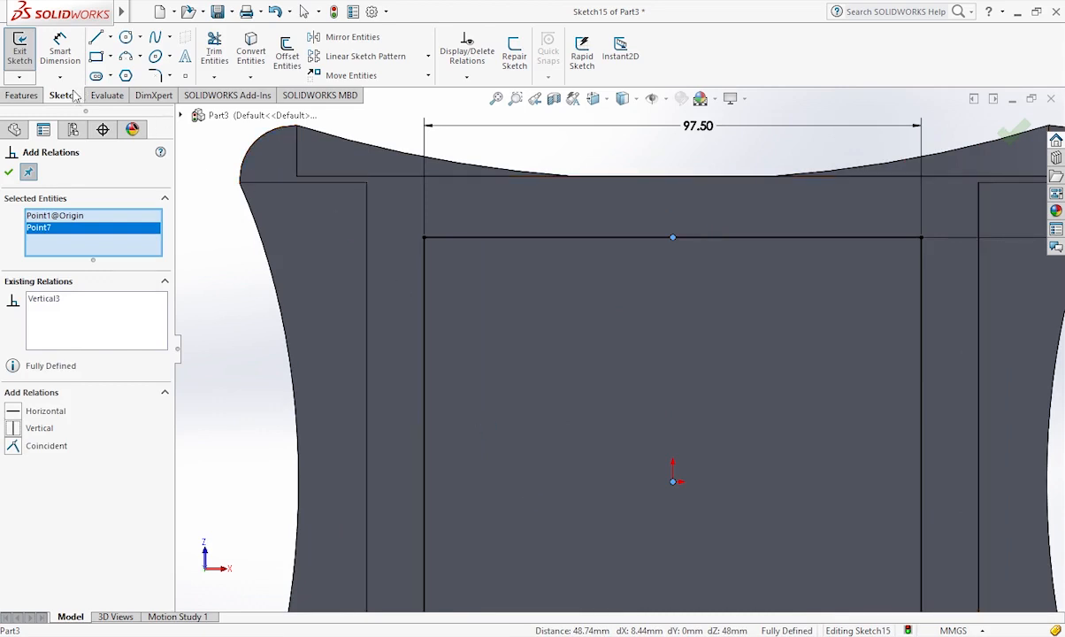
left_click(123, 39)
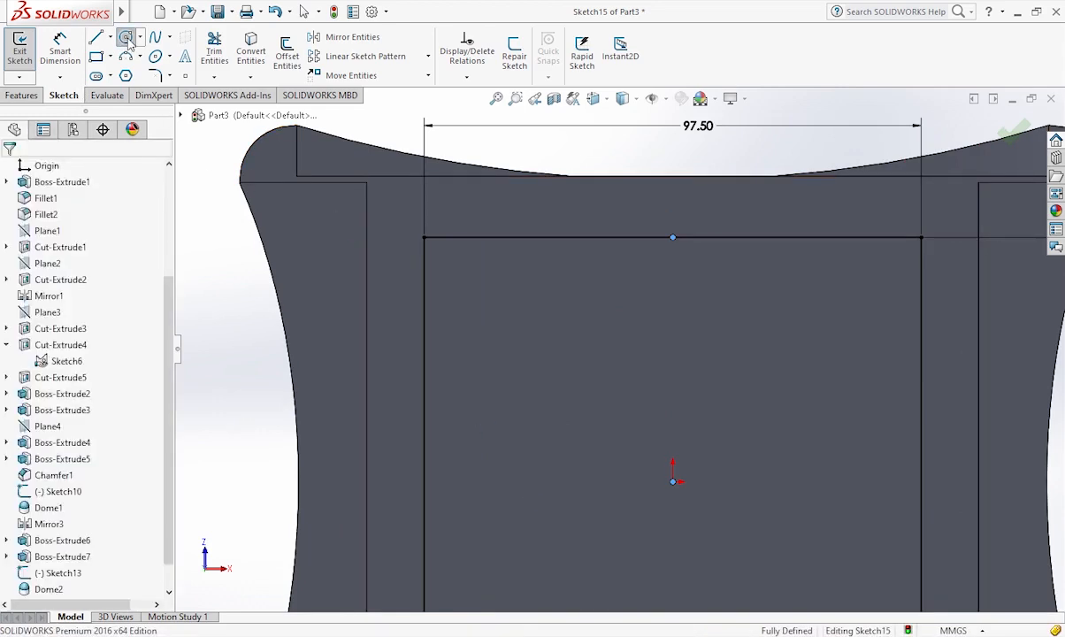
left_click(424, 237)
left_click(441, 254)
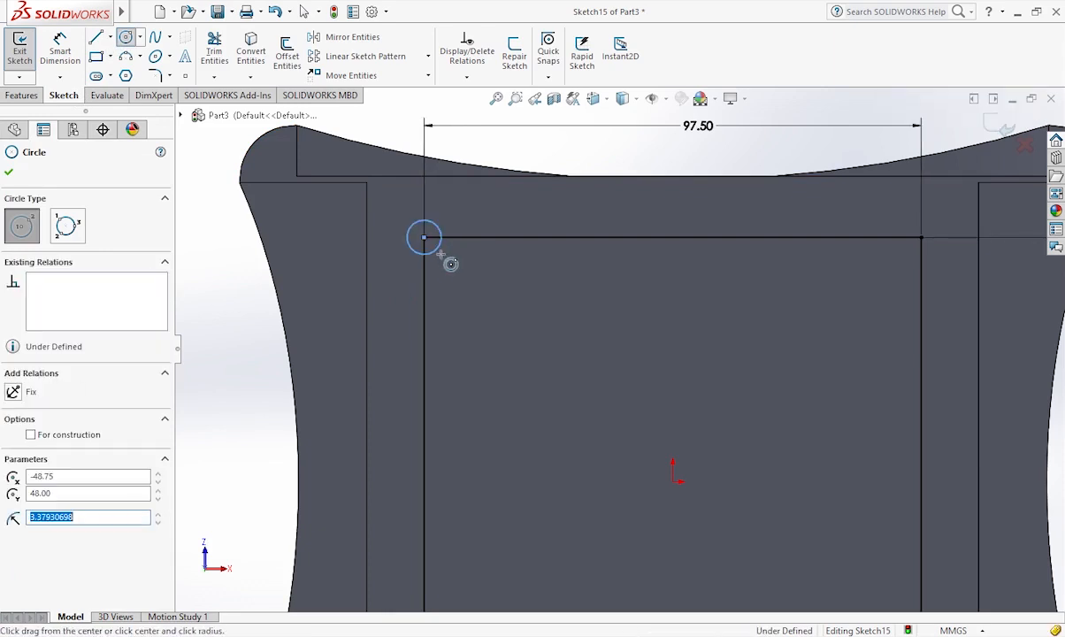
type("2")
key("Return")
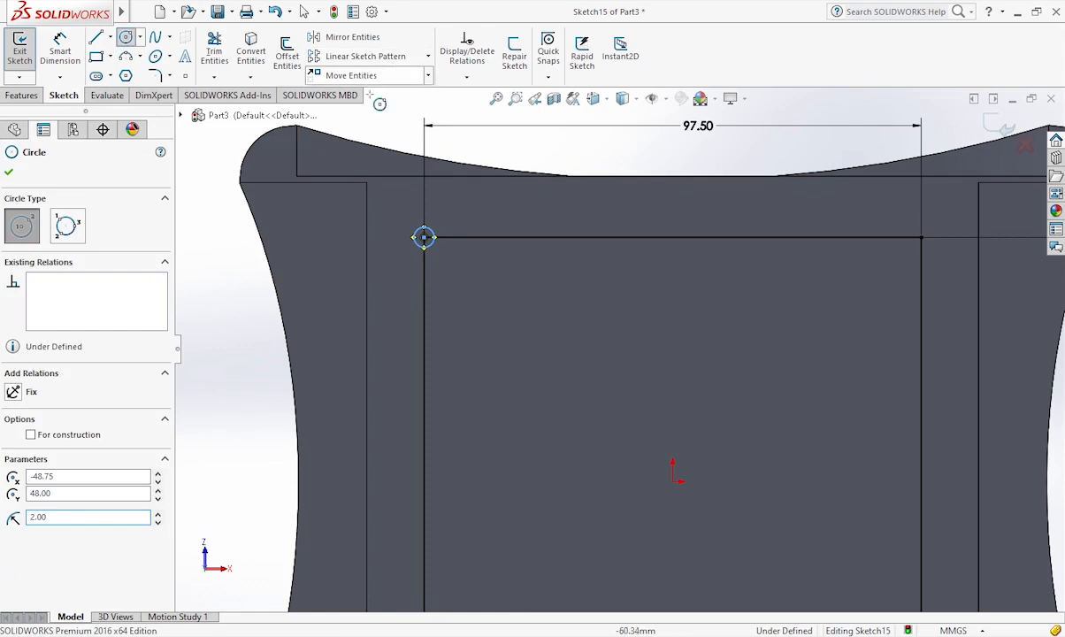
left_click(13, 392)
scroll(529, 262, "up", 3)
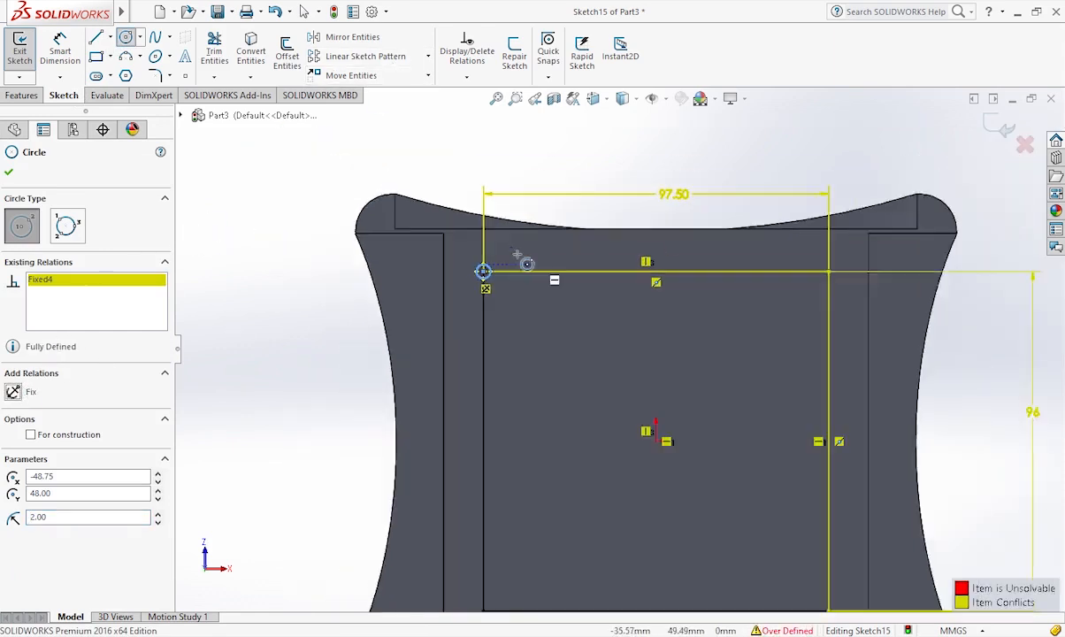
left_click(9, 172)
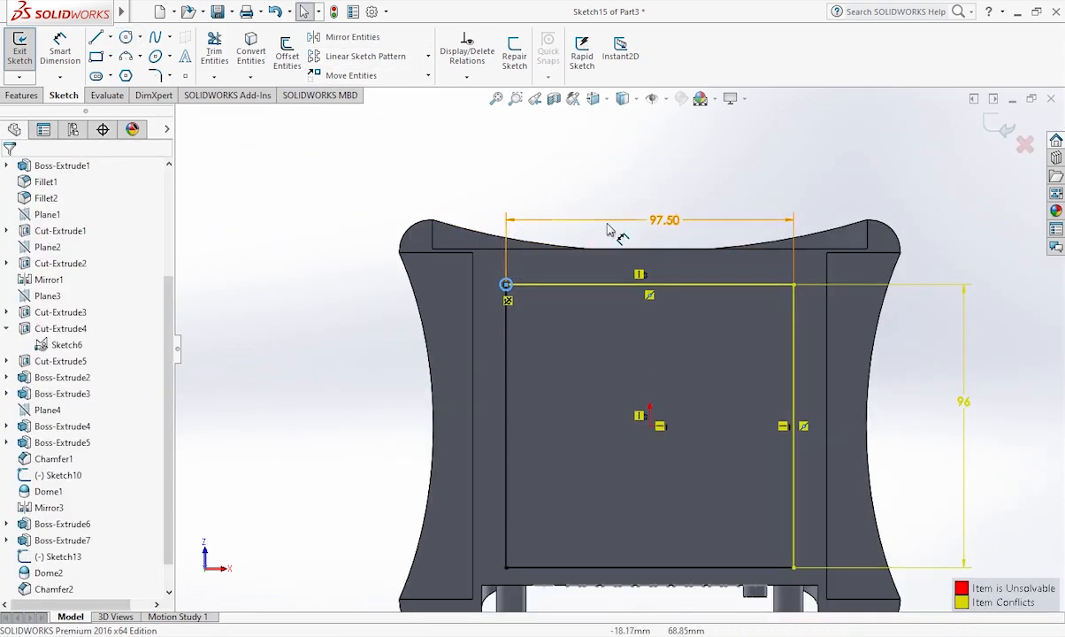
- Delete the rectangle's width and height dimensions
left_click(661, 226)
key("Delete")
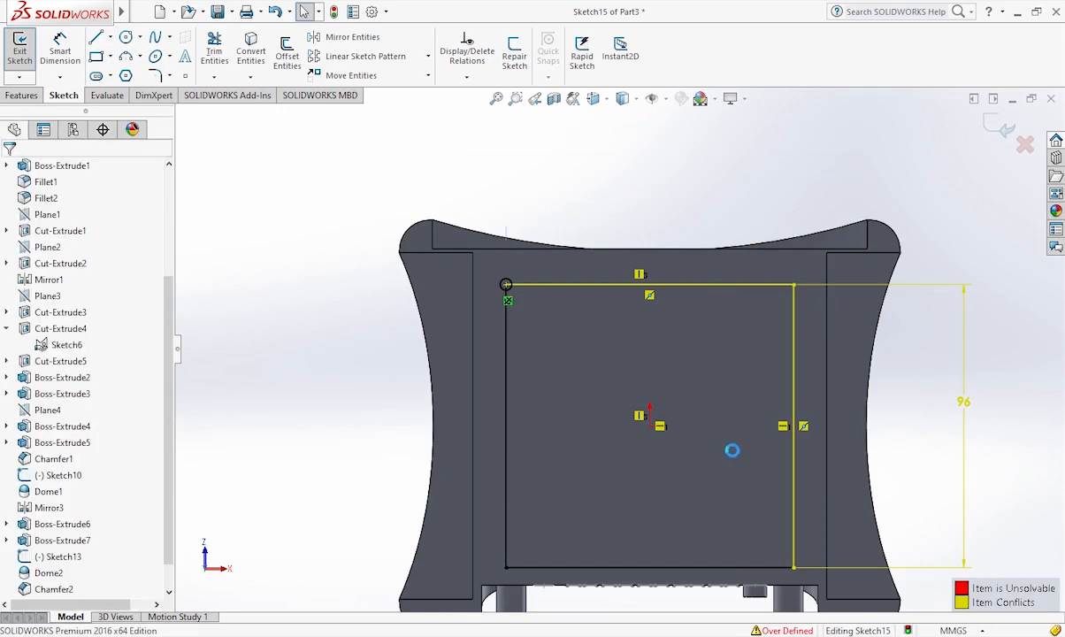
left_click(962, 405)
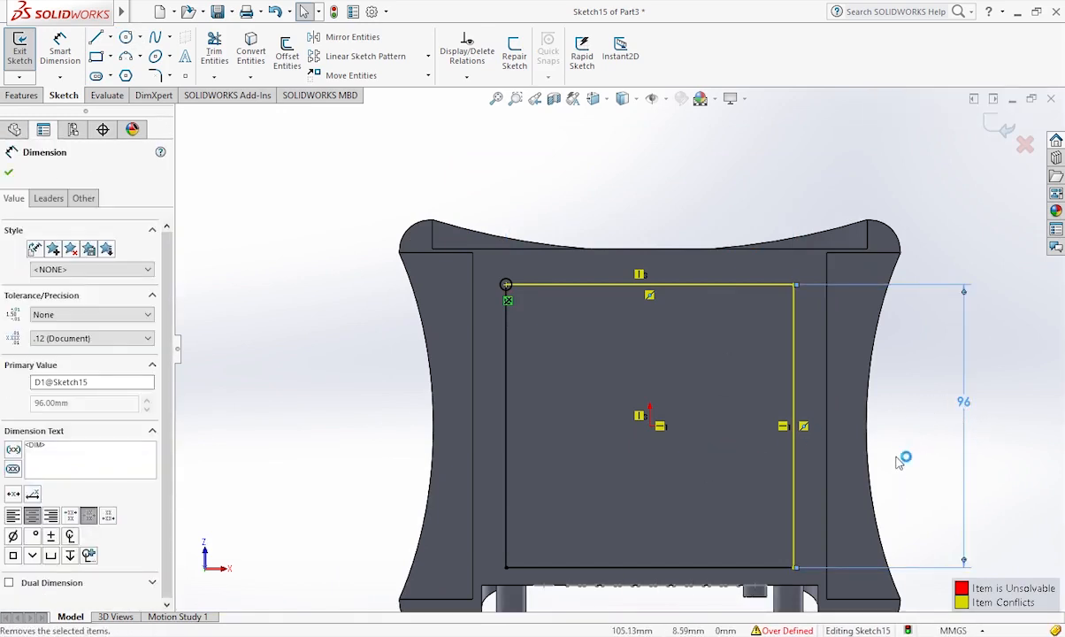
key("Delete")
- Trim away all four rectangle edges, including the segments inside the corner circle, leaving only the circle in the sketch
scroll(522, 296, "down", 4)
scroll(610, 327, "up", 6)
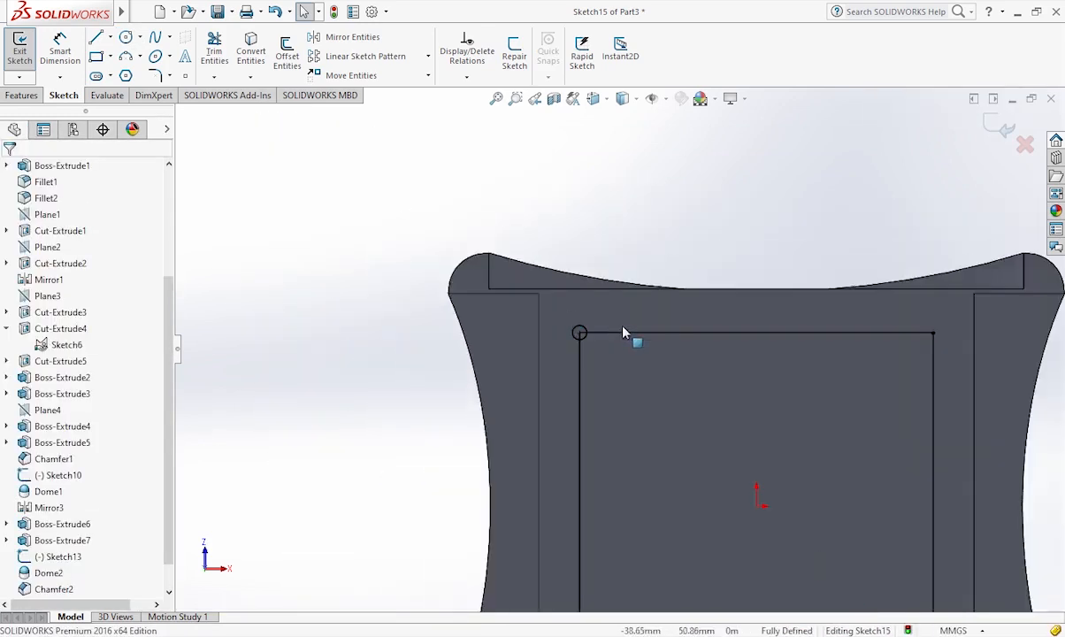
scroll(730, 375, "down", 3)
left_click(214, 51)
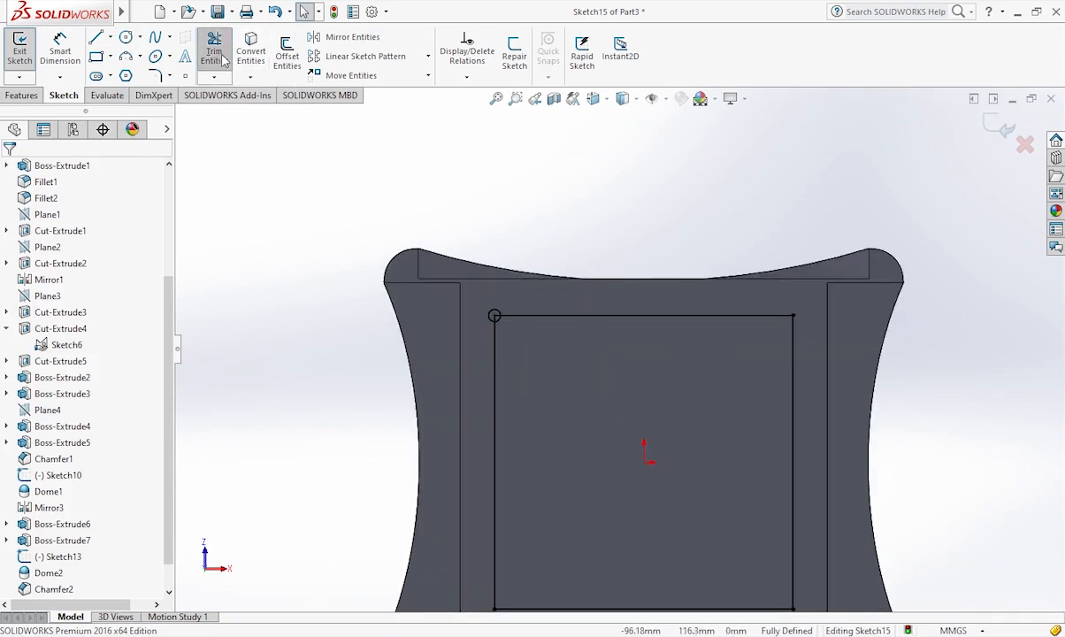
mouse_move(615, 300)
left_mouse_down()
mouse_move(775, 421)
mouse_move(803, 537)
mouse_move(668, 609)
mouse_move(588, 610)
mouse_move(487, 458)
mouse_move(497, 311)
left_mouse_up()
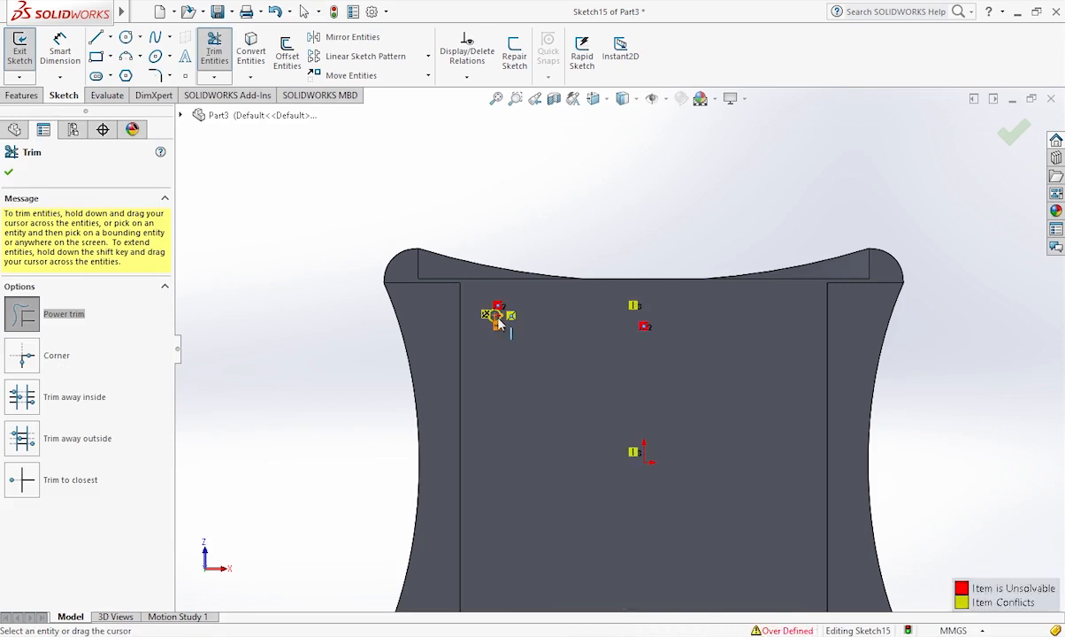
scroll(509, 325, "down", 4)
scroll(585, 364, "down", 2)
left_click_drag(549, 348, 548, 376)
scroll(620, 354, "down", 10)
scroll(699, 361, "up", 5)
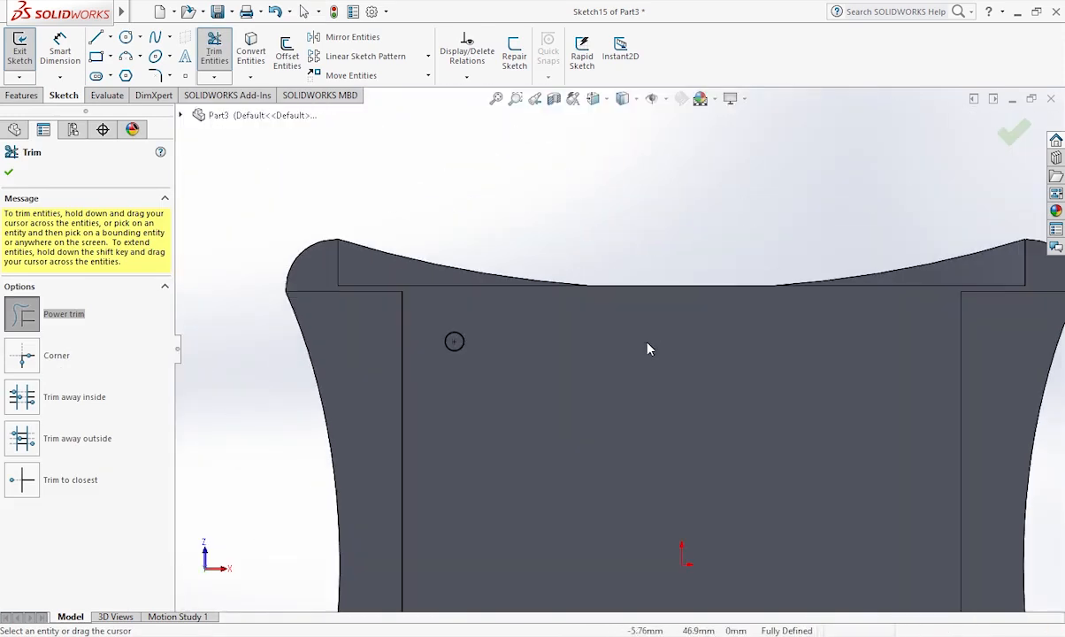
- Start a linear sketch pattern of the circle with 4 instances spaced 32.5 mm along the X-axis
left_click(358, 55)
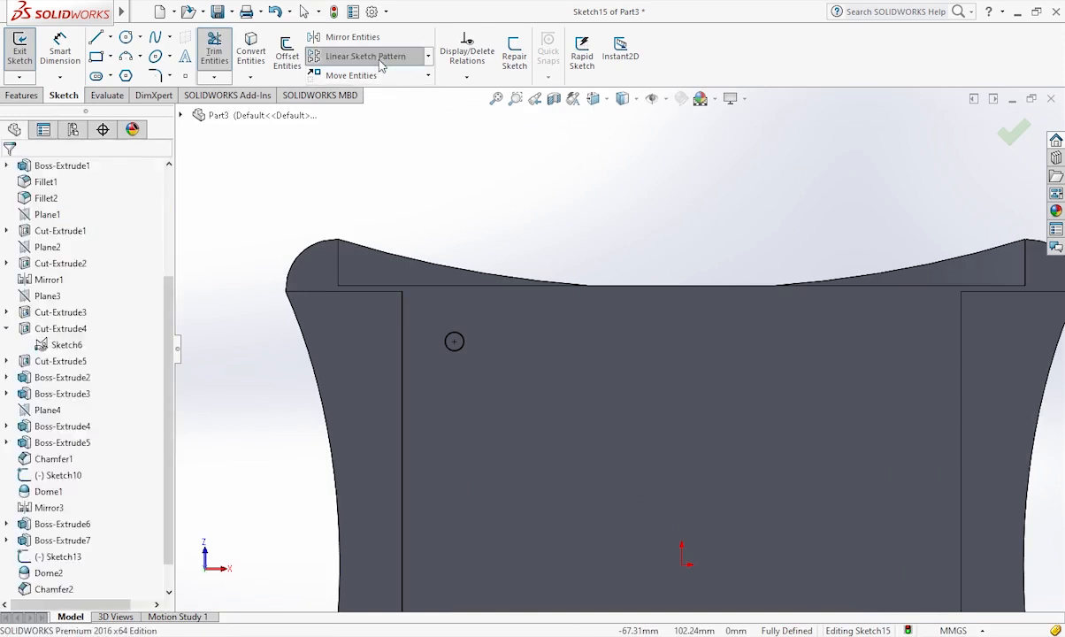
left_click(459, 347)
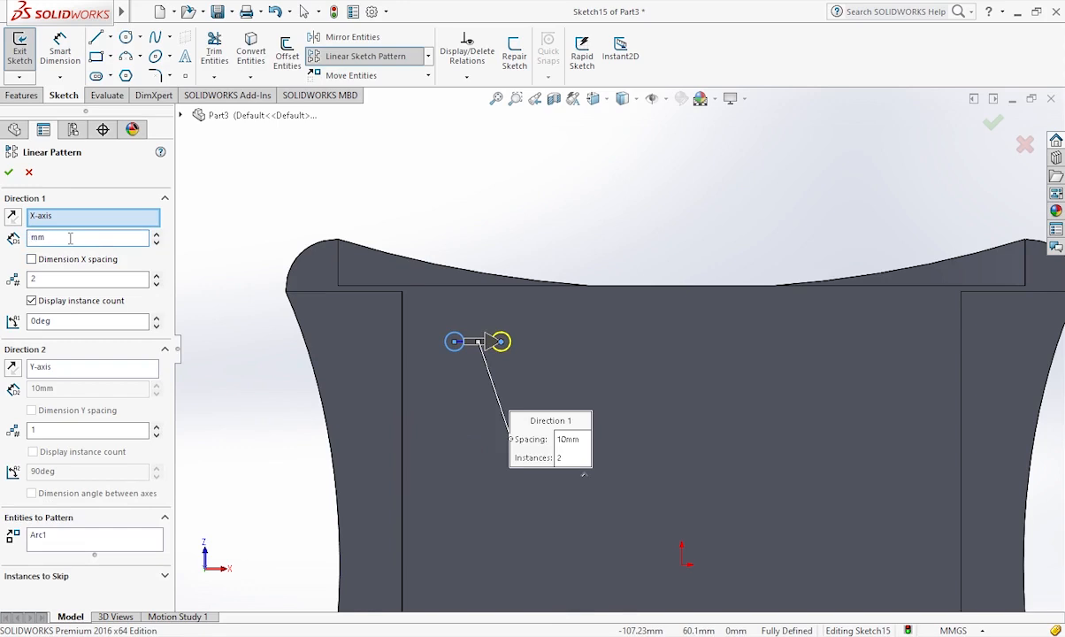
type("5")
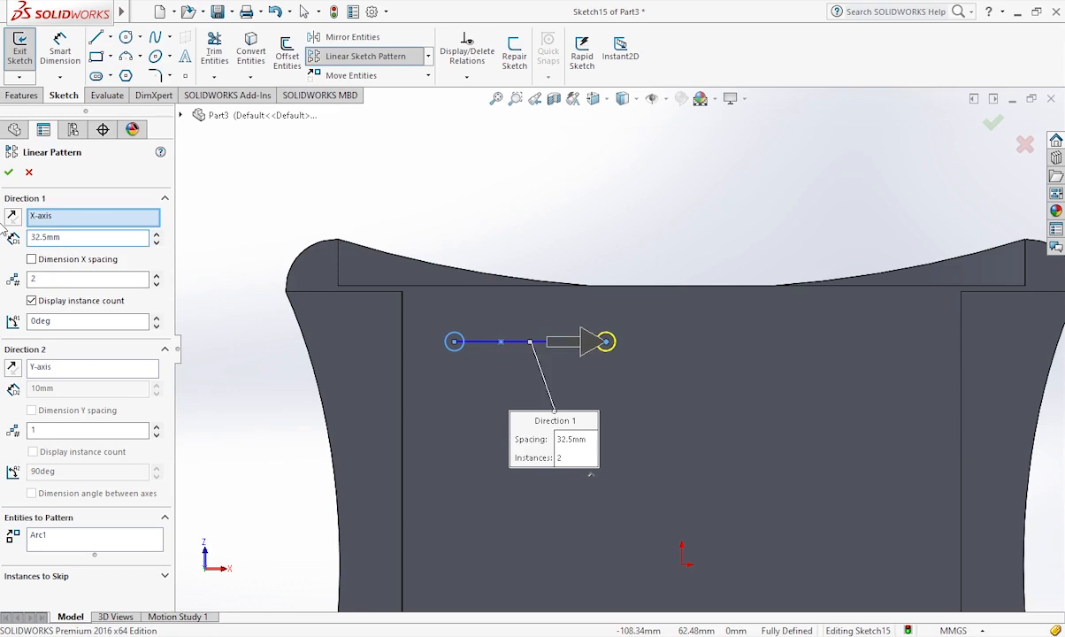
left_click(61, 283)
type("4")
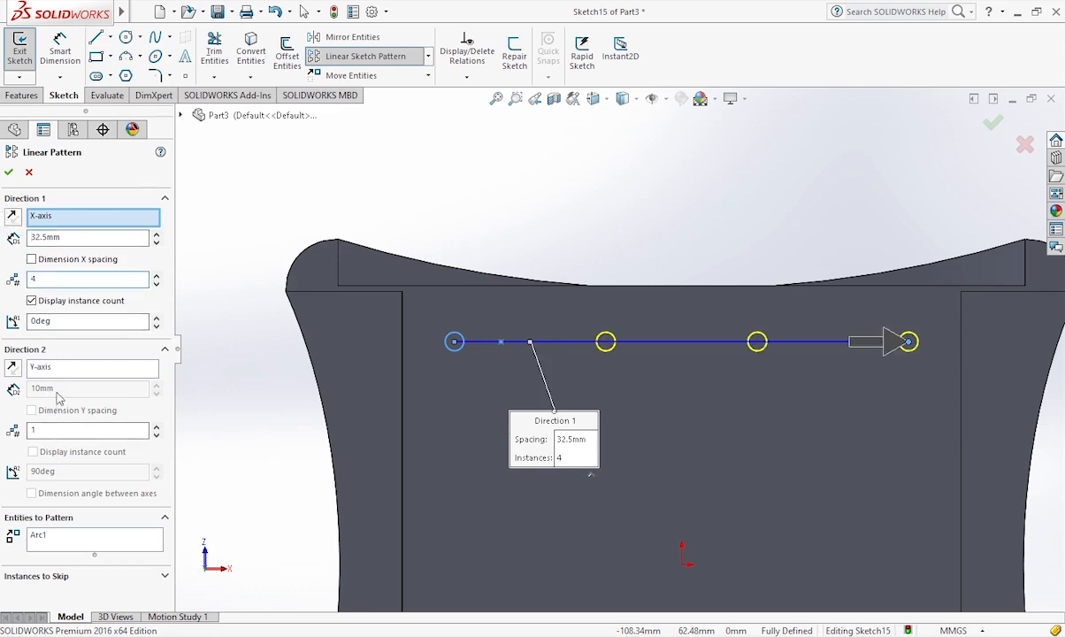
- Extend the pattern along the reversed Y-axis with 4 instances spaced 32 mm and accept the grid of circles
left_click(13, 367)
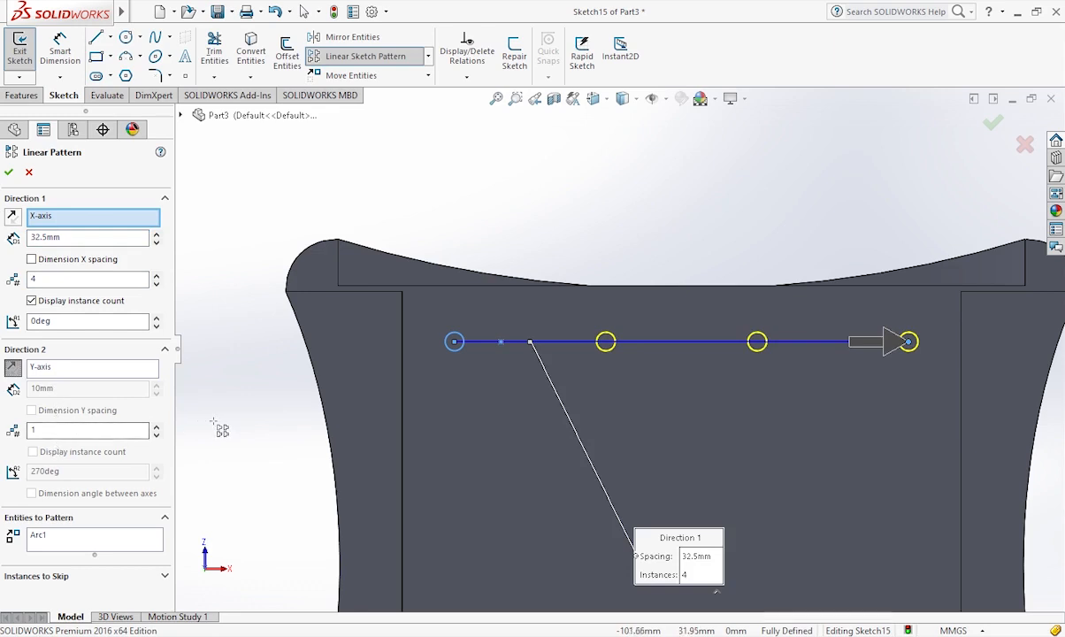
scroll(212, 407, "up", 2)
left_click(49, 370)
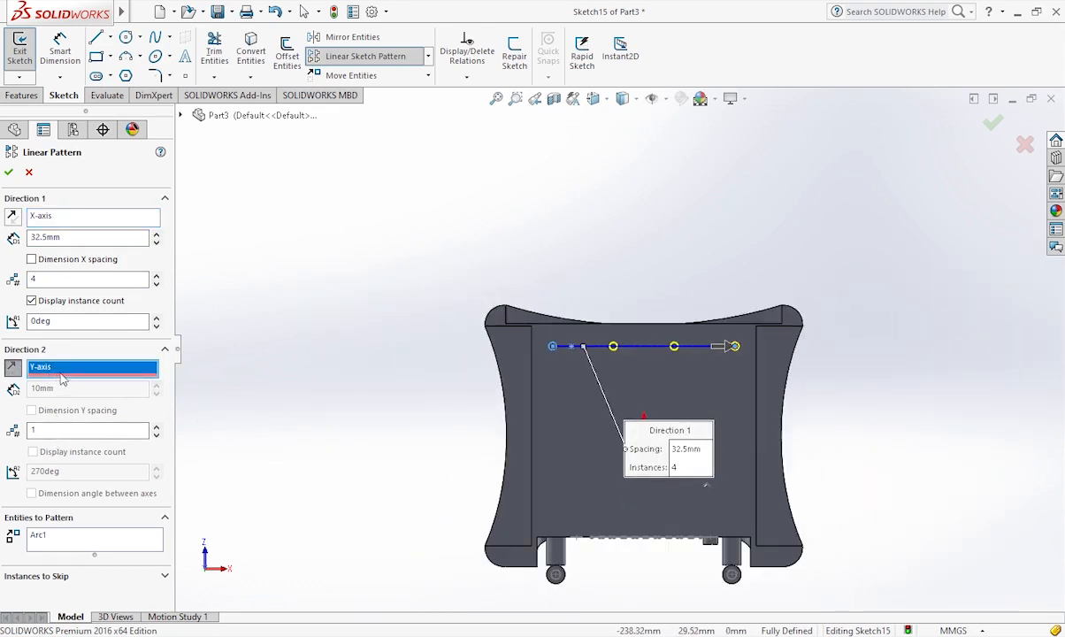
left_click(16, 370)
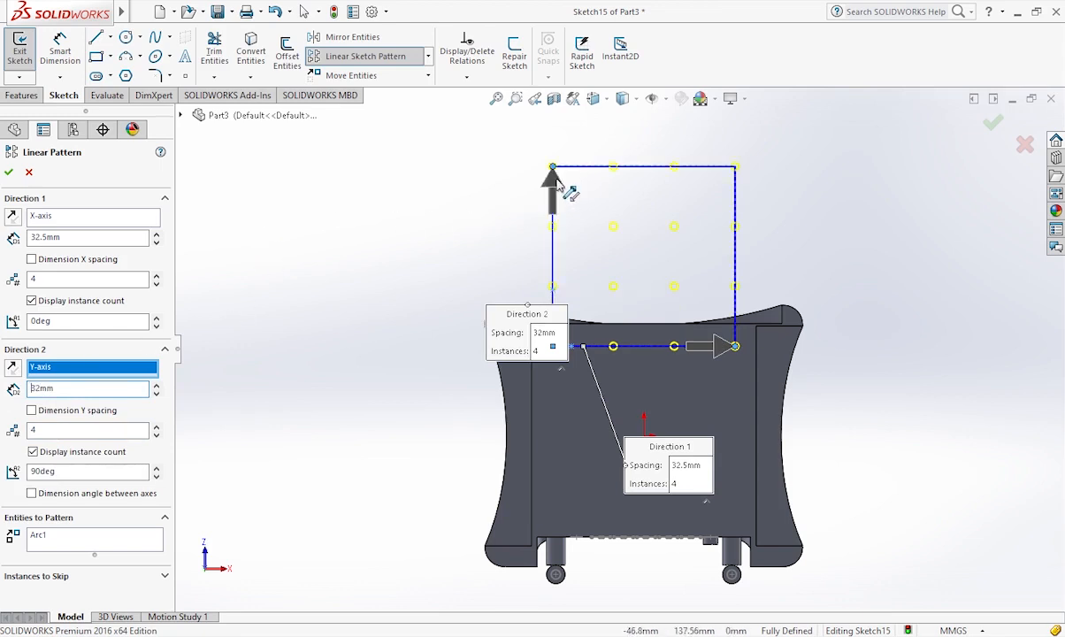
left_click(553, 186)
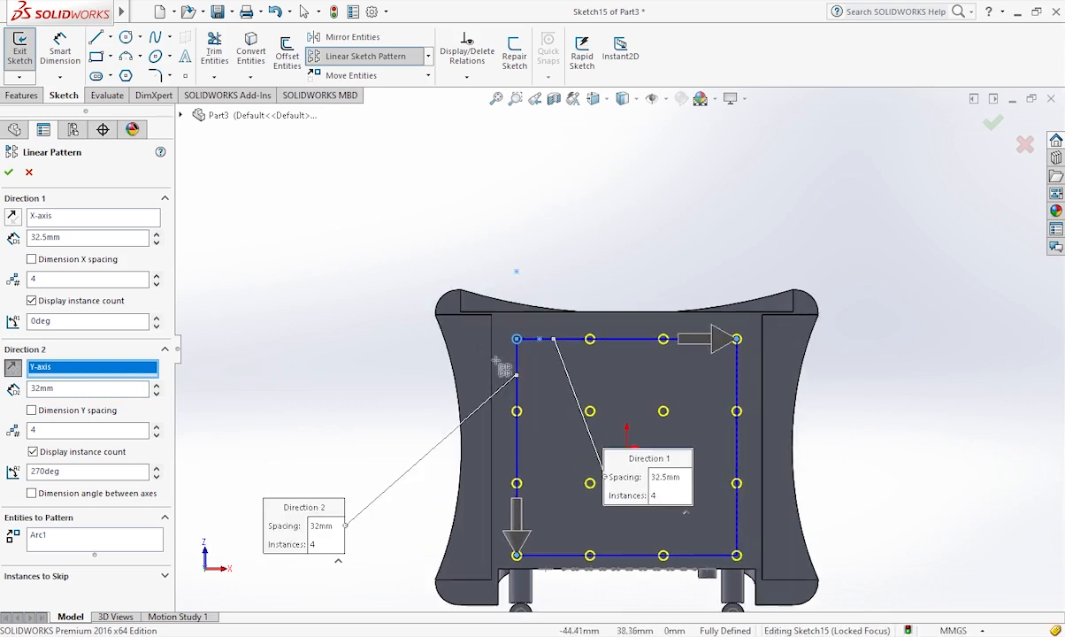
left_click(8, 172)
scroll(616, 356, "up", 2)
scroll(617, 355, "down", 2)
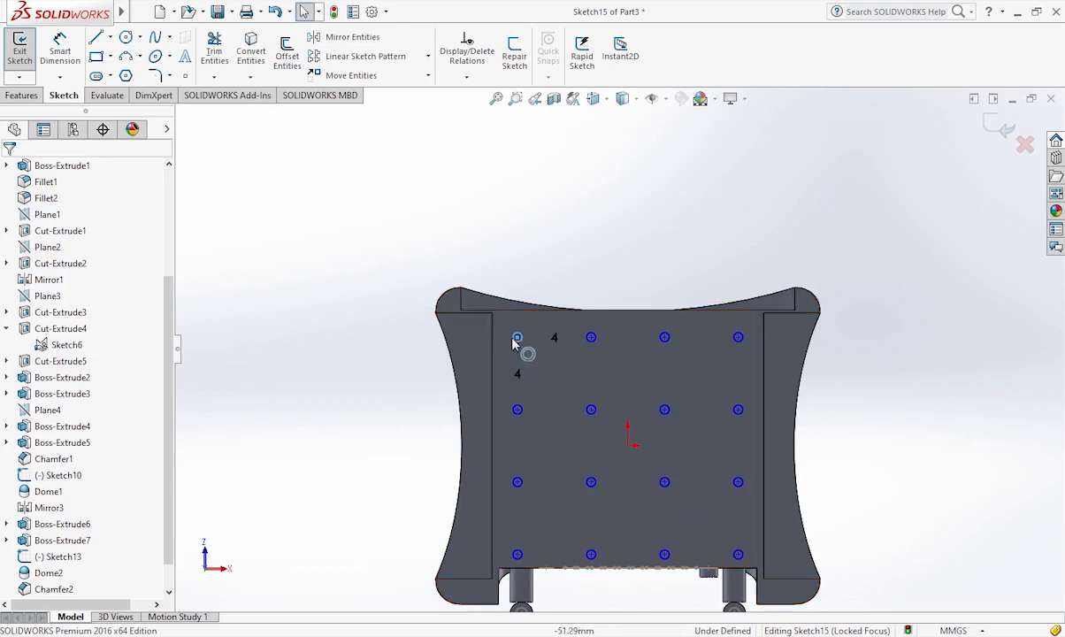
- Apply a Fix relation to the twelve circles in the second, third and fourth columns of the pattern
left_click_drag(501, 320, 765, 575)
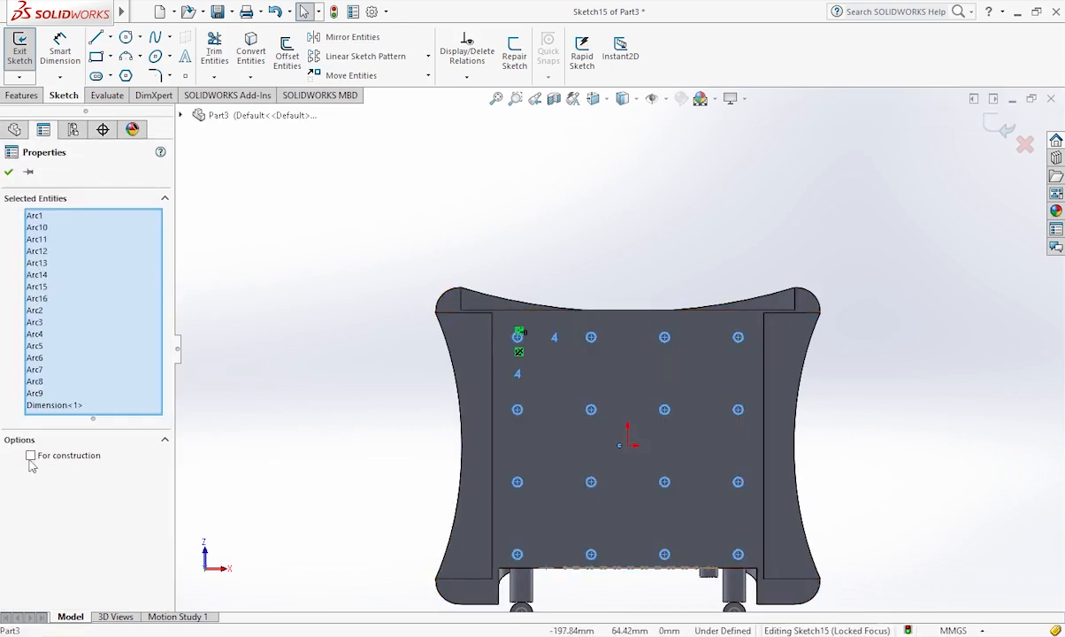
key("Escape")
mouse_move(576, 324)
left_mouse_down()
mouse_move(668, 469)
mouse_move(759, 573)
left_mouse_up()
left_click(13, 564)
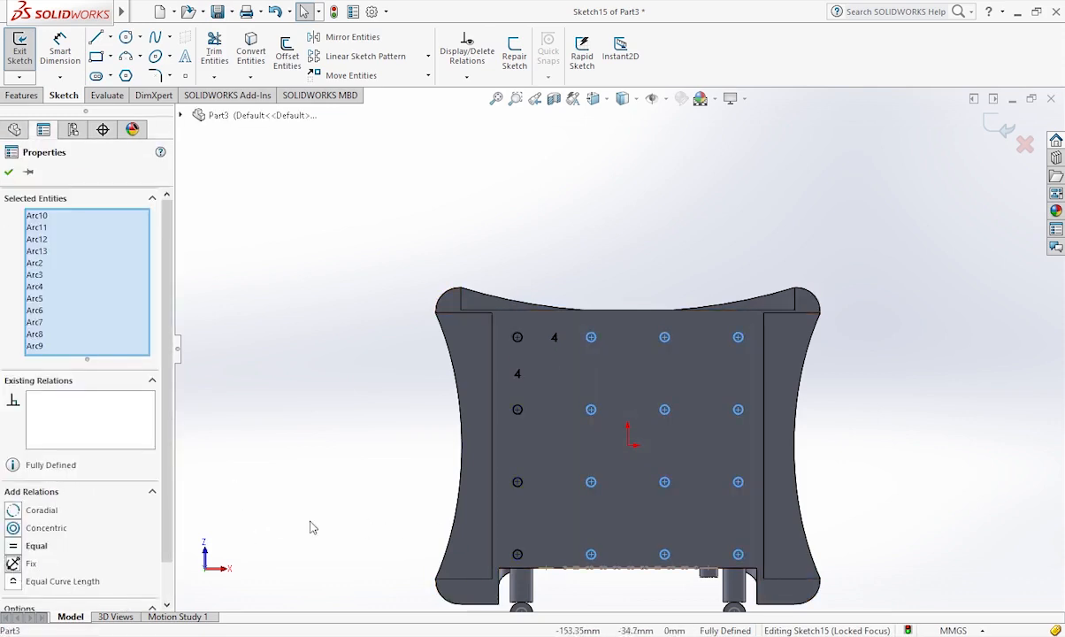
key("Escape")
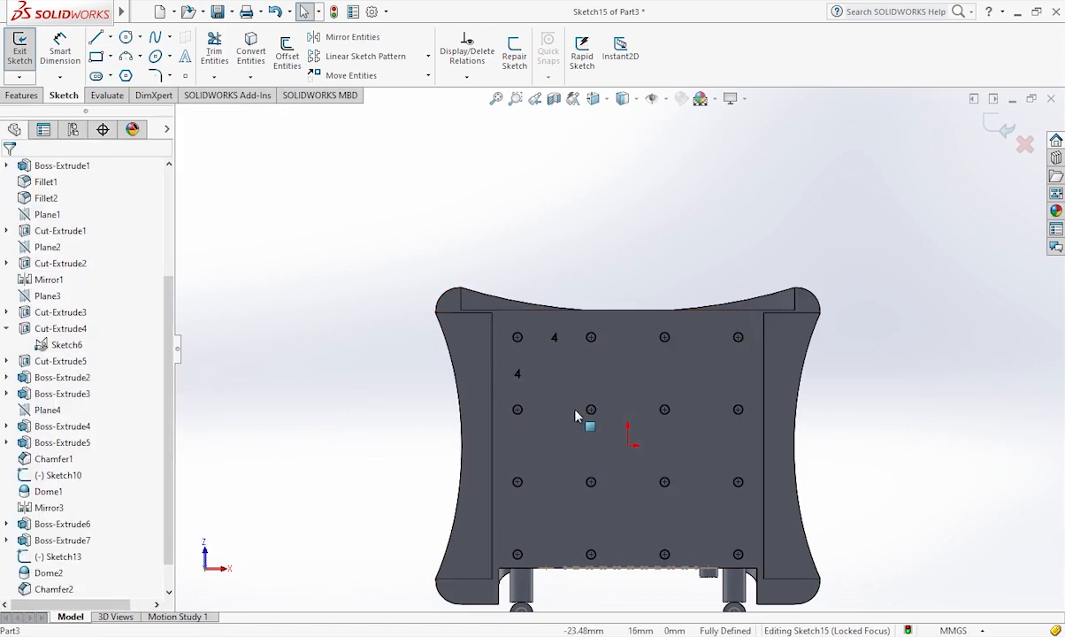
- Cut-extrude the circle grid 3 mm deep into the underside of the housing as a blind cut
left_click(23, 96)
left_click(218, 55)
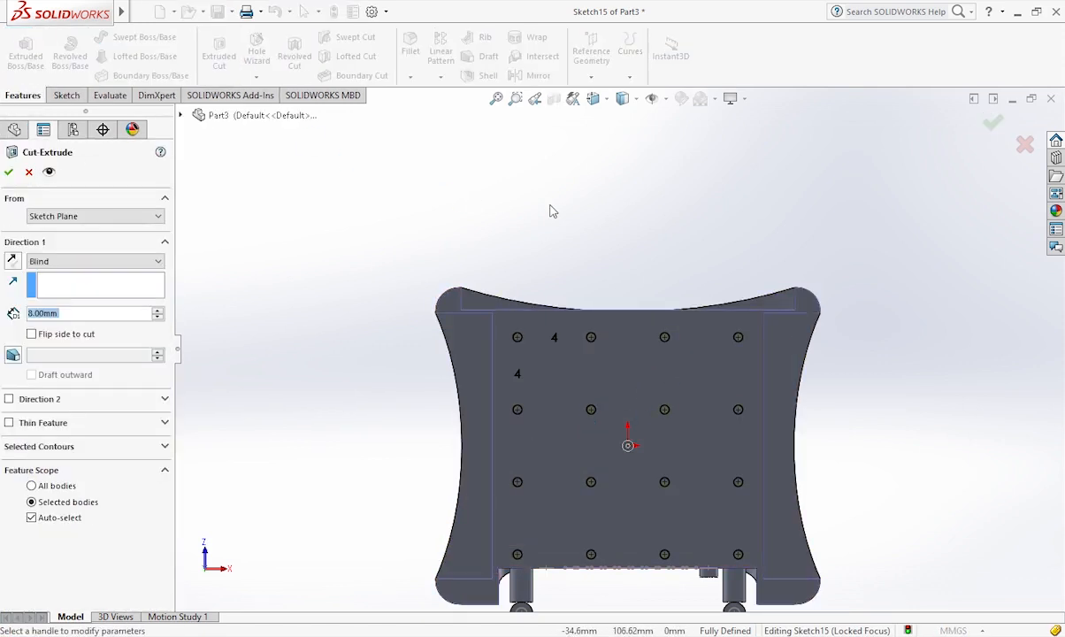
middle_click_drag(709, 246, 568, 288)
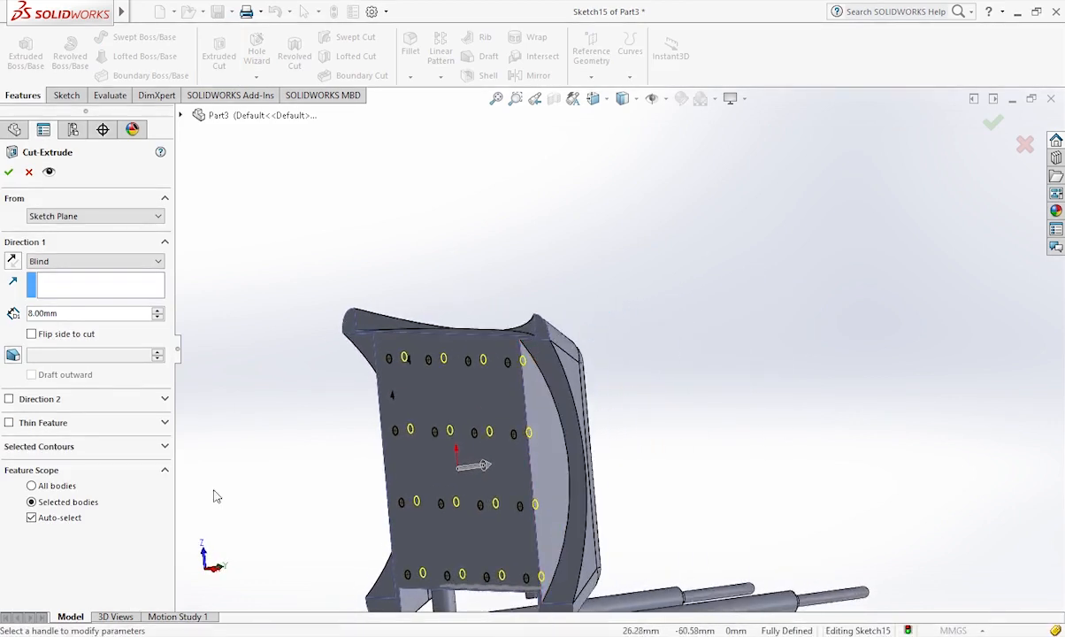
left_click(39, 315)
type("3")
key("Return")
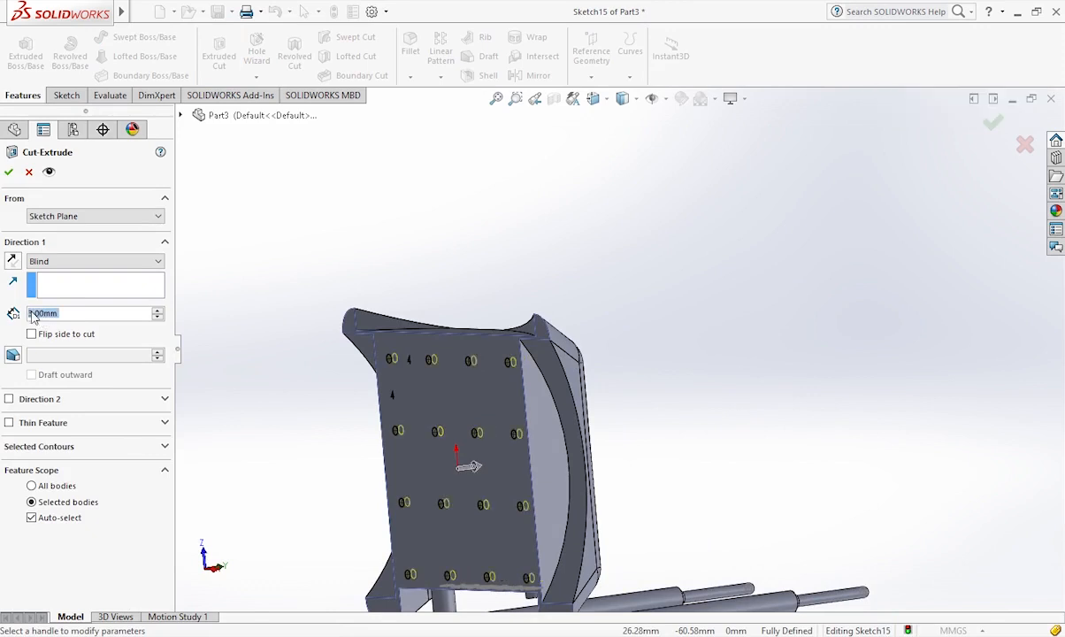
left_click(8, 173)
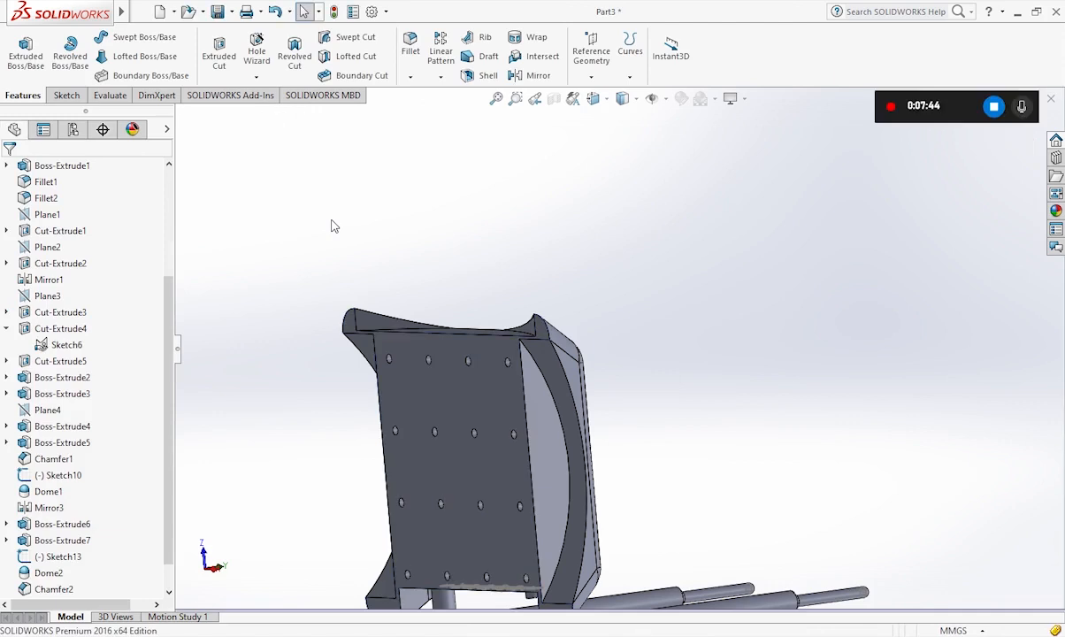
middle_click_drag(503, 338, 561, 509)
scroll(556, 510, "down", 6)
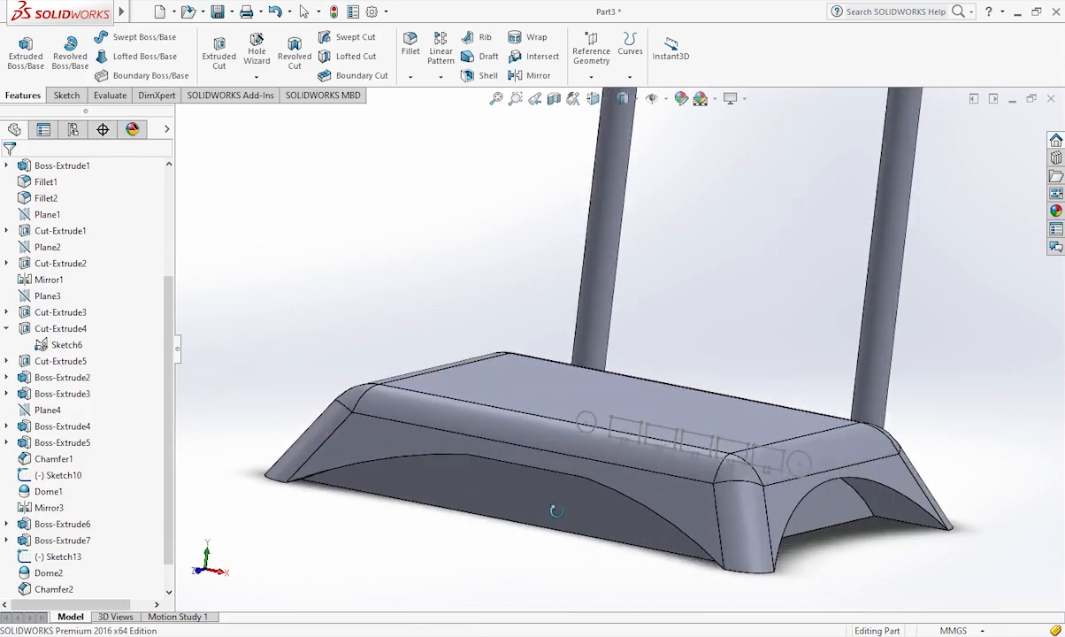
scroll(557, 511, "up", 8)
middle_click_drag(651, 323, 701, 212)
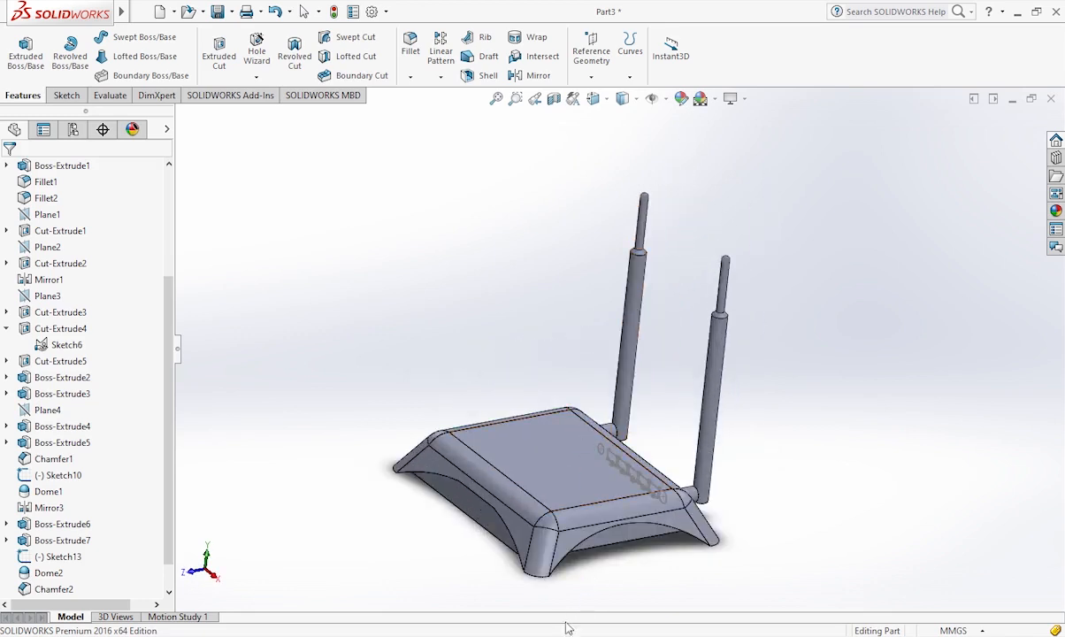